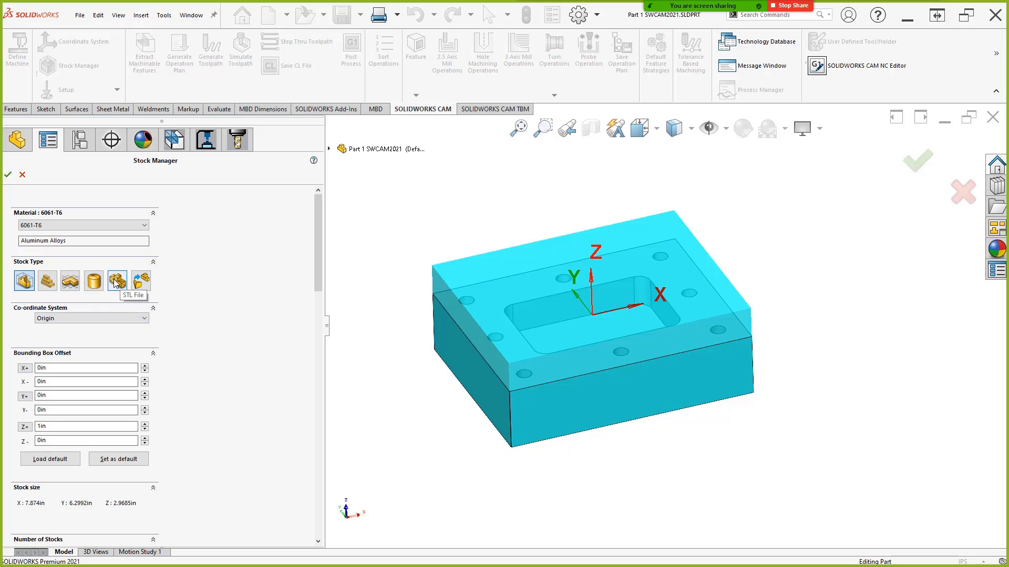
# - Change the stock type to predefined rectangular stock with length 8 in, width 6.5 in and thickness 2.125 in
pyautogui.click(48, 282)
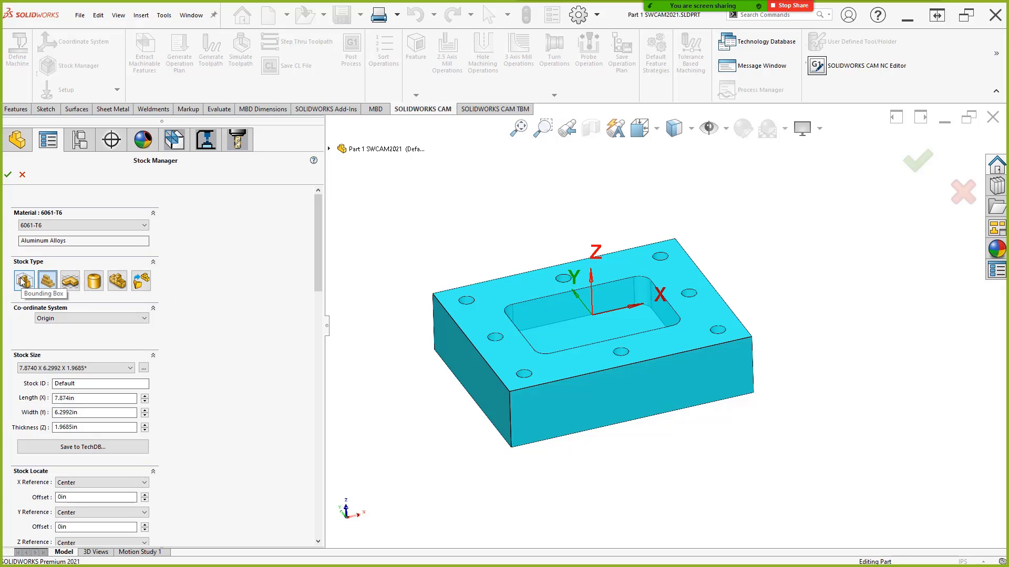
pyautogui.doubleClick(102, 401)
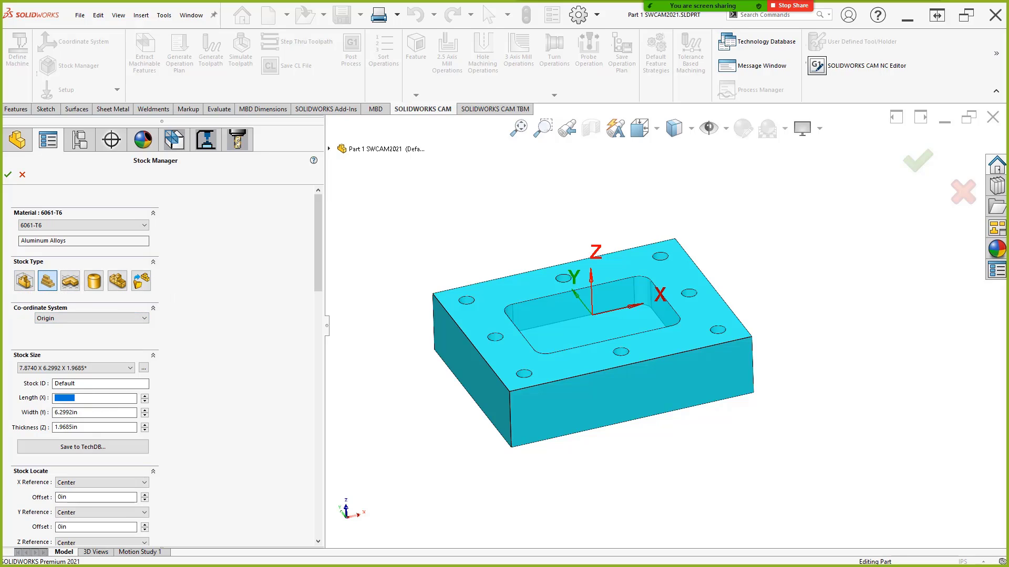
pyautogui.write('8')
pyautogui.press('Tab')
pyautogui.write('6')
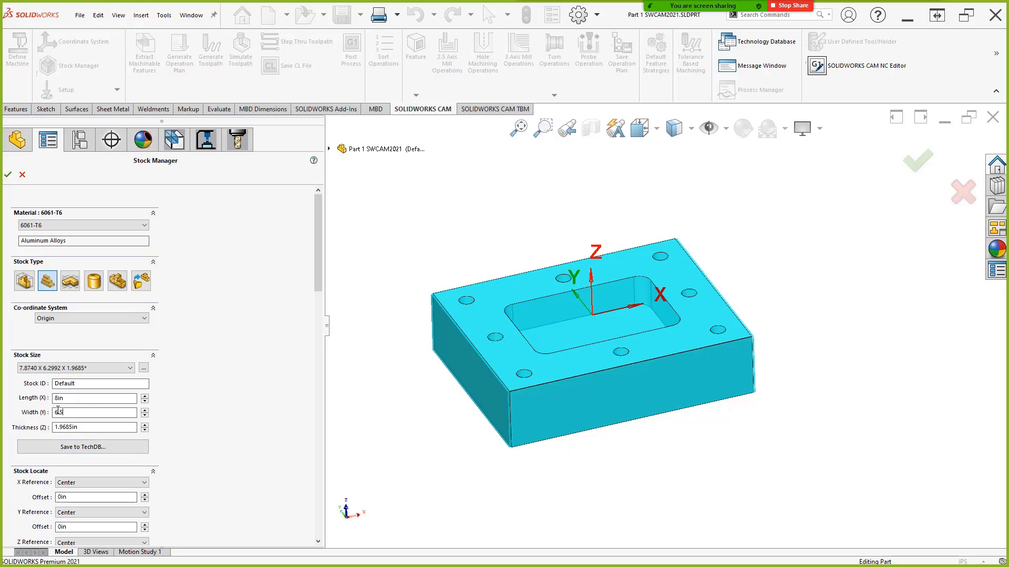
pyautogui.write('.5')
pyautogui.press('Tab')
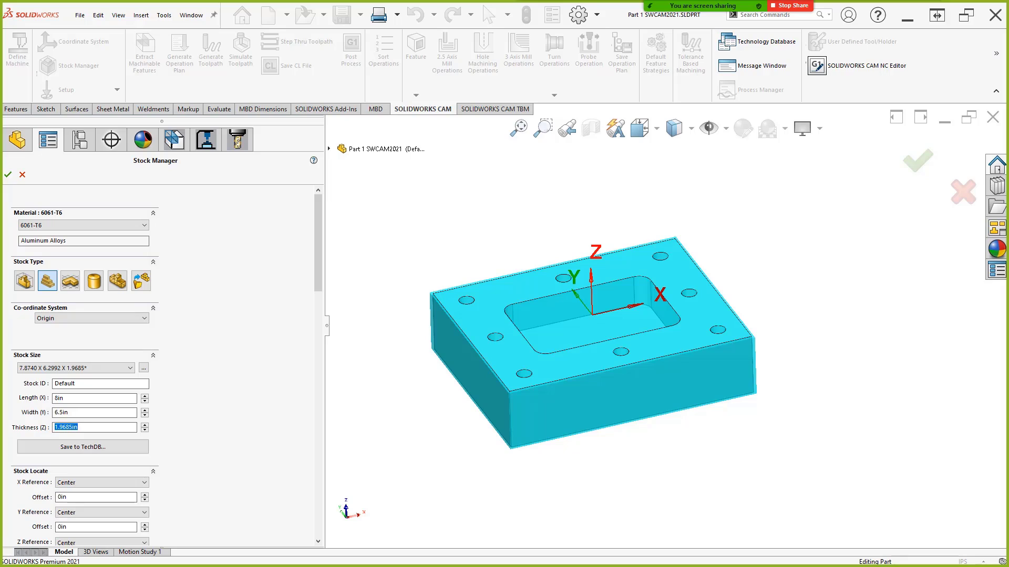
pyautogui.write('2.12')
pyautogui.click(97, 411)
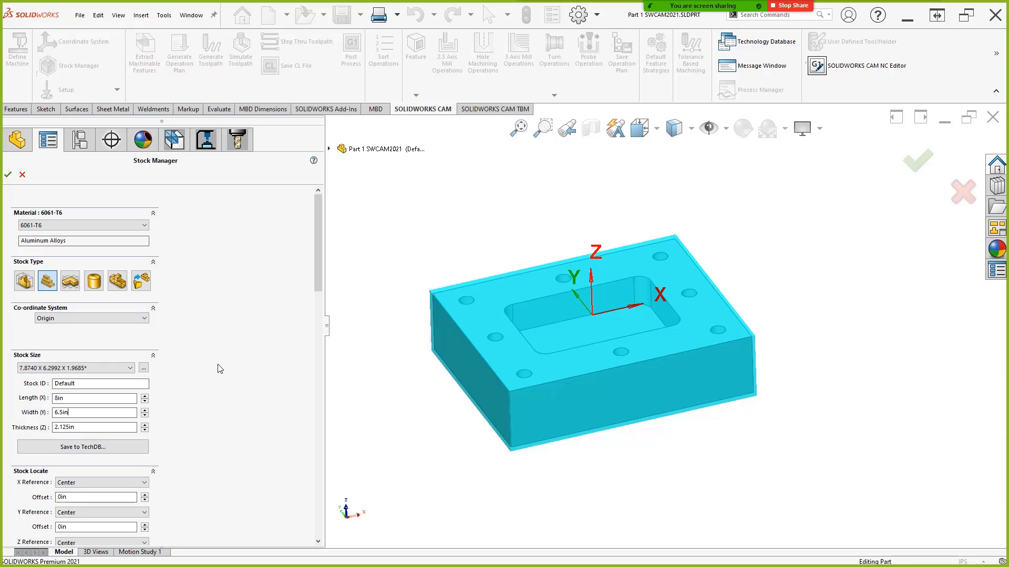
# - Save the stock size to the TechDB as a new standard stock named 8 X 6.5000 X 2.1250 in Aluminum Alloys
pyautogui.click(71, 448)
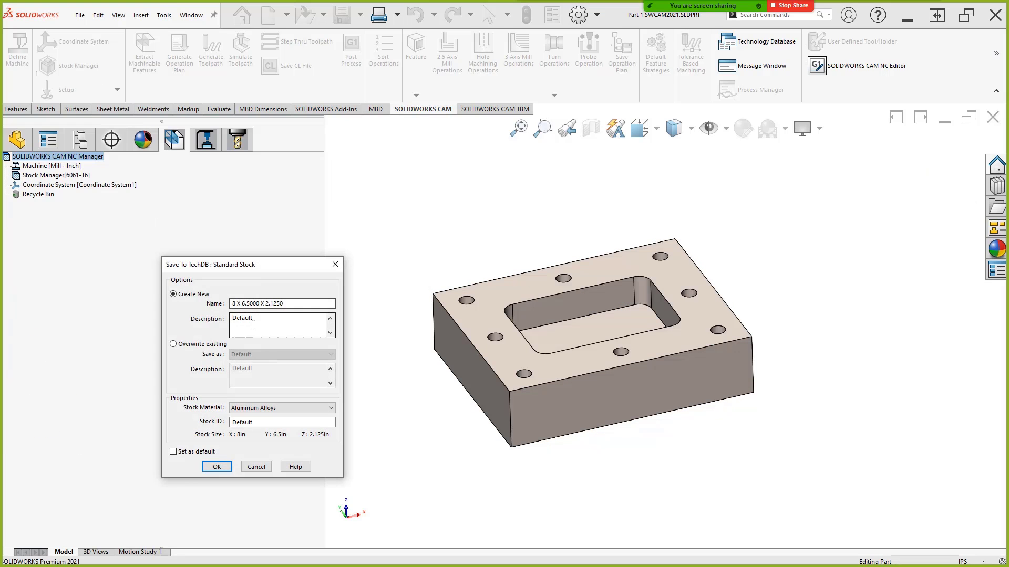
pyautogui.moveTo(285, 303); pyautogui.dragTo(205, 304)
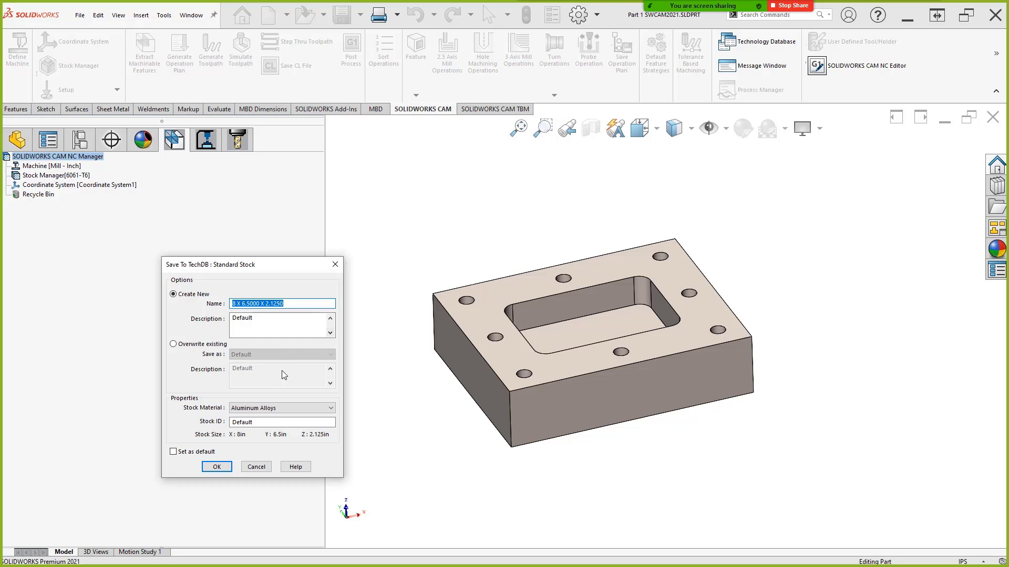
pyautogui.moveTo(263, 269); pyautogui.dragTo(265, 254)
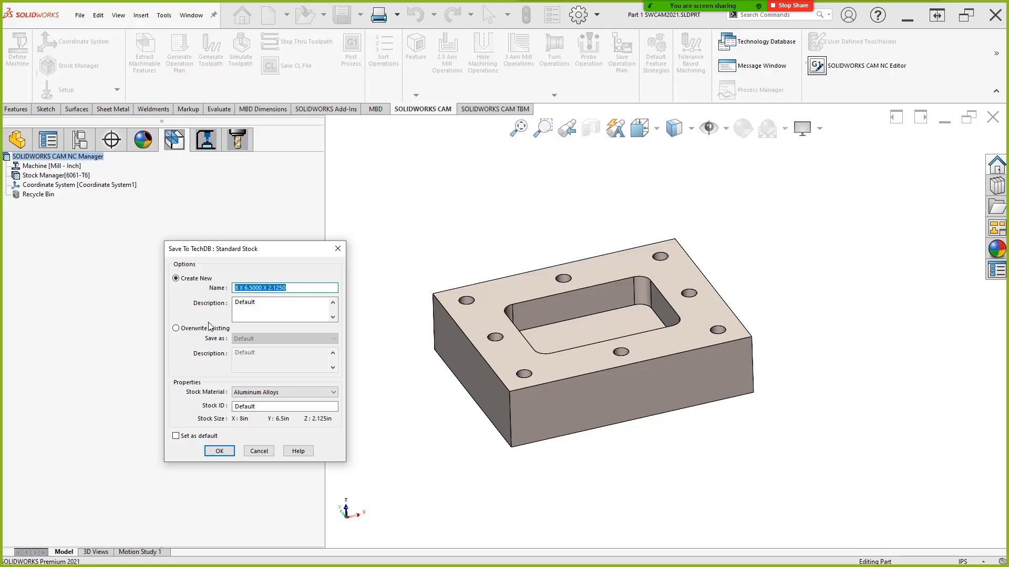
pyautogui.click(219, 450)
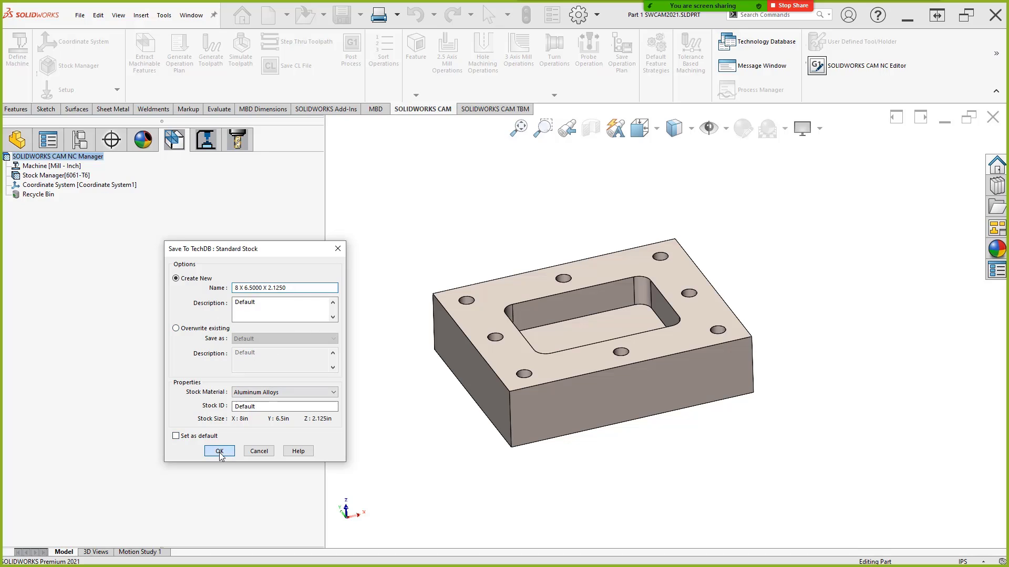
# - Choose the saved 8 X 6.5000 X 2.1250 stock size and accept the stock definition
pyautogui.click(74, 364)
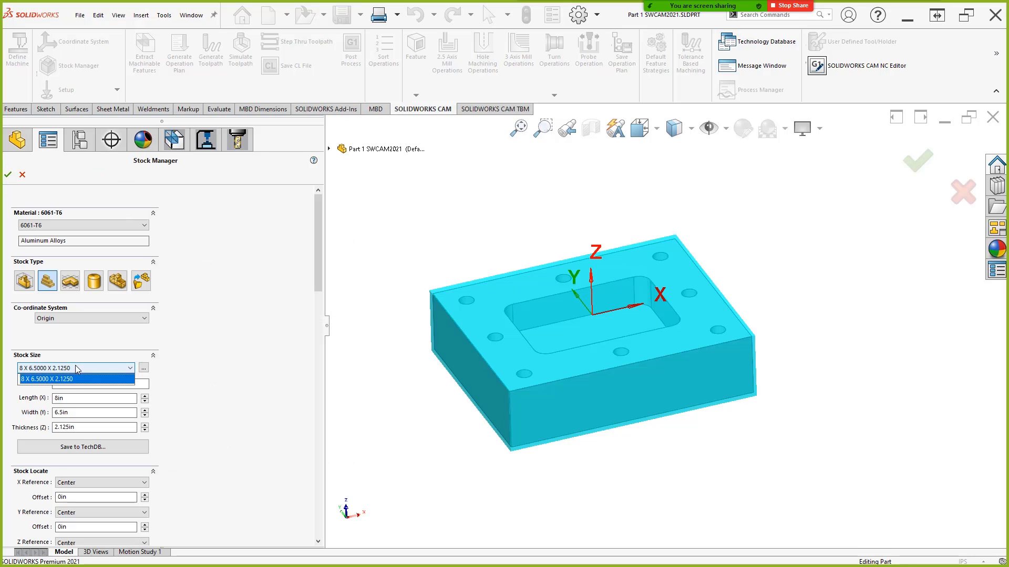
pyautogui.click(101, 378)
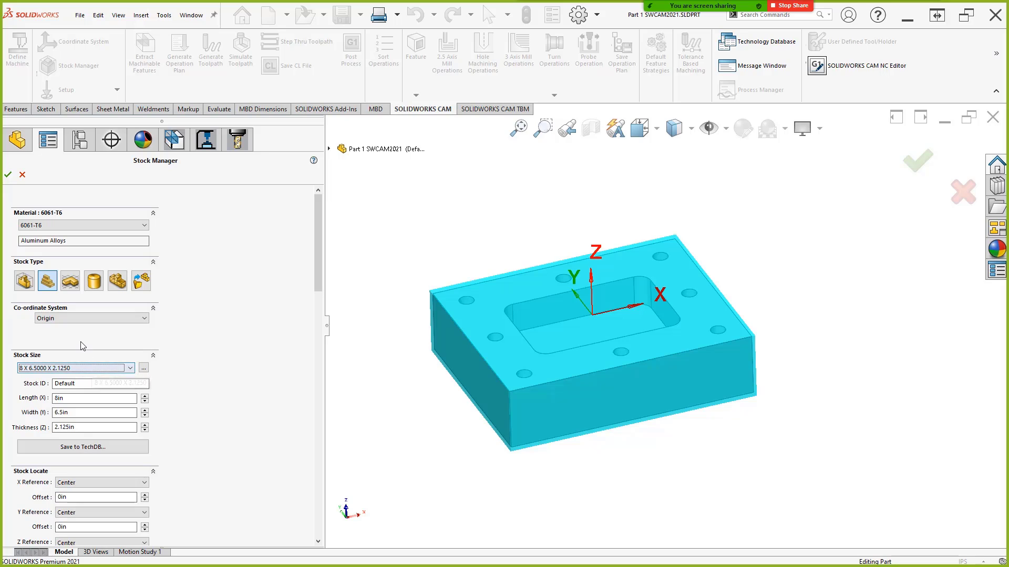
pyautogui.click(7, 174)
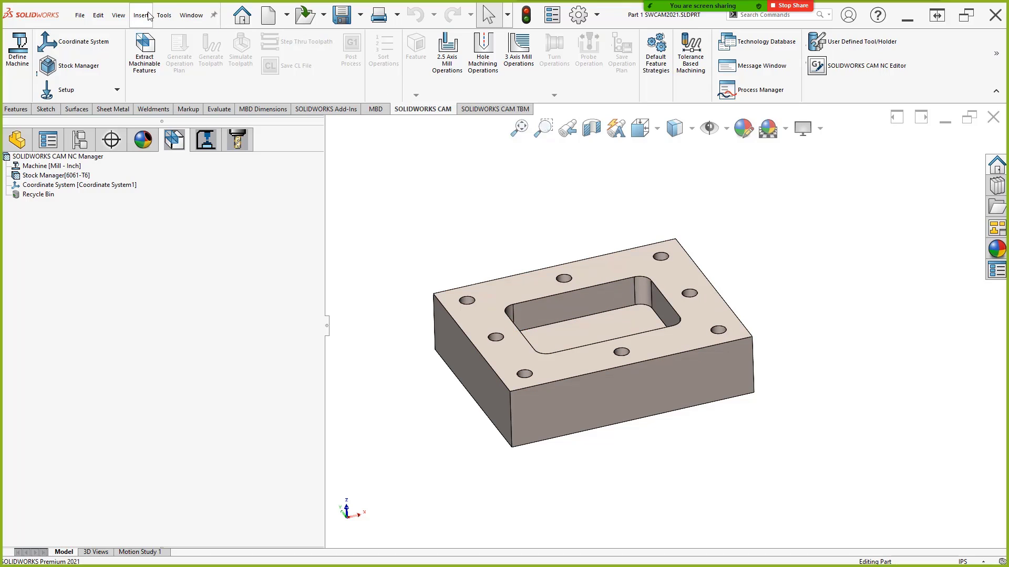
# - Switch to Part 2 SWCAM2021 and show its CAM feature tree
pyautogui.click(192, 16)
pyautogui.click(250, 162)
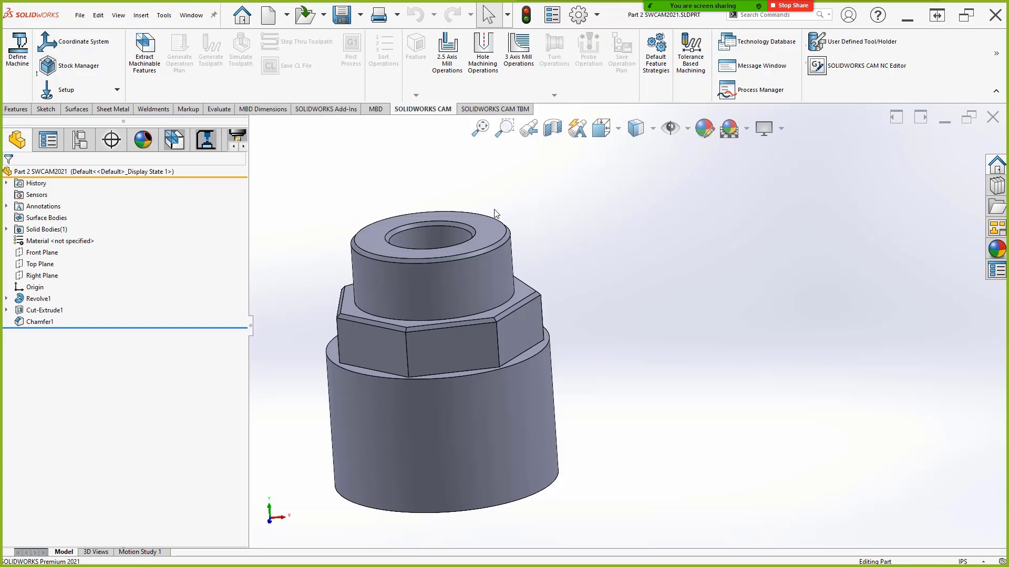
pyautogui.scroll(3, 495, 209)
pyautogui.moveTo(589, 218); pyautogui.dragTo(606, 267, button='middle')
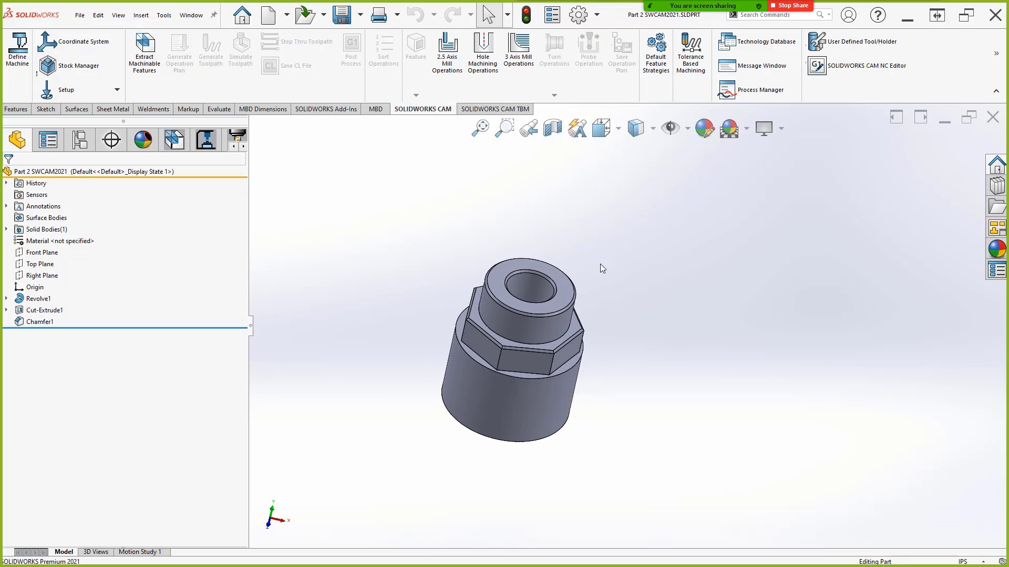
pyautogui.moveTo(650, 273); pyautogui.dragTo(607, 281, button='middle')
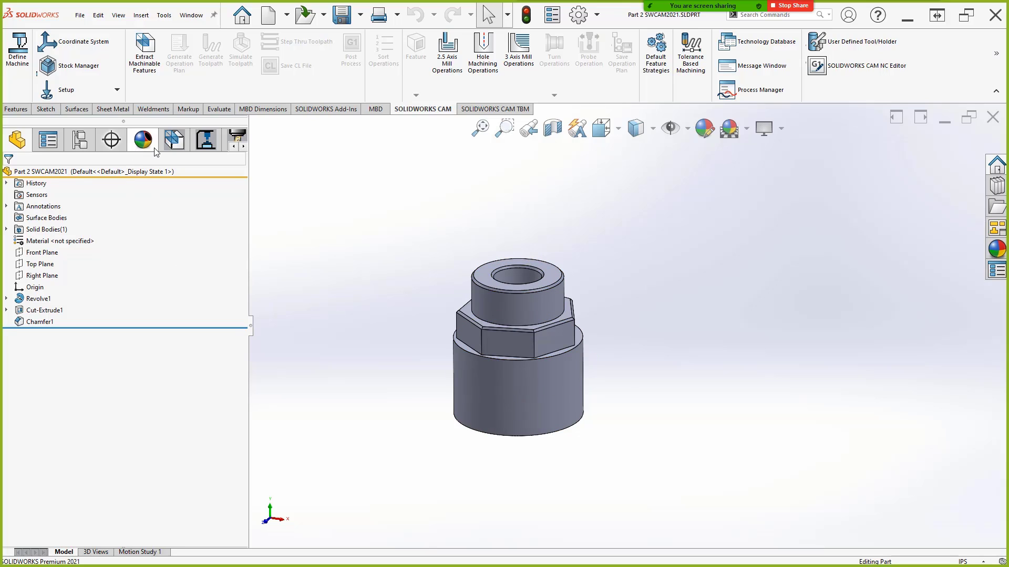
pyautogui.click(169, 141)
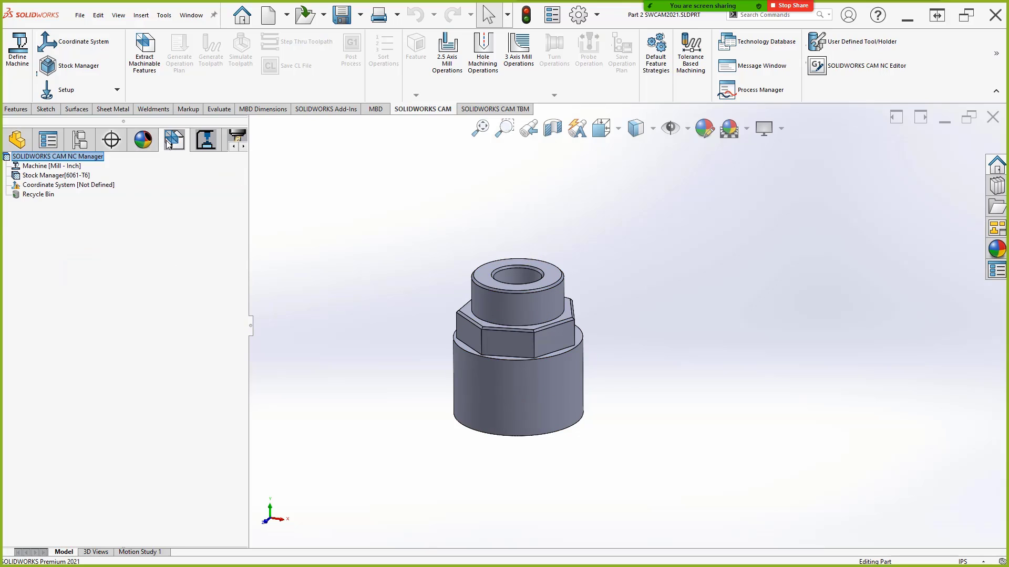
pyautogui.rightClick(58, 175)
pyautogui.click(94, 182)
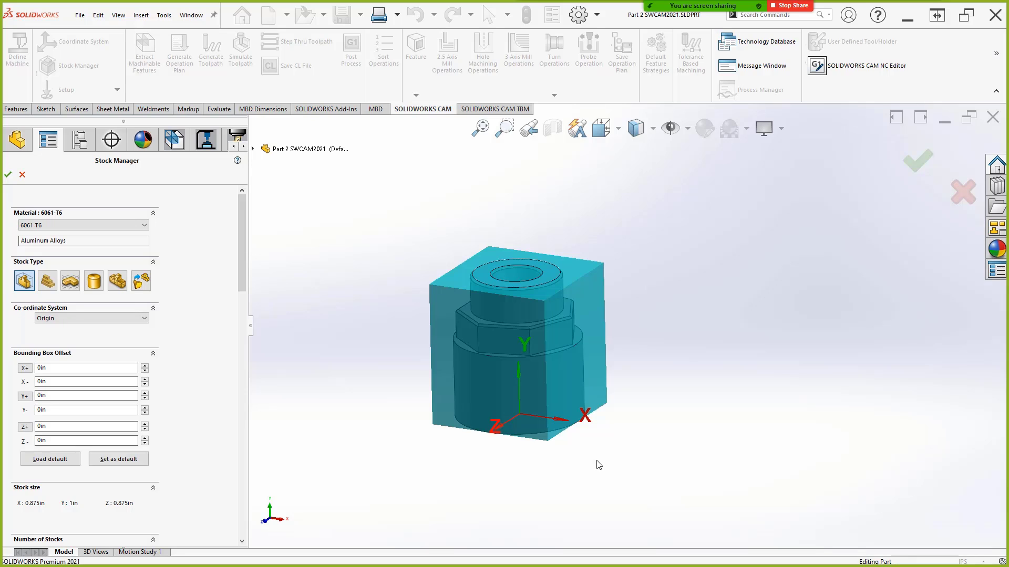
pyautogui.click(95, 283)
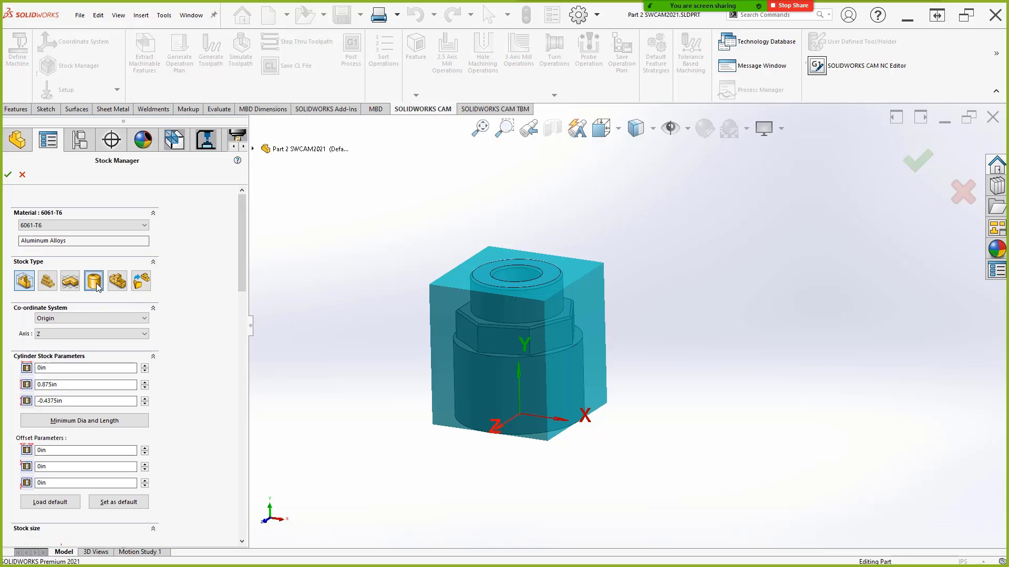
pyautogui.moveTo(461, 408); pyautogui.dragTo(509, 418, button='middle')
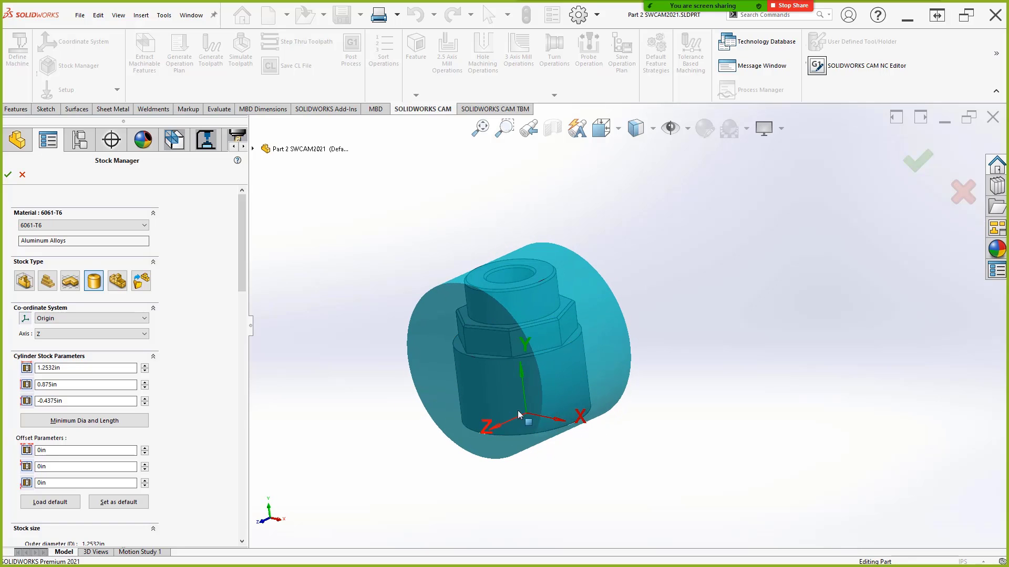
pyautogui.click(22, 175)
# - Define a user-defined fixture coordinate system with its Z axis set by the ring face at the upper end of the fitting
pyautogui.rightClick(66, 187)
pyautogui.click(89, 192)
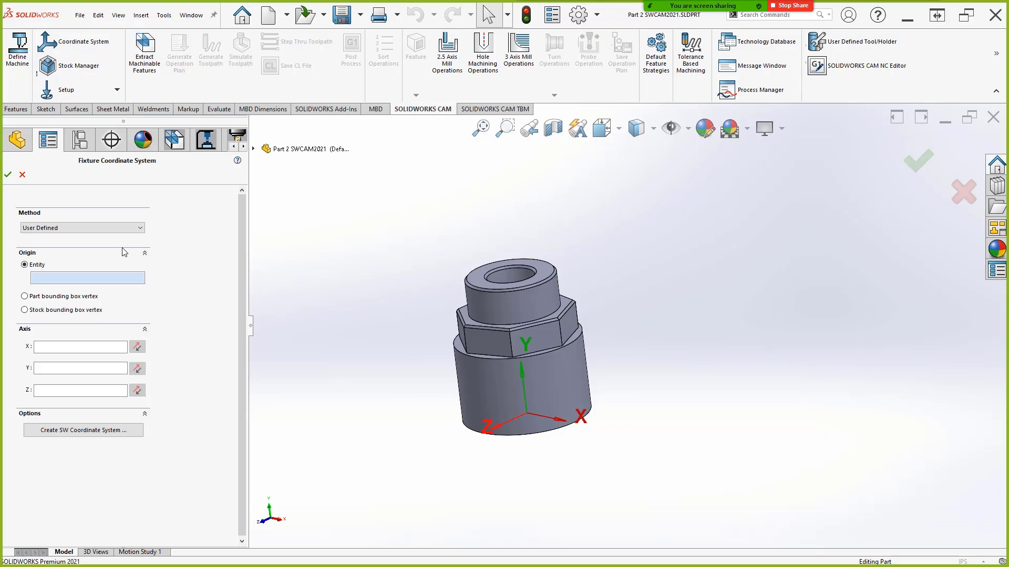
pyautogui.click(486, 271)
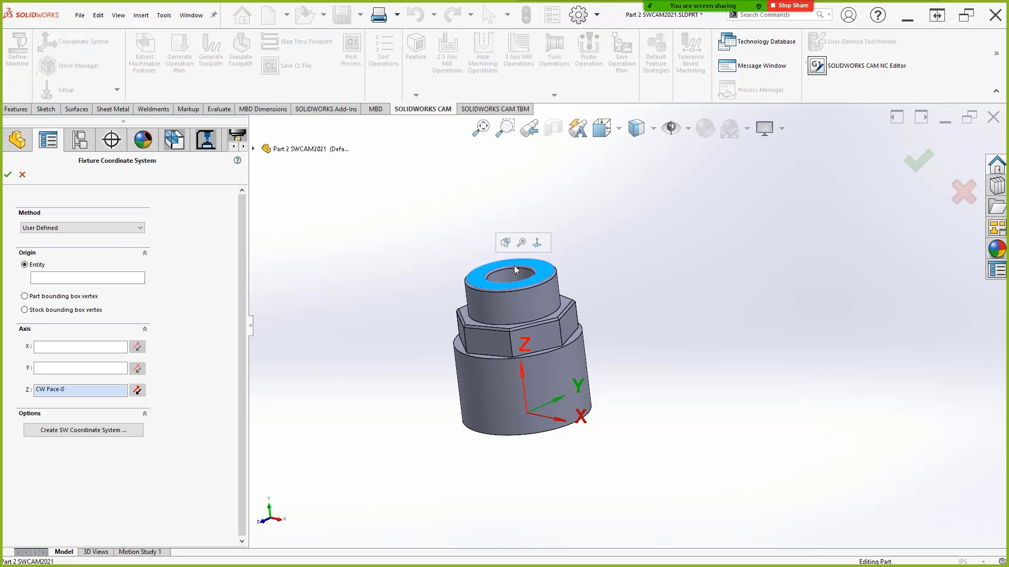
pyautogui.moveTo(628, 303); pyautogui.dragTo(583, 310, button='middle')
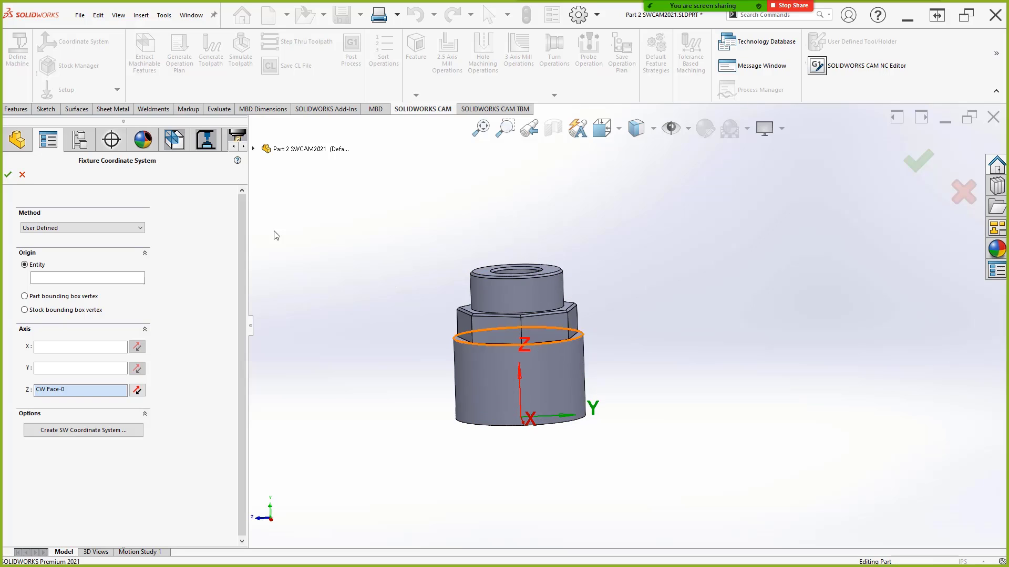
pyautogui.click(8, 175)
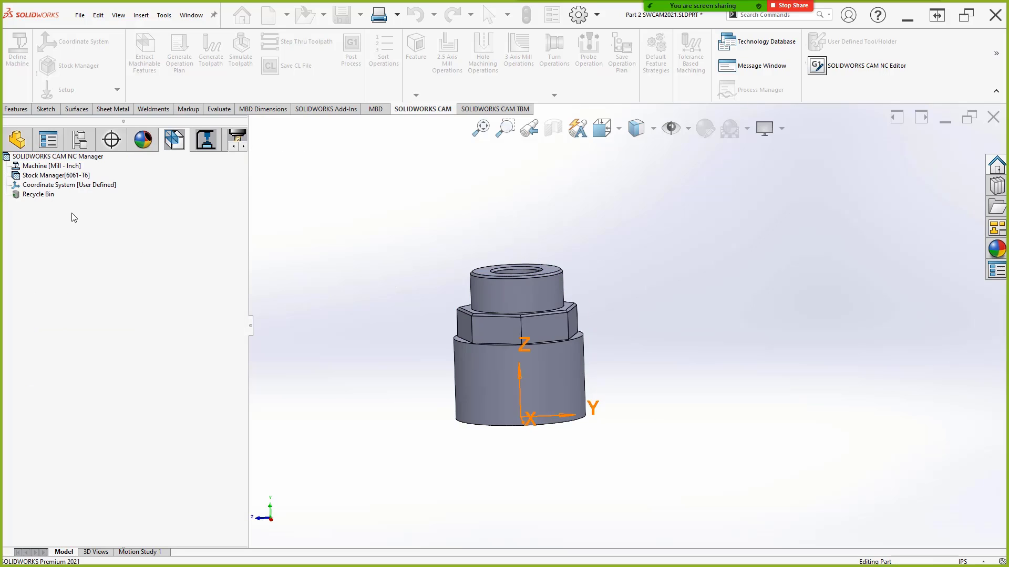
# - Edit the stock definition to a cylinder based on the FCS coordinate system with the Z axis
pyautogui.rightClick(84, 175)
pyautogui.click(113, 184)
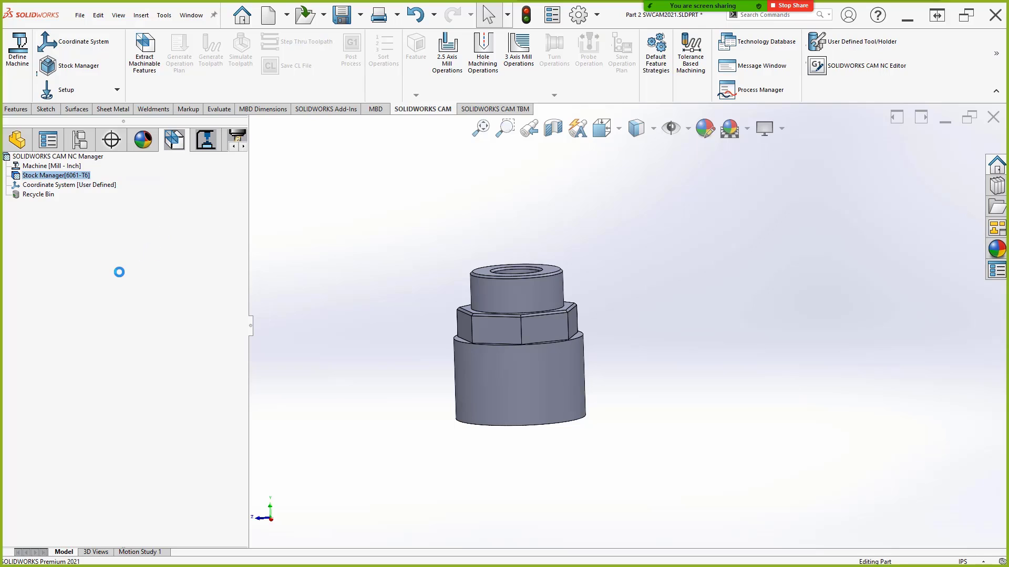
pyautogui.click(95, 282)
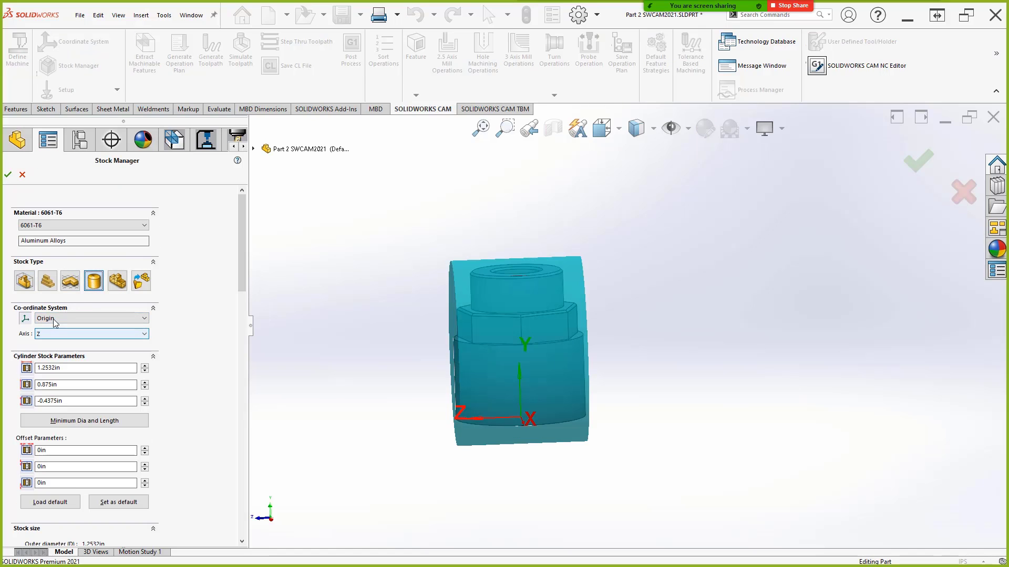
pyautogui.click(53, 318)
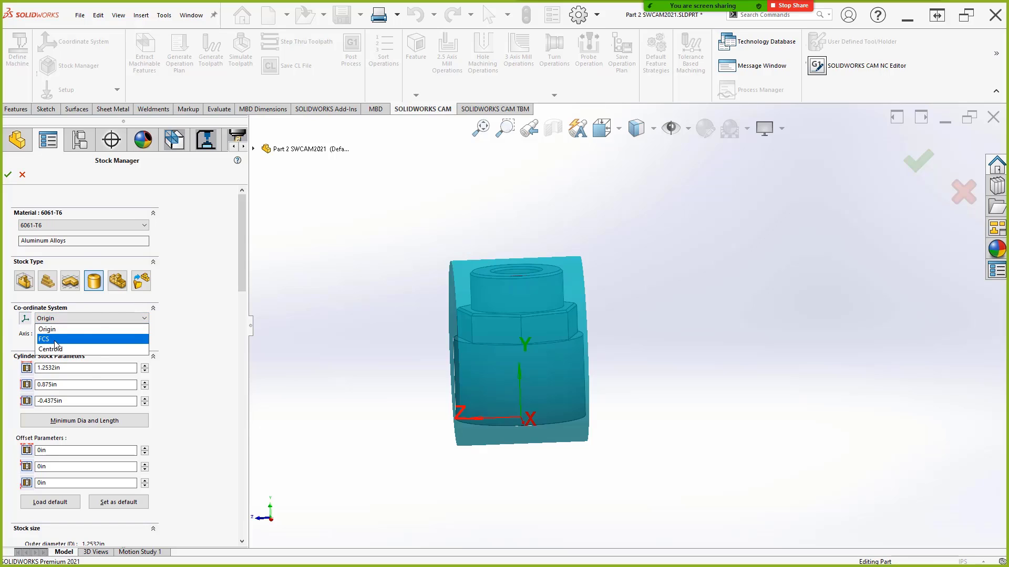
pyautogui.click(56, 339)
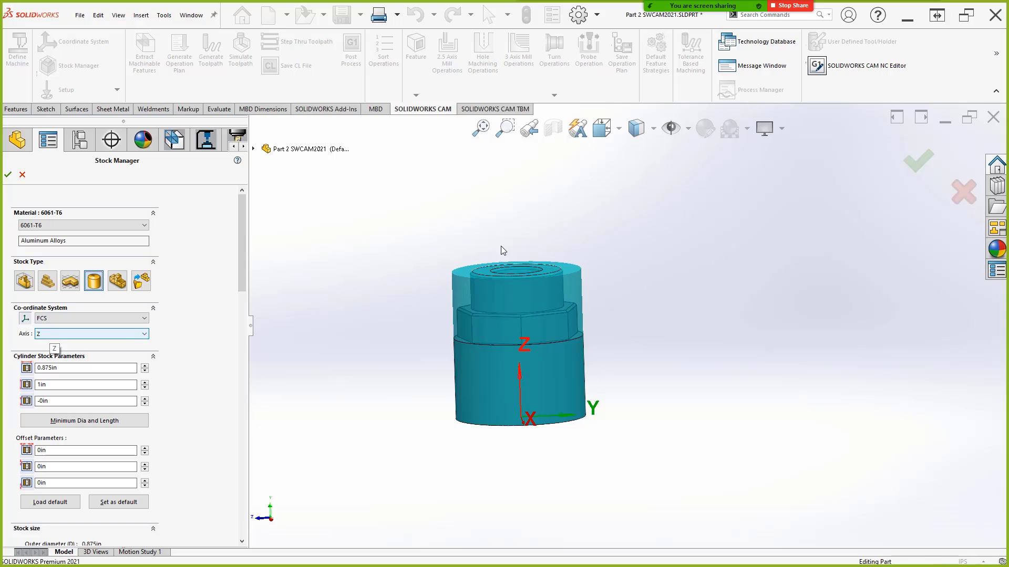
pyautogui.moveTo(502, 251)
pyautogui.mouseDown(button='middle')
pyautogui.moveTo(499, 446)
pyautogui.moveTo(534, 223)
pyautogui.moveTo(516, 260)
pyautogui.moveTo(511, 254)
pyautogui.mouseUp(button='middle')
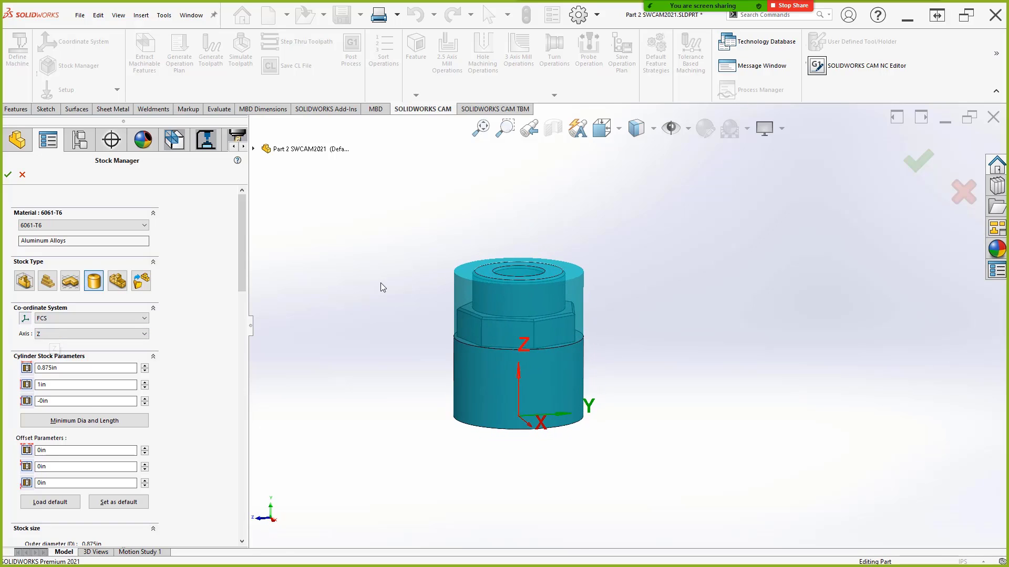
# - Add a 0.3 in length offset above the fitting to the cylindrical stock and accept the stock definition
pyautogui.click(65, 454)
pyautogui.click(144, 464)
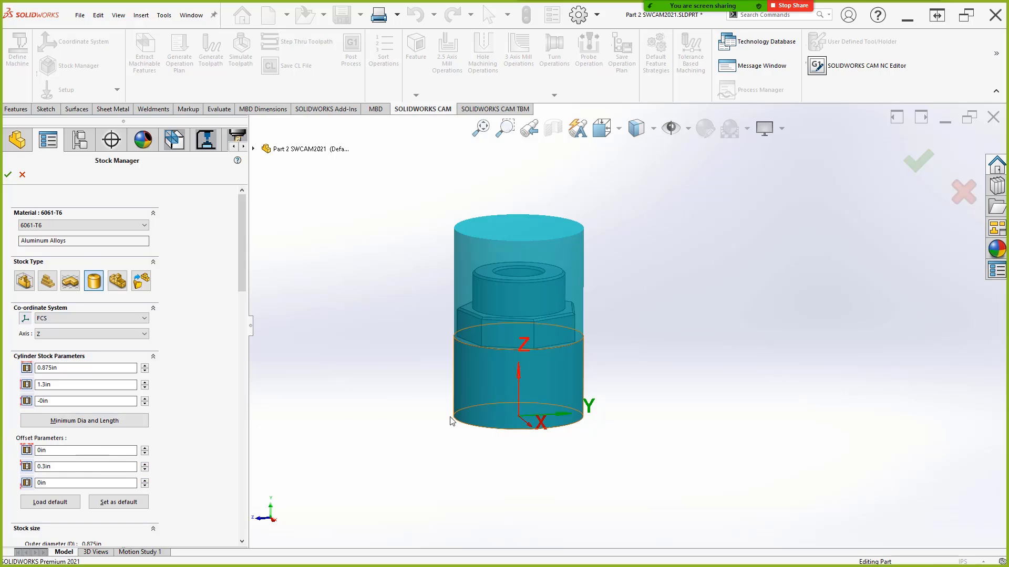
pyautogui.moveTo(448, 467); pyautogui.dragTo(448, 426, button='middle')
pyautogui.moveTo(419, 444); pyautogui.dragTo(644, 499)
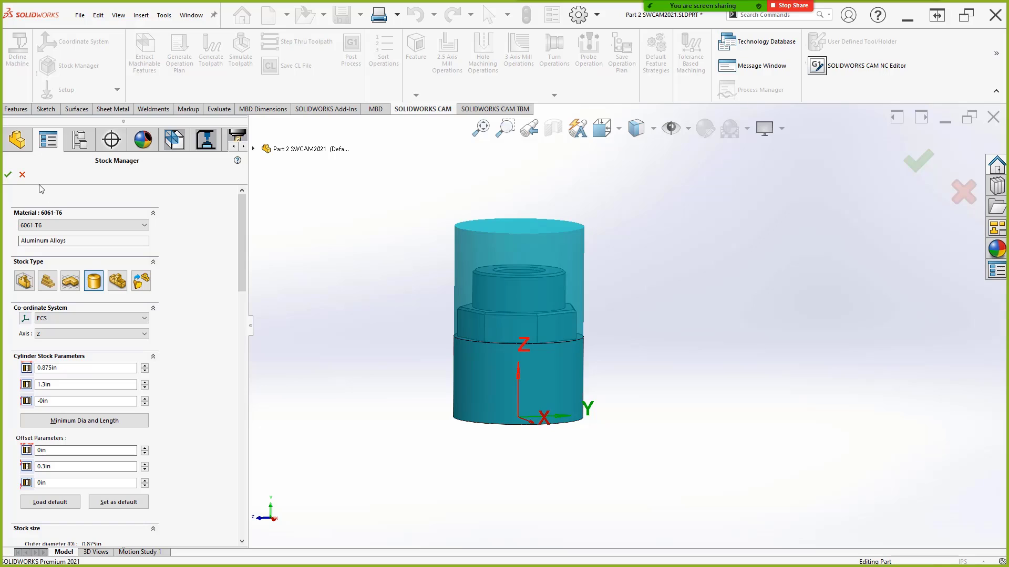
pyautogui.moveTo(629, 326); pyautogui.dragTo(596, 295, button='middle')
pyautogui.click(22, 175)
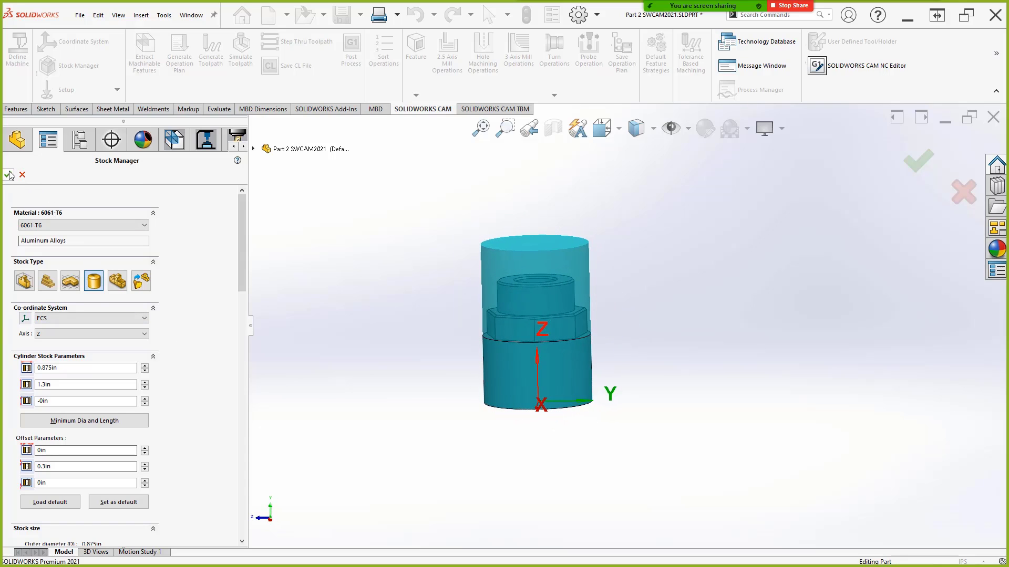
pyautogui.hotkey('alt', 'Tab')
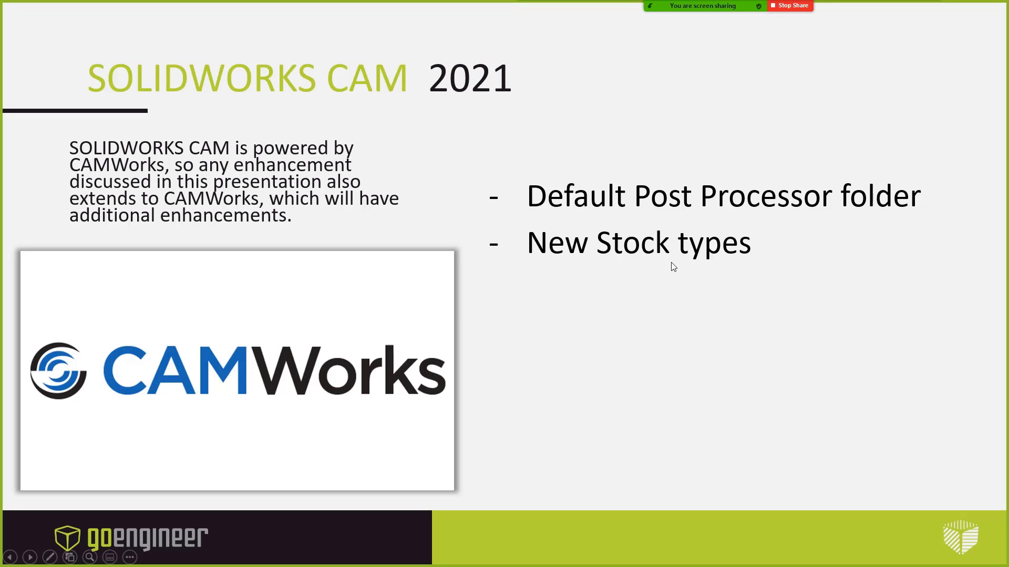
pyautogui.click(678, 289)
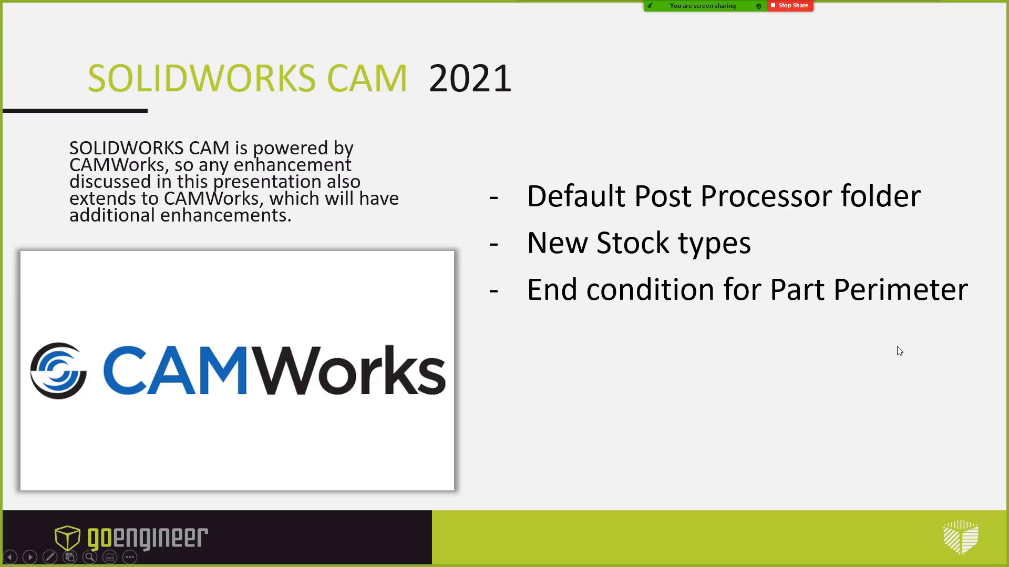
pyautogui.hotkey('alt', 'Tab')
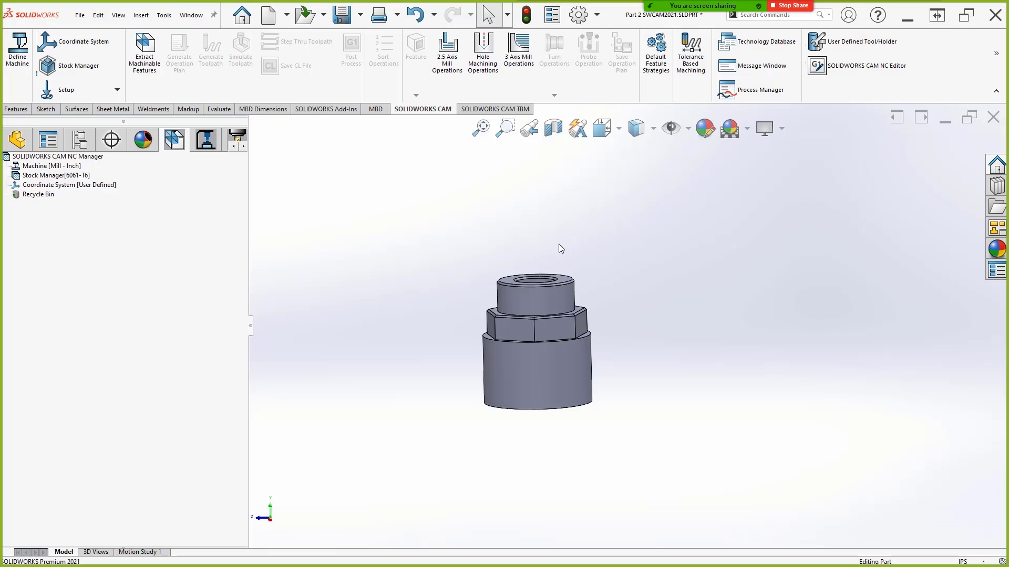
# - Switch to the open document Part 1 SWCAM2021
pyautogui.click(164, 17)
pyautogui.moveTo(191, 15)
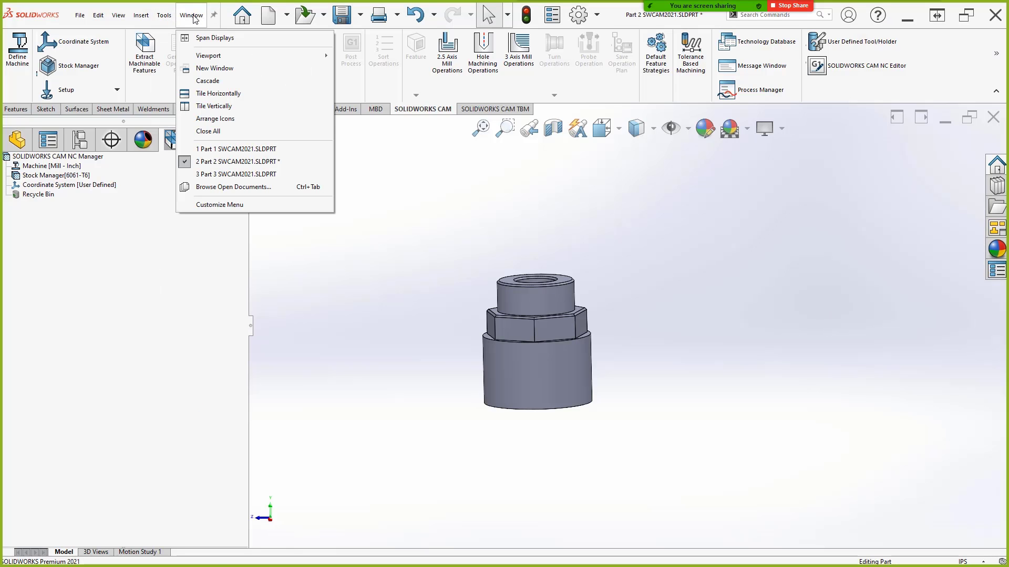
pyautogui.click(236, 150)
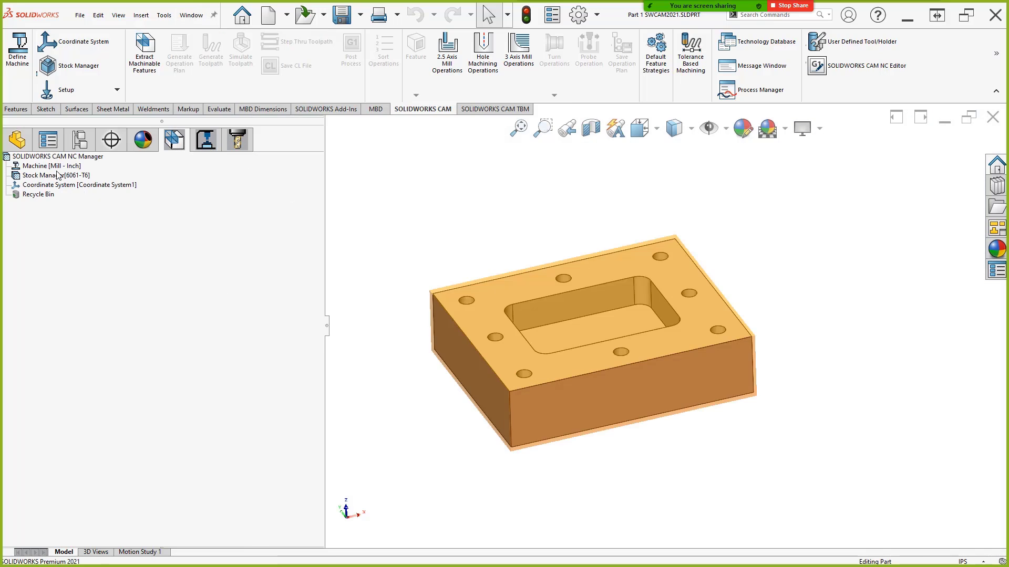
# - Accept the SOLIDWORKS CAM mill feature options with Part perimeter recognition enabled, and extract the plate's machinable features
pyautogui.click(162, 15)
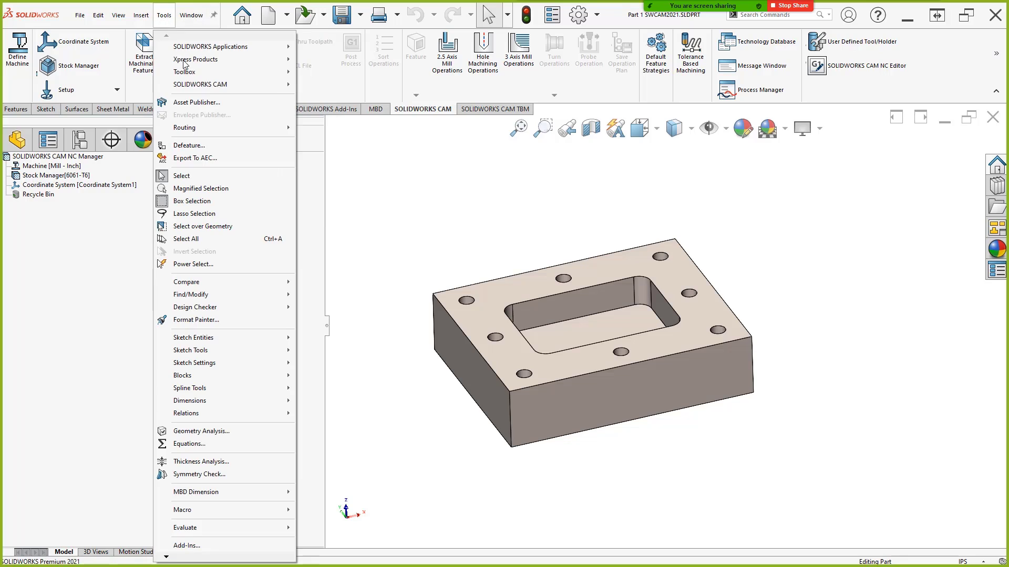
pyautogui.moveTo(188, 73)
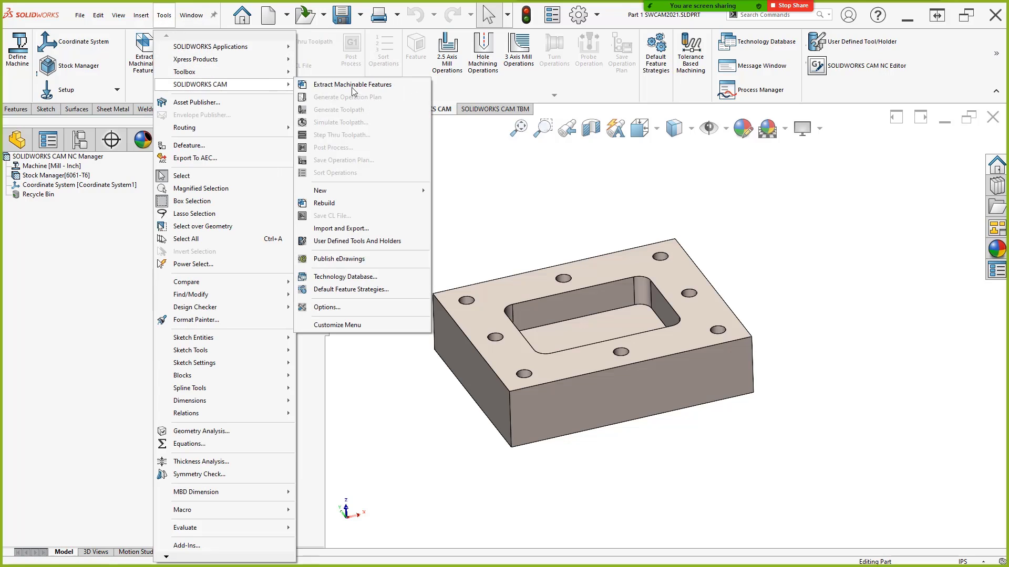
pyautogui.click(330, 308)
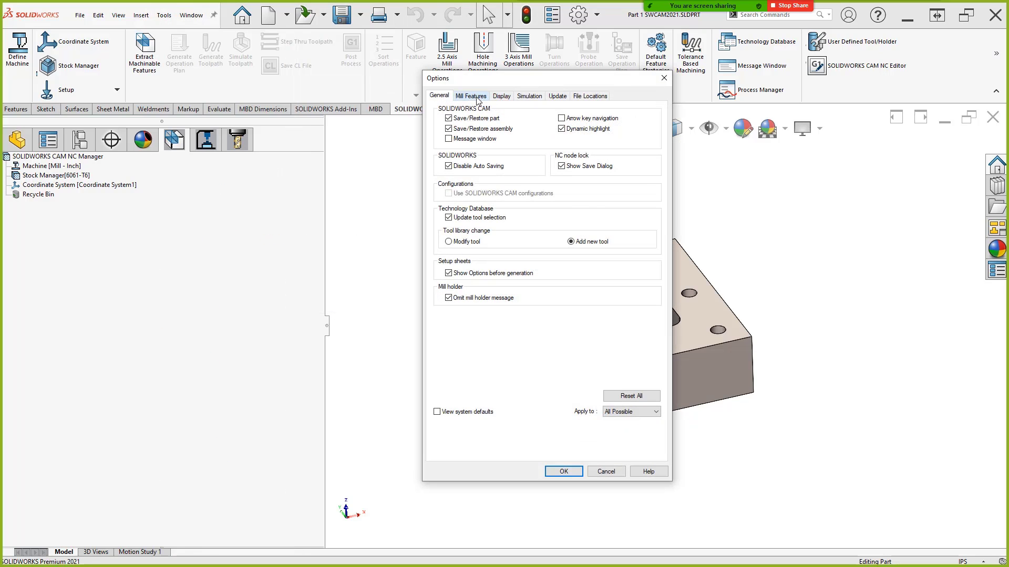
pyautogui.click(470, 95)
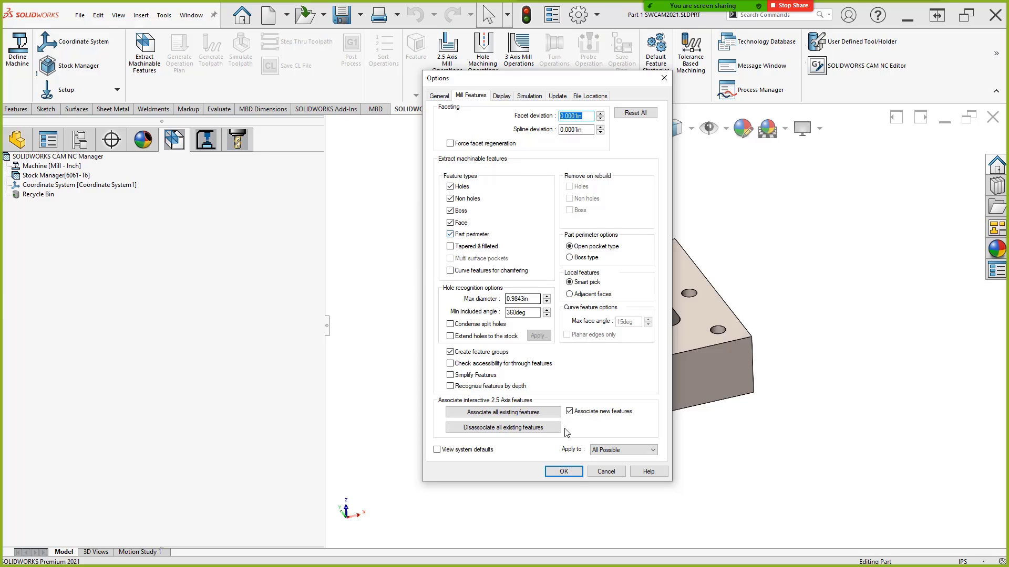
pyautogui.click(571, 473)
pyautogui.rightClick(53, 156)
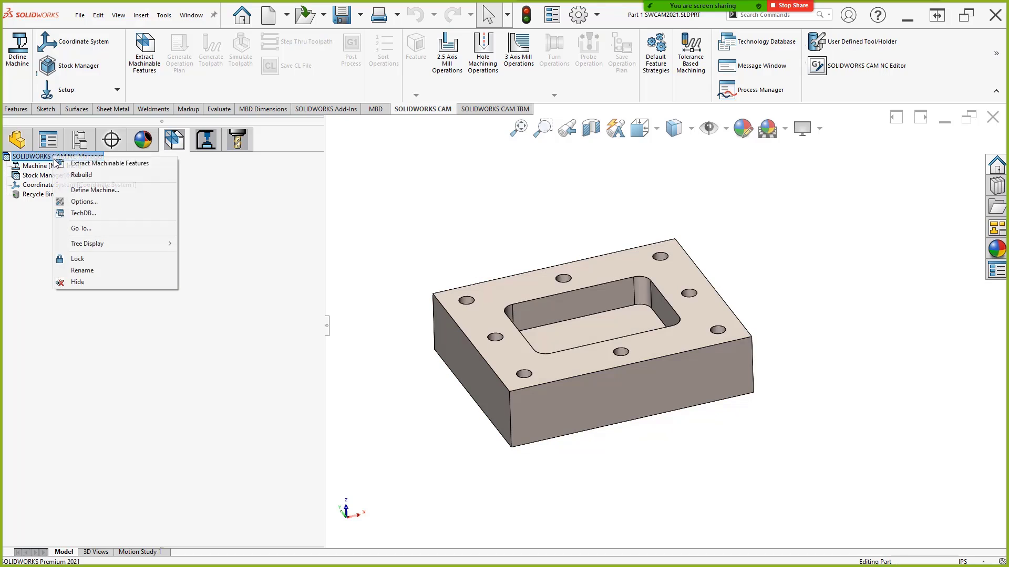
pyautogui.click(85, 164)
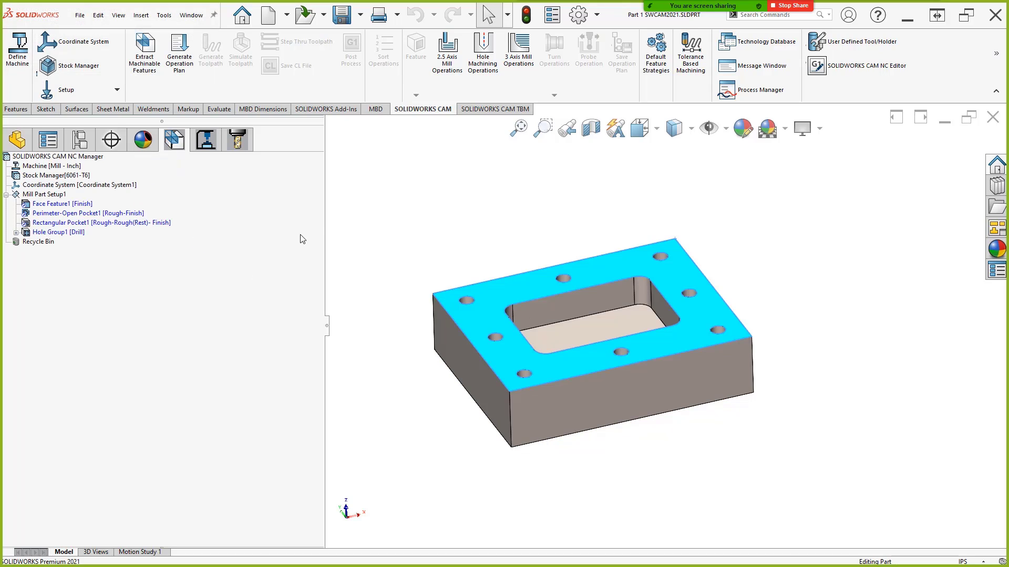
# - Open the definition of the perimeter open pocket feature and examine its end condition options, keeping Bottom of the stock
pyautogui.click(58, 213)
pyautogui.rightClick(59, 214)
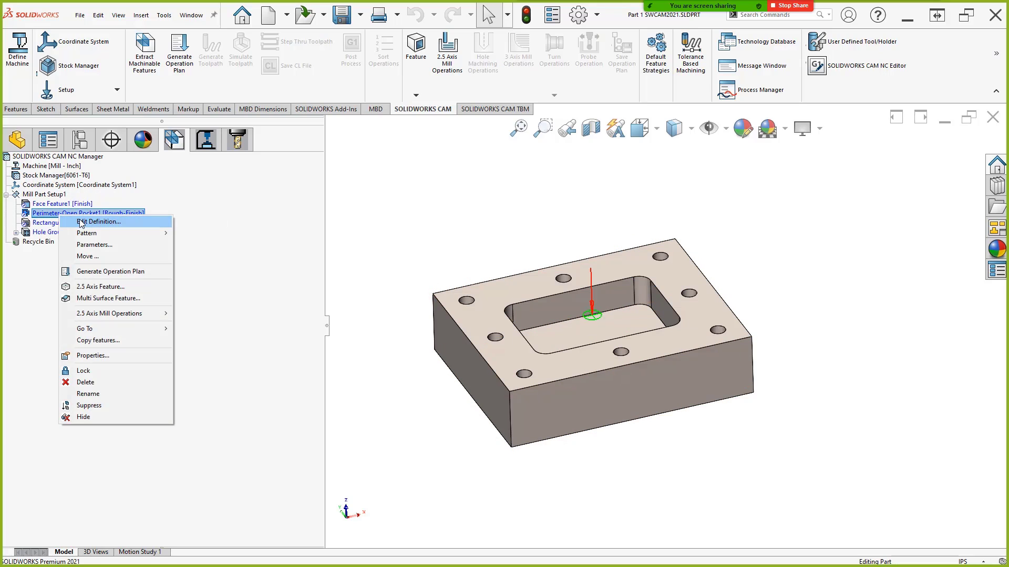
pyautogui.click(98, 222)
pyautogui.click(55, 341)
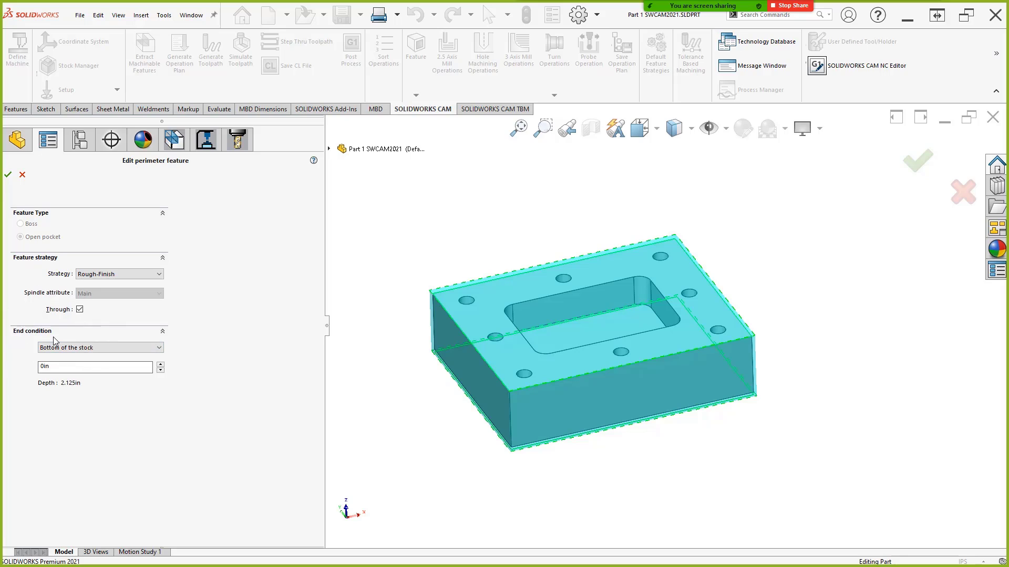
pyautogui.click(55, 341)
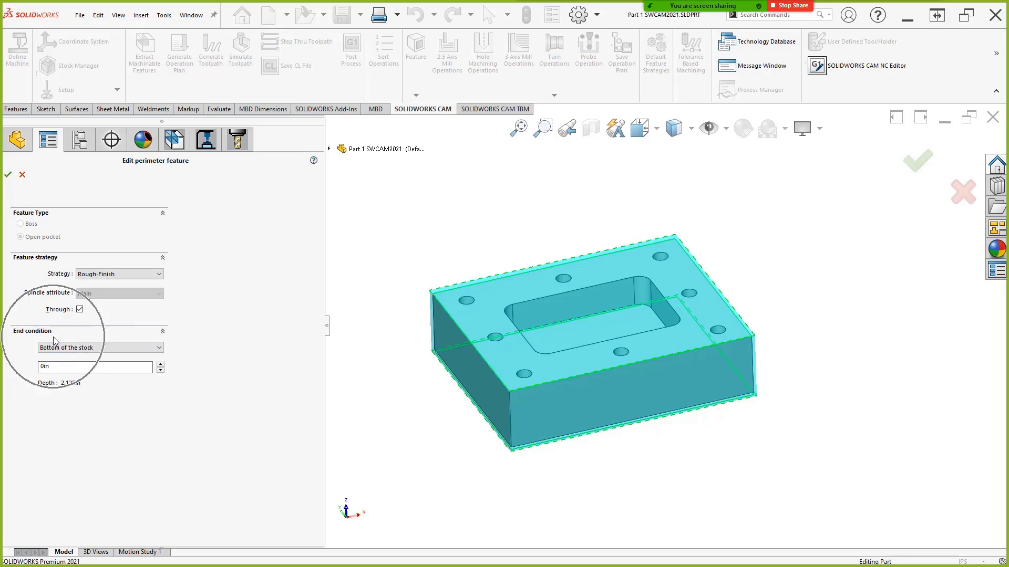
pyautogui.click(65, 367)
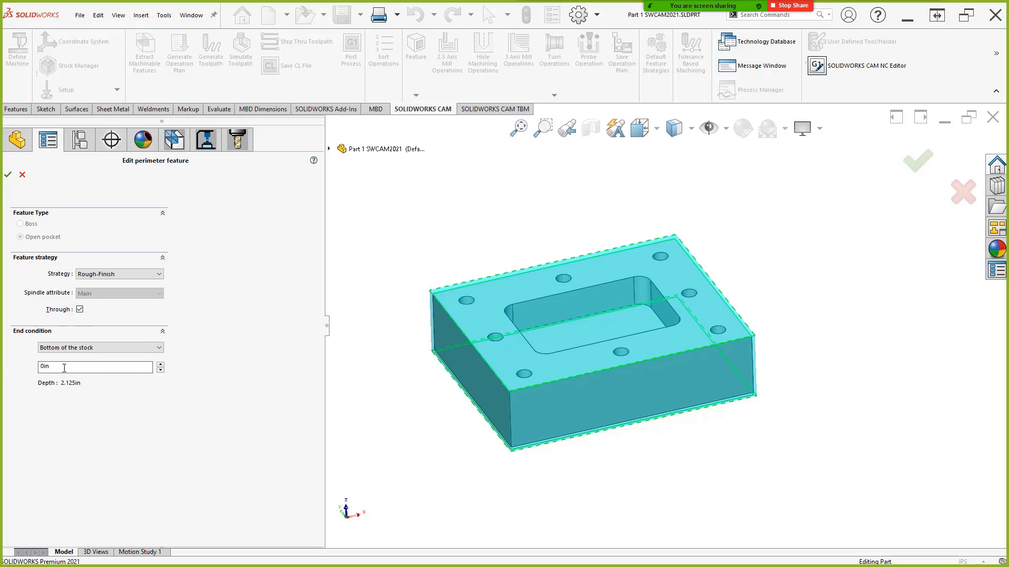
pyautogui.doubleClick(63, 367)
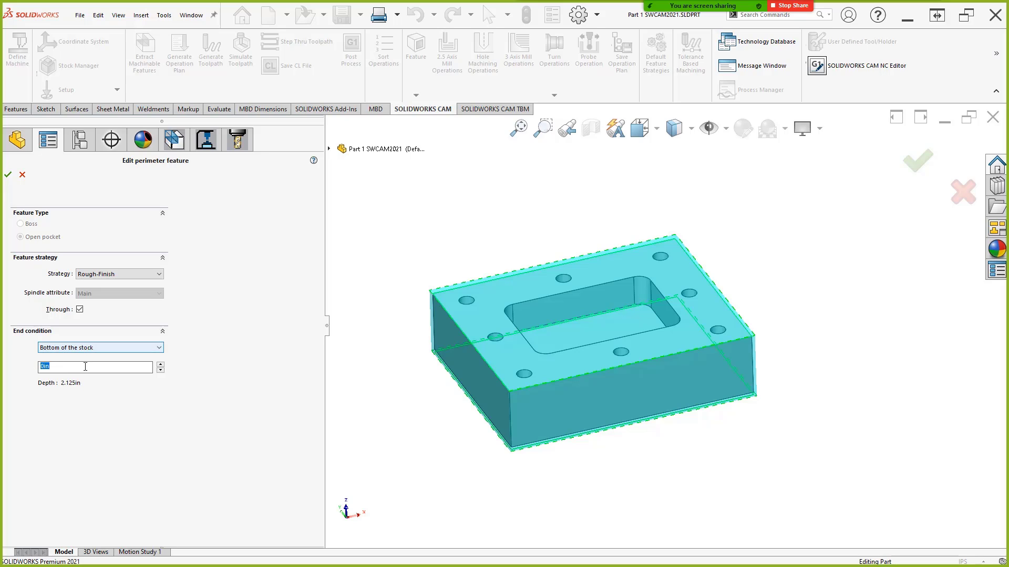
pyautogui.click(78, 347)
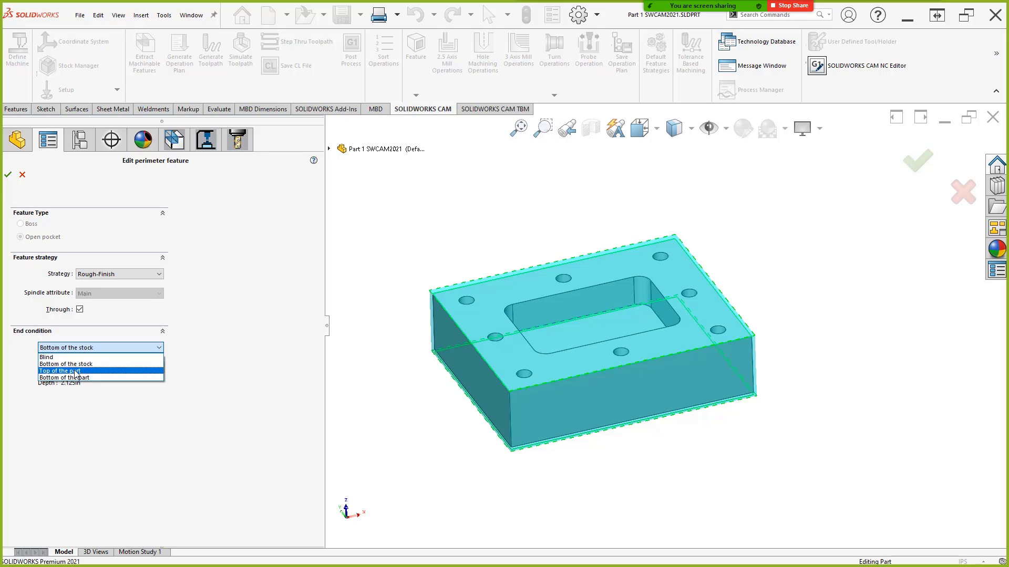
pyautogui.click(225, 404)
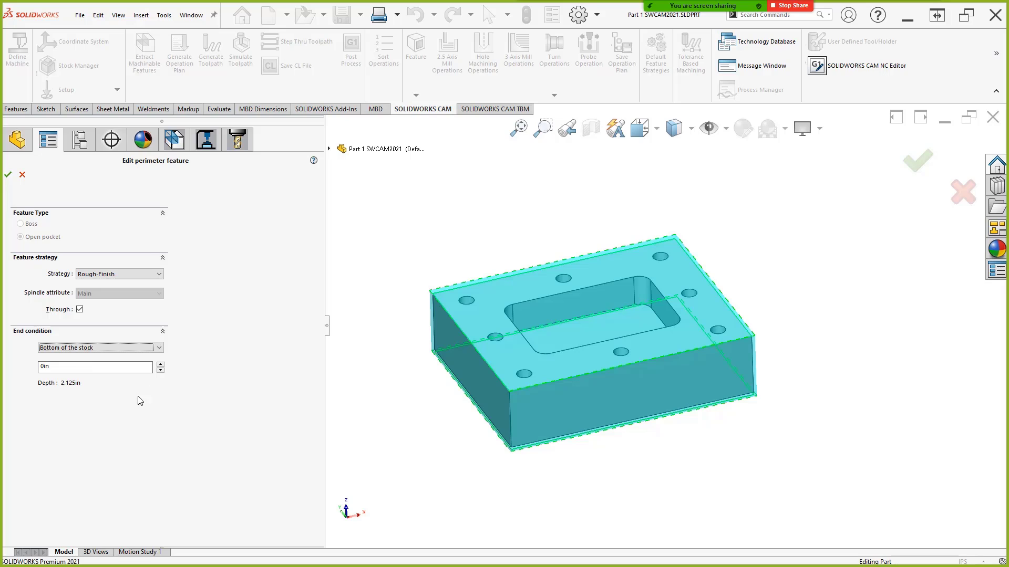
# - Set the perimeter feature's end condition offset to 0.2 in from the bottom of the stock and inspect it from the side
pyautogui.click(160, 365)
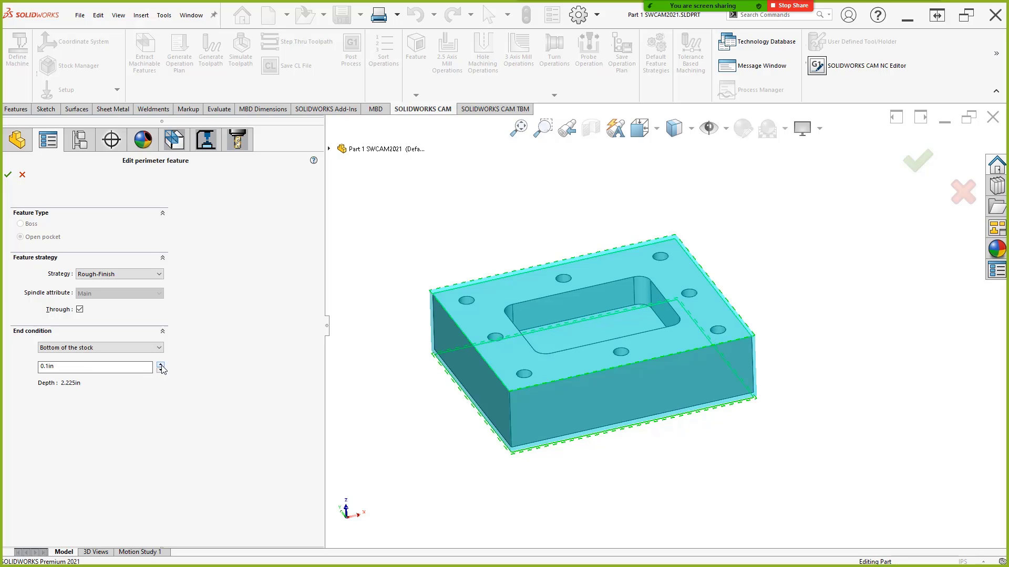
pyautogui.click(160, 364)
pyautogui.moveTo(428, 451); pyautogui.dragTo(422, 361, button='middle')
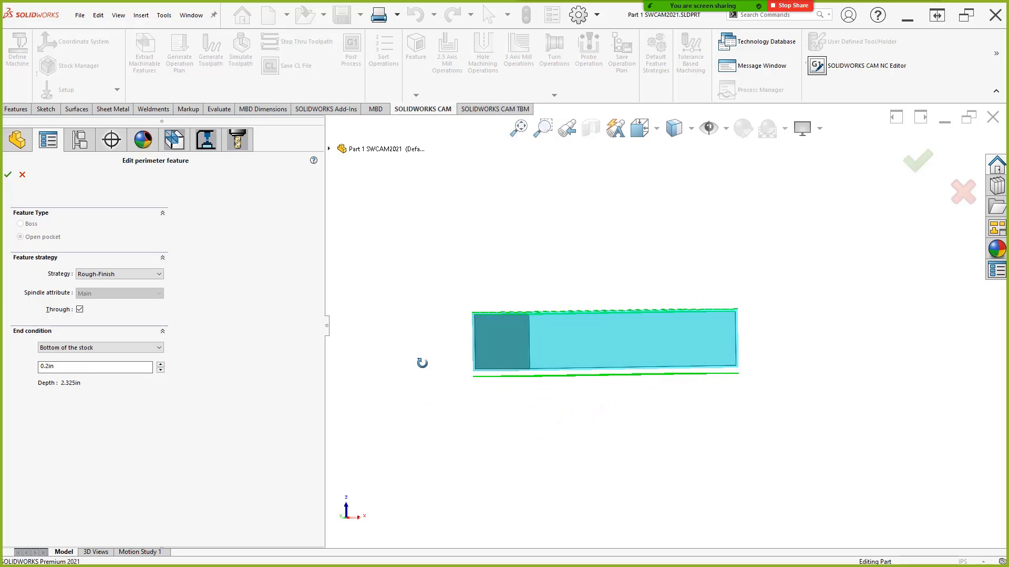
# - Set the perimeter feature's offset from the bottom of the stock to -0.3 in and accept the feature definition
pyautogui.click(161, 370)
pyautogui.click(160, 370)
pyautogui.click(160, 371)
pyautogui.click(160, 370)
pyautogui.click(161, 370)
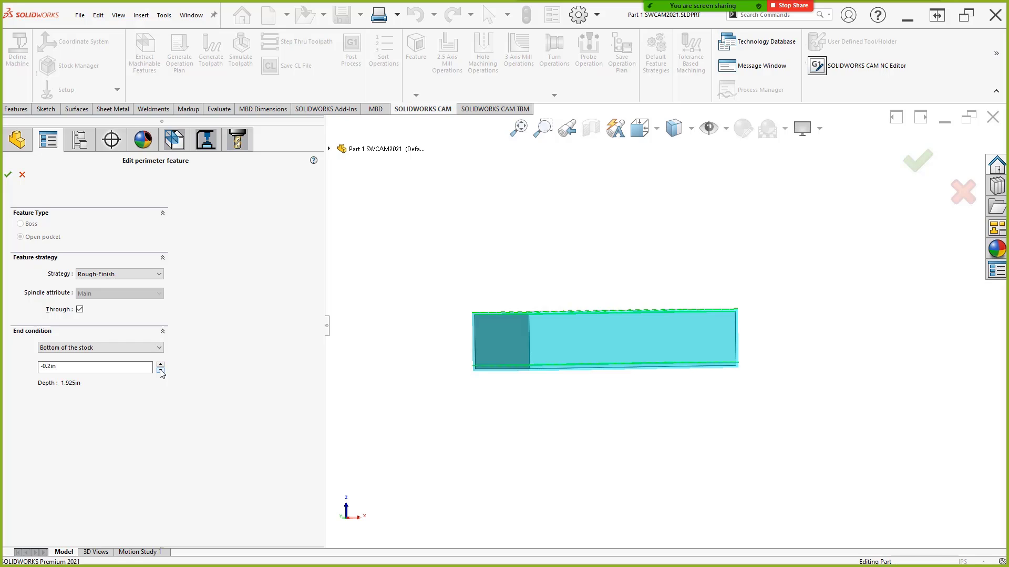
pyautogui.moveTo(468, 320); pyautogui.dragTo(506, 363, button='middle')
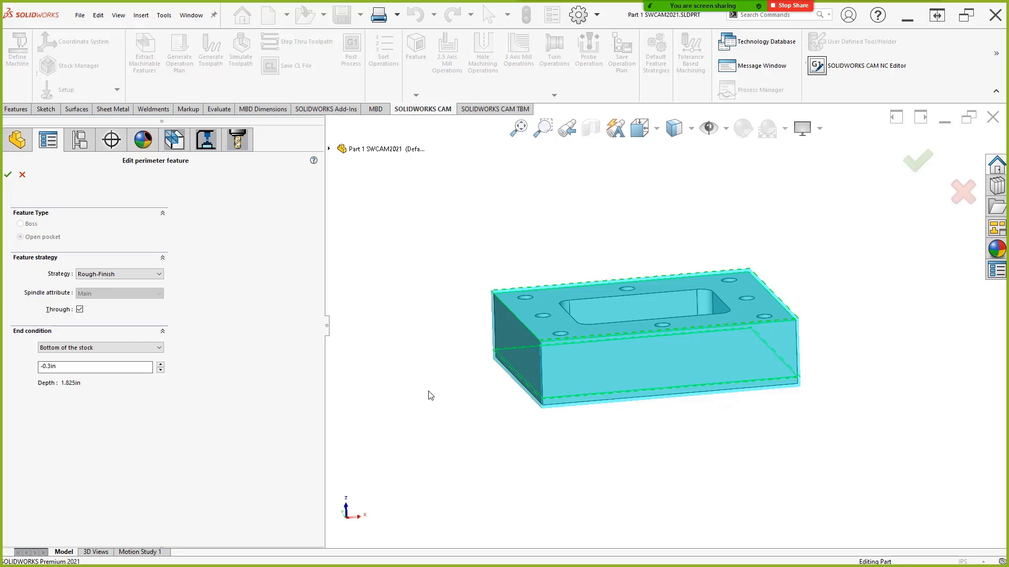
pyautogui.moveTo(594, 445); pyautogui.dragTo(513, 403, button='middle')
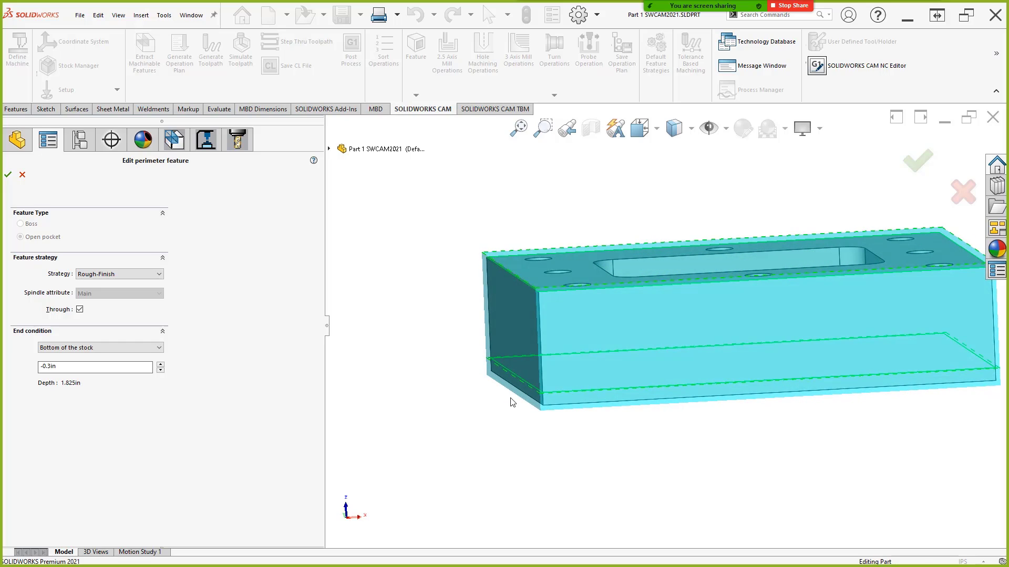
pyautogui.click(73, 366)
pyautogui.moveTo(96, 371); pyautogui.dragTo(22, 375)
pyautogui.click(75, 366)
pyautogui.click(7, 179)
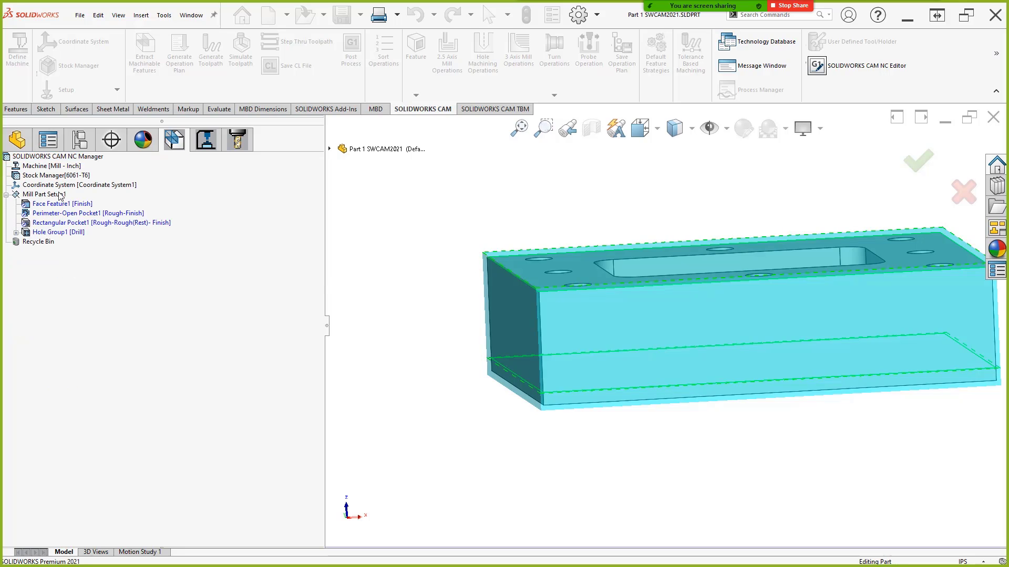
pyautogui.hotkey('alt', 'Tab')
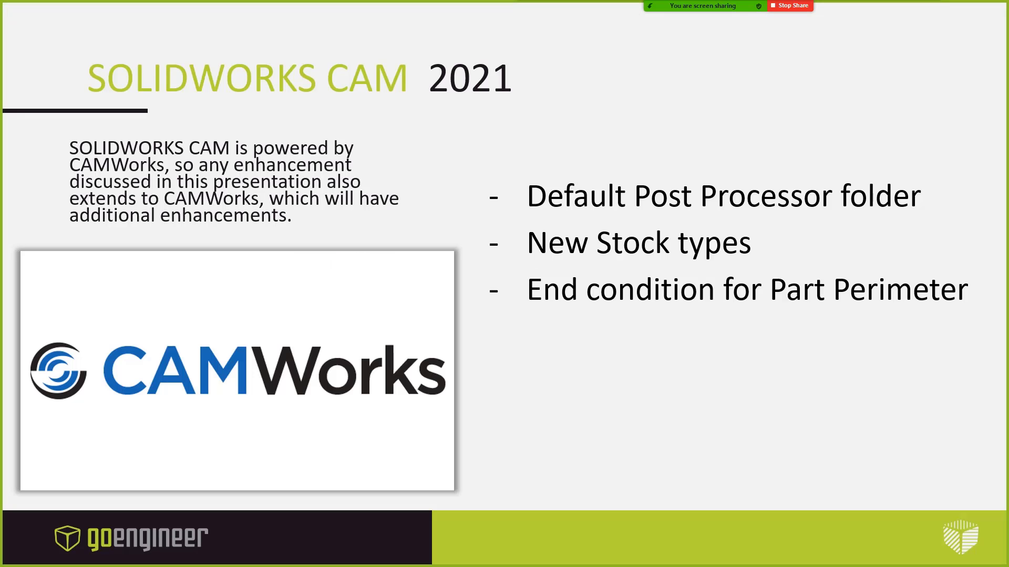
pyautogui.press('Right')
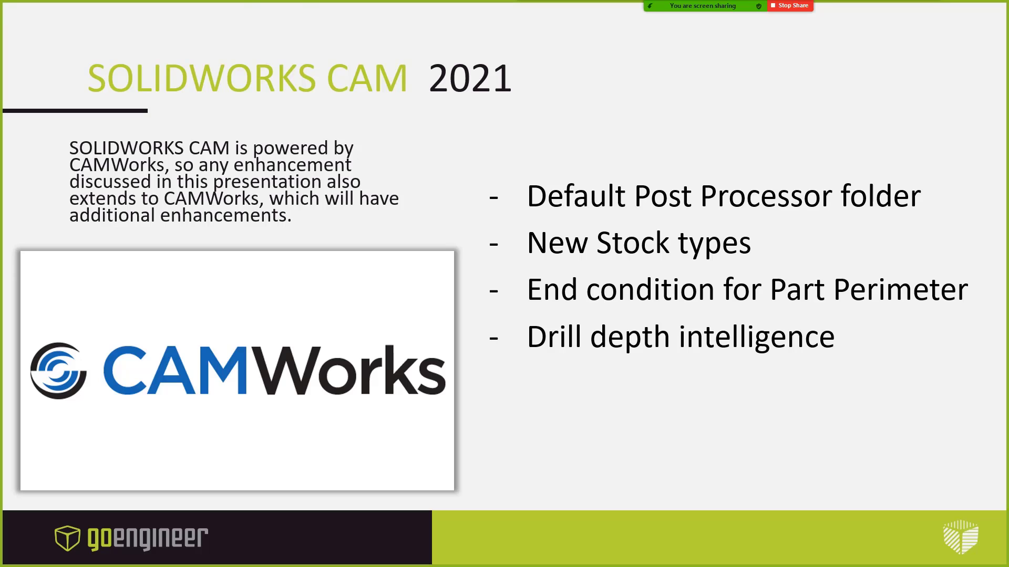
pyautogui.hotkey('alt', 'Tab')
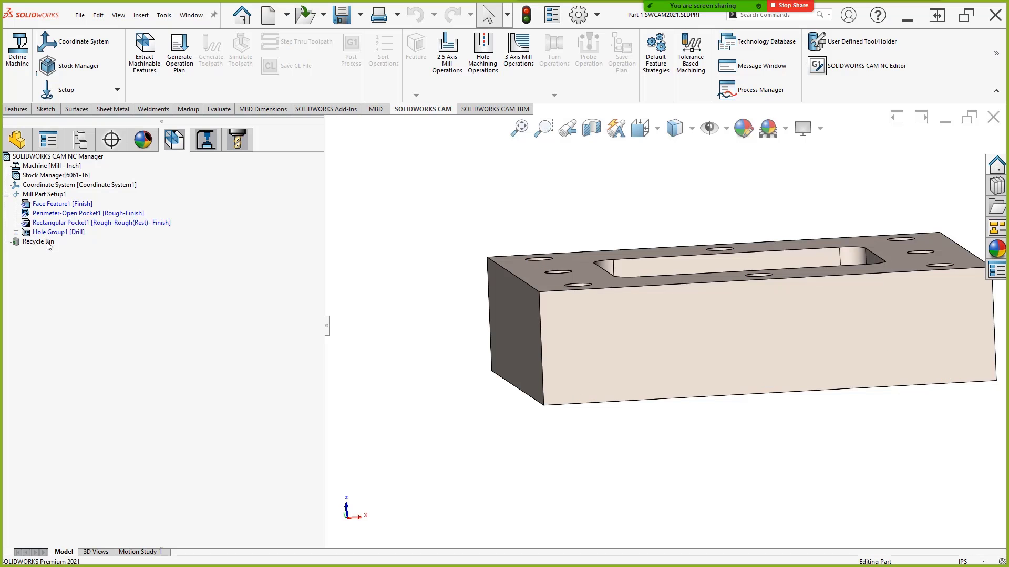
# - Generate an operation plan for the plate's hole group only
pyautogui.click(51, 233)
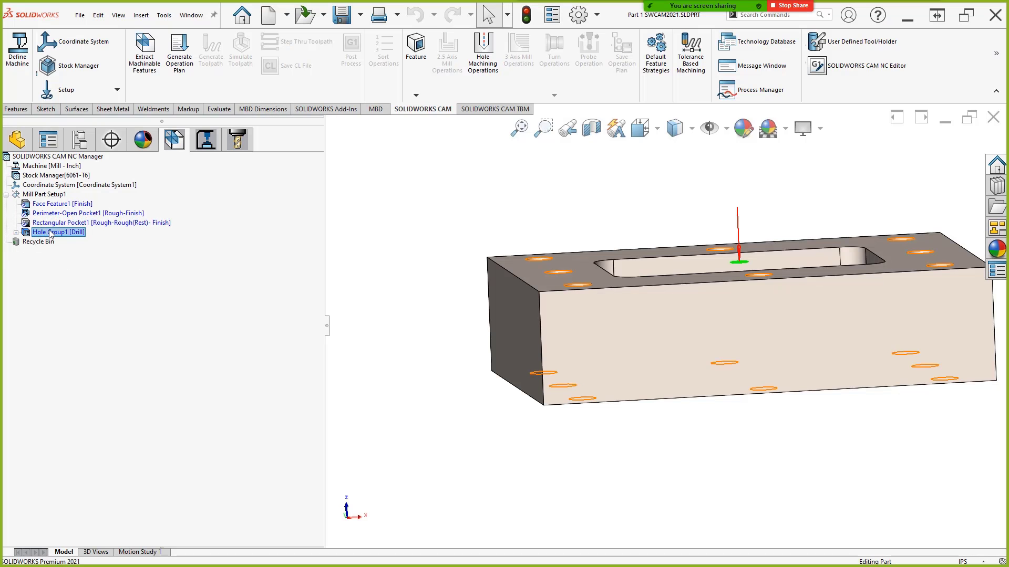
pyautogui.rightClick(51, 233)
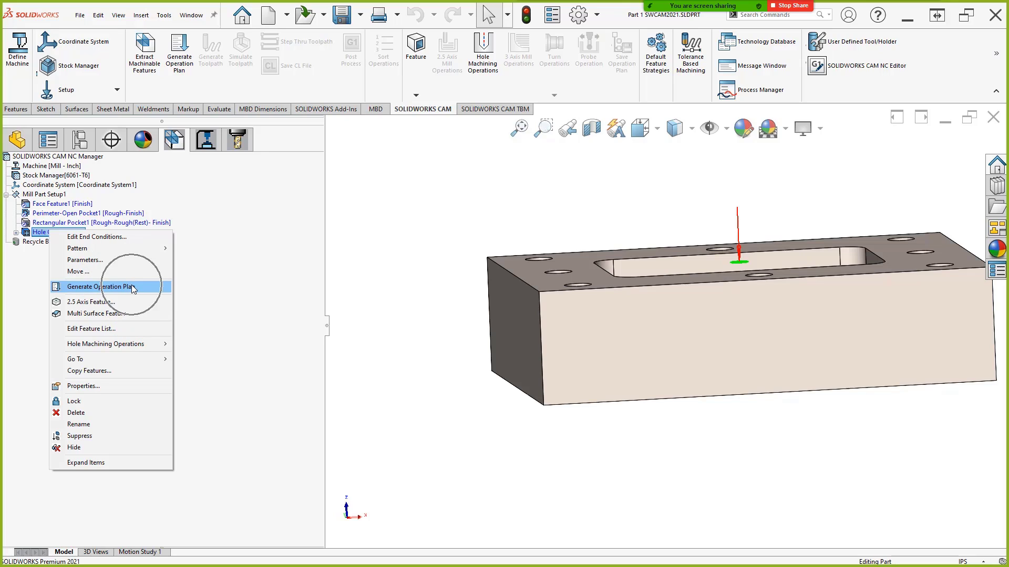
pyautogui.click(131, 286)
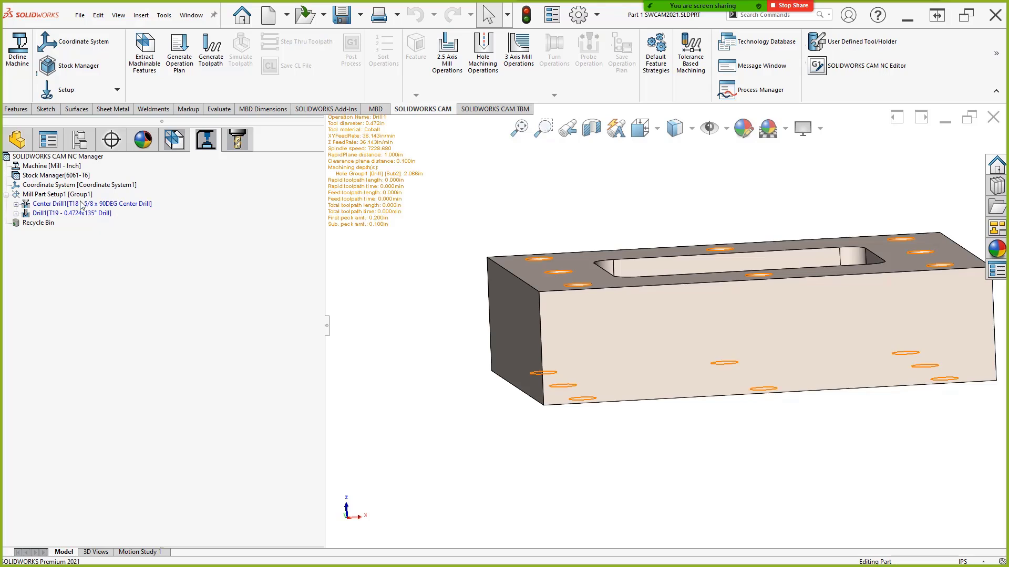
# - Edit the 0.4724 in drill operation and set its drilling type to High Speed Pecking
pyautogui.moveTo(84, 216)
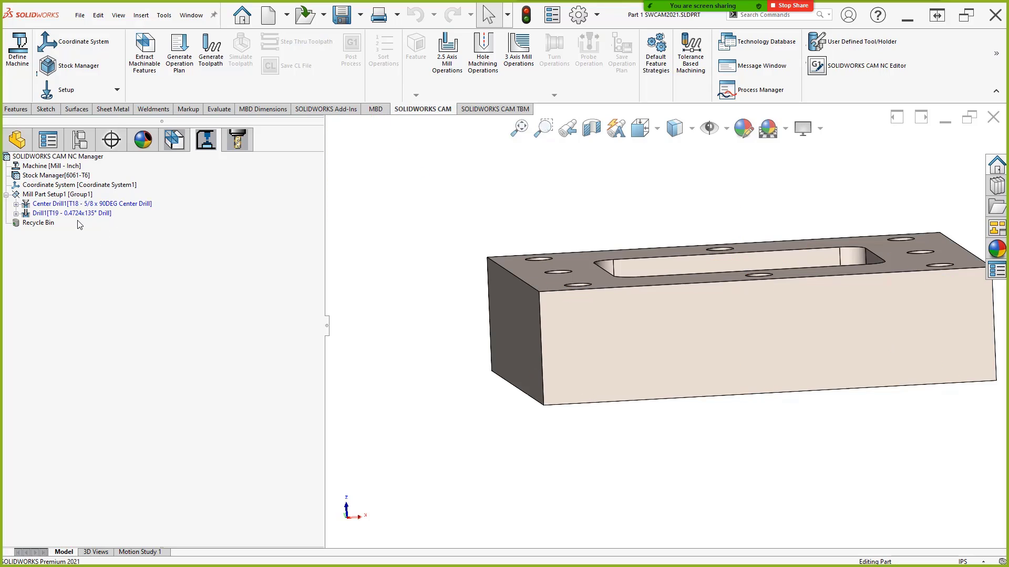
pyautogui.rightClick(84, 214)
pyautogui.click(106, 221)
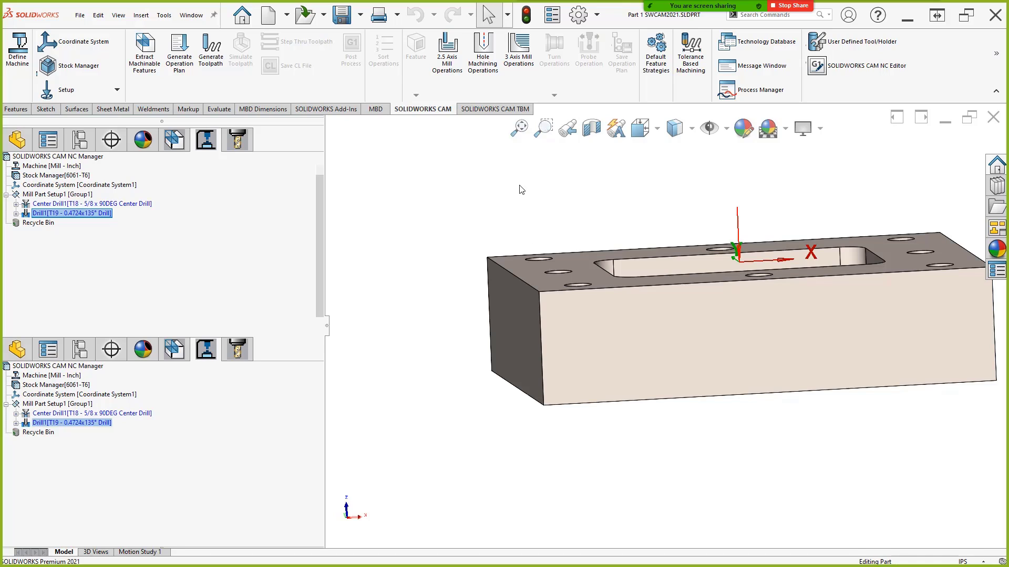
pyautogui.click(436, 118)
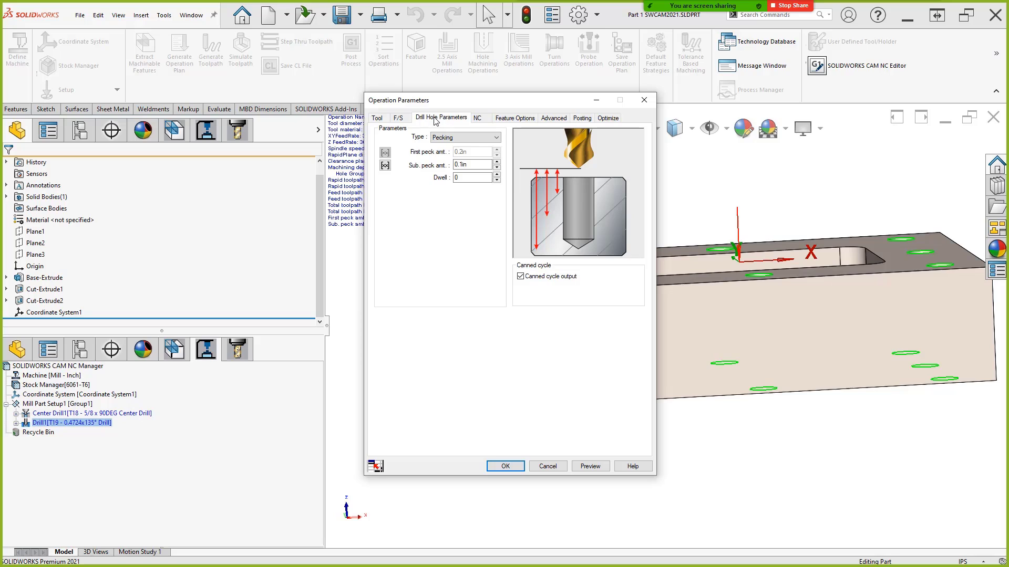
pyautogui.click(461, 138)
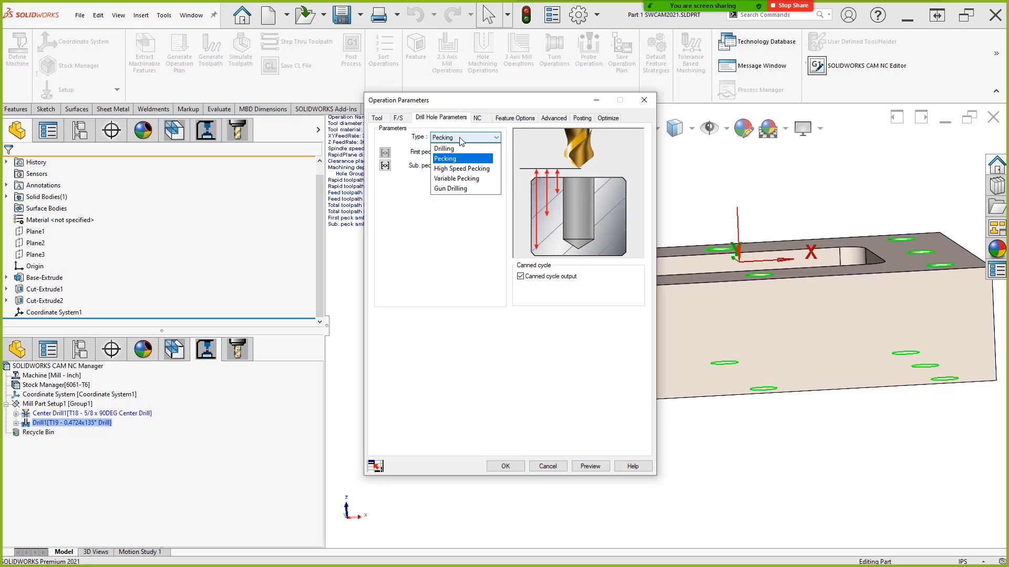
pyautogui.click(455, 169)
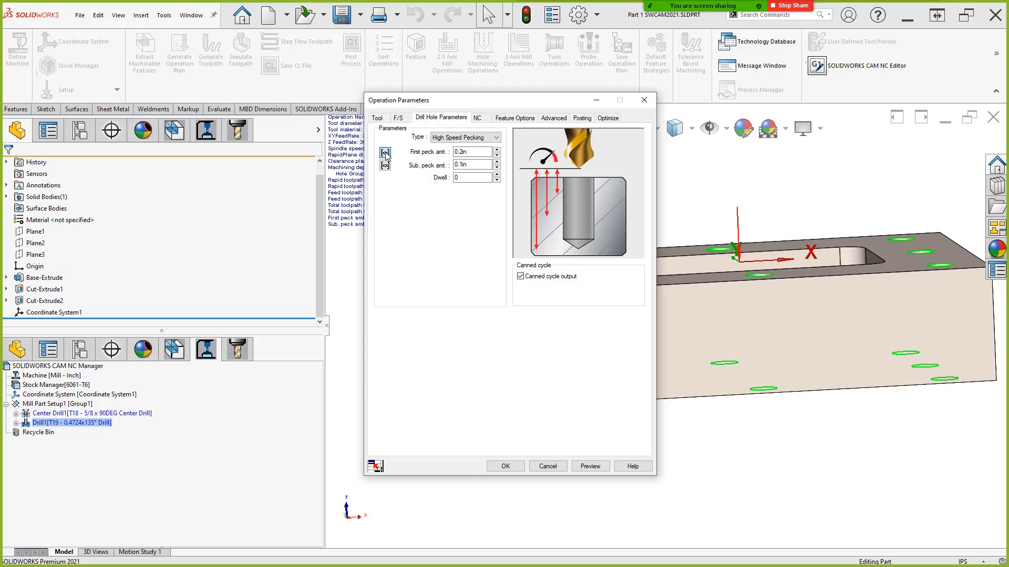
# - Examine the definition choices for the first peck amount: Input Value, Percent of Tool diameter and Percent of Flute length
pyautogui.click(385, 152)
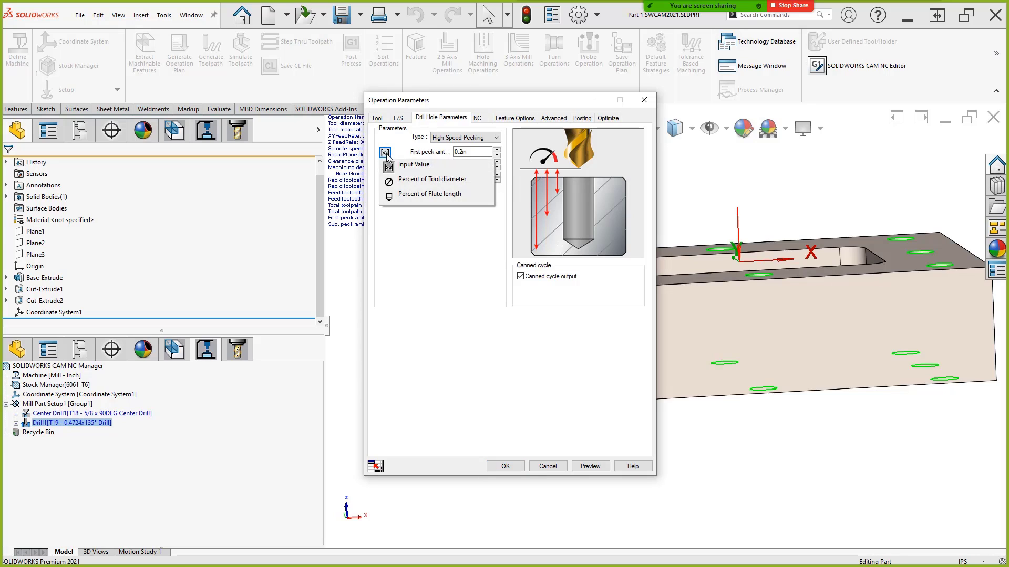
pyautogui.click(421, 169)
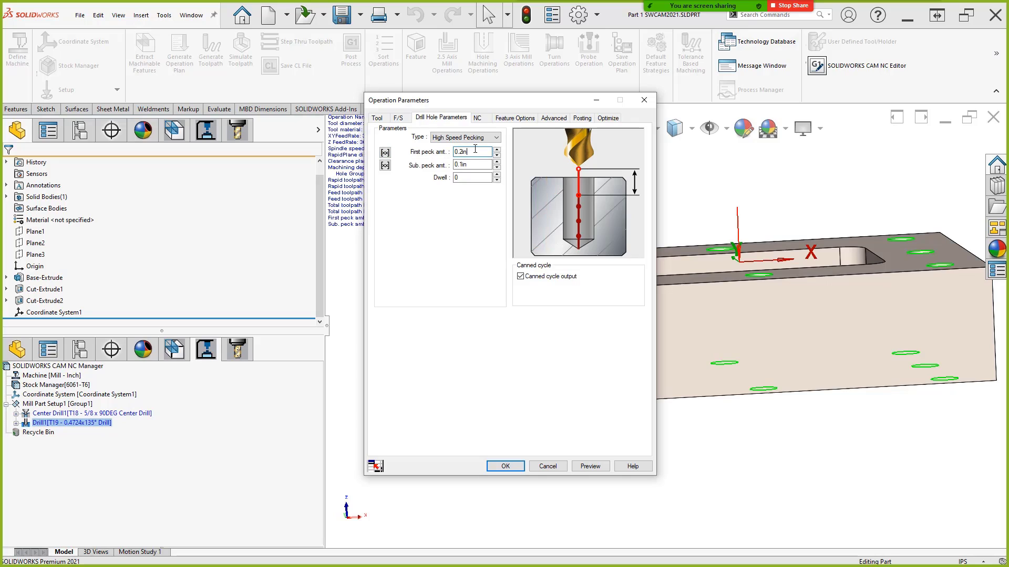
pyautogui.doubleClick(473, 152)
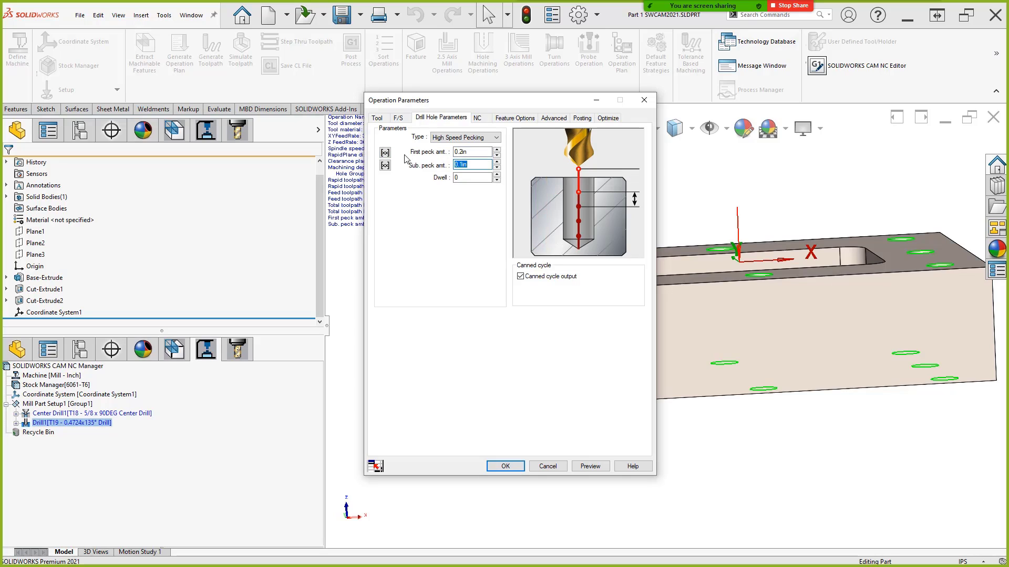
pyautogui.click(385, 152)
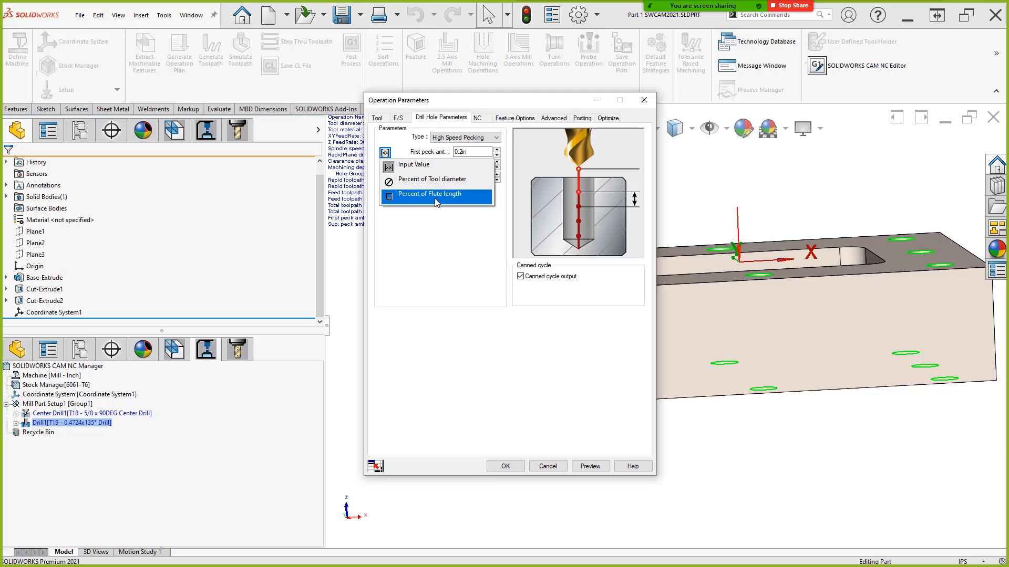
pyautogui.click(452, 235)
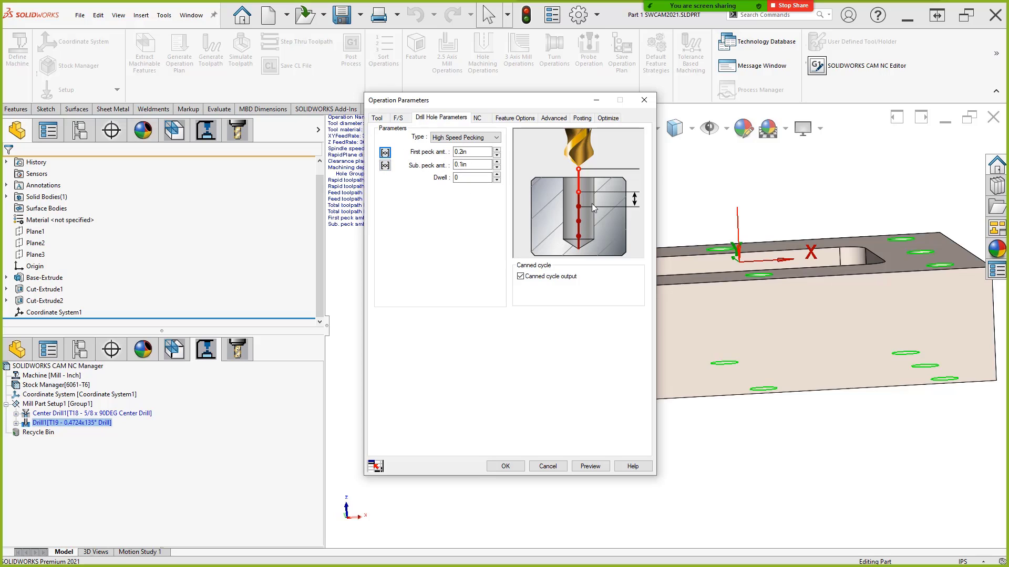
# - Review the drill's tool dimensions and its percentage-based peck choices, and accept the drill operation parameters
pyautogui.moveTo(881, 210); pyautogui.dragTo(862, 239, button='middle')
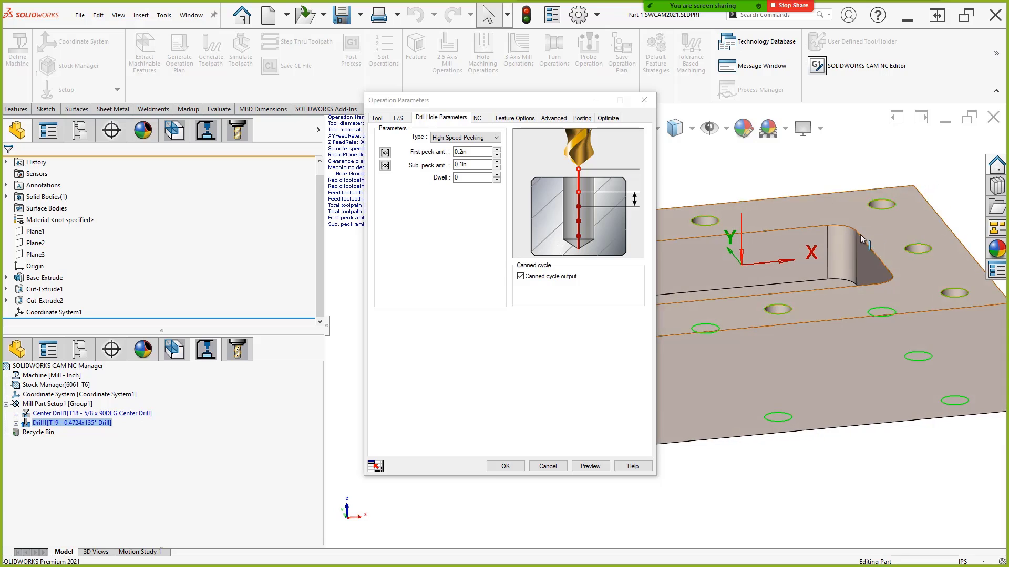
pyautogui.click(377, 118)
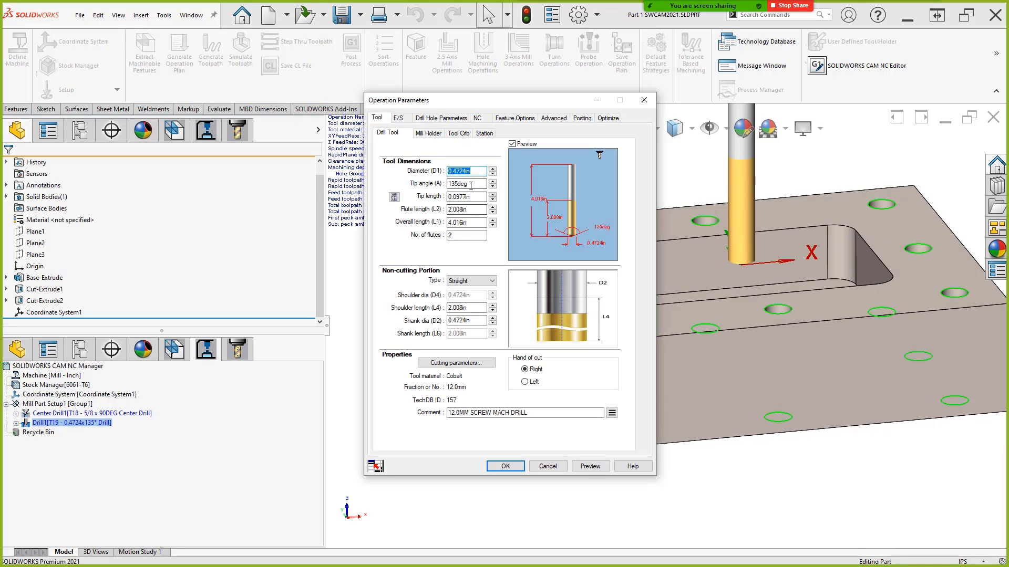
pyautogui.click(441, 118)
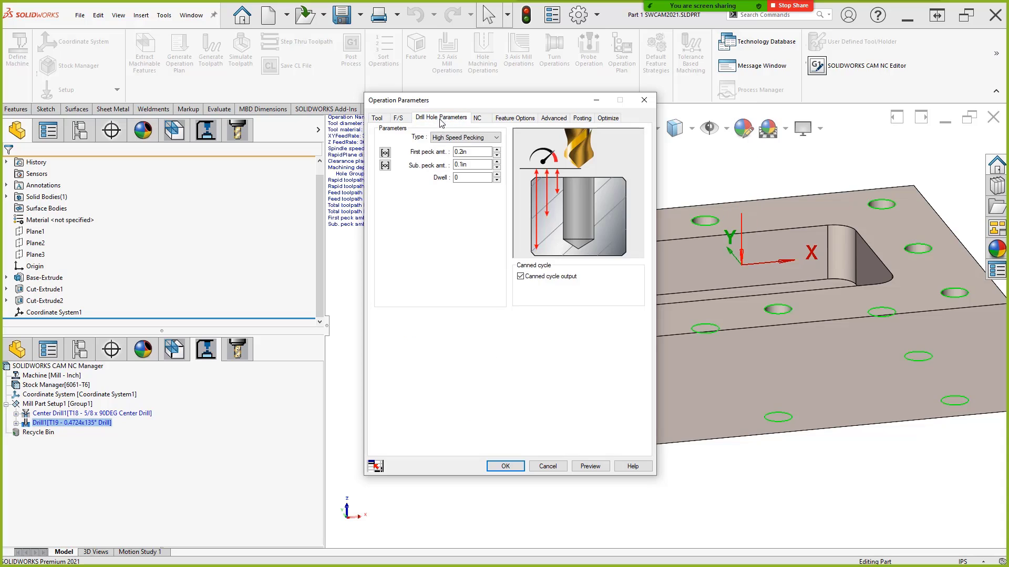
pyautogui.click(385, 153)
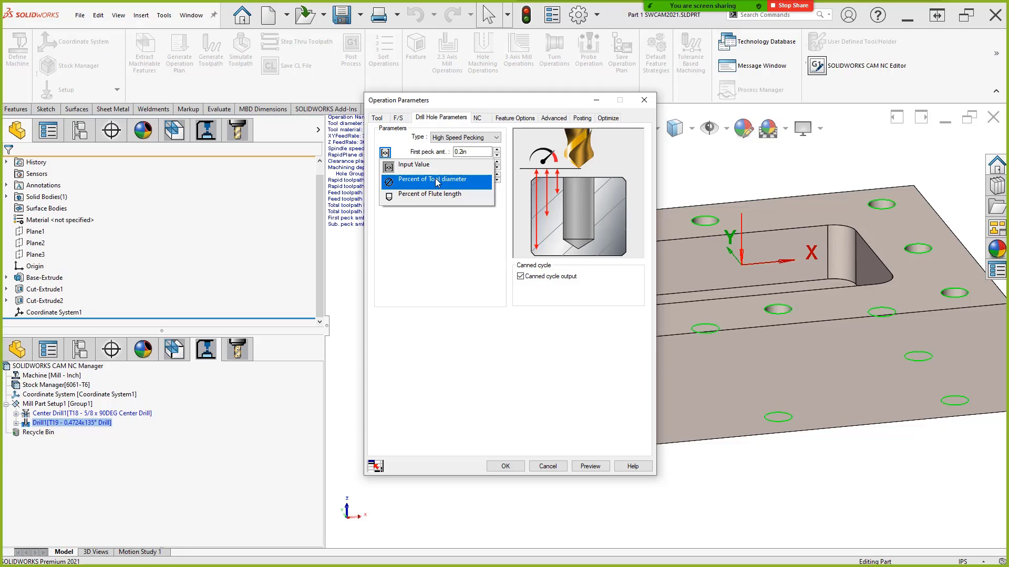
pyautogui.click(446, 254)
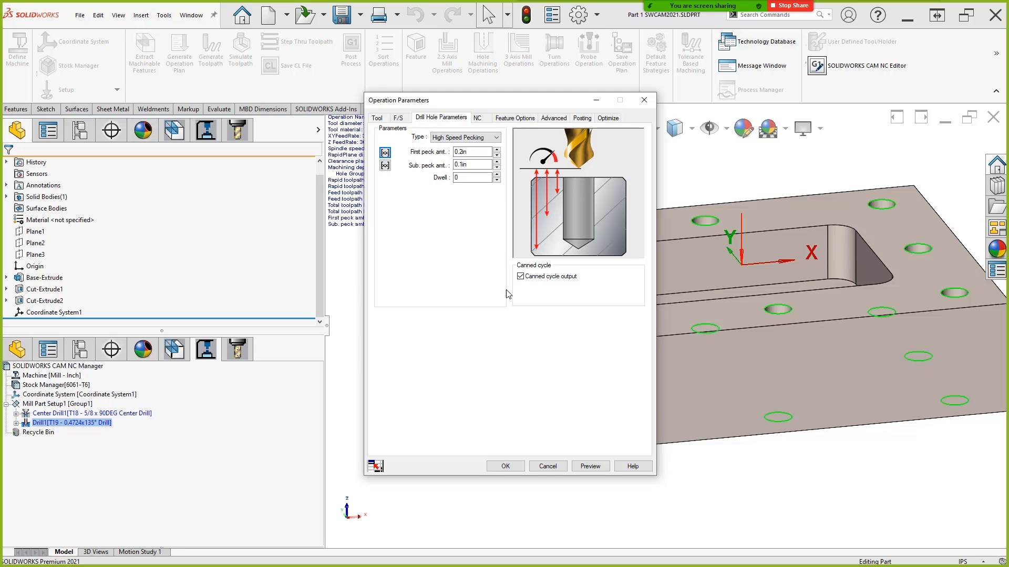
pyautogui.click(505, 466)
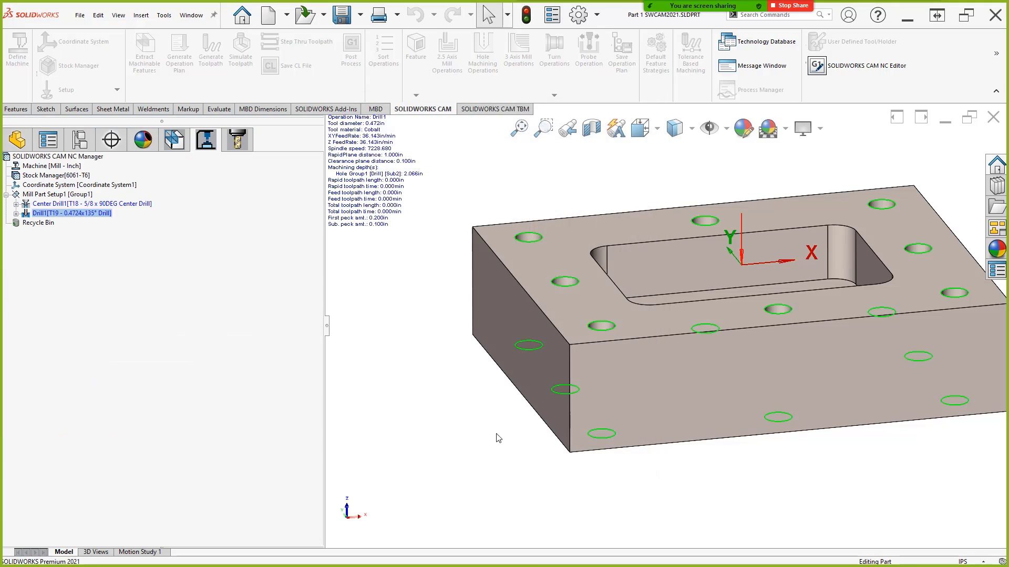
# - Switch to the presentation to show the "Rebuild on stock update" topic and return to SOLIDWORKS
pyautogui.hotkey('alt', 'Tab')
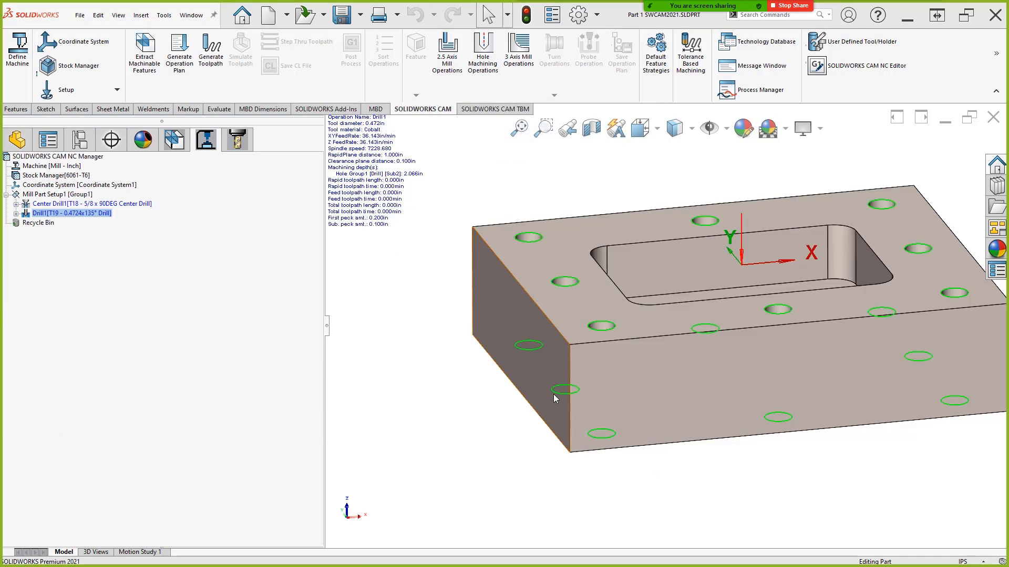
pyautogui.click(617, 288)
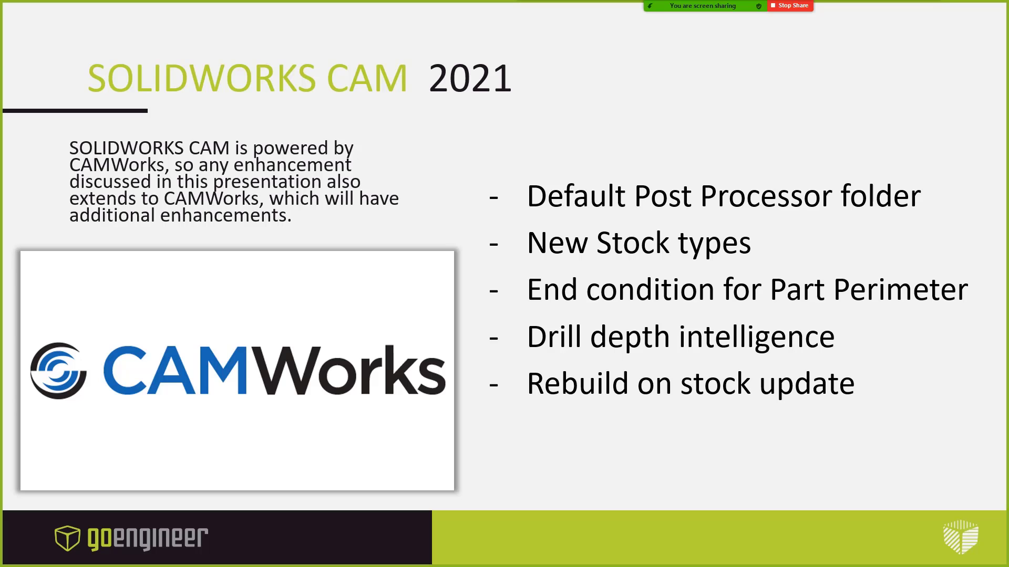
pyautogui.hotkey('alt', 'Tab')
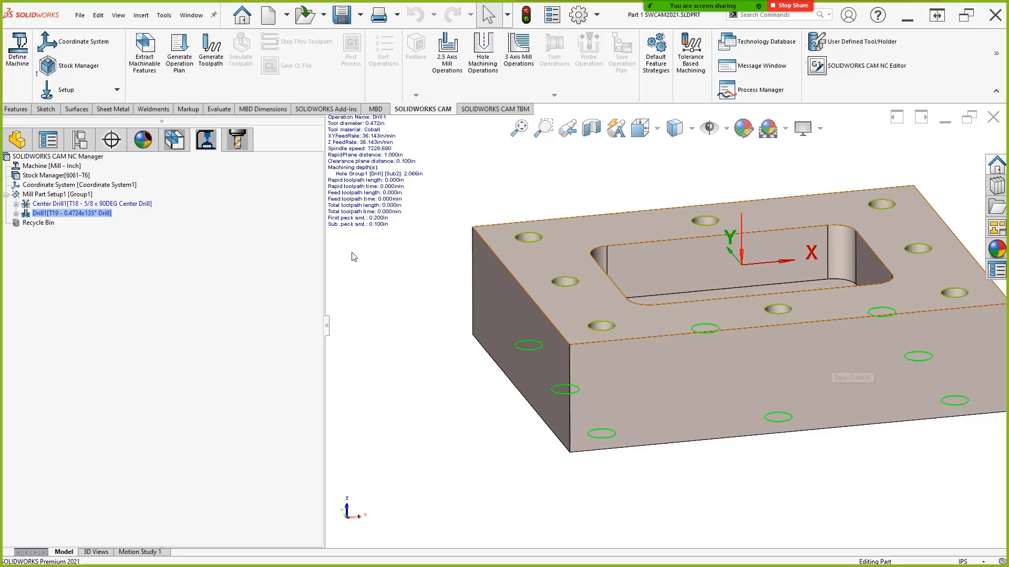
# - Regenerate the operation plan for all features of Mill Part Setup1
pyautogui.click(174, 140)
pyautogui.rightClick(56, 195)
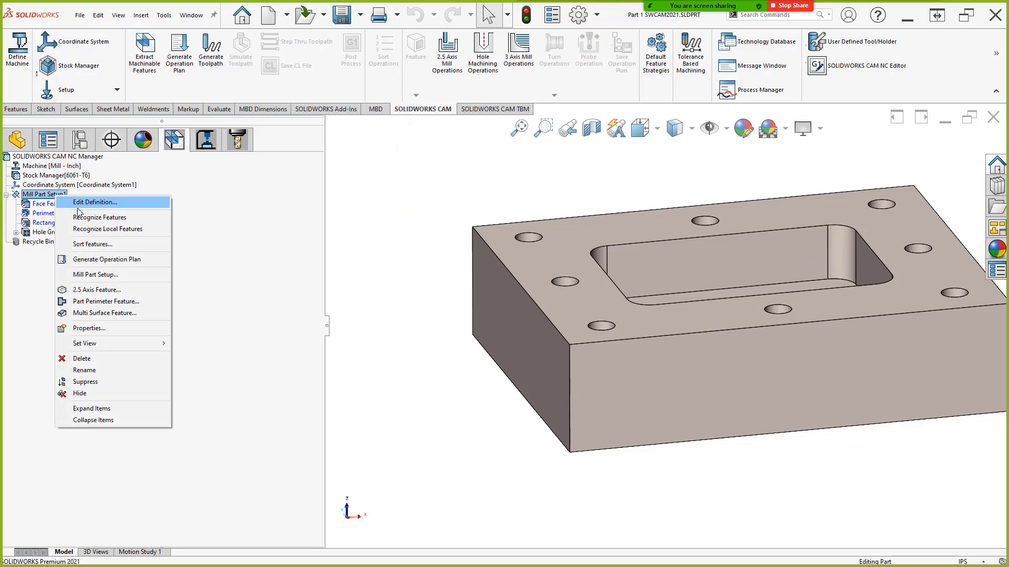
pyautogui.click(105, 259)
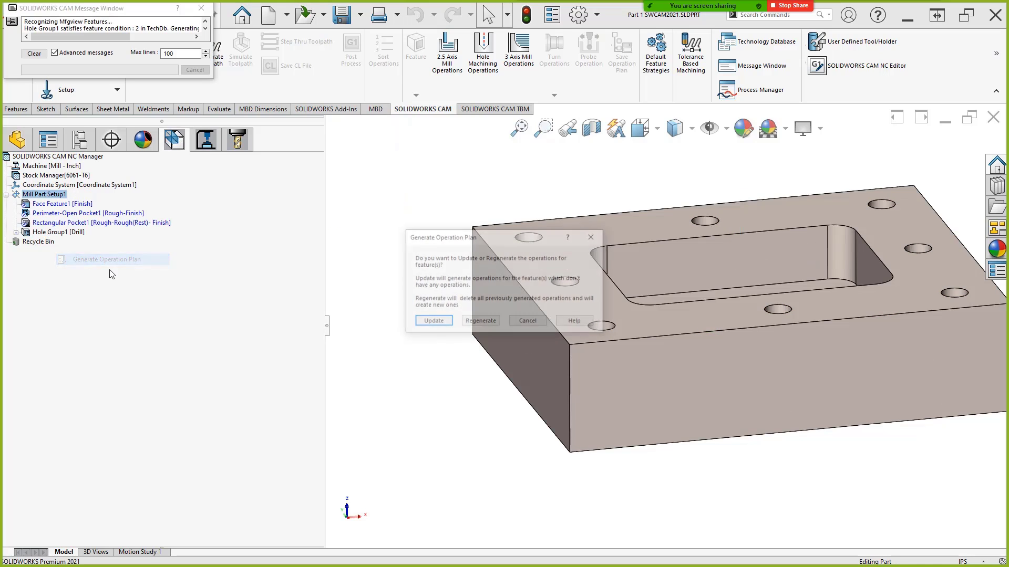
pyautogui.click(478, 322)
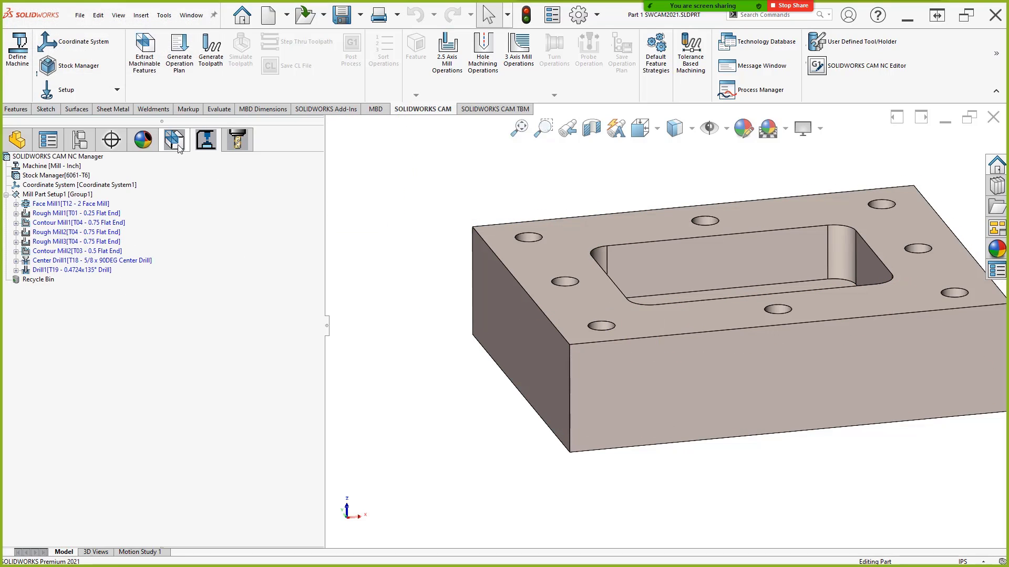
# - Generate the toolpaths for Mill Part Setup1 and display the face mill toolpath on the part
pyautogui.rightClick(62, 194)
pyautogui.click(98, 217)
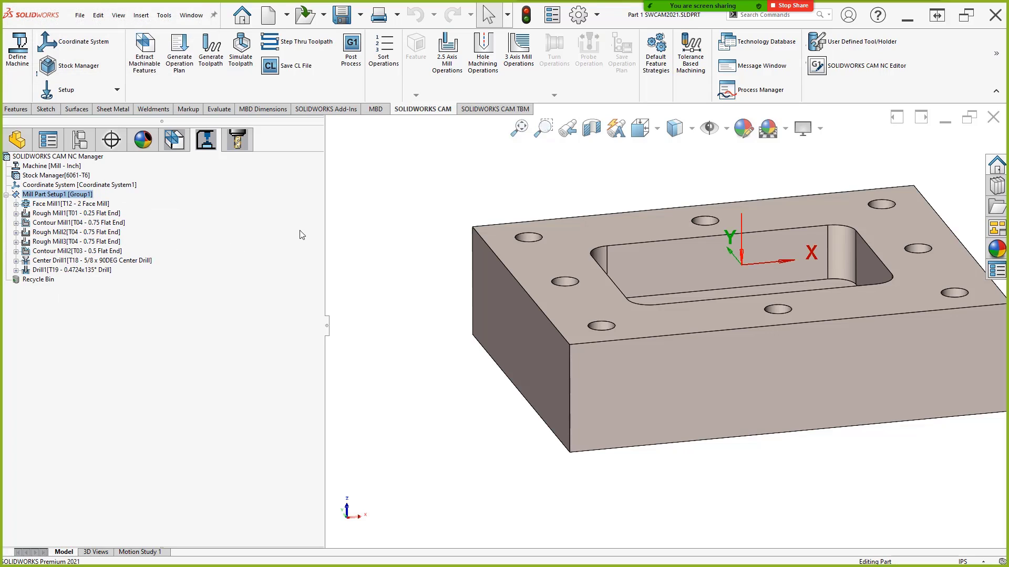
pyautogui.moveTo(93, 213)
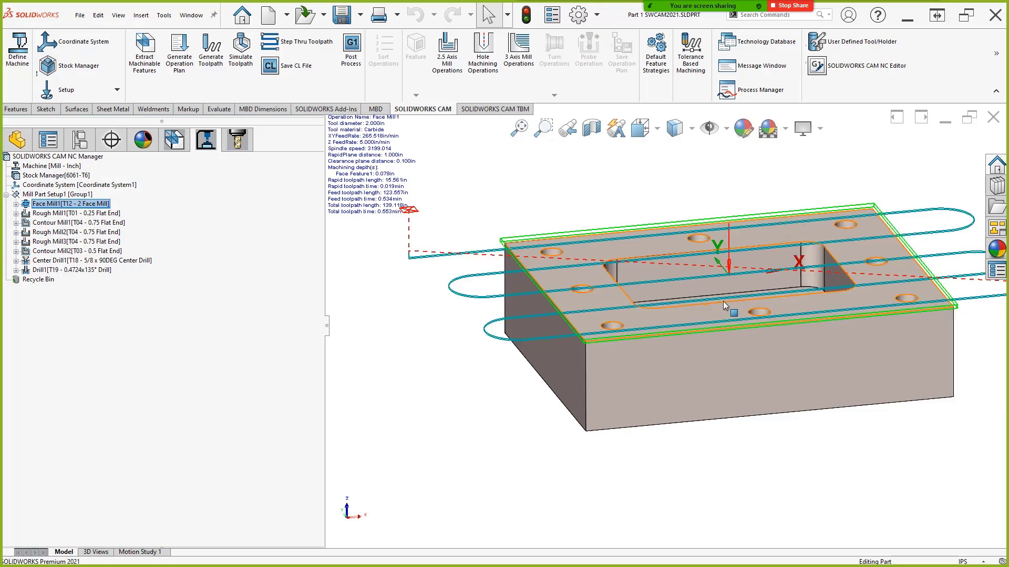
# - Edit the stock definition, set the thickness to 3.025 in and accept it
pyautogui.click(174, 139)
pyautogui.rightClick(49, 176)
pyautogui.click(84, 181)
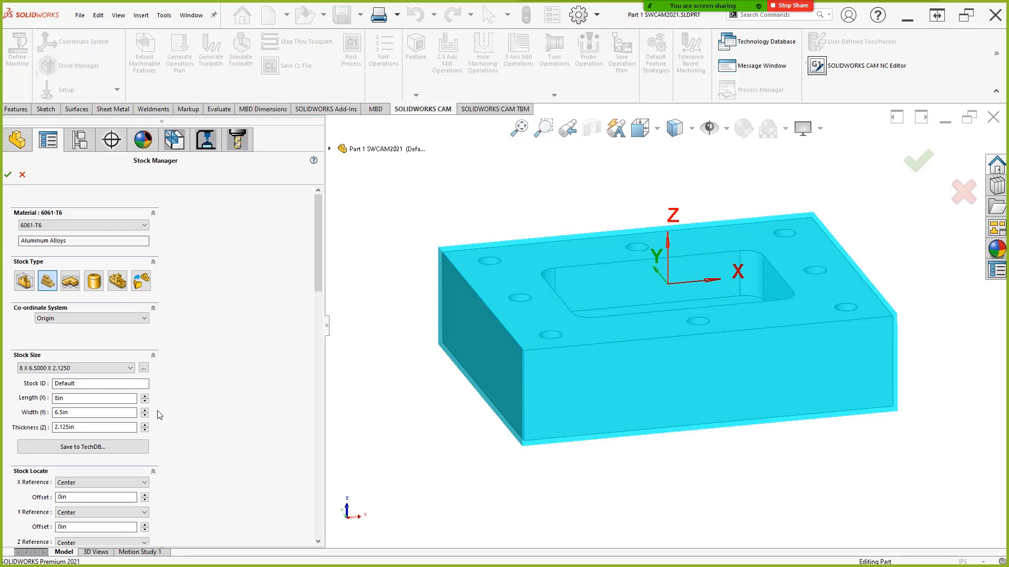
pyautogui.click(144, 425)
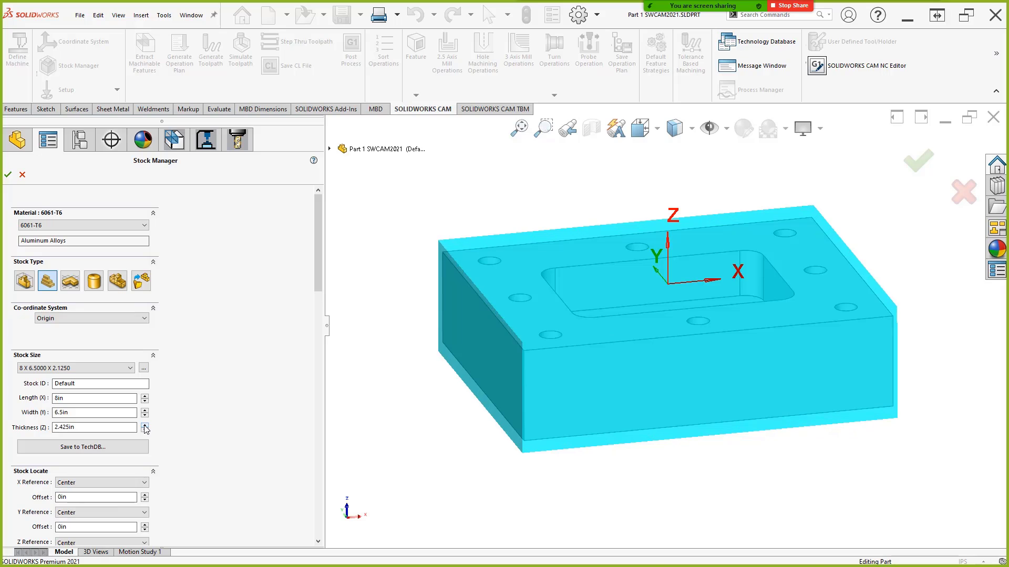
pyautogui.moveTo(603, 423); pyautogui.dragTo(578, 387, button='middle')
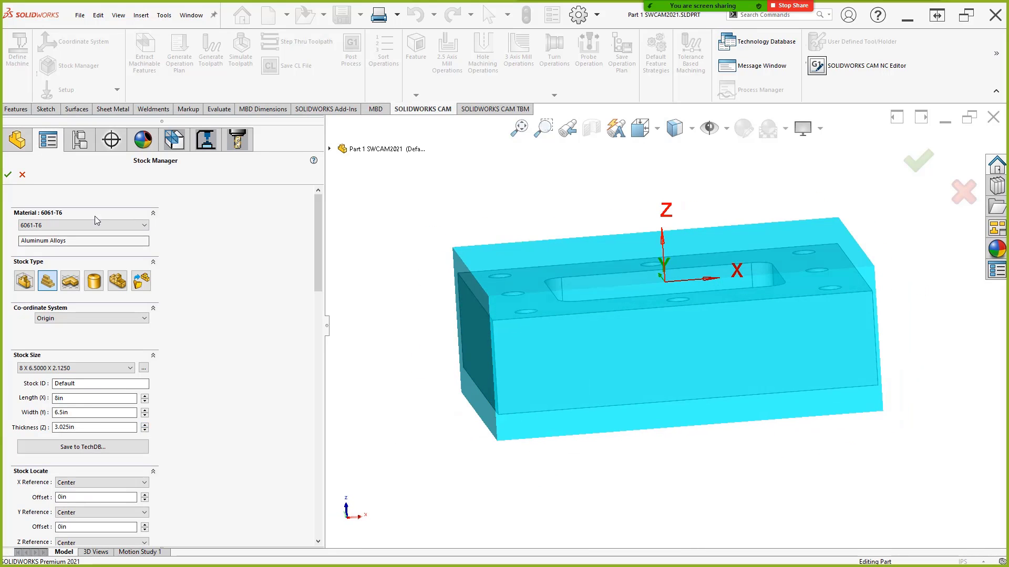
pyautogui.click(8, 174)
# - Enlarge the stock-change warning to review the affected CAM items and rebuild all of them
pyautogui.moveTo(439, 210); pyautogui.dragTo(456, 207)
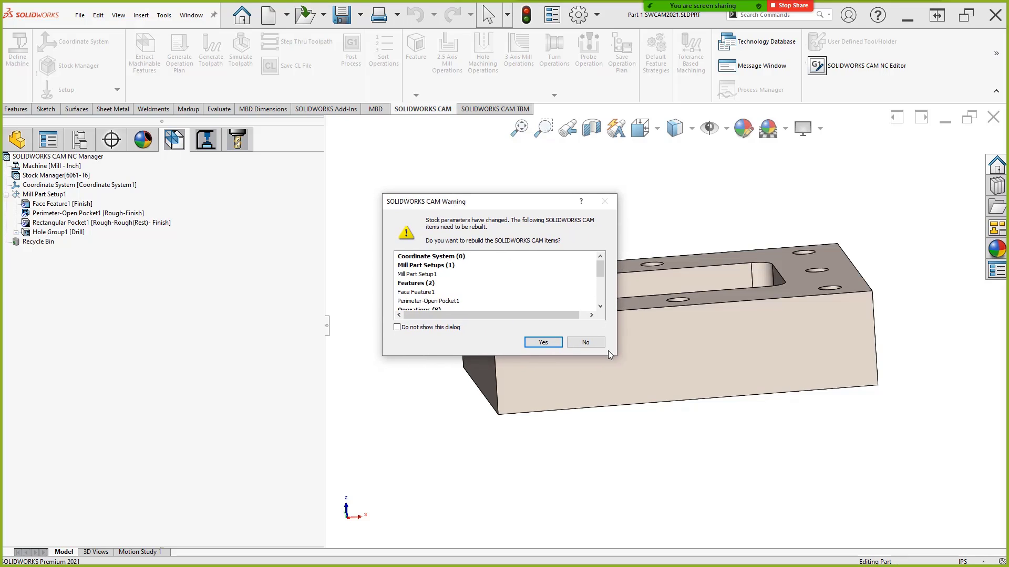
pyautogui.moveTo(617, 356); pyautogui.dragTo(747, 471)
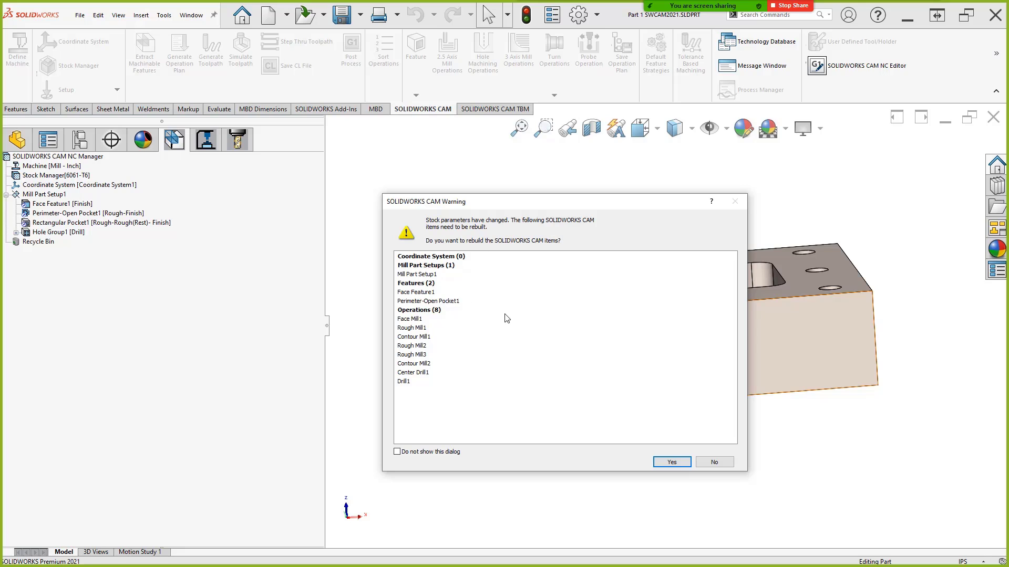
pyautogui.moveTo(628, 209); pyautogui.dragTo(557, 199)
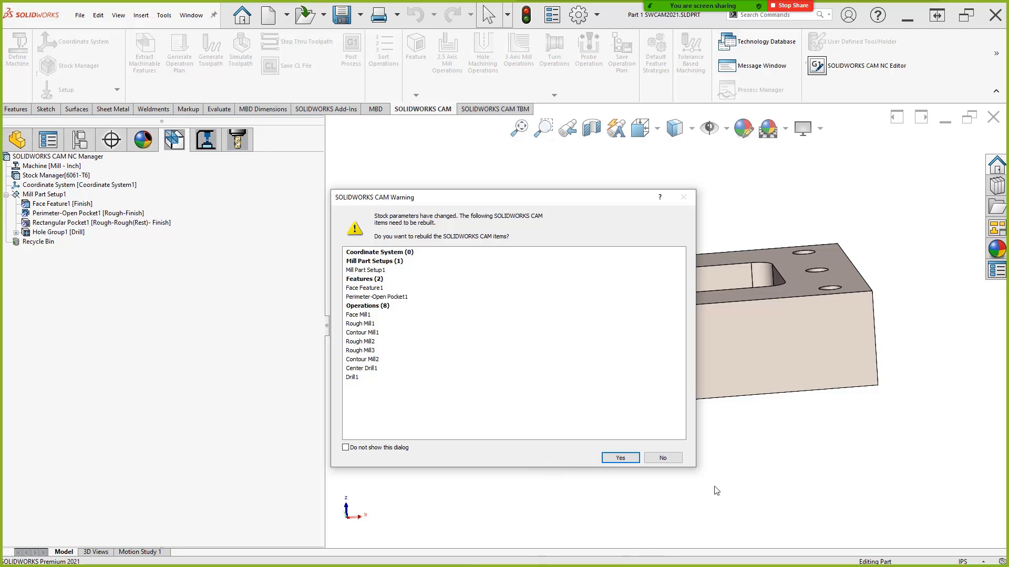
pyautogui.click(612, 461)
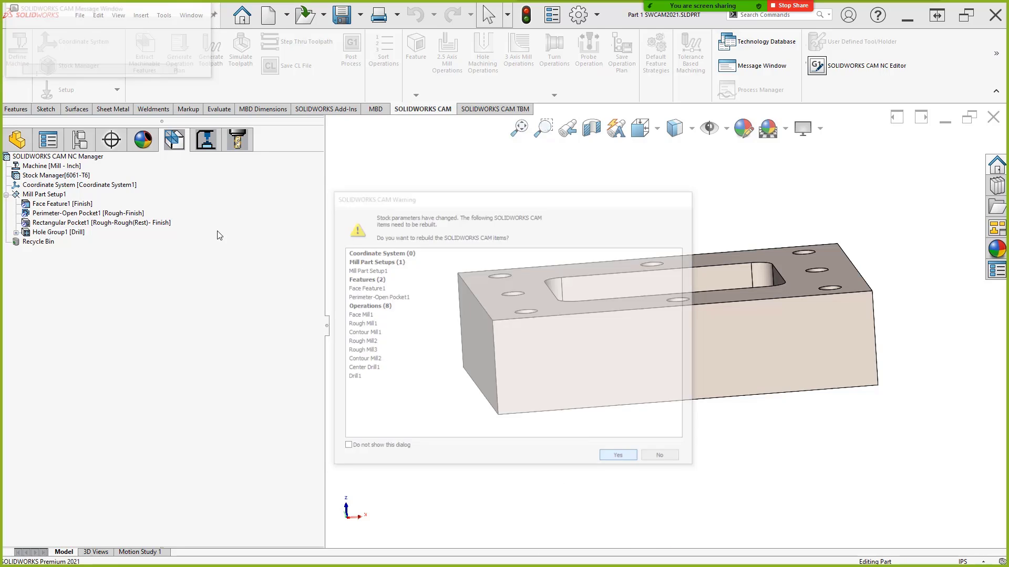
# - Inspect the rebuilt face mill toolpath from the side and in a tilted view
pyautogui.click(88, 207)
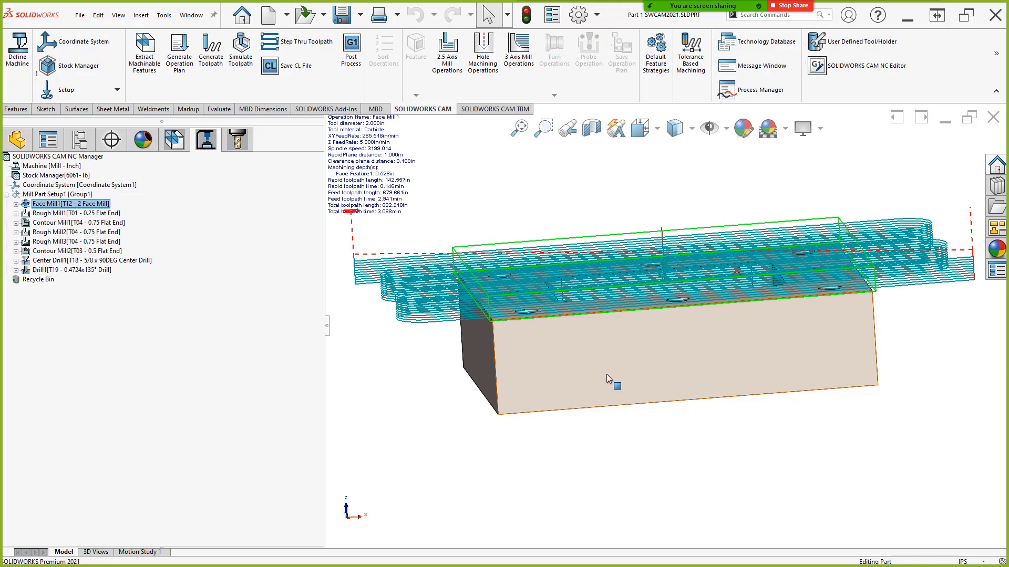
pyautogui.moveTo(607, 383); pyautogui.dragTo(404, 263, button='middle')
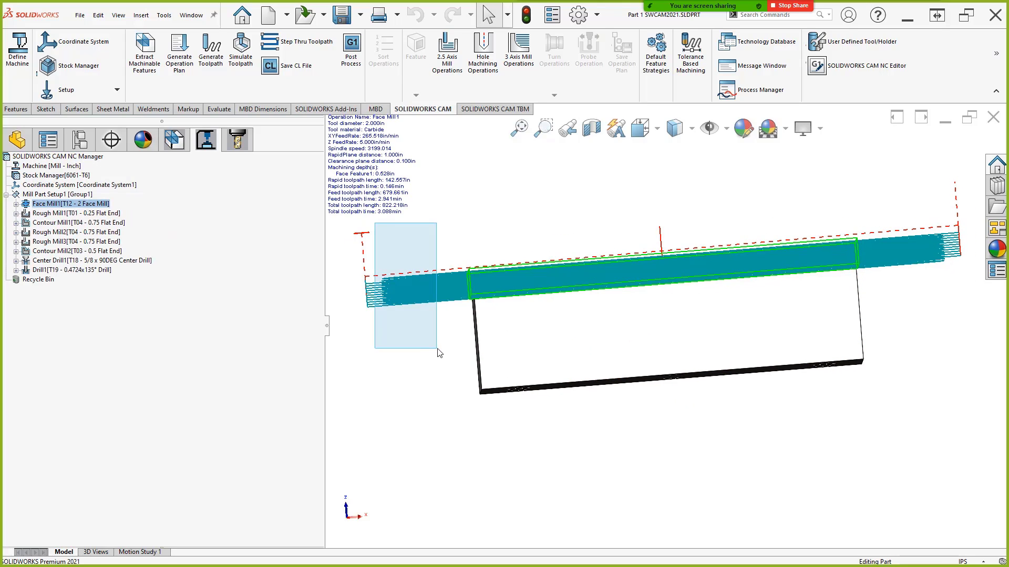
pyautogui.moveTo(475, 202); pyautogui.dragTo(492, 234, button='middle')
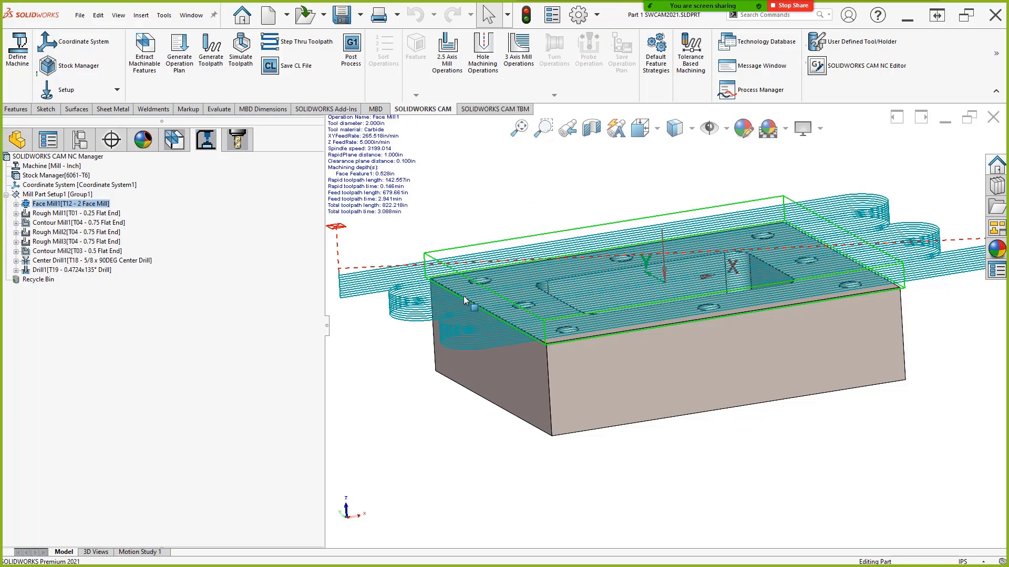
# - Switch to the presentation, advance to the SOLIDWORKS CAM 2020 slide and reveal the "Save/Restore TechDB layout" topic
pyautogui.hotkey('alt', 'Tab')
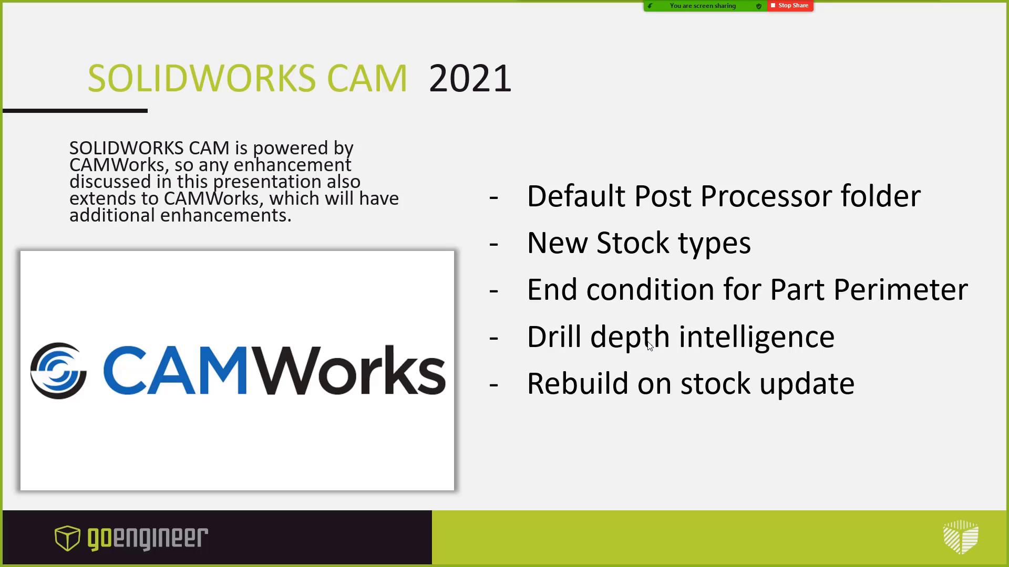
pyautogui.press('Right')
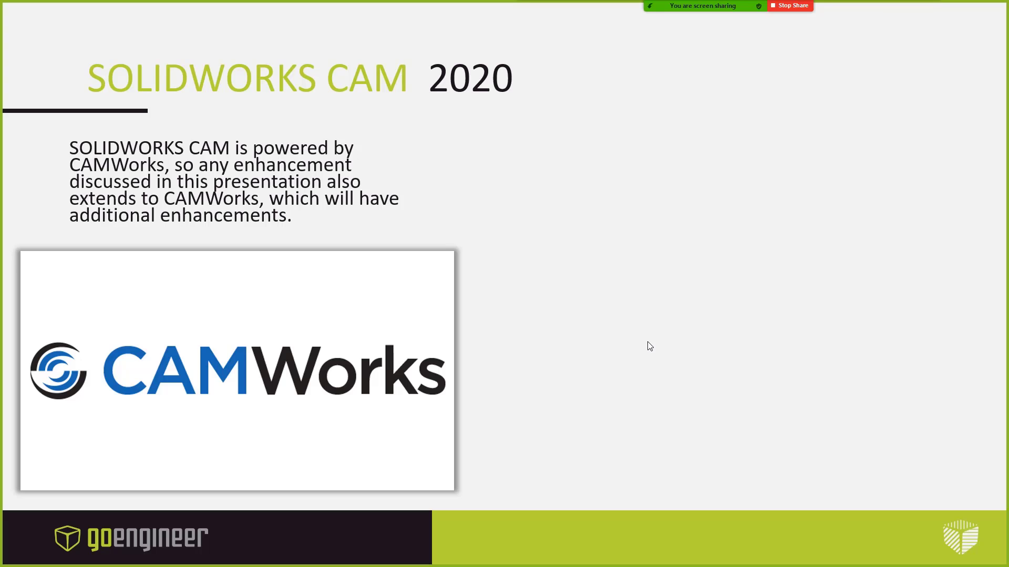
pyautogui.click(647, 343)
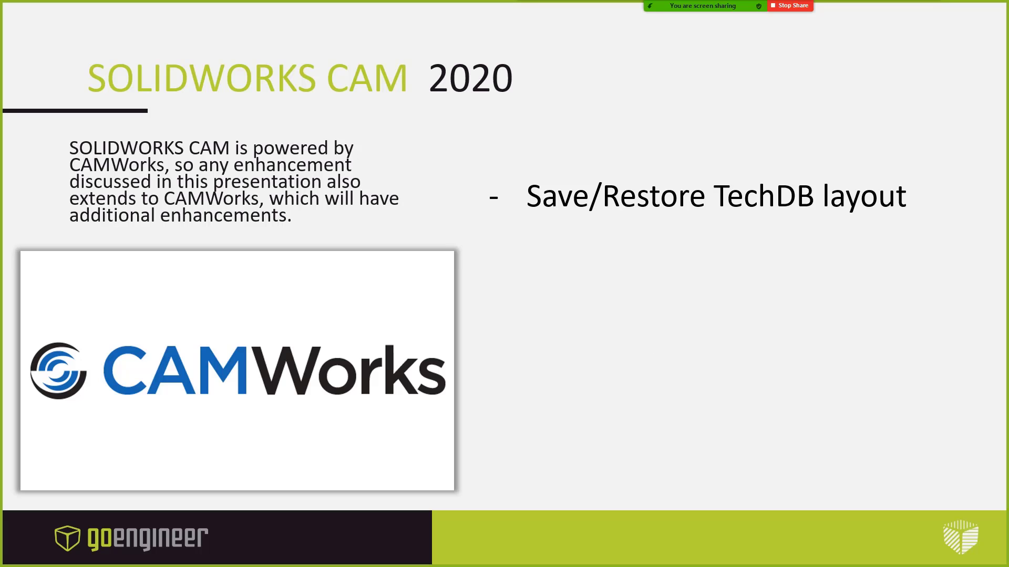
# - Switch to SOLIDWORKS, open the Technology Database settings and collapse the General and Language sections
pyautogui.hotkey('alt', 'Tab')
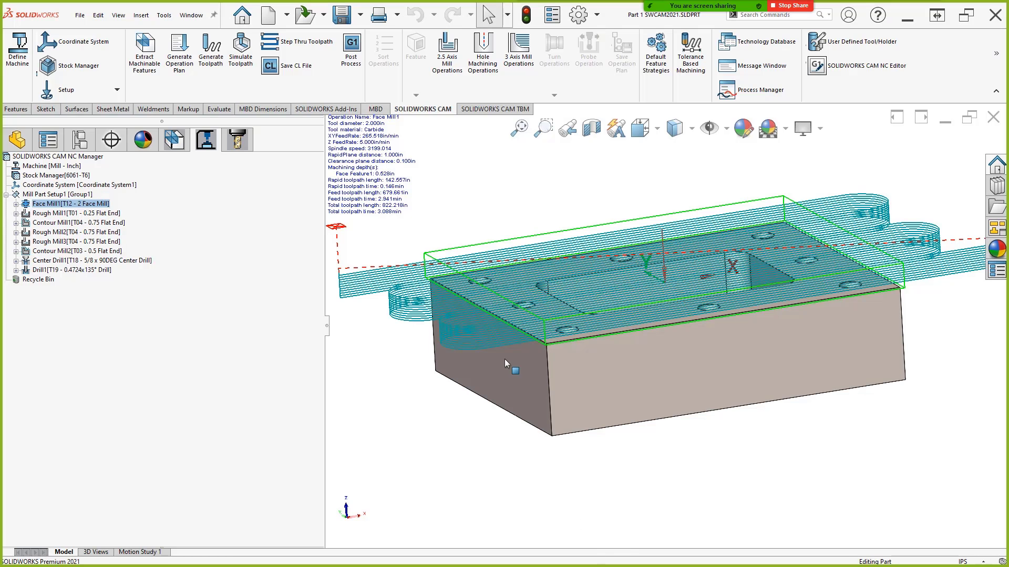
pyautogui.click(164, 18)
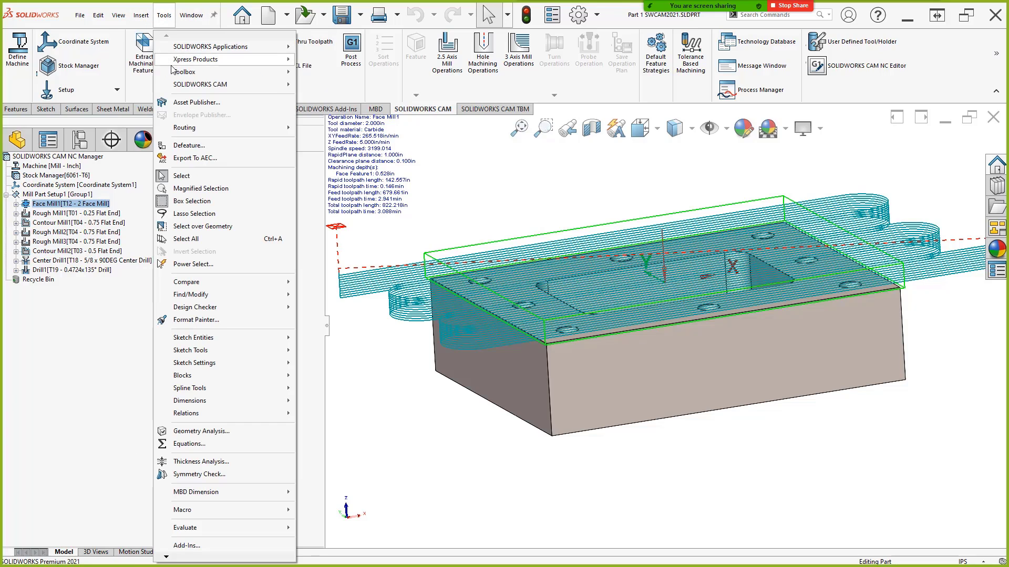
pyautogui.moveTo(220, 85)
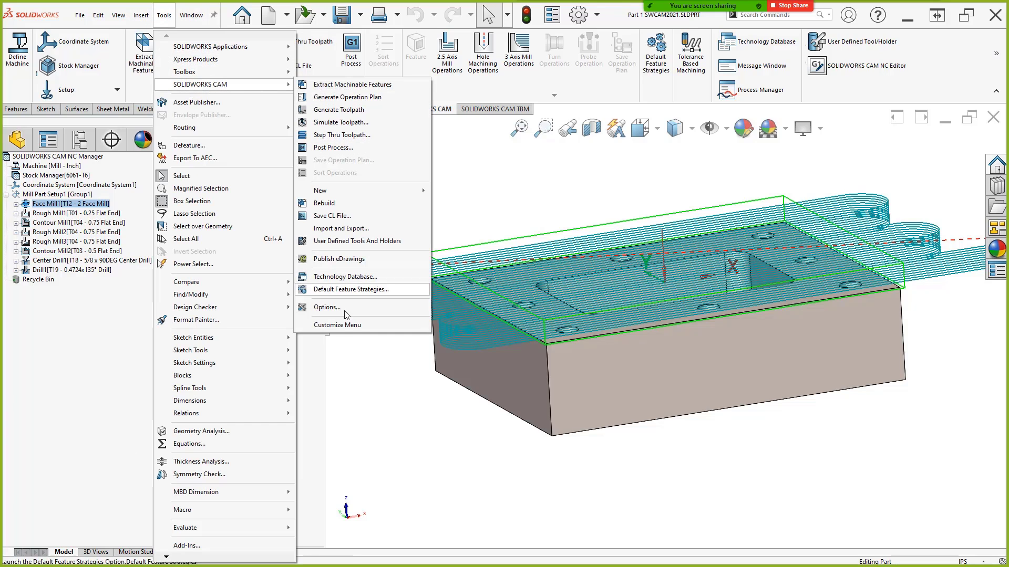
pyautogui.click(338, 289)
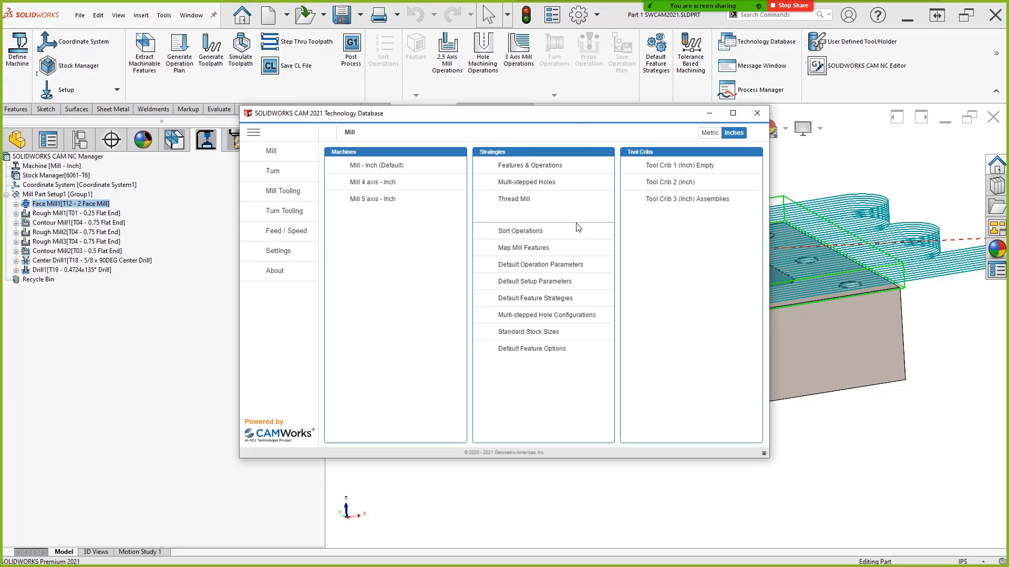
pyautogui.click(275, 294)
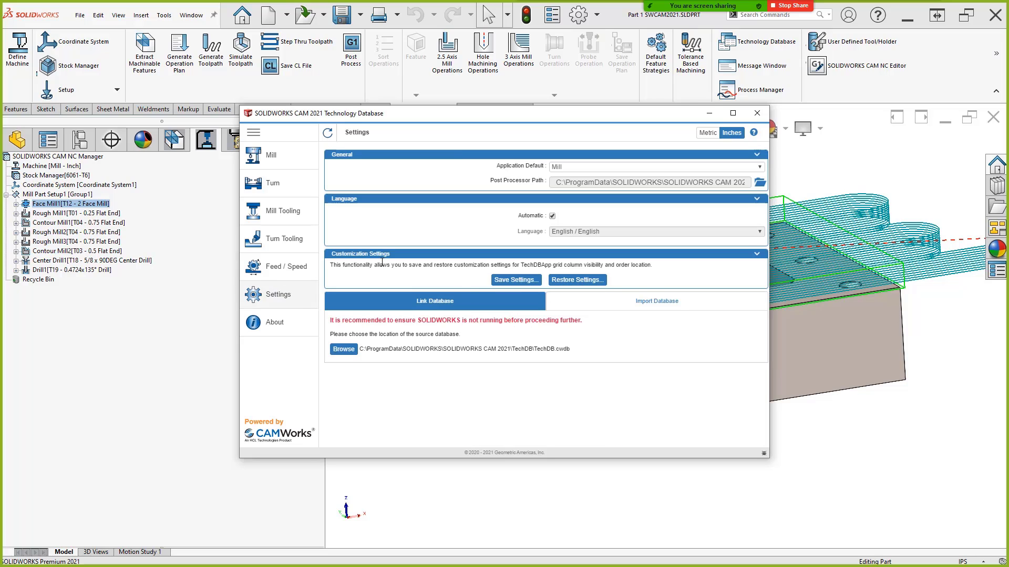
pyautogui.click(352, 199)
pyautogui.click(355, 155)
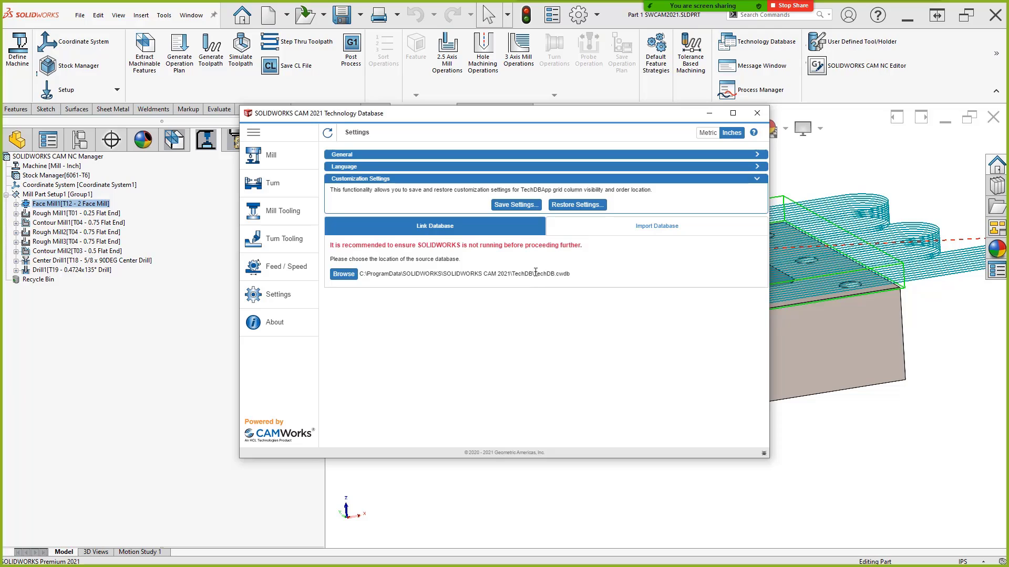
# - Highlight the linked TechDB database path and show the options for importing a customized database
pyautogui.moveTo(534, 274); pyautogui.dragTo(572, 278)
pyautogui.moveTo(370, 274); pyautogui.dragTo(571, 276)
pyautogui.click(550, 271)
pyautogui.click(622, 233)
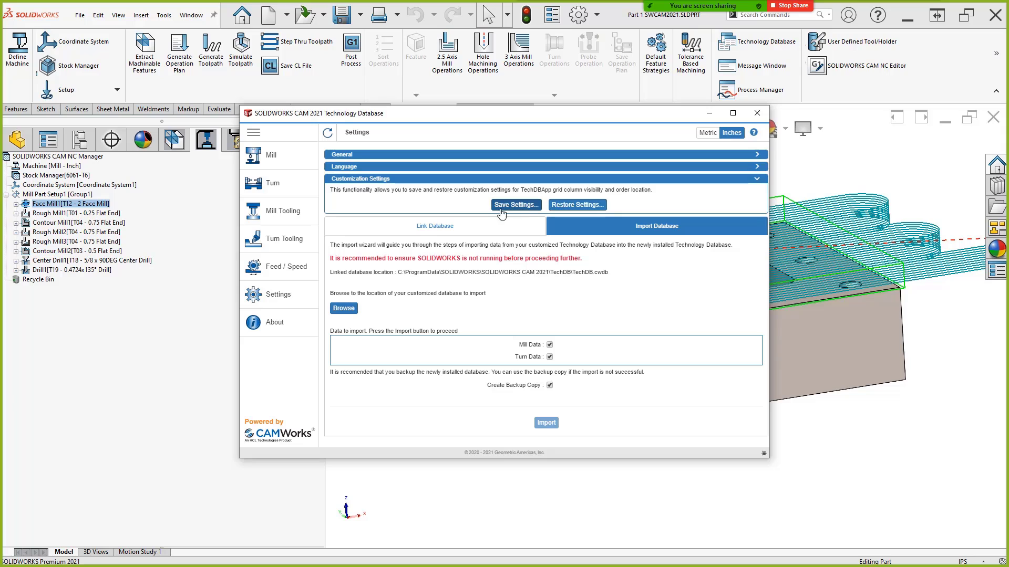
# - Review the mill Features & Operations table for drilled holes and close the Technology Database
pyautogui.click(280, 167)
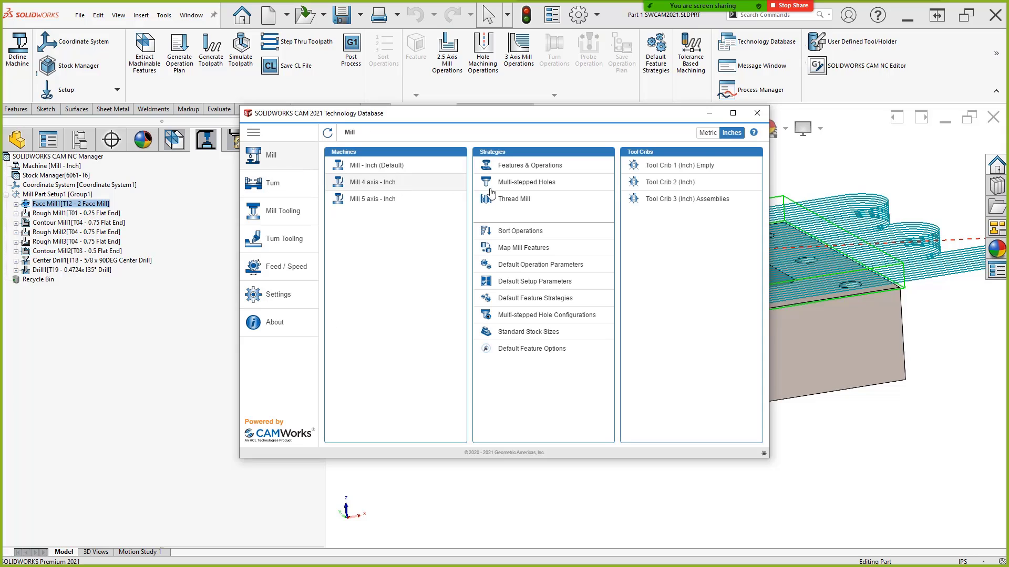
pyautogui.click(515, 167)
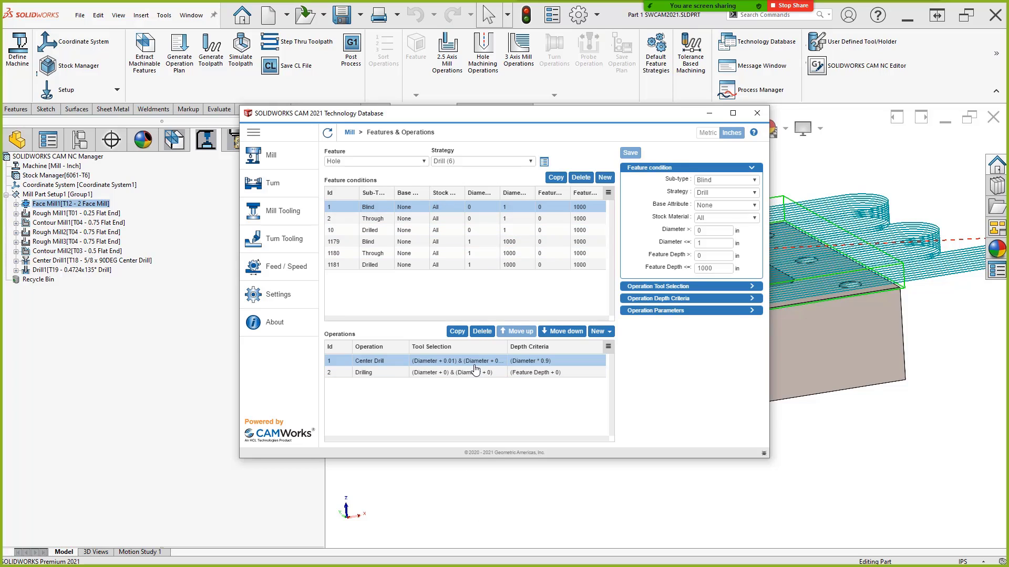
pyautogui.click(756, 113)
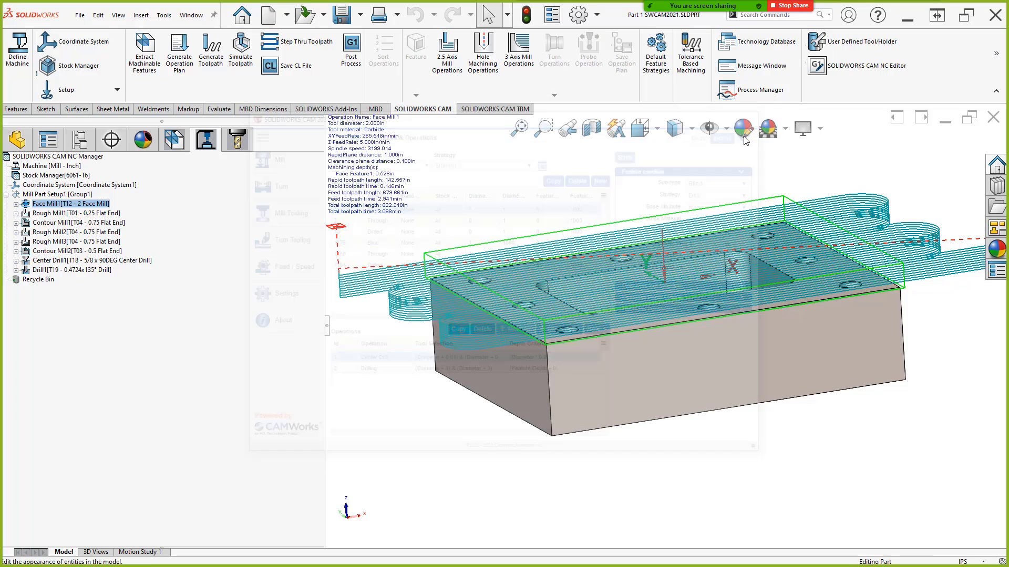
# - Switch to the presentation and reveal the "Probing Routines" topic on the SOLIDWORKS CAM 2020 slide
pyautogui.hotkey('alt', 'Tab')
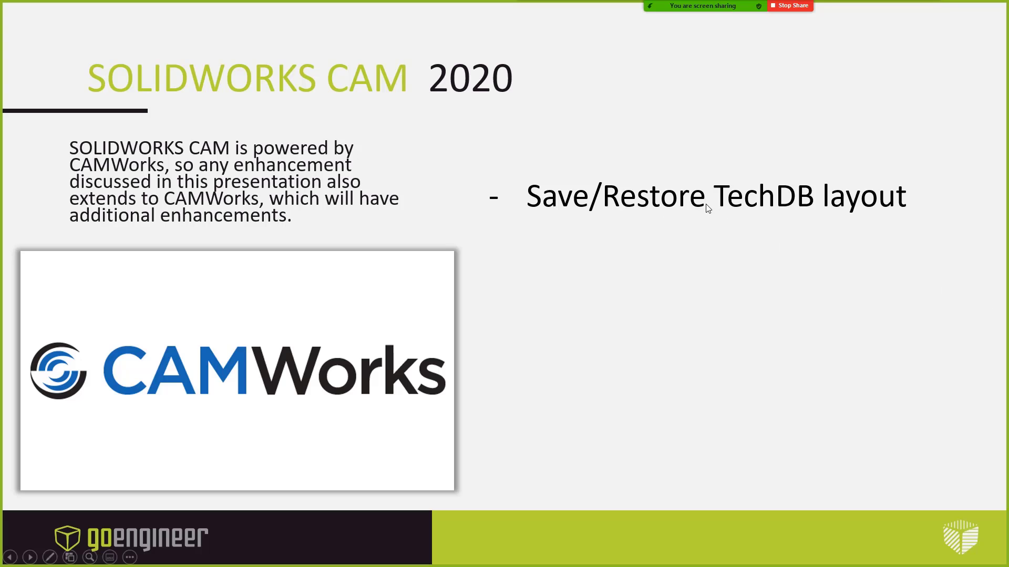
pyautogui.click(777, 183)
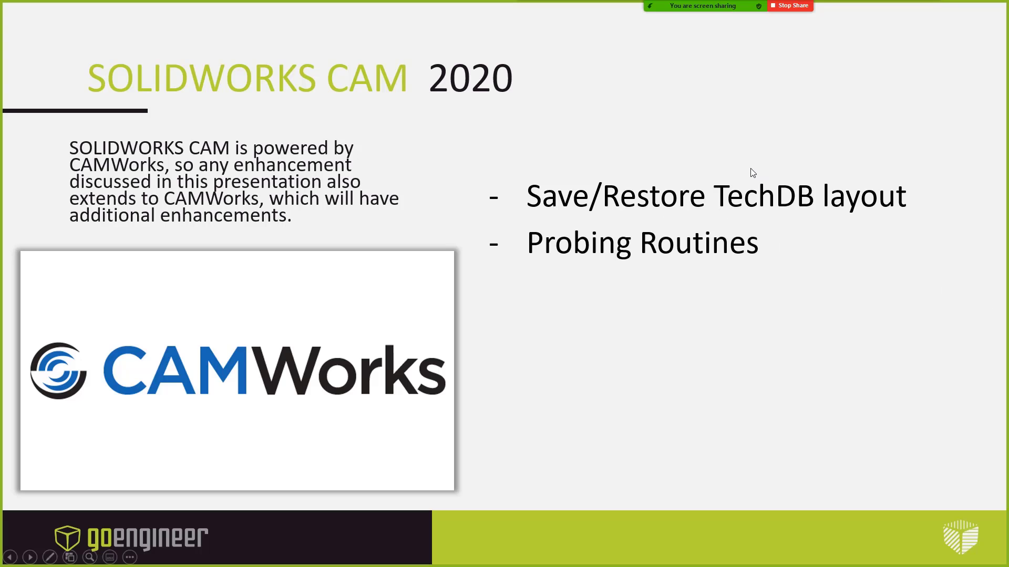
# - Switch to SOLIDWORKS and look through the Part 1 CAM trees and operation commands for the Probe Operation
pyautogui.hotkey('alt', 'Tab')
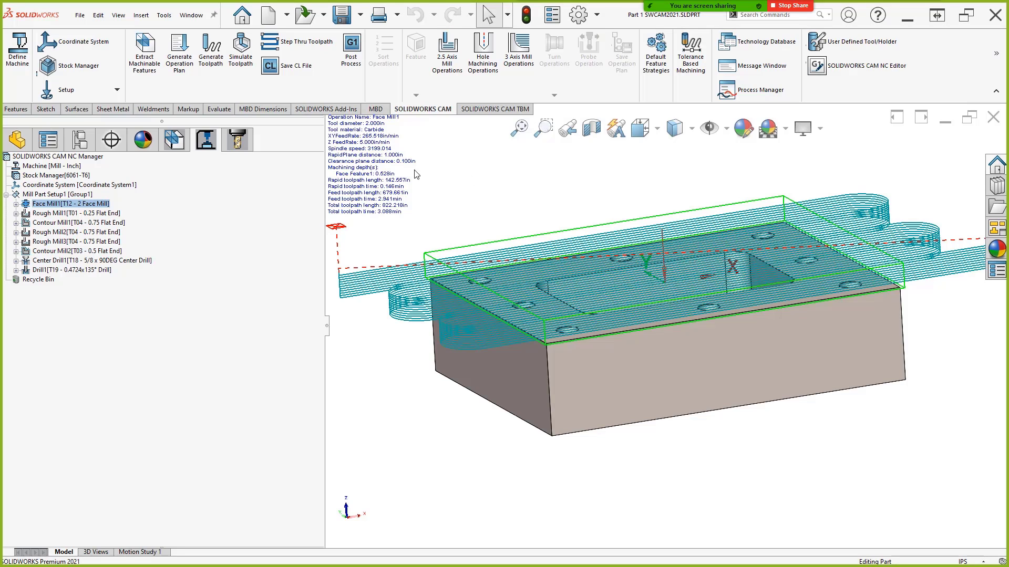
pyautogui.moveTo(650, 184); pyautogui.dragTo(645, 206, button='middle')
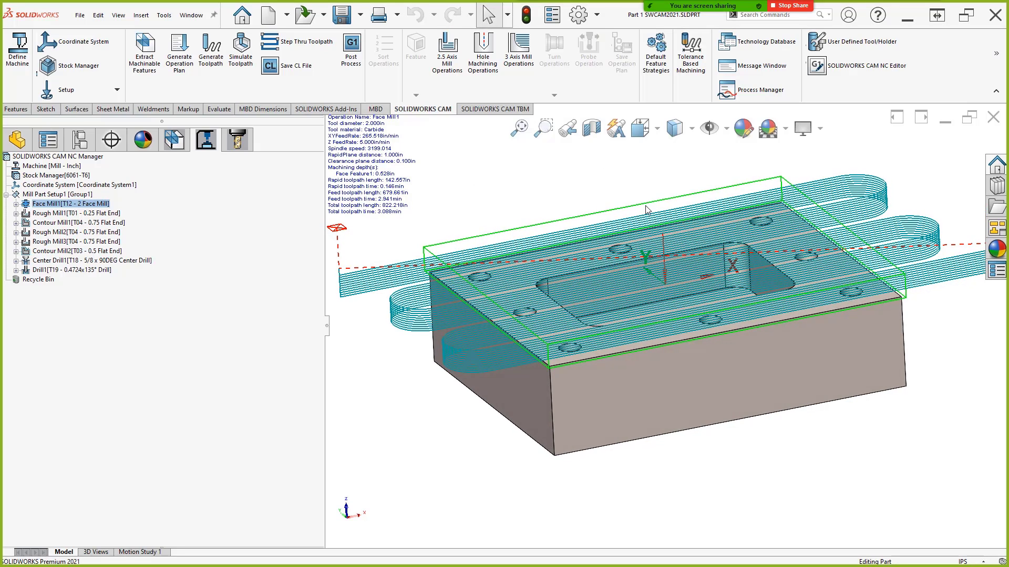
pyautogui.click(165, 14)
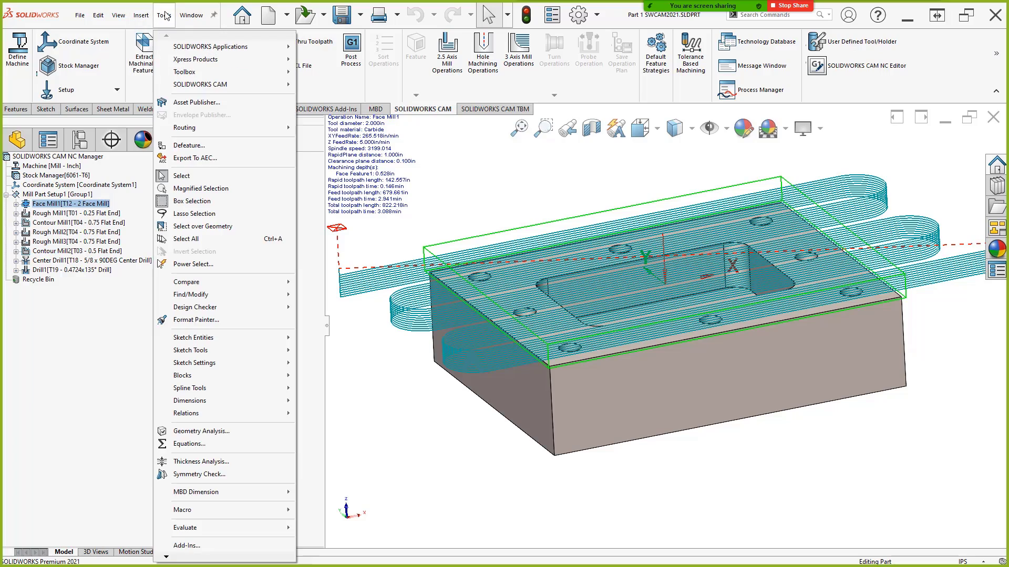
pyautogui.click(79, 288)
pyautogui.click(173, 140)
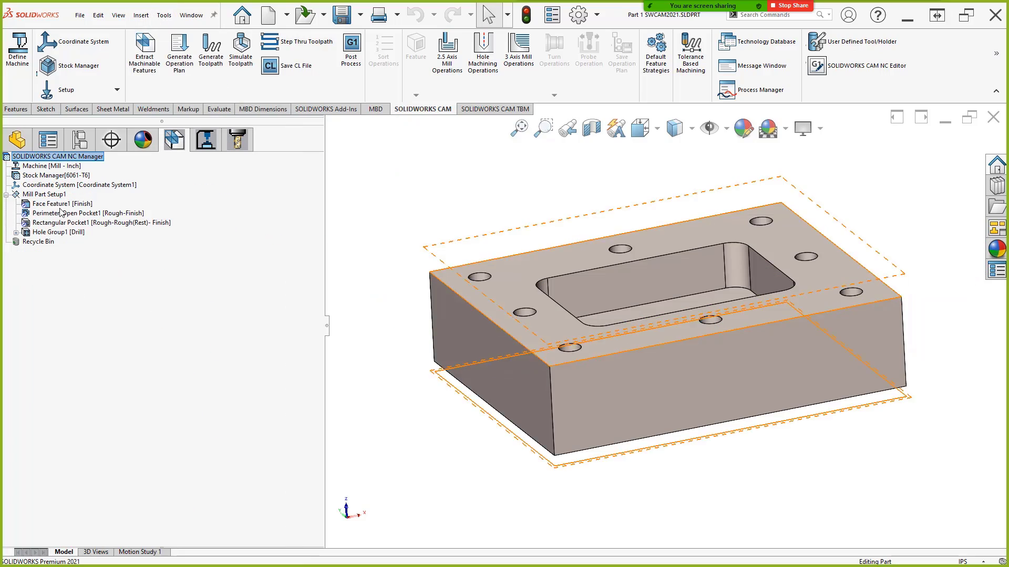
pyautogui.click(204, 139)
pyautogui.rightClick(56, 203)
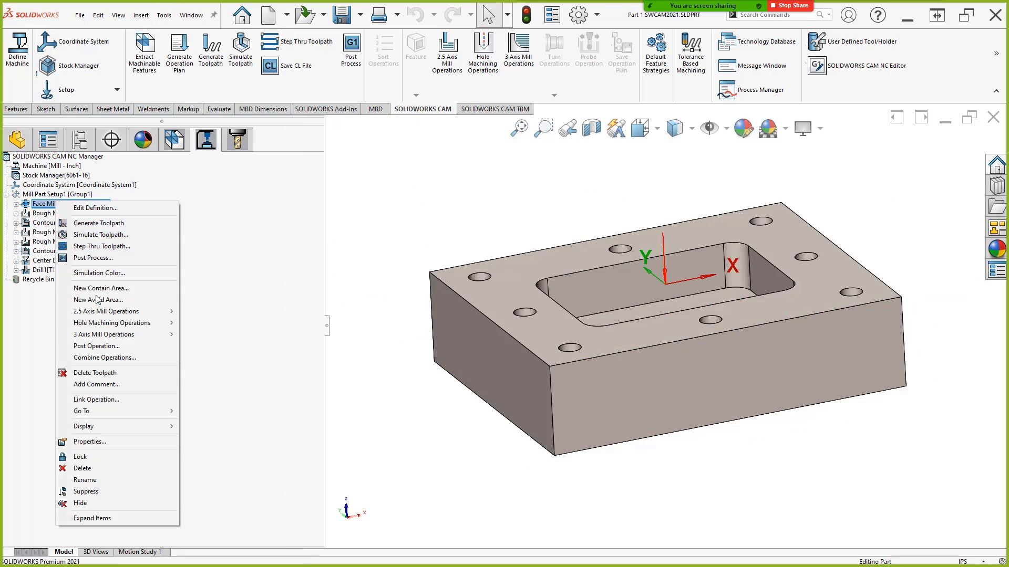
pyautogui.click(502, 190)
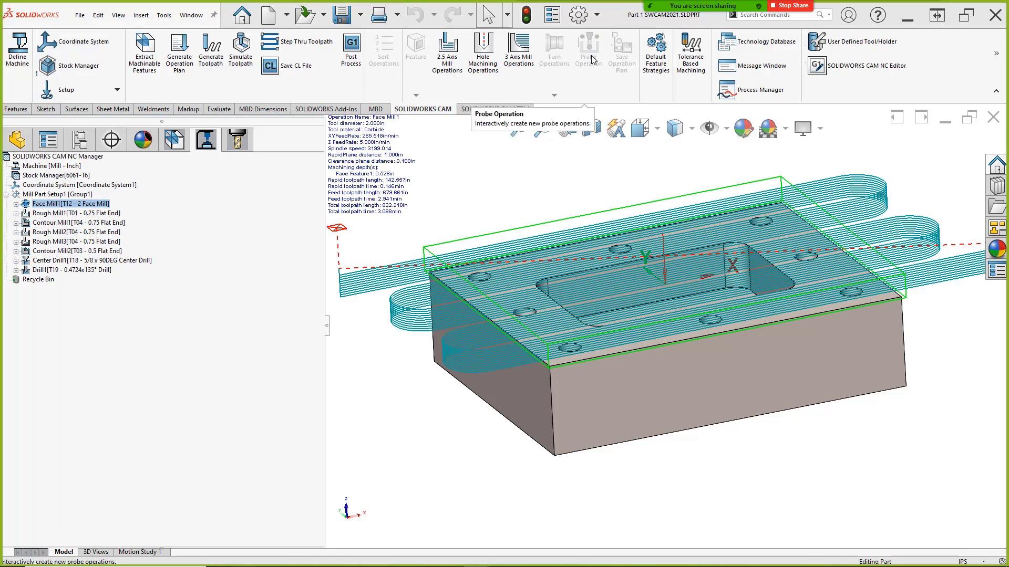
pyautogui.press('super+Tab')
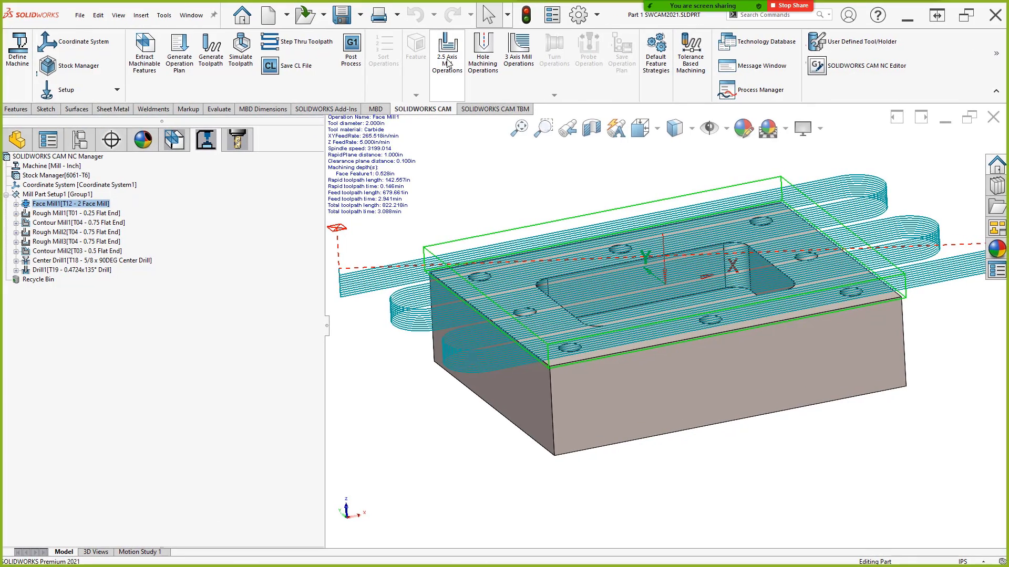
# - Switch to the presentation and reveal the "Tab Cutting" topic on the SOLIDWORKS CAM 2020 slide
pyautogui.hotkey('alt', 'Tab')
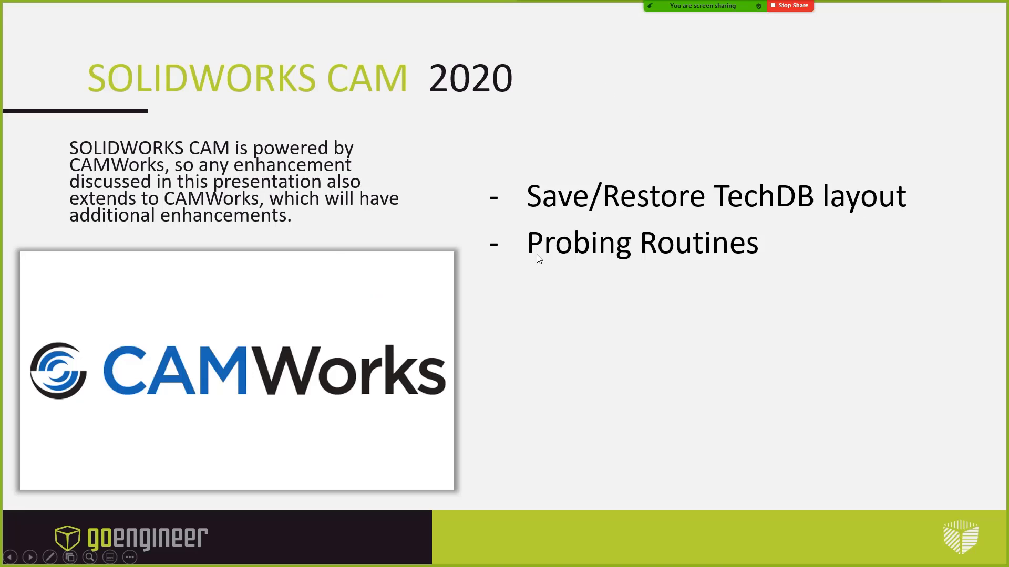
pyautogui.click(597, 258)
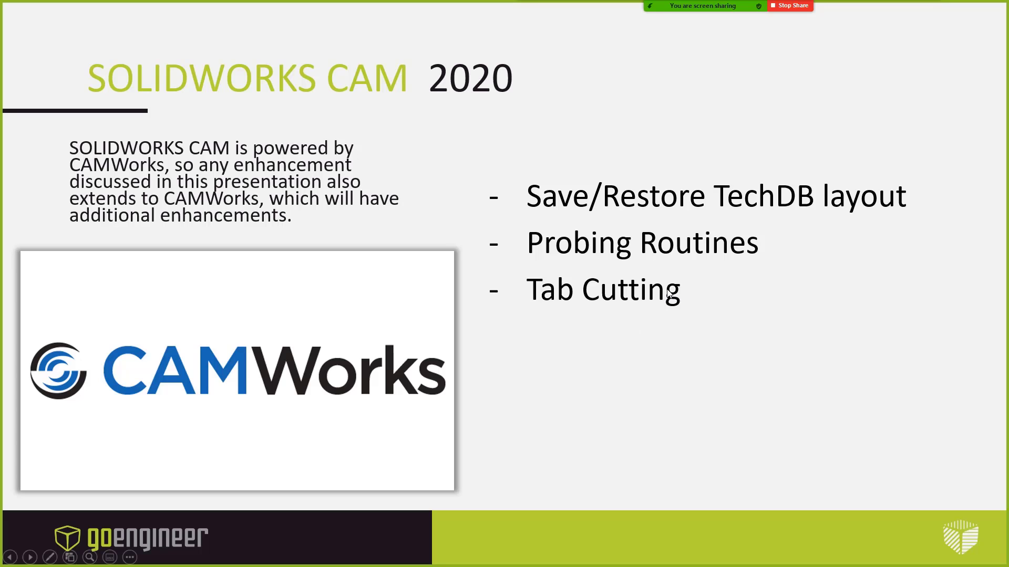
# - Switch to SOLIDWORKS, bring Part 3 SWCAM2021 to the front and display its CAM feature tree
pyautogui.hotkey('alt', 'Tab')
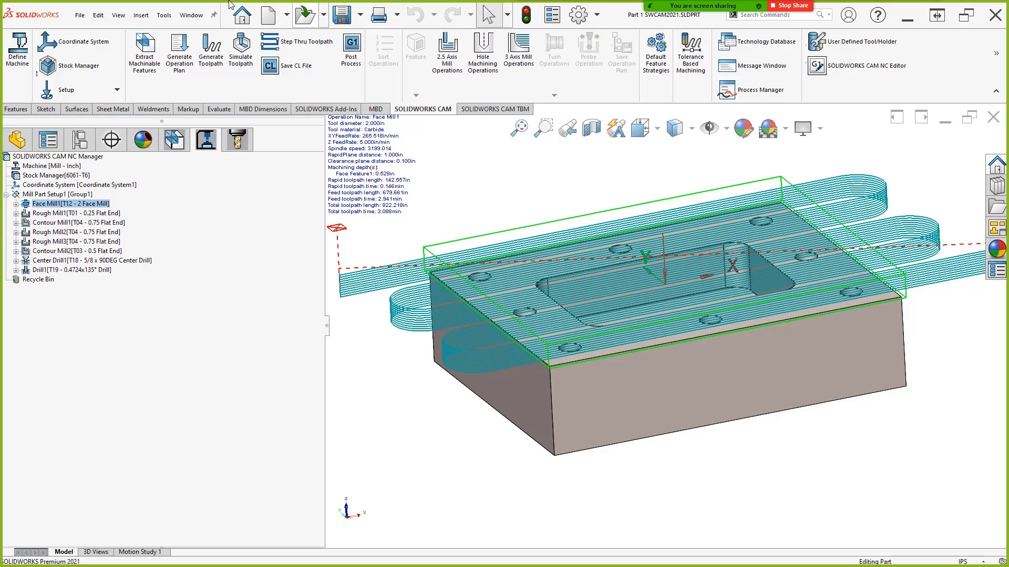
pyautogui.click(164, 15)
pyautogui.moveTo(191, 14)
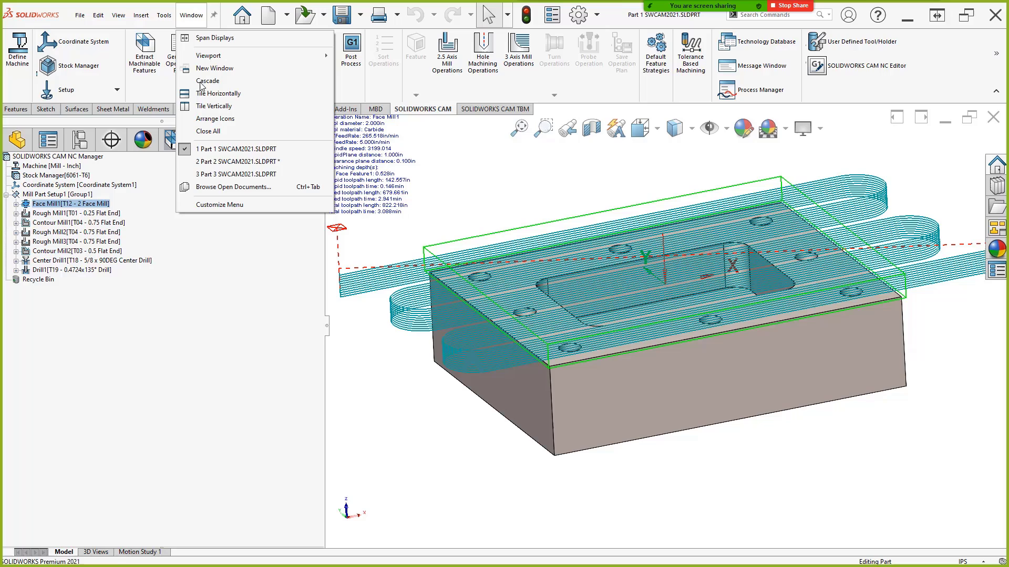
pyautogui.click(226, 182)
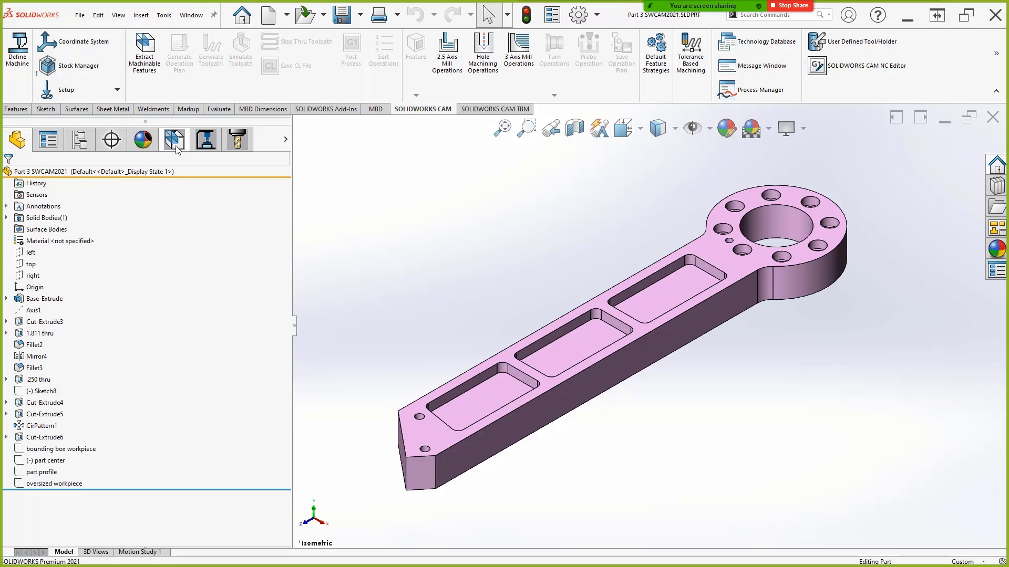
pyautogui.click(175, 142)
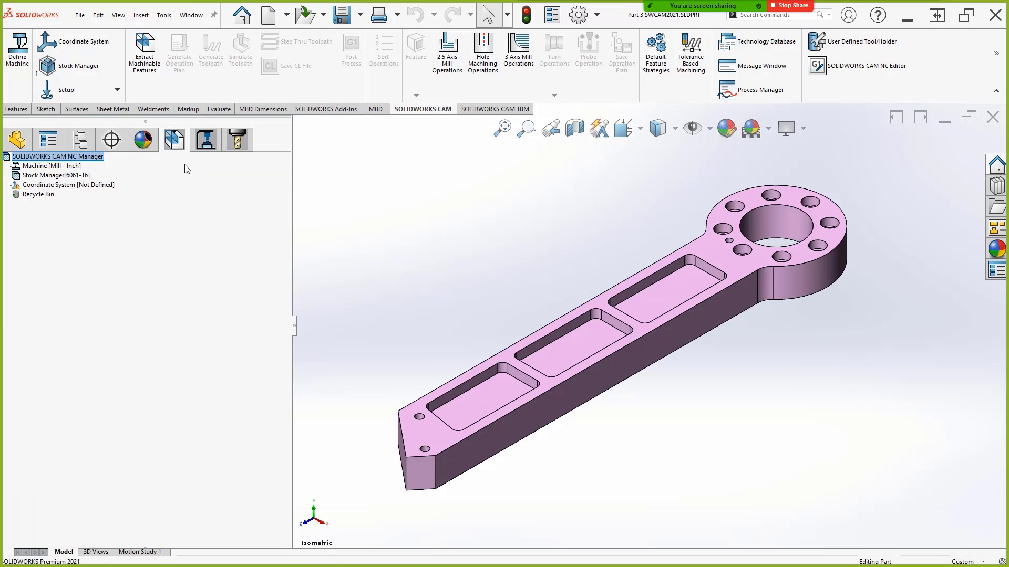
# - Extract the machinable features of Part 3 and generate an operation plan for Perimeter-Open Pocket1
pyautogui.rightClick(70, 163)
pyautogui.click(105, 167)
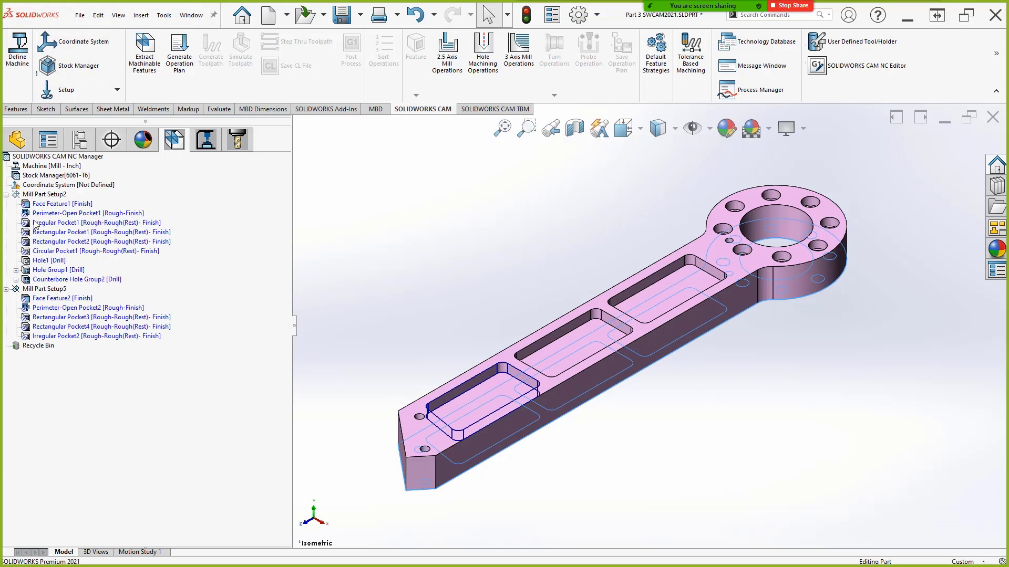
pyautogui.rightClick(96, 214)
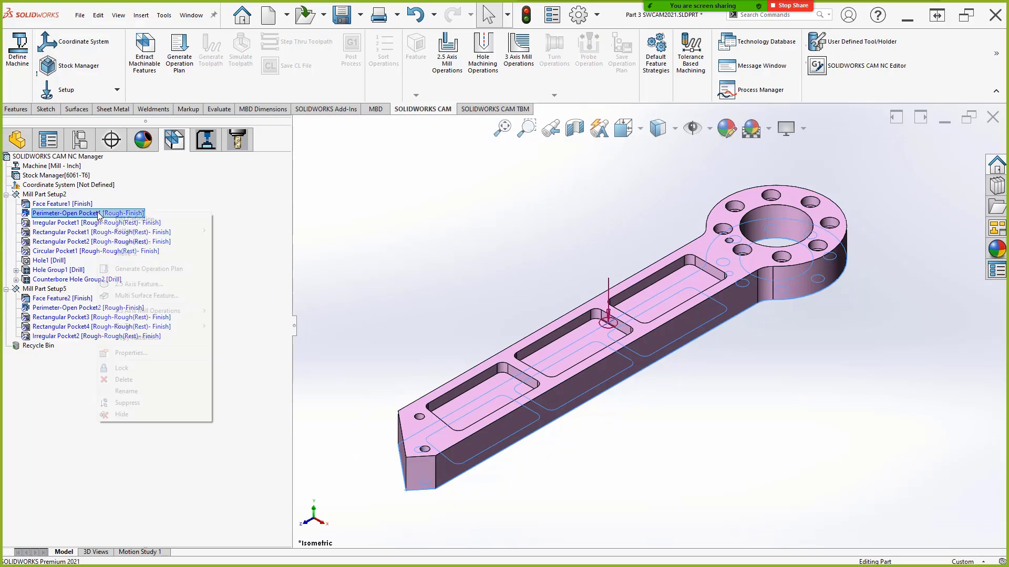
pyautogui.click(172, 270)
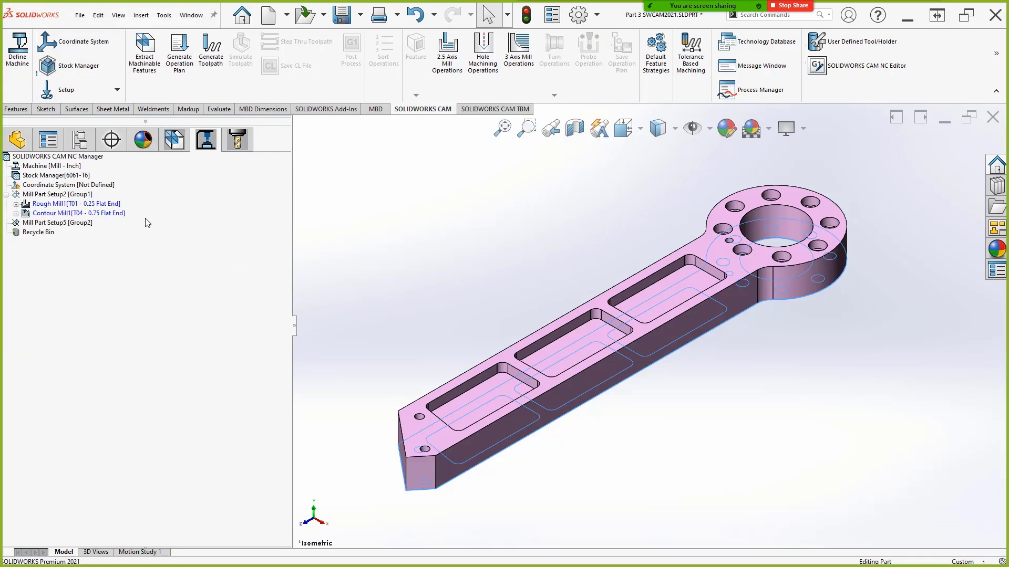
# - Open the operation parameters of Contour Mill1 and show its contour settings
pyautogui.click(86, 214)
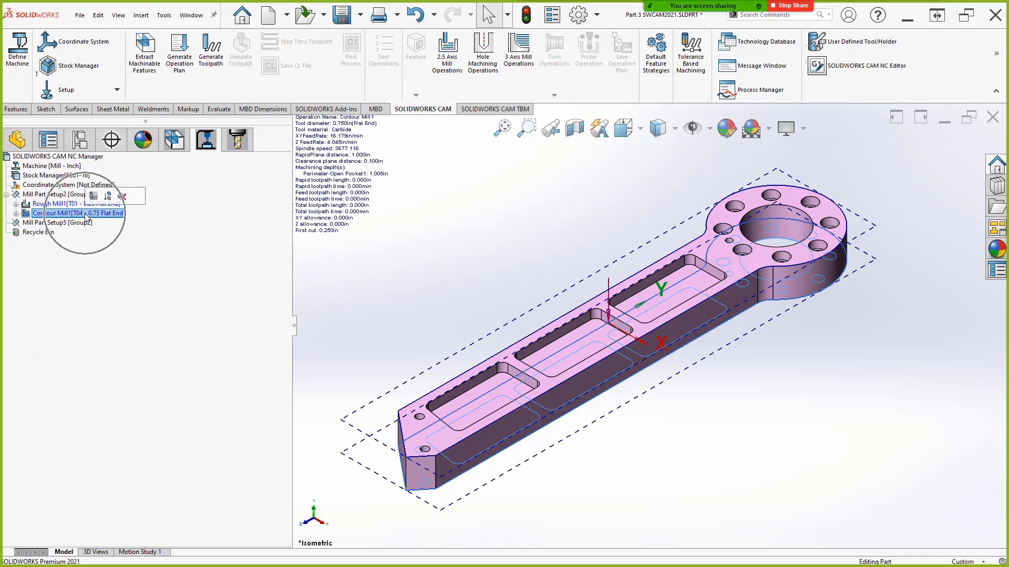
pyautogui.rightClick(85, 214)
pyautogui.click(113, 219)
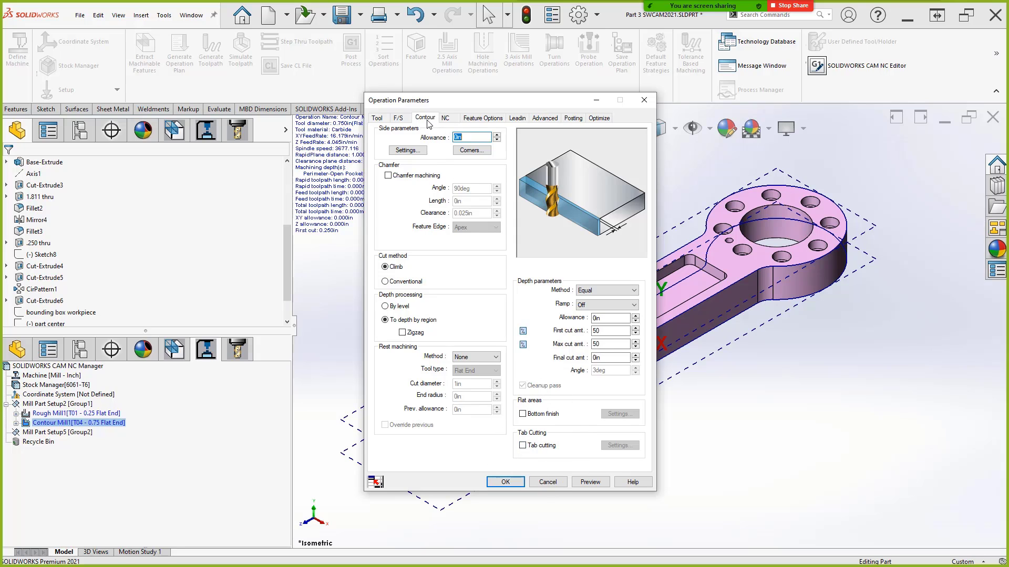
pyautogui.moveTo(442, 101); pyautogui.dragTo(471, 117)
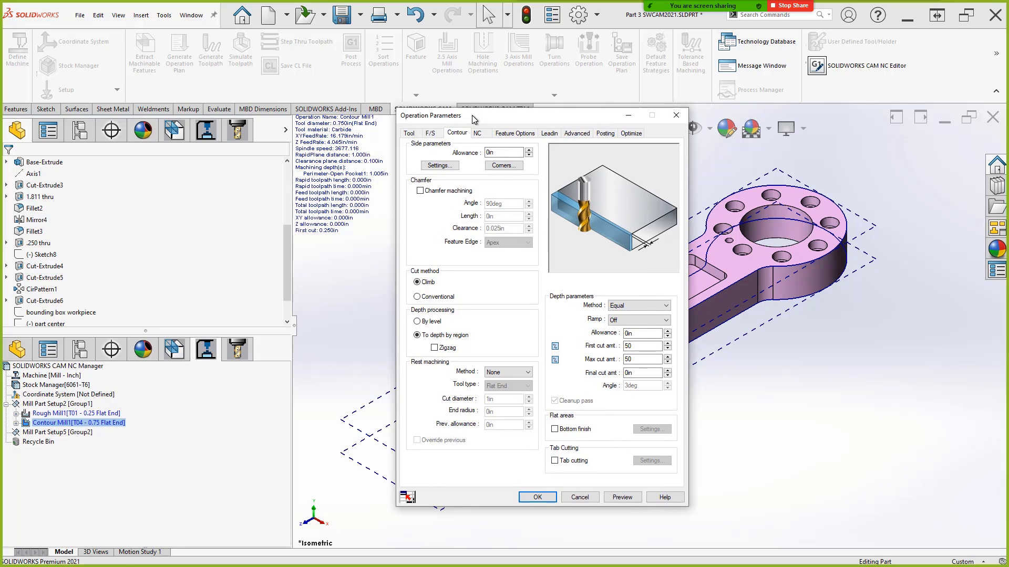
pyautogui.click(453, 134)
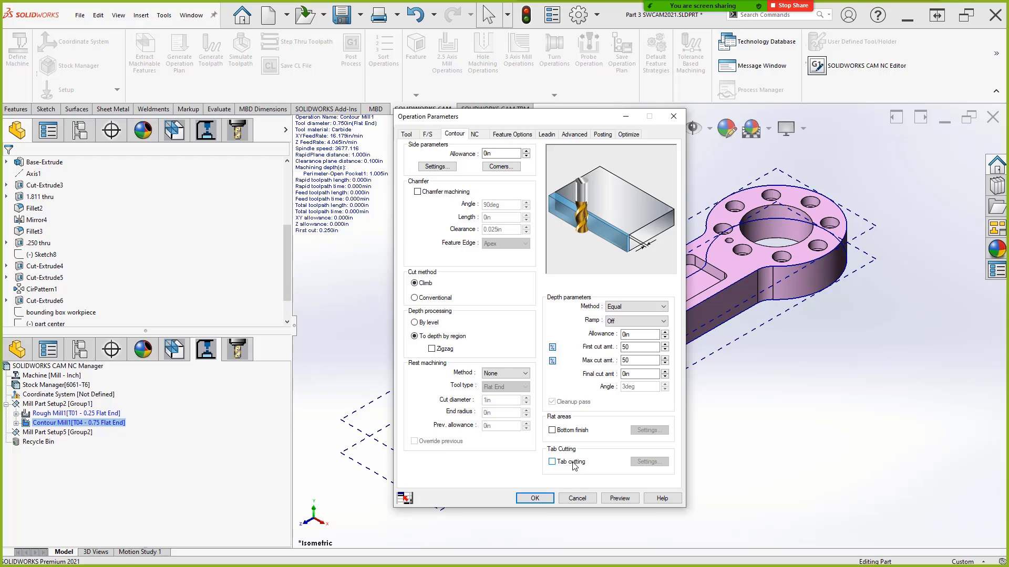
# - Enable tab cutting for Contour Mill1 and open its tab settings for Perimeter-Open Pocket1
pyautogui.moveTo(574, 465)
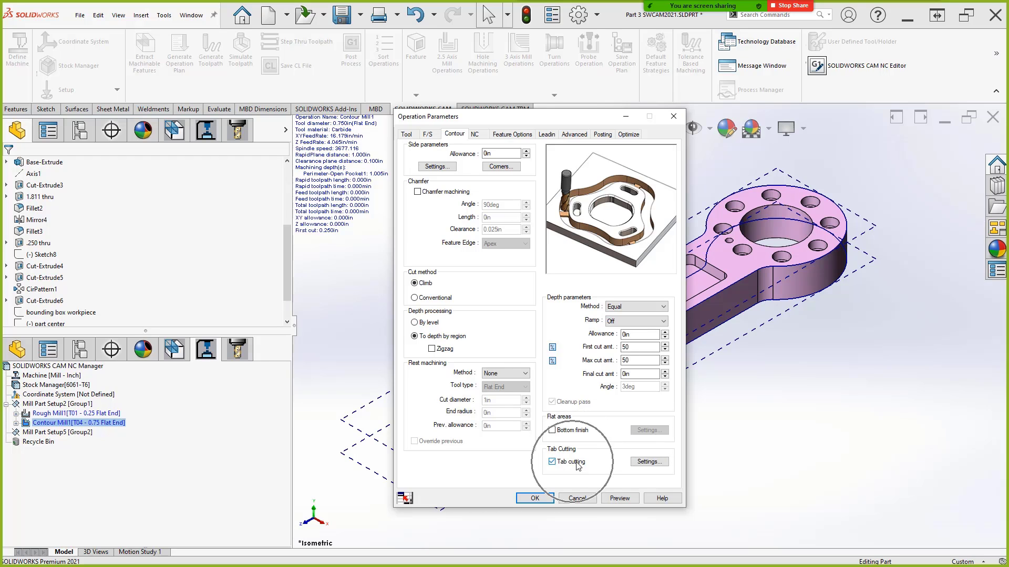
pyautogui.click(641, 462)
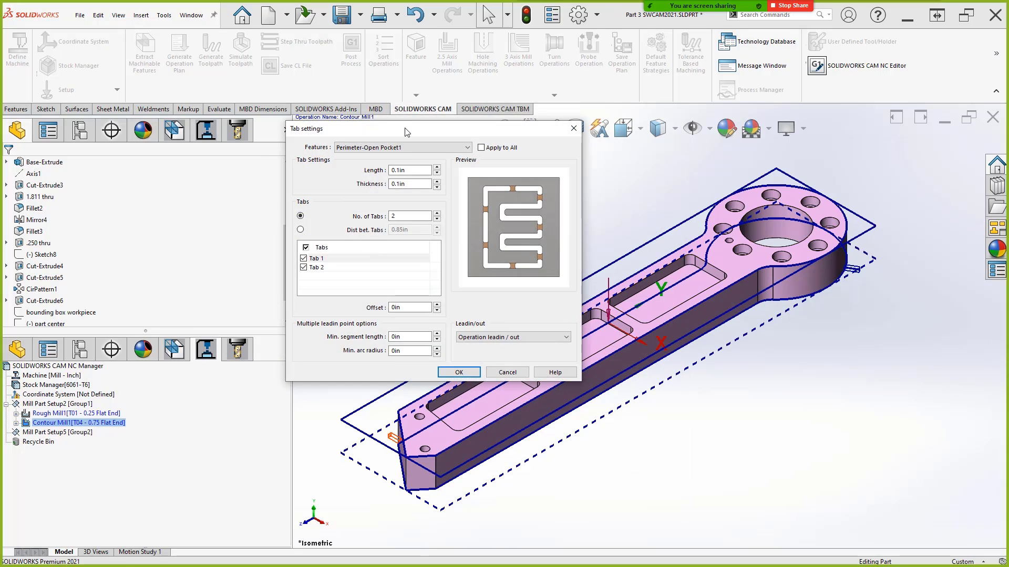
pyautogui.moveTo(407, 134); pyautogui.dragTo(525, 176)
pyautogui.click(512, 194)
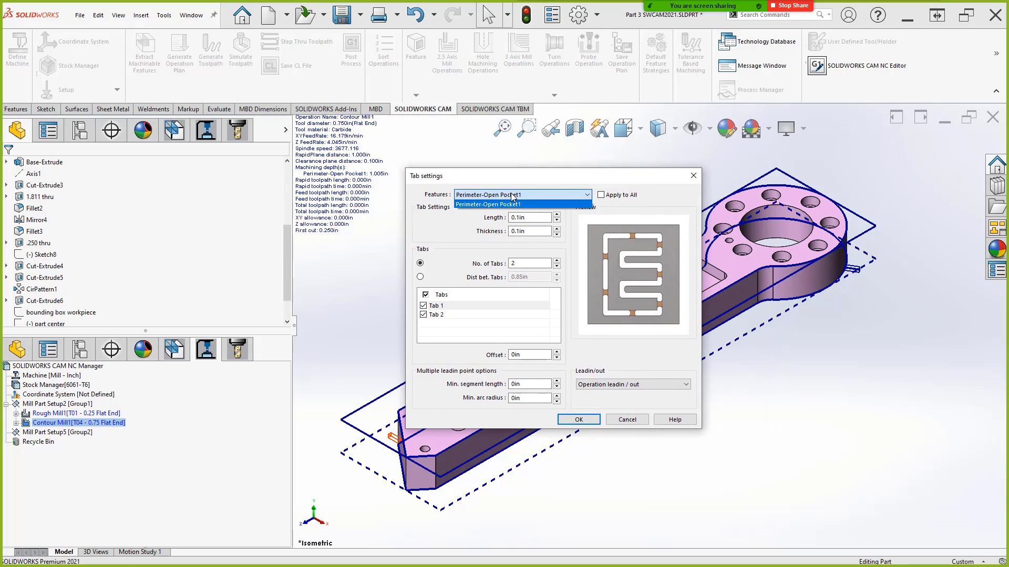
pyautogui.click(512, 195)
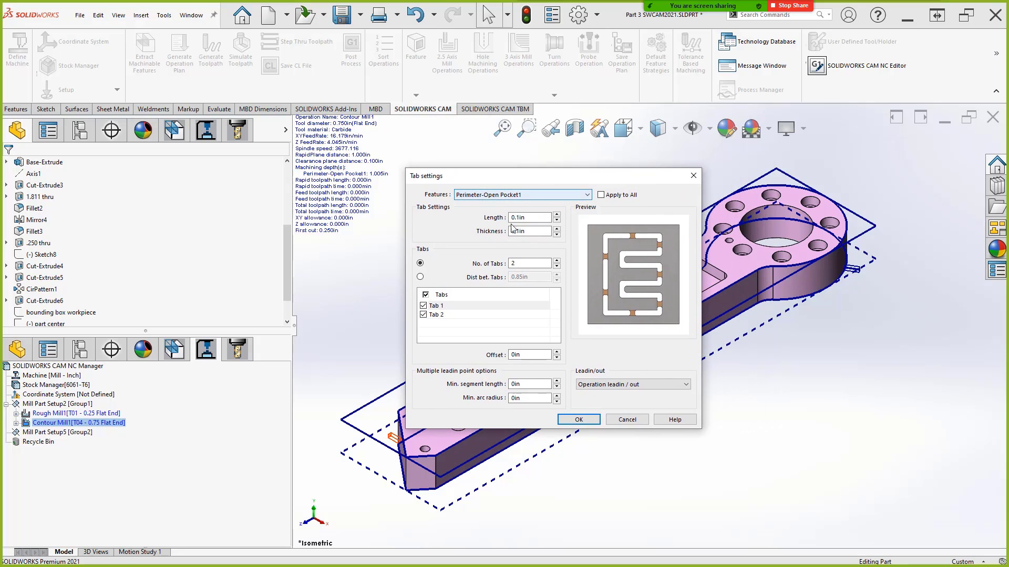
# - Set the number of tabs to 3, check their positions on the part, and accept the tab settings and operation parameters
pyautogui.click(534, 219)
pyautogui.click(536, 230)
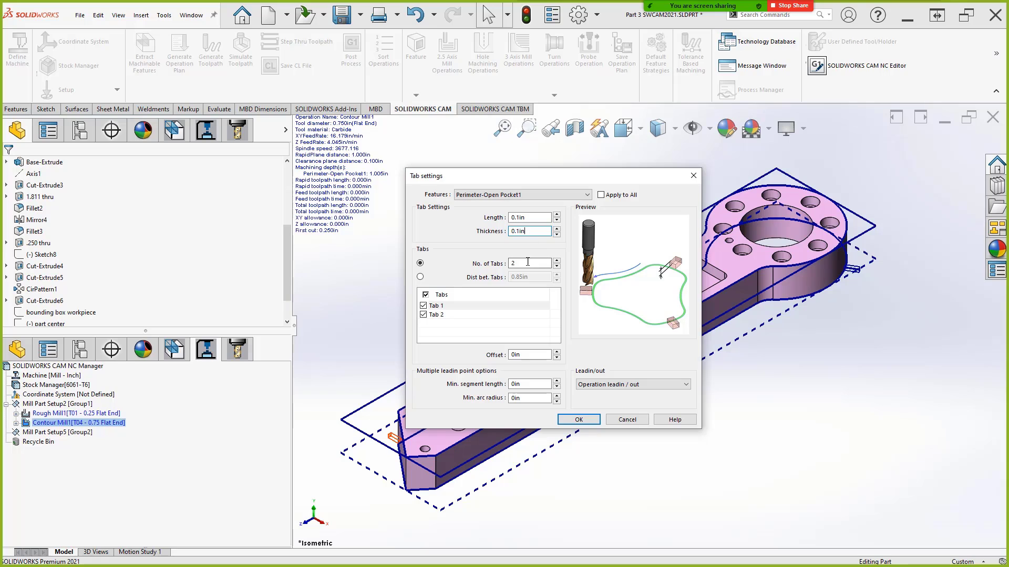
pyautogui.click(534, 264)
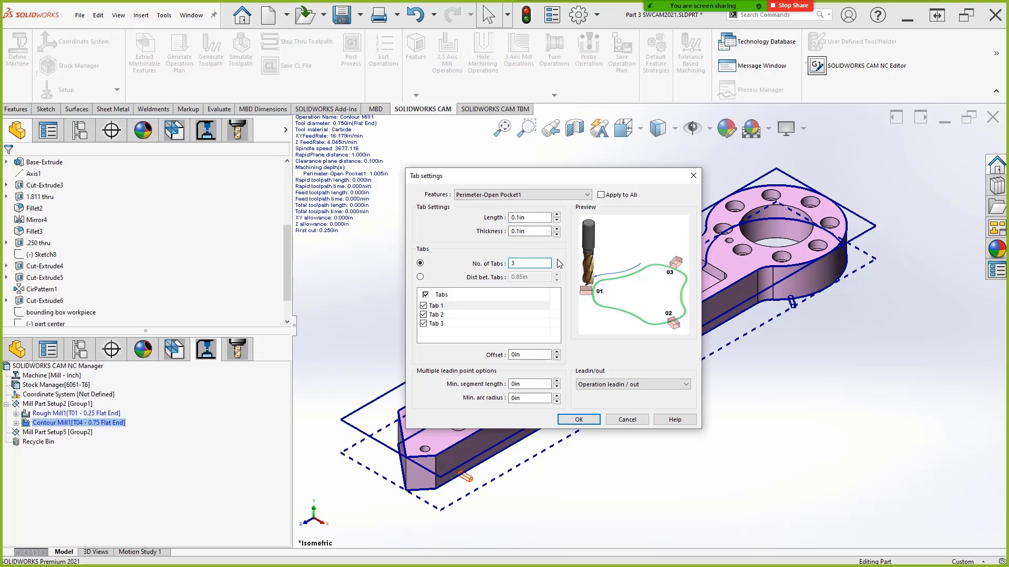
pyautogui.click(557, 261)
pyautogui.moveTo(566, 178); pyautogui.dragTo(224, 128)
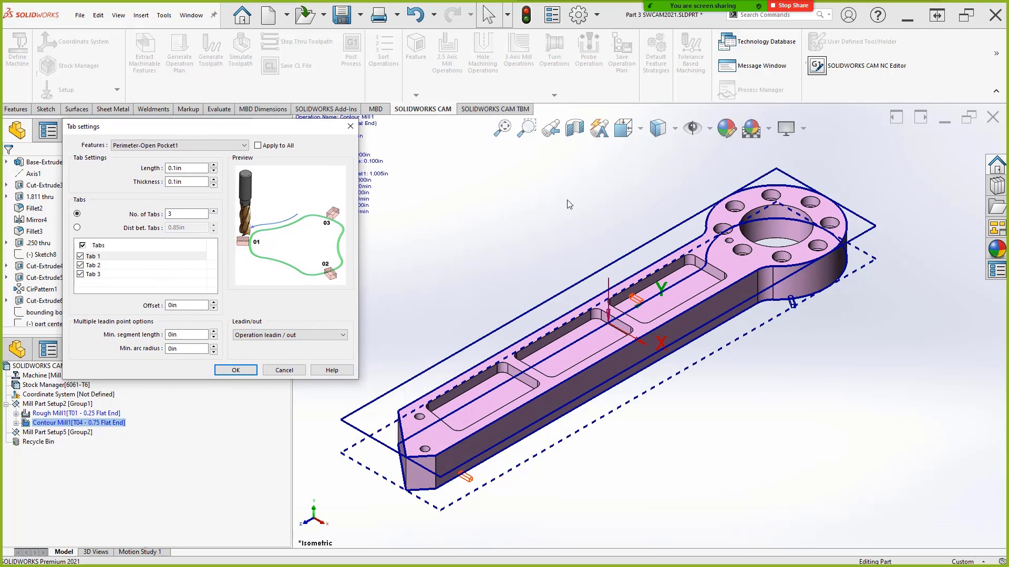
pyautogui.moveTo(674, 191); pyautogui.dragTo(678, 302, button='middle')
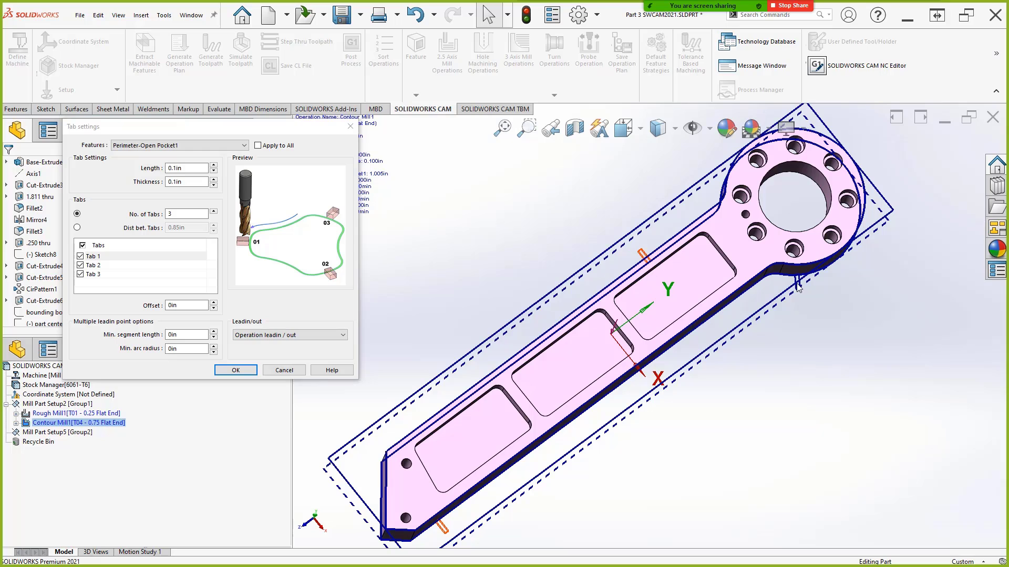
pyautogui.click(237, 372)
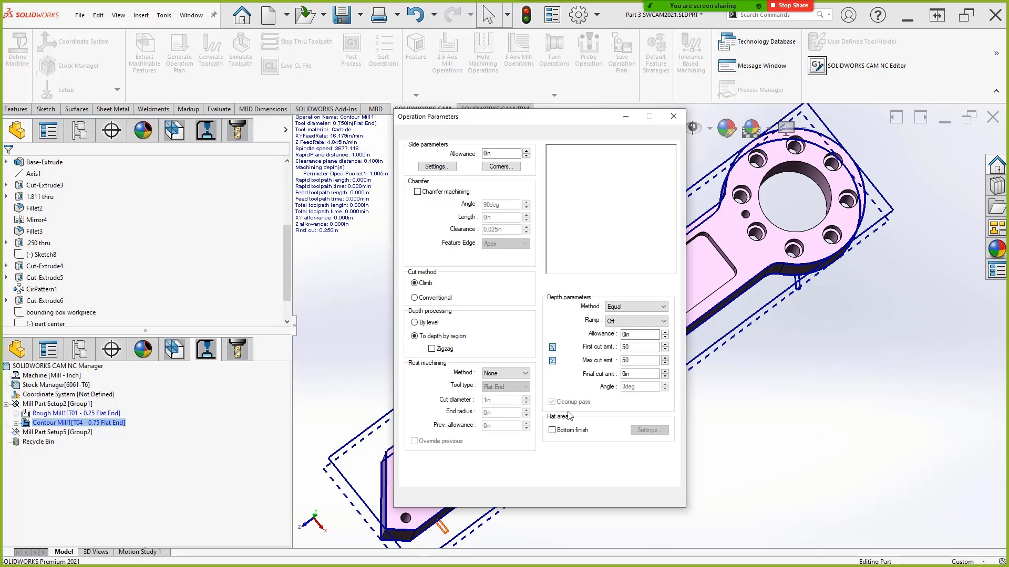
pyautogui.click(534, 498)
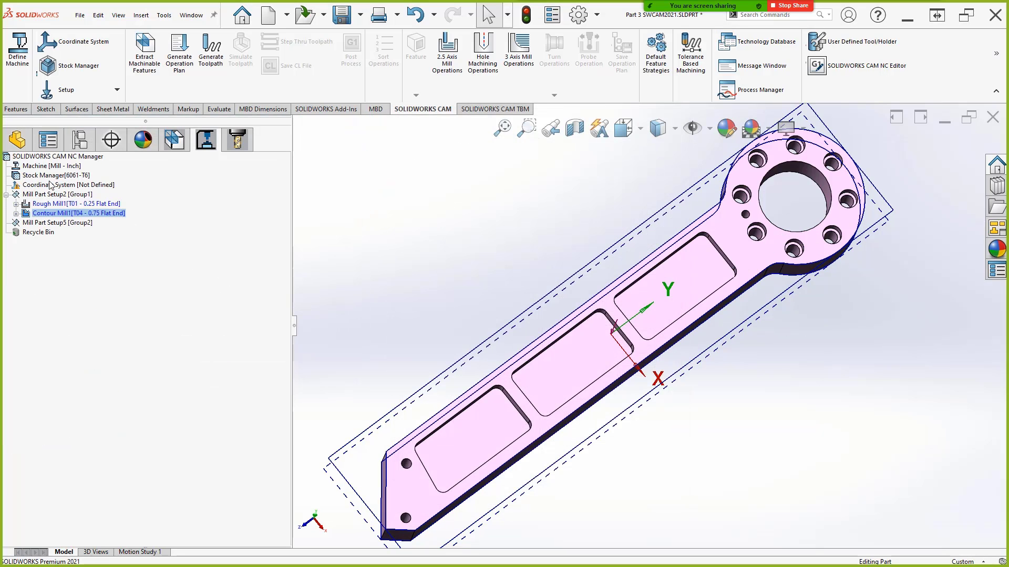
# - Edit the stock definition and make the bounding box offsets symmetric in X and Z
pyautogui.rightClick(55, 175)
pyautogui.click(78, 181)
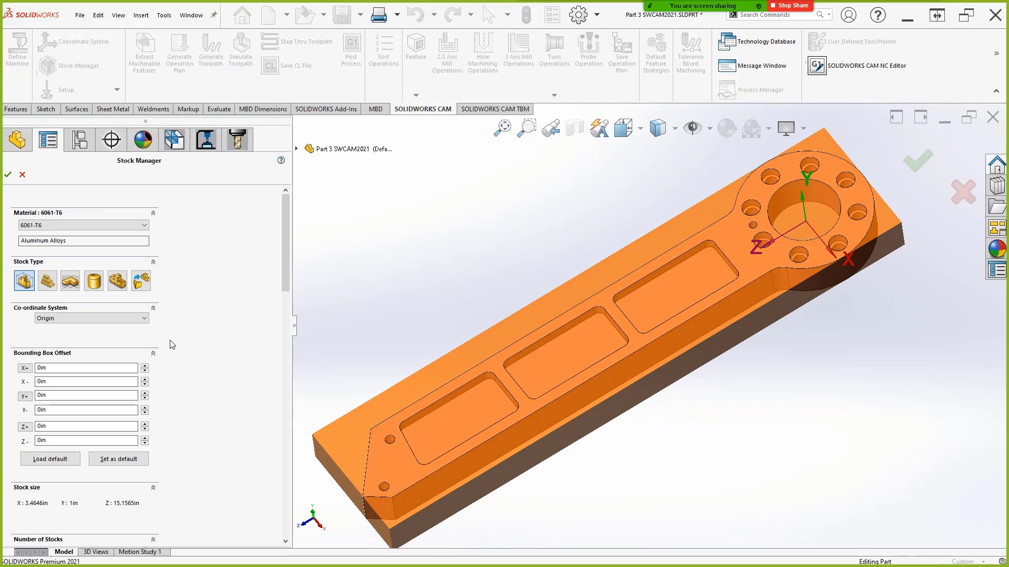
pyautogui.click(25, 368)
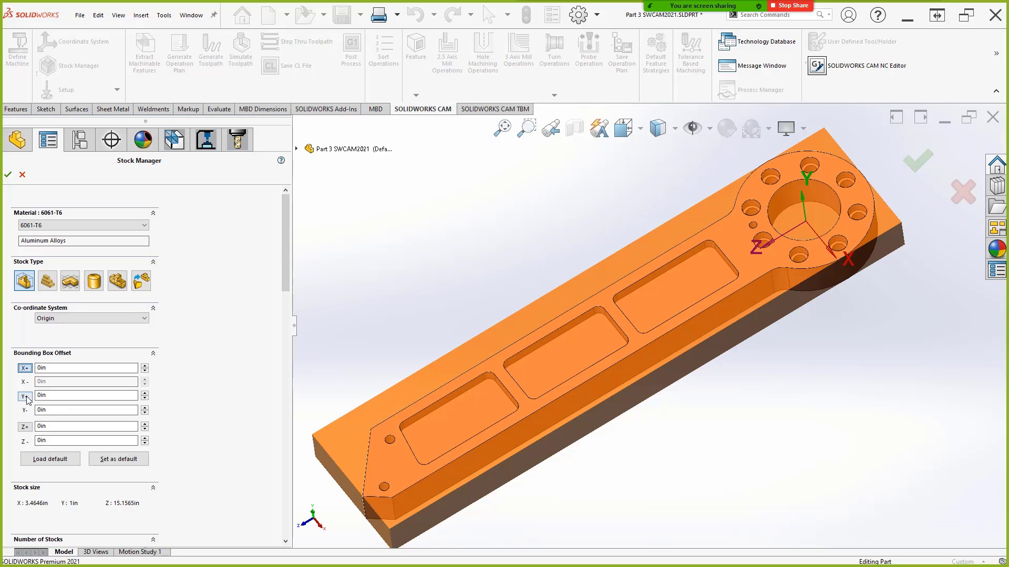
pyautogui.click(24, 427)
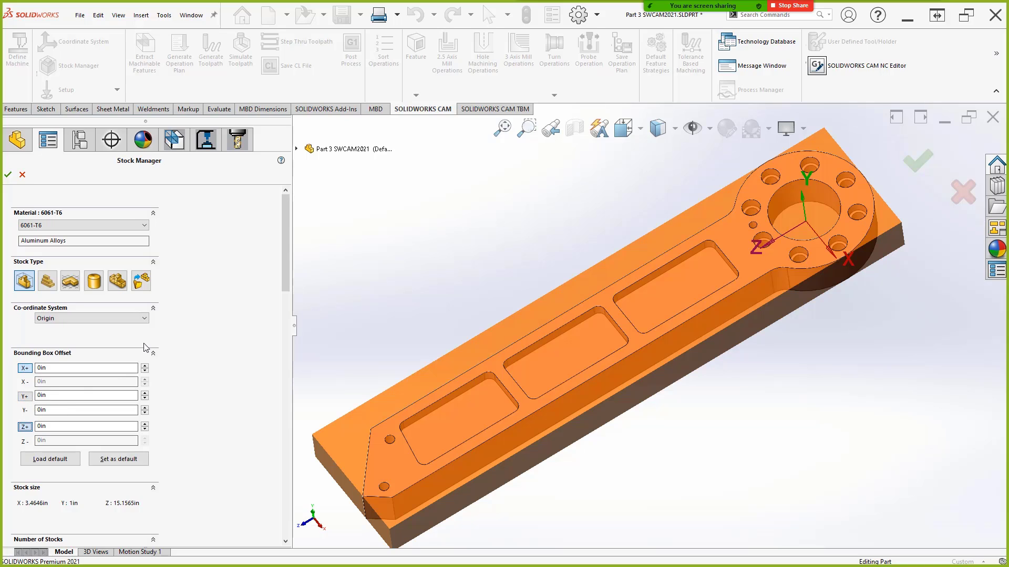
# - Set the stock's bounding box offsets to 0.9 in in X and 1.1 in in Z, accept them and rebuild the CAM items
pyautogui.click(145, 366)
pyautogui.click(145, 367)
pyautogui.click(145, 366)
pyautogui.click(145, 367)
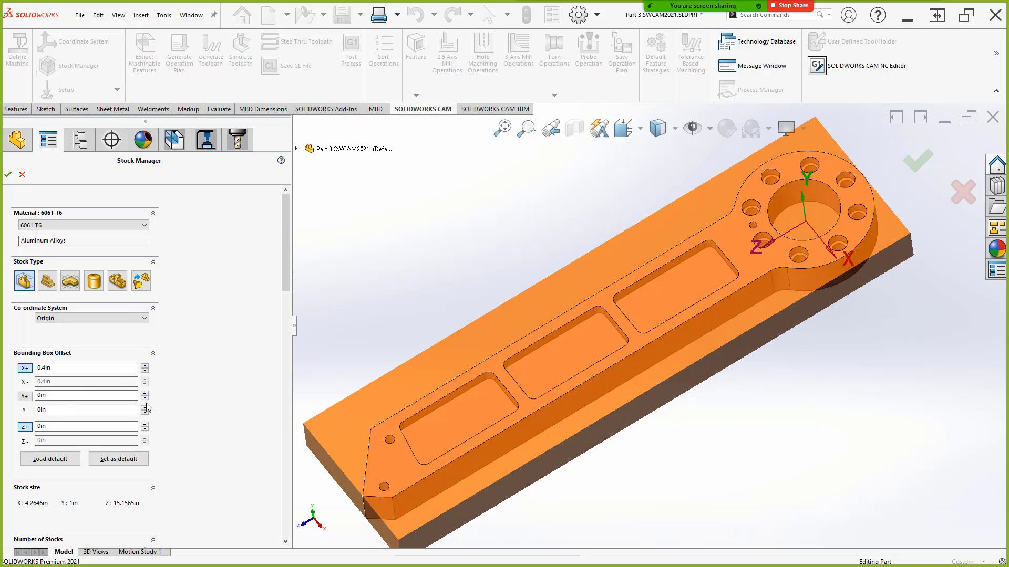
pyautogui.click(145, 424)
pyautogui.click(145, 424)
pyautogui.click(145, 424)
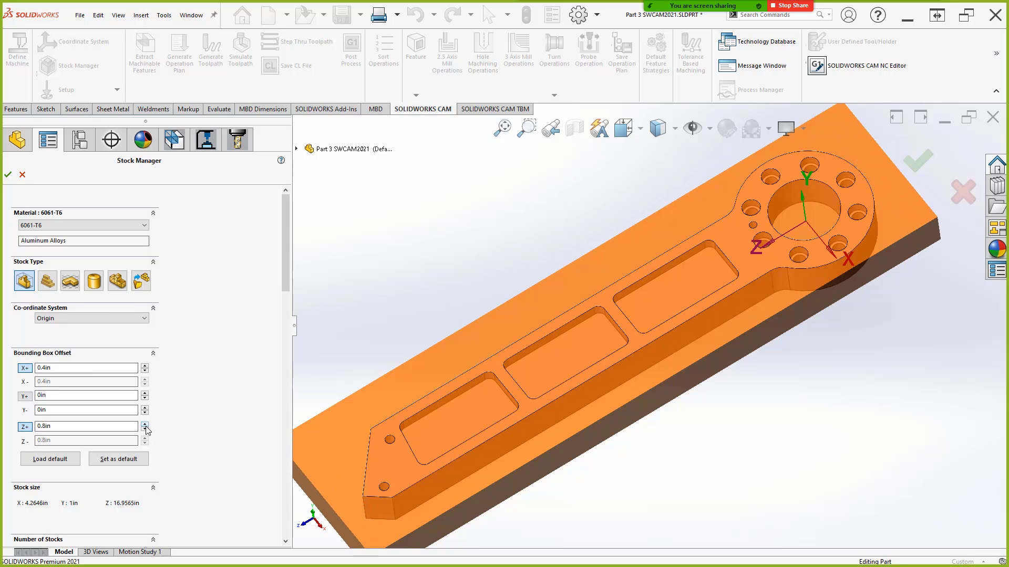
pyautogui.click(145, 424)
pyautogui.click(145, 367)
pyautogui.click(145, 366)
pyautogui.click(145, 366)
pyautogui.click(145, 366)
pyautogui.click(145, 367)
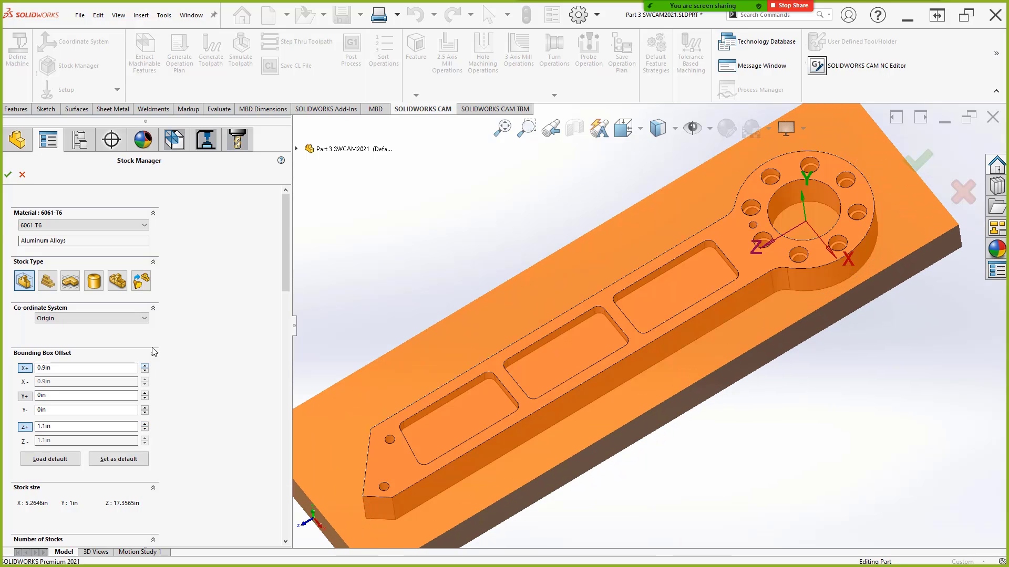
pyautogui.click(8, 175)
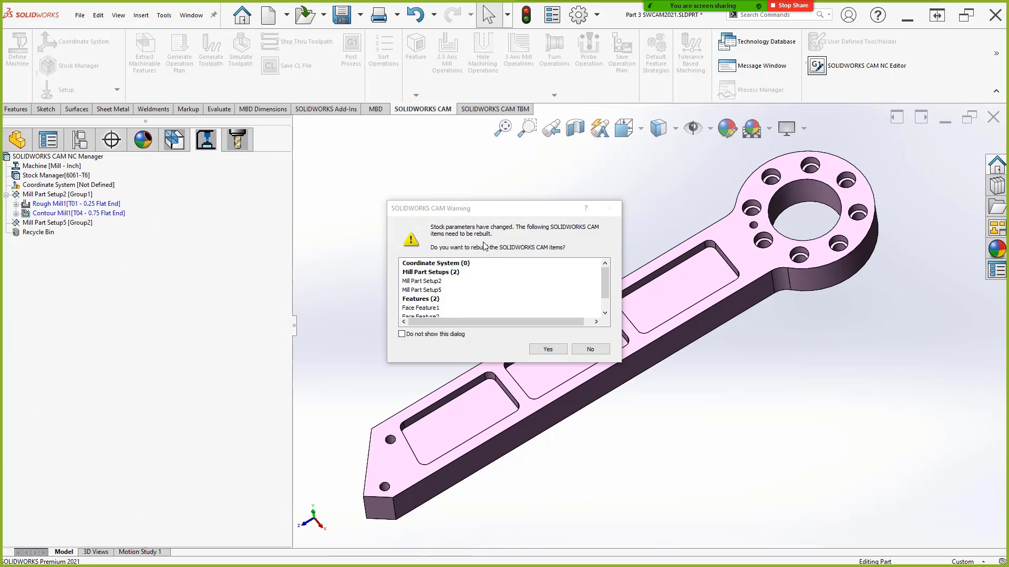
pyautogui.moveTo(501, 211); pyautogui.dragTo(480, 207)
pyautogui.click(517, 347)
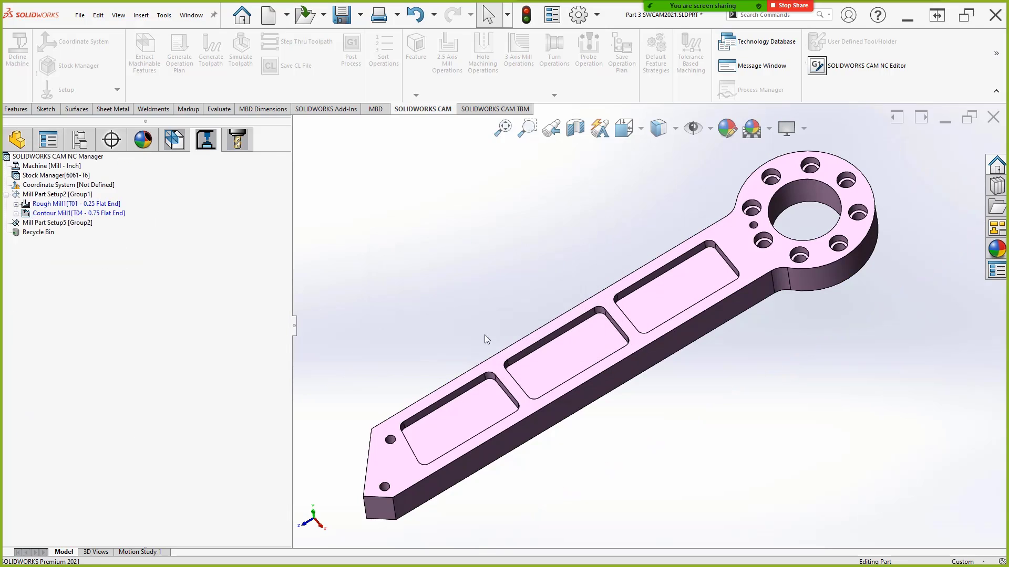
pyautogui.rightClick(74, 213)
pyautogui.click(112, 220)
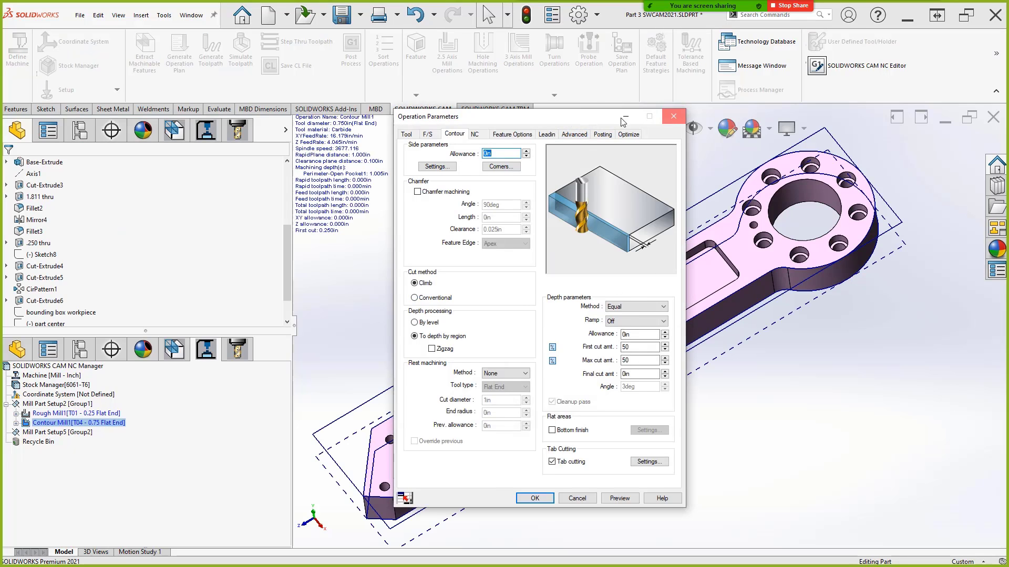
pyautogui.click(674, 116)
# - Open and re-accept the definition of Perimeter-Open Pocket1 under Mill Part Setup2 to update it to the enlarged stock
pyautogui.rightClick(75, 216)
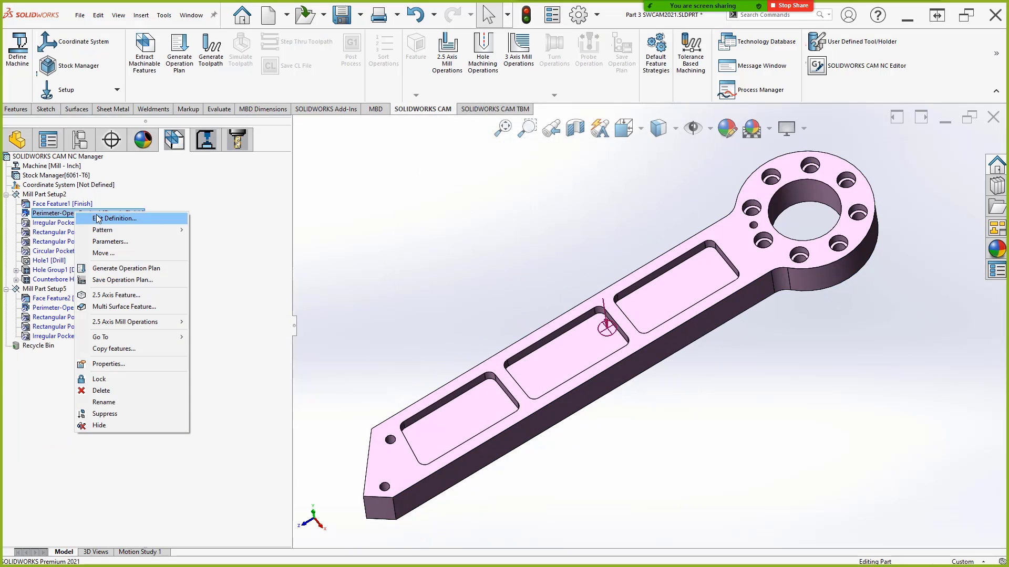
pyautogui.click(94, 221)
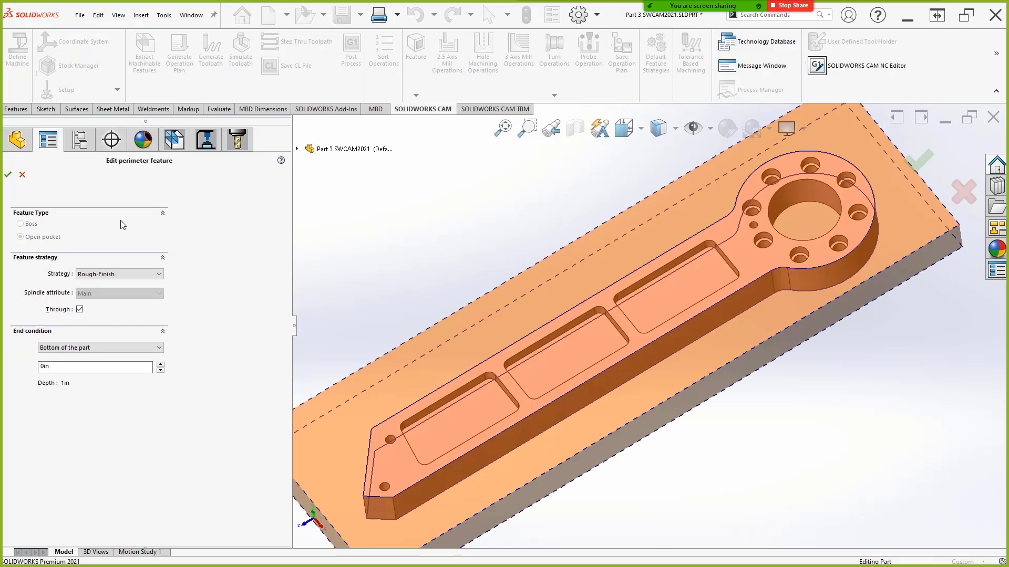
pyautogui.click(8, 175)
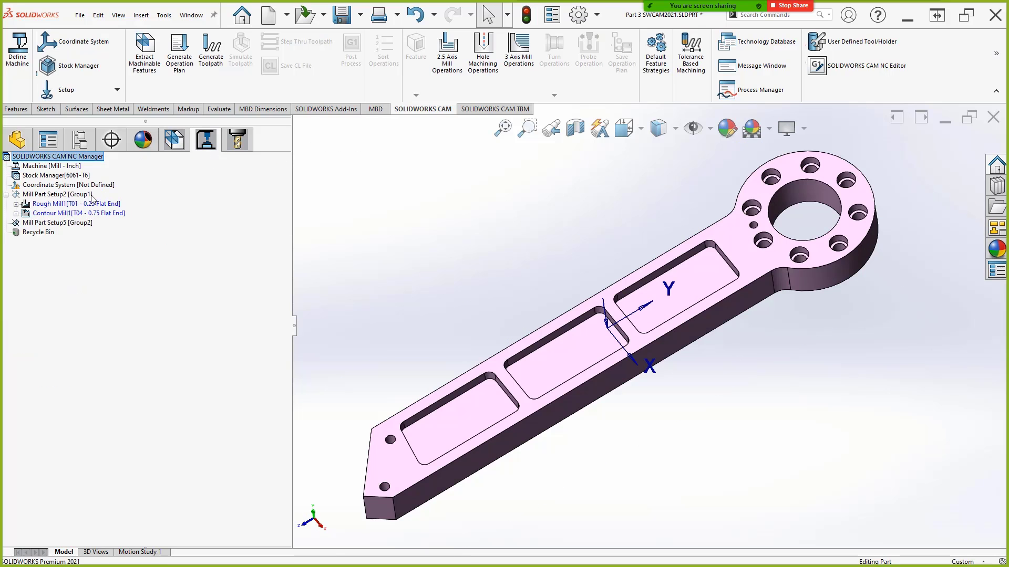
# - Reopen the tab settings of Contour Mill1 and set the tab lead-in/out to Feed over
pyautogui.click(82, 214)
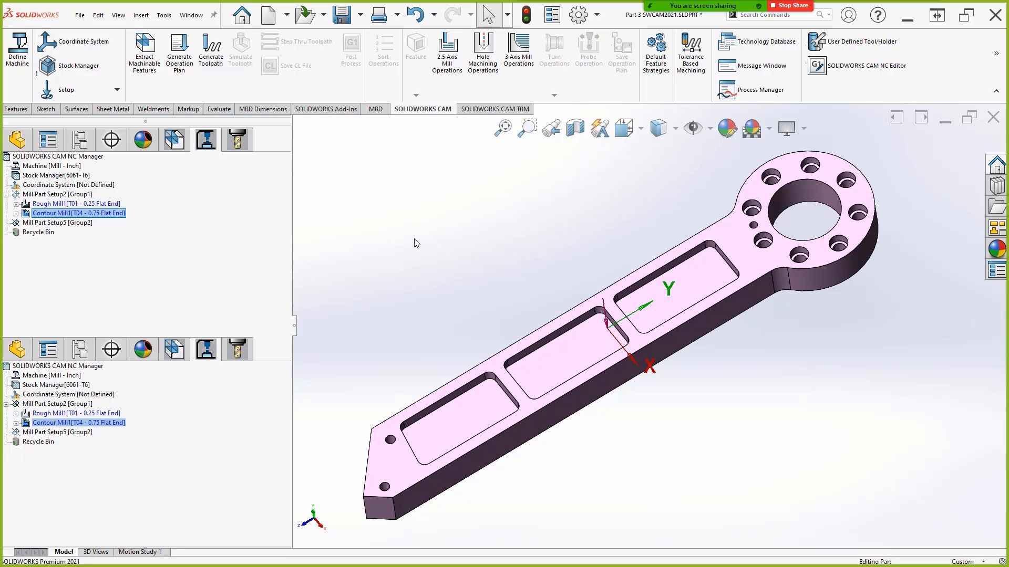
pyautogui.click(655, 463)
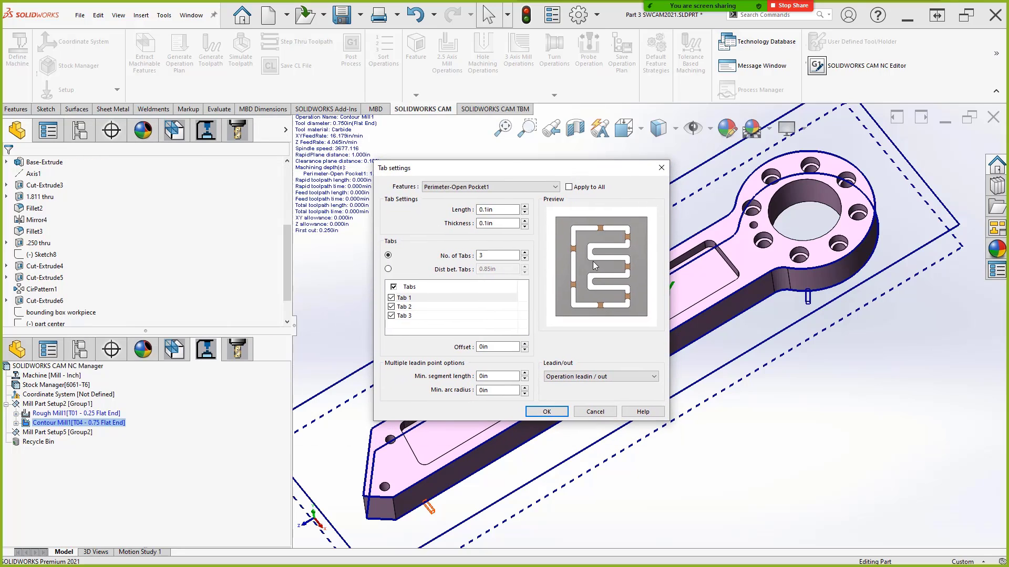
pyautogui.click(576, 376)
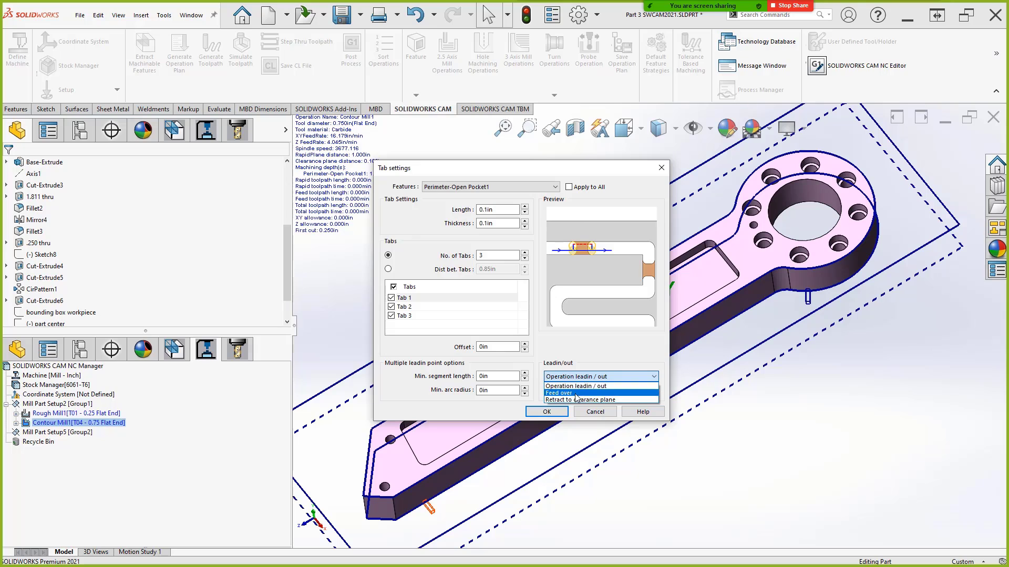
pyautogui.click(578, 392)
pyautogui.click(546, 412)
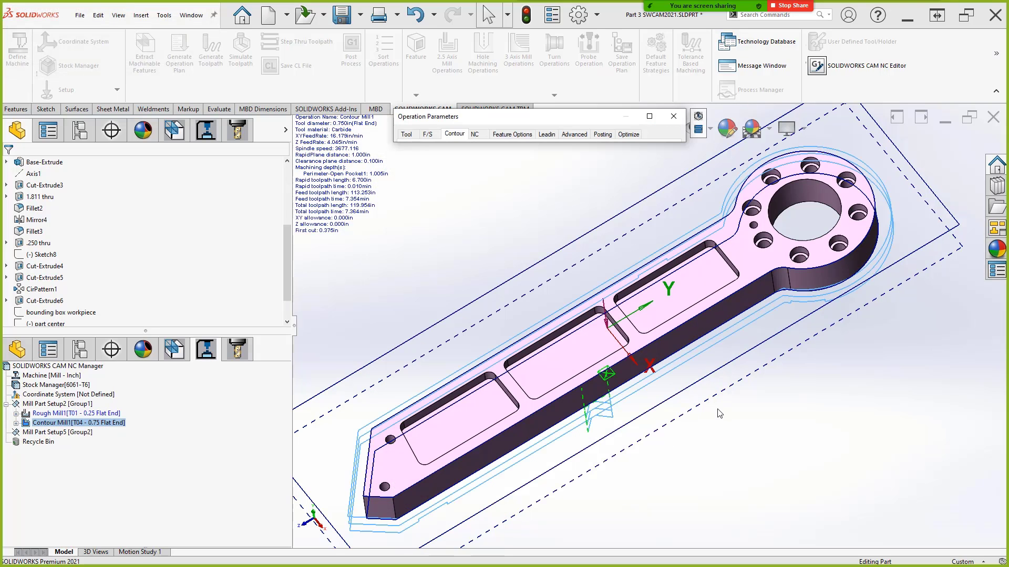
# - Preview the Contour Mill1 toolpath, examine the feed-over moves at the tabs, and accept the operation parameters
pyautogui.moveTo(720, 413); pyautogui.dragTo(728, 299, button='middle')
pyautogui.scroll(-3, 811, 307)
pyautogui.scroll(-5, 809, 307)
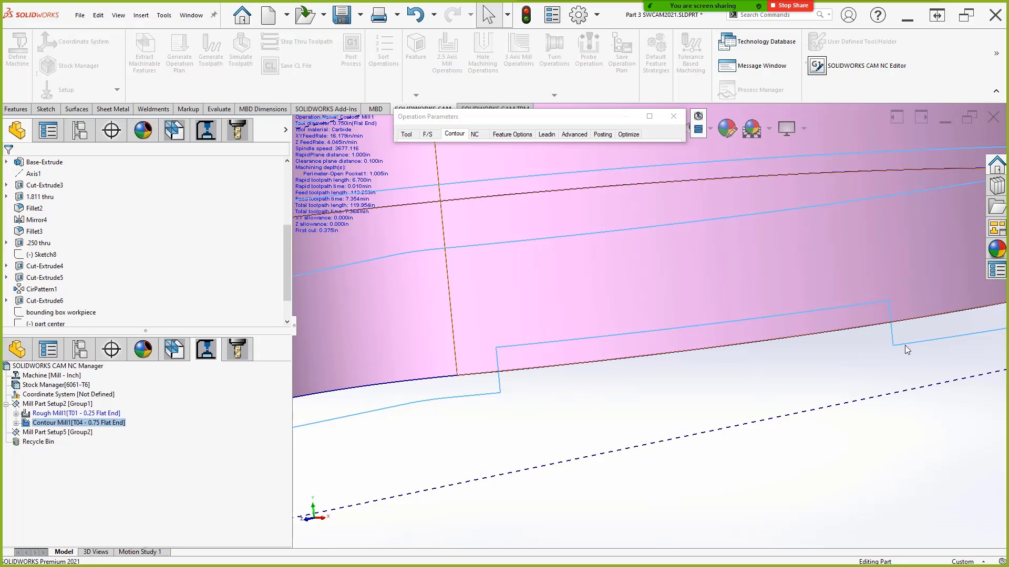
pyautogui.scroll(6, 577, 368)
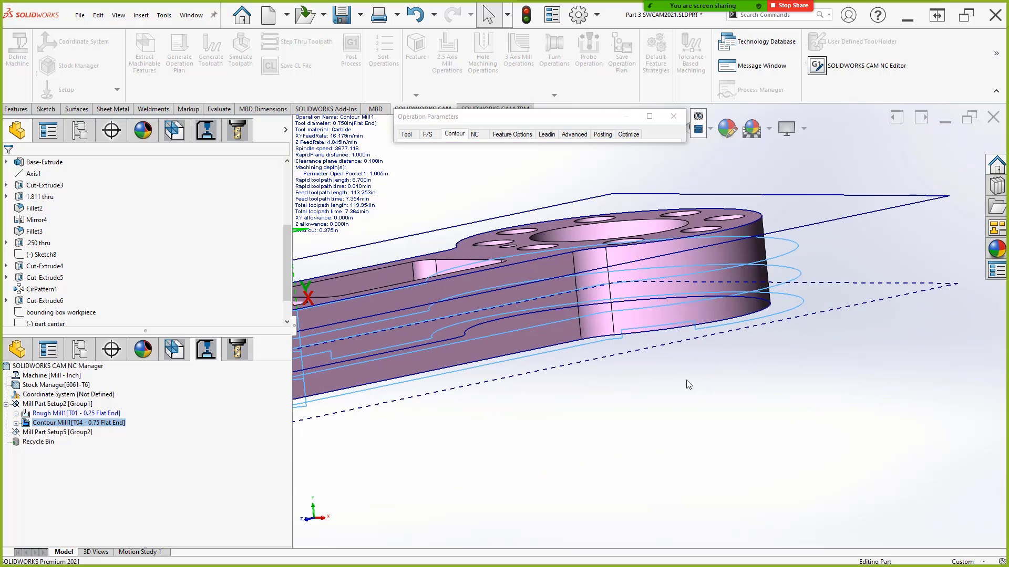
pyautogui.scroll(6, 527, 351)
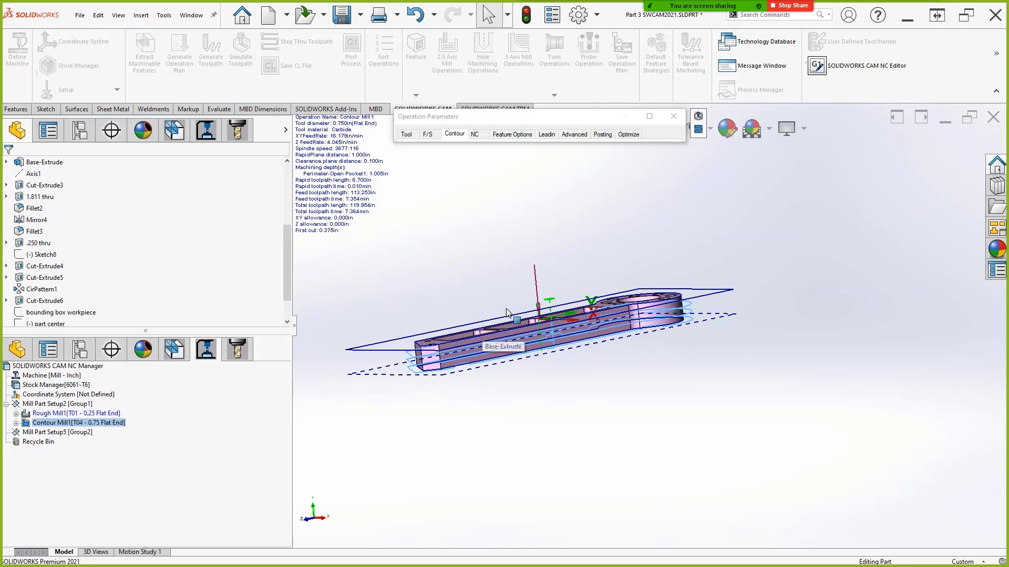
pyautogui.moveTo(505, 315); pyautogui.dragTo(531, 331, button='middle')
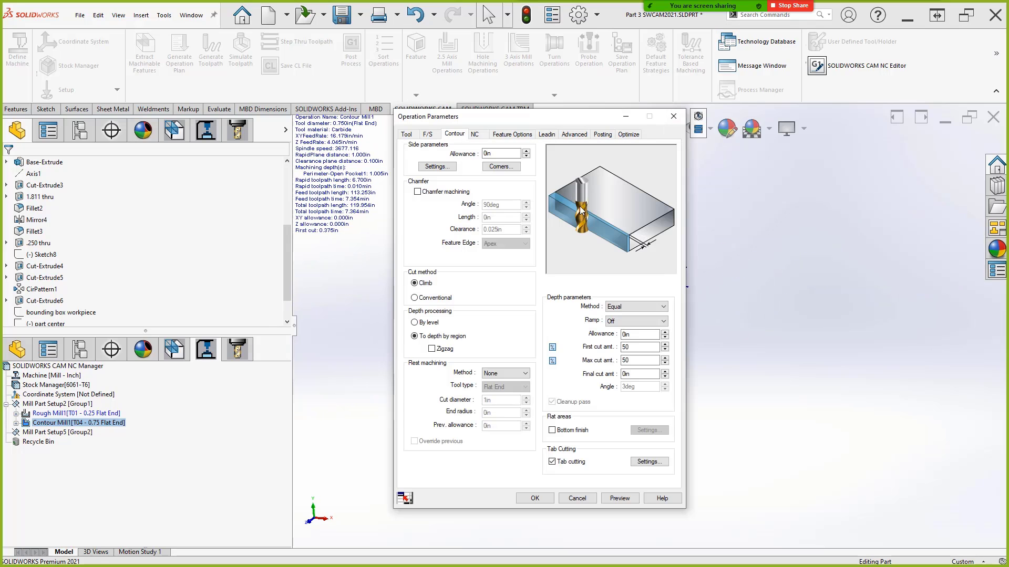
pyautogui.click(534, 498)
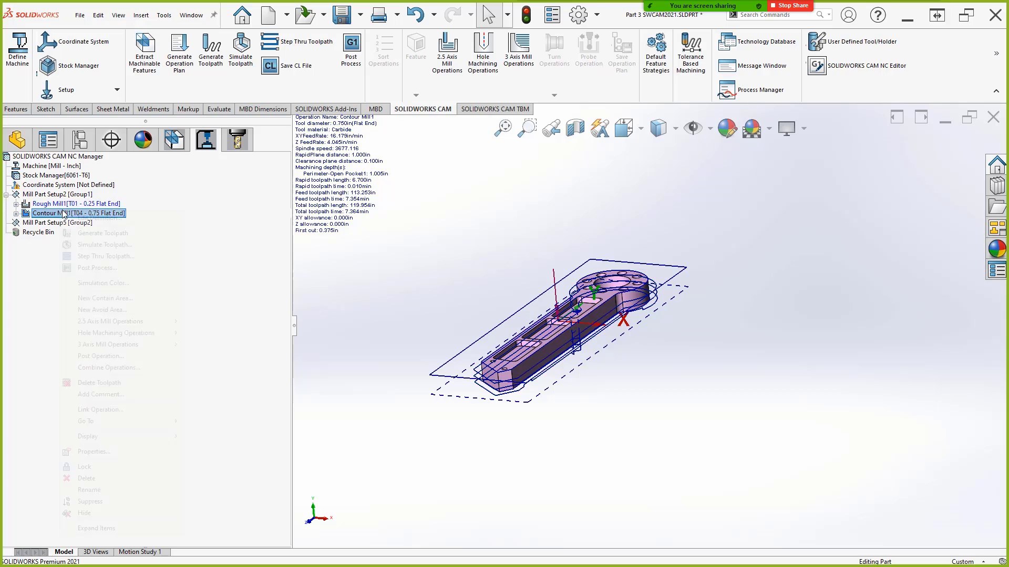
# - Simulate the Contour Mill1 toolpath to the end, examine a tab left beside the part's round end, and close the simulation
pyautogui.rightClick(60, 213)
pyautogui.click(99, 245)
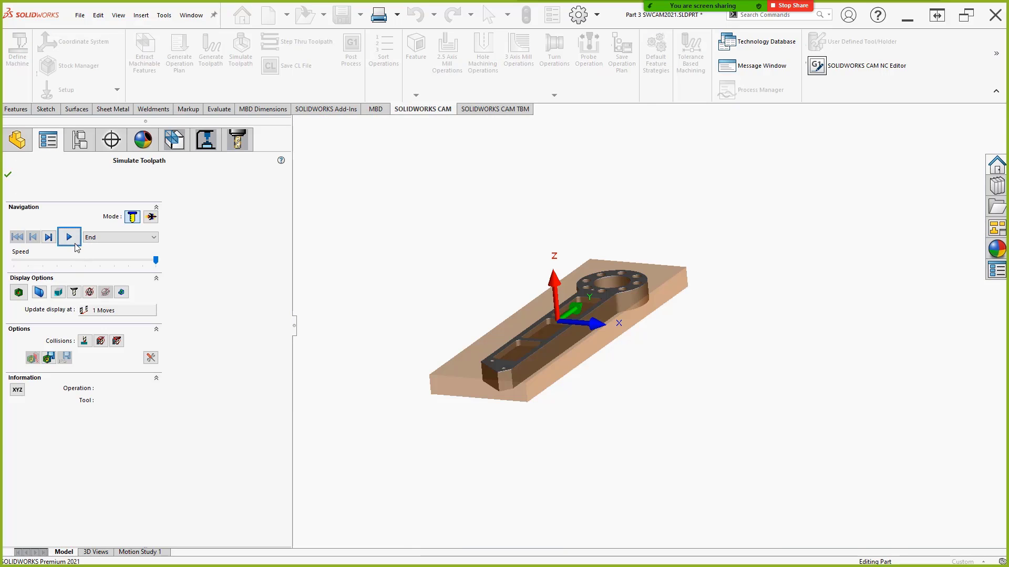
pyautogui.click(69, 237)
pyautogui.scroll(-3, 635, 240)
pyautogui.moveTo(664, 271); pyautogui.dragTo(672, 350, button='middle')
pyautogui.scroll(-4, 629, 272)
pyautogui.moveTo(650, 300); pyautogui.dragTo(711, 306, button='middle')
pyautogui.scroll(5, 629, 436)
pyautogui.scroll(-5, 621, 399)
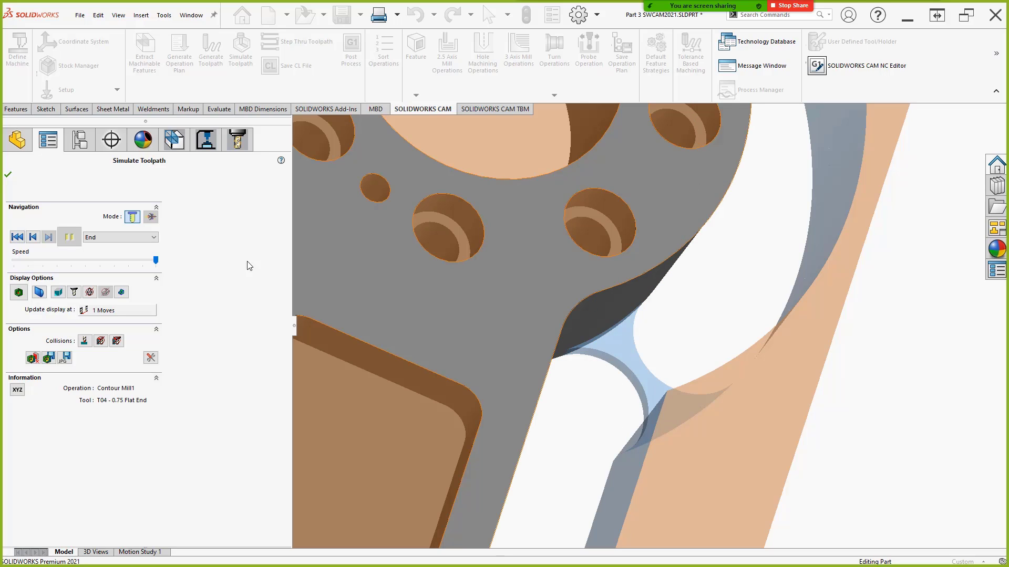
pyautogui.click(10, 176)
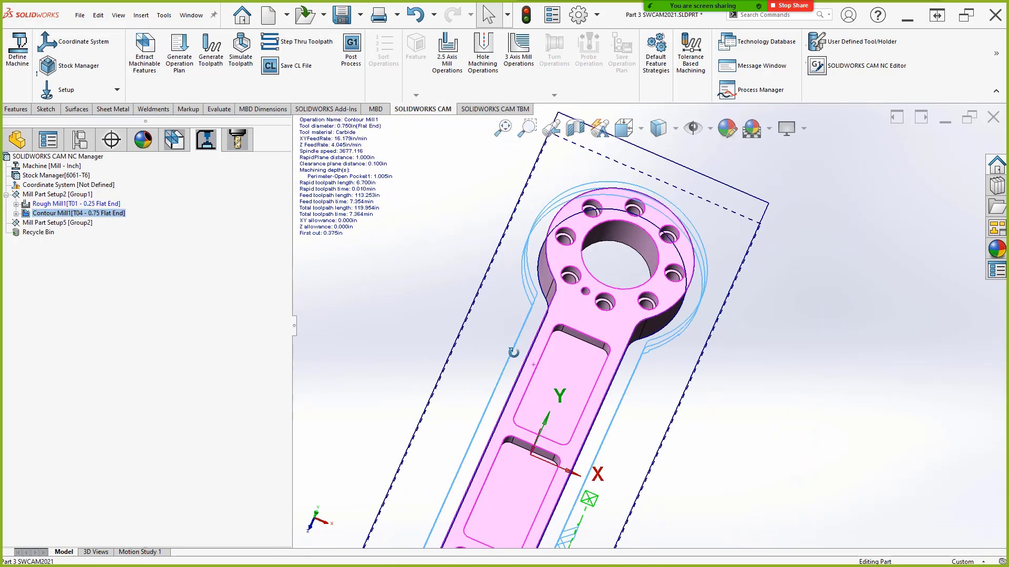
# - Reopen the tab settings of Contour Mill1, review the tab length and lead-in/out options, and accept the operation parameters
pyautogui.rightClick(93, 214)
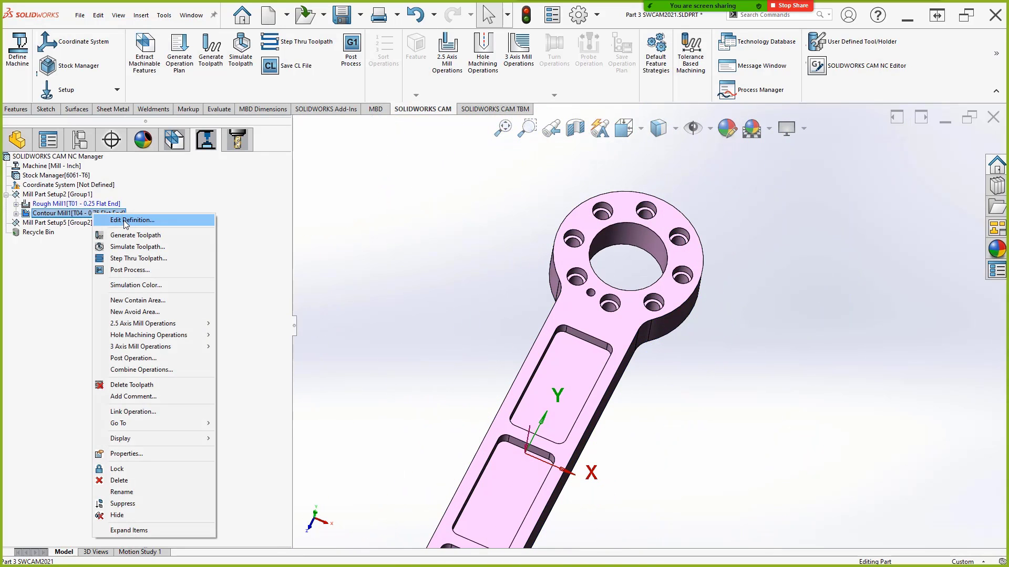
pyautogui.click(126, 221)
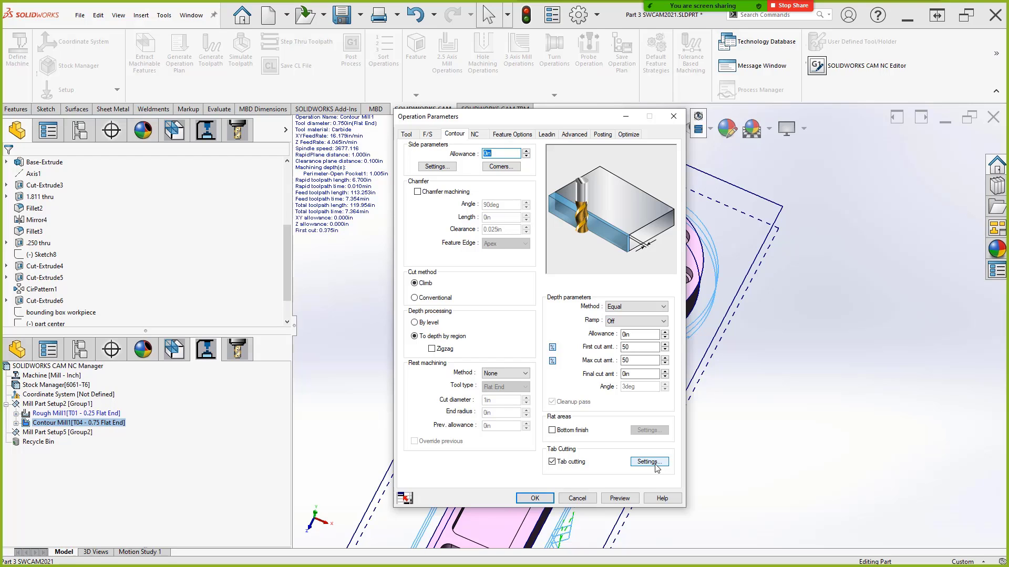
pyautogui.click(649, 462)
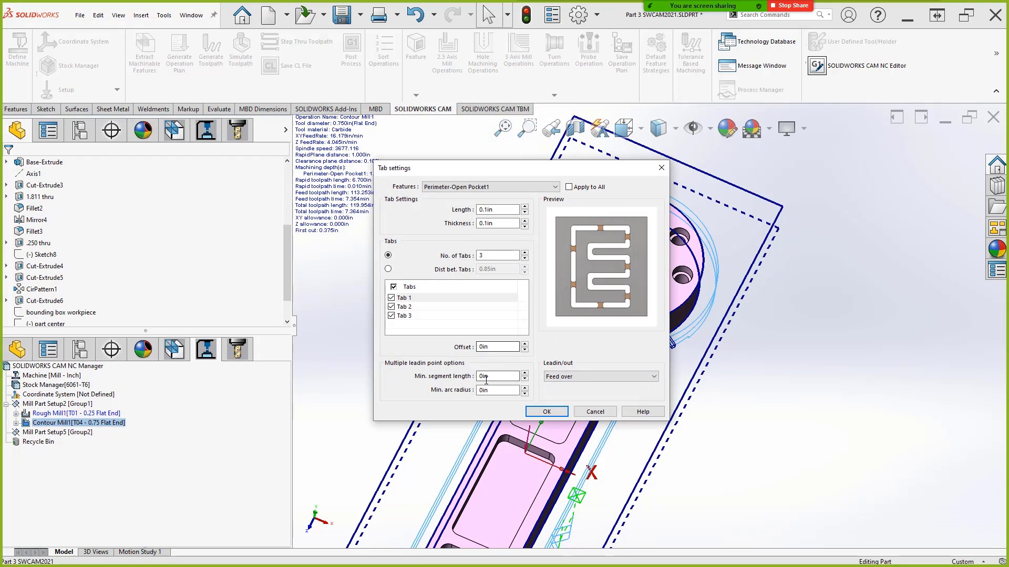
pyautogui.click(499, 210)
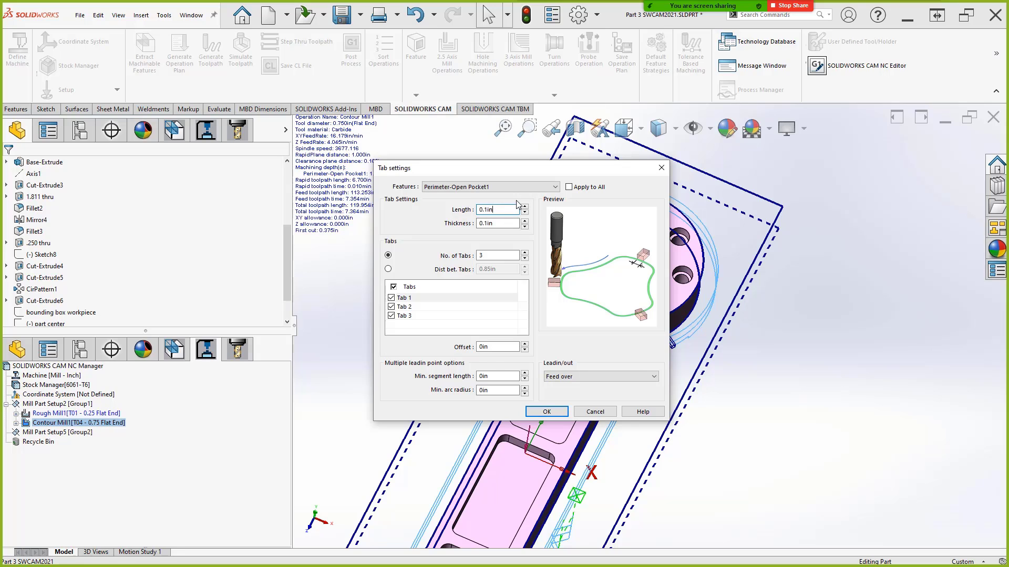
pyautogui.click(547, 412)
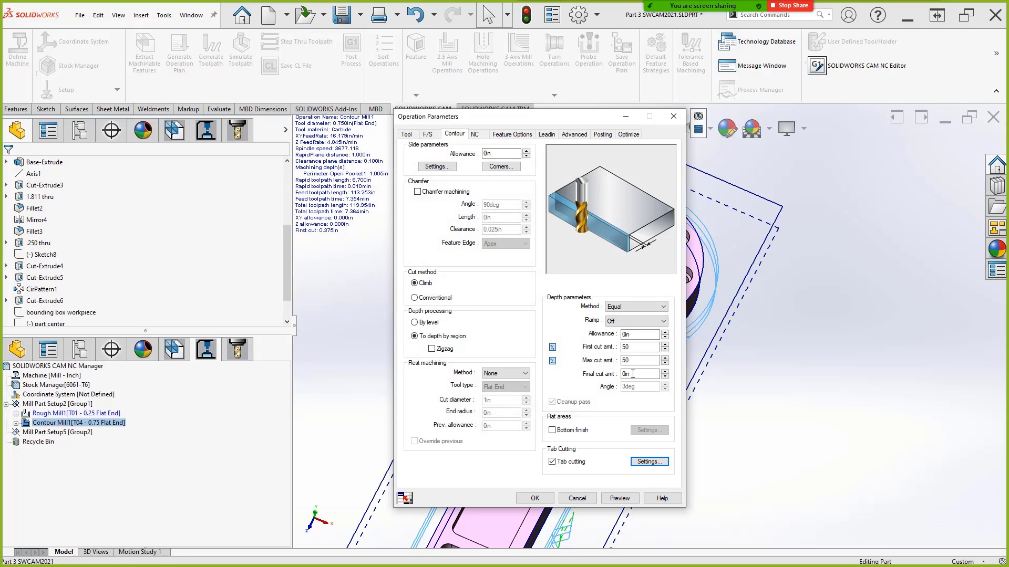
pyautogui.click(535, 498)
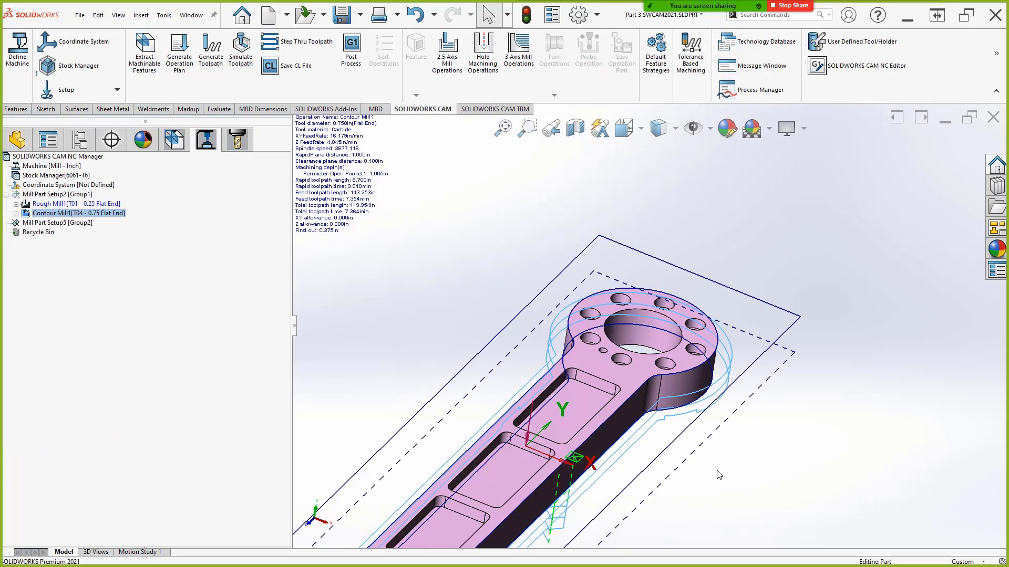
# - Examine the contour toolpath around the whole part, check the SOLIDWORKS CAM 2020 slide in the presentation, and return to SOLIDWORKS
pyautogui.scroll(2, 679, 461)
pyautogui.moveTo(676, 456); pyautogui.dragTo(662, 443, button='middle')
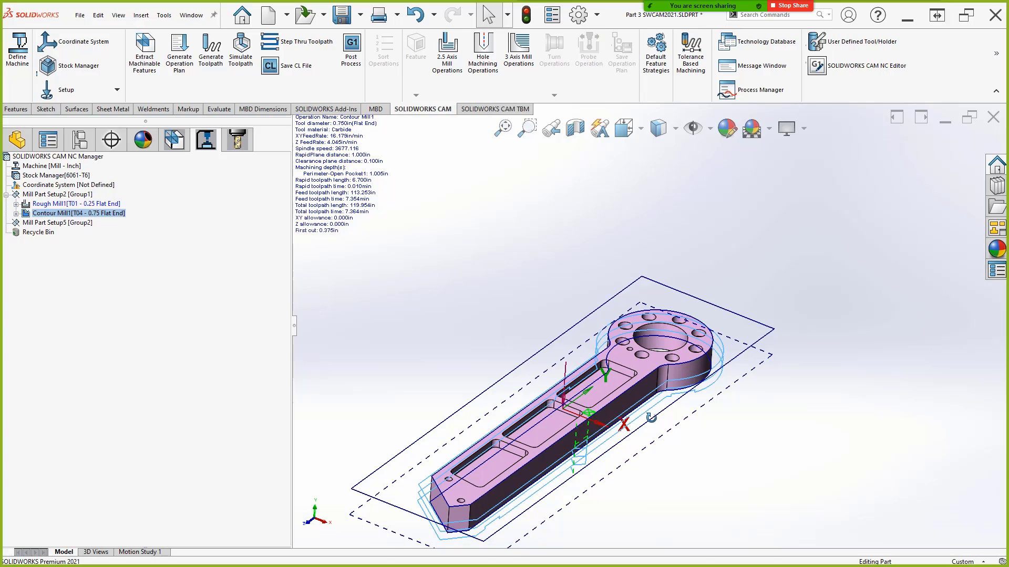
pyautogui.moveTo(650, 417); pyautogui.dragTo(661, 428, button='middle')
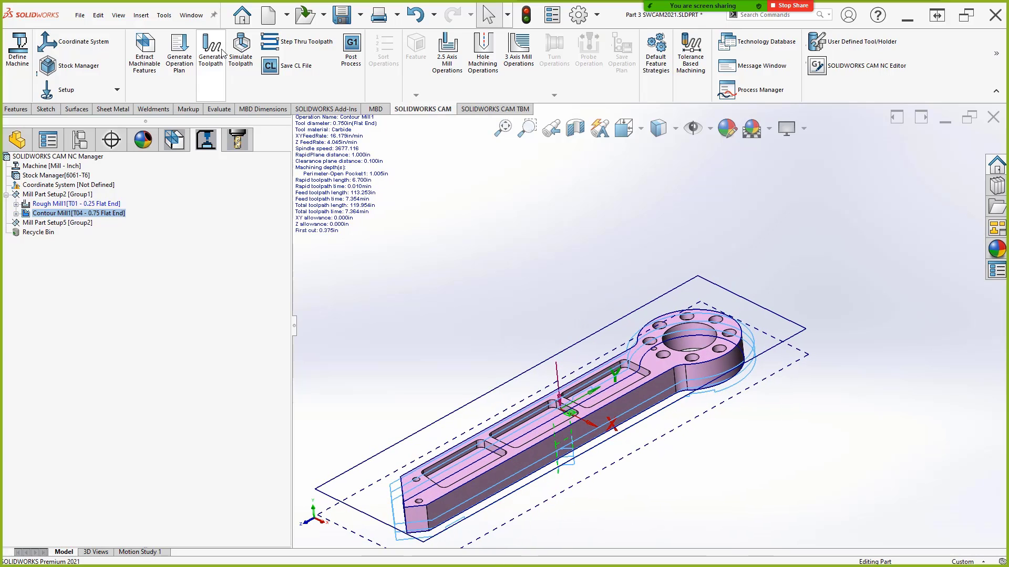
pyautogui.hotkey('alt', 'Tab')
pyautogui.click(781, 291)
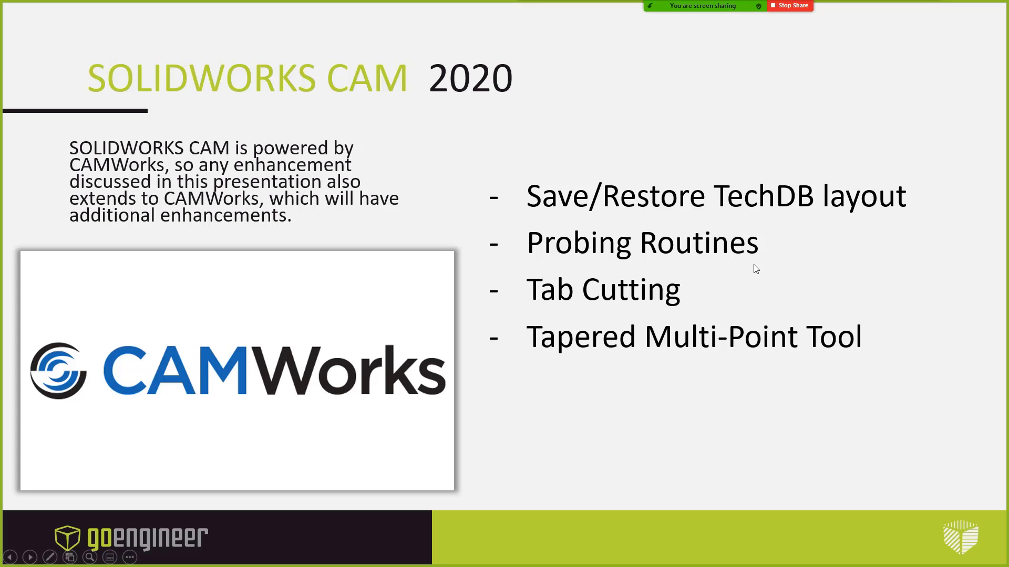
pyautogui.hotkey('alt', 'Tab')
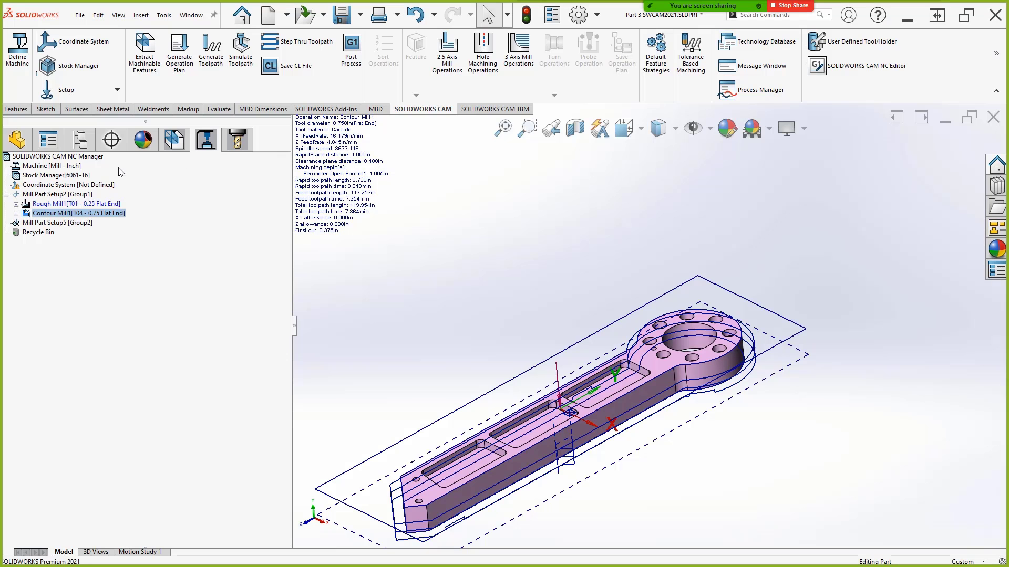
# - Generate the operation plan for Hole Group1 and open the tool crib in the Drill1 operation definition
pyautogui.rightClick(57, 269)
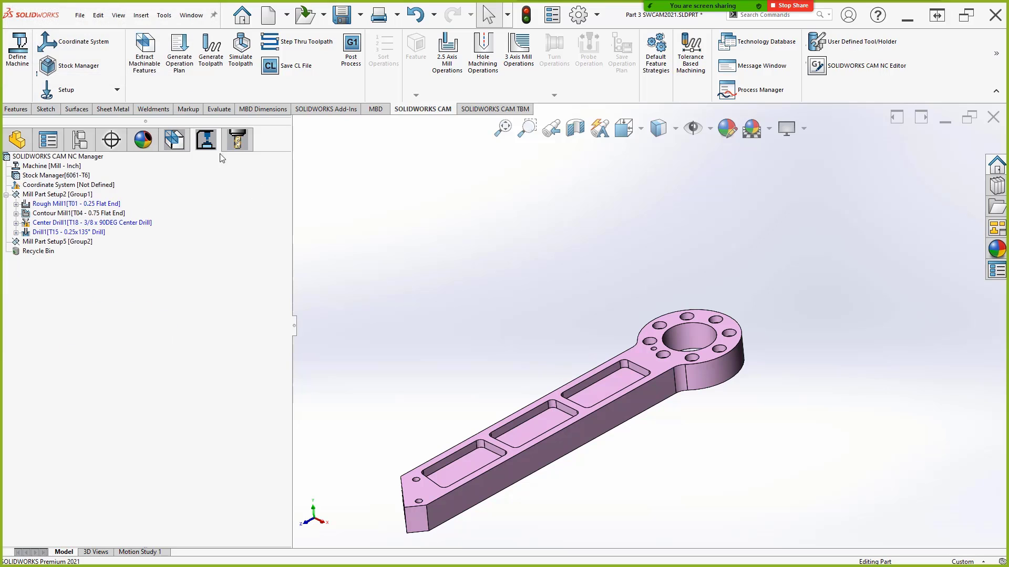
pyautogui.rightClick(60, 236)
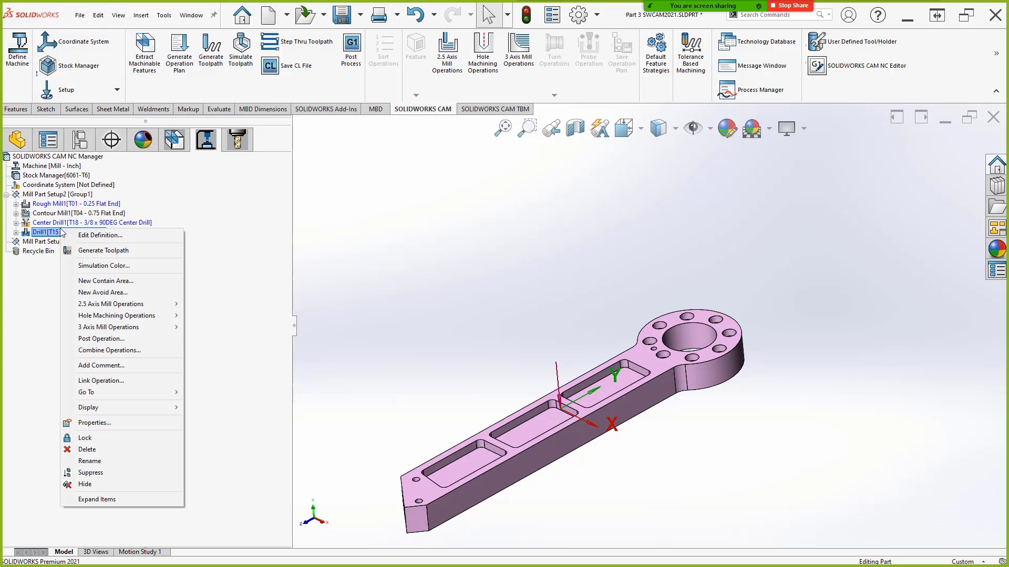
pyautogui.click(108, 237)
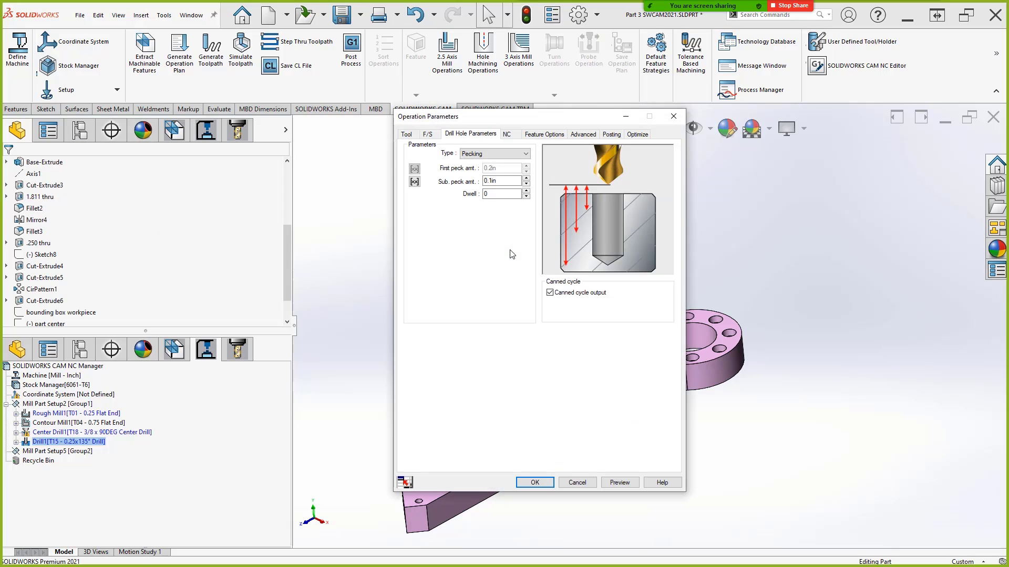
pyautogui.click(406, 134)
pyautogui.moveTo(462, 120); pyautogui.dragTo(483, 146)
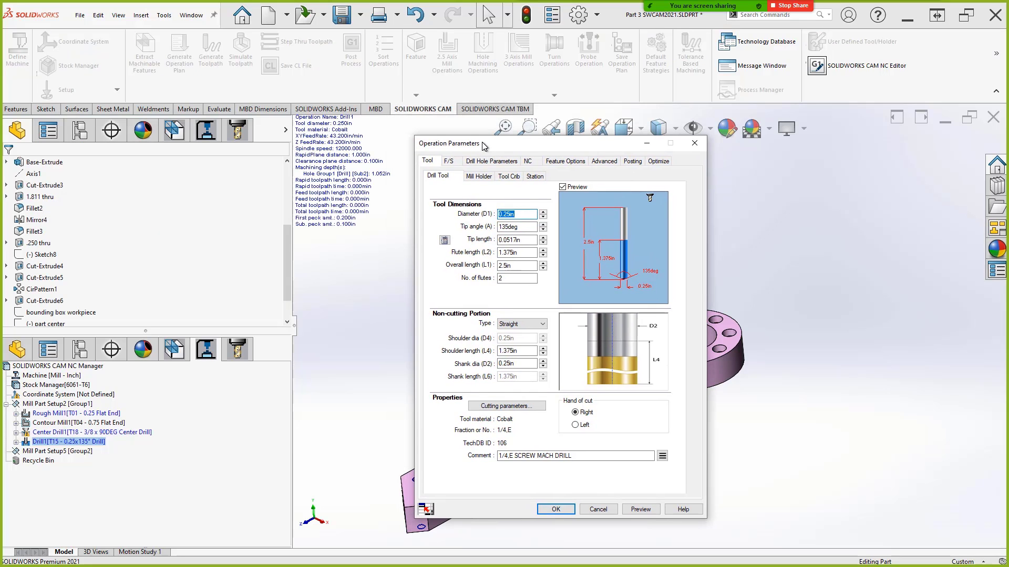
pyautogui.click(508, 176)
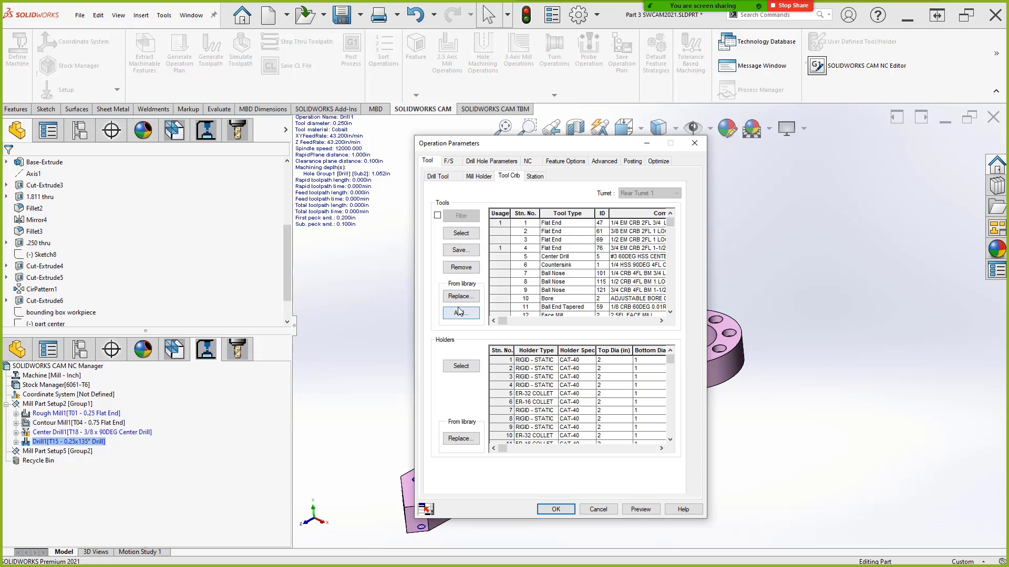
# - Add the multi point thread mill with ID 4, #10-24 CRB MP, from the library to the tool crib
pyautogui.click(460, 313)
pyautogui.click(472, 66)
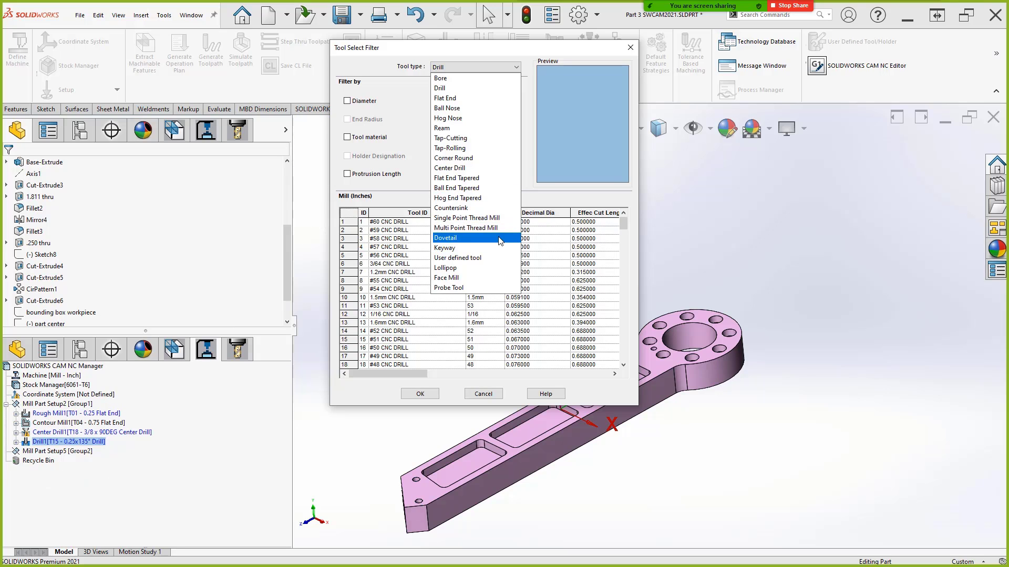
pyautogui.click(477, 230)
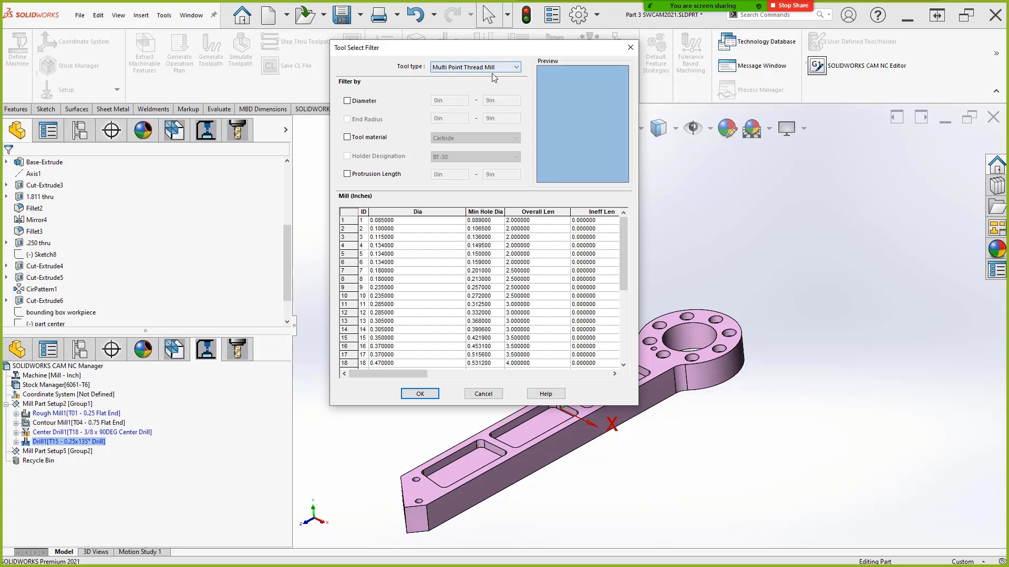
pyautogui.click(345, 248)
pyautogui.click(423, 395)
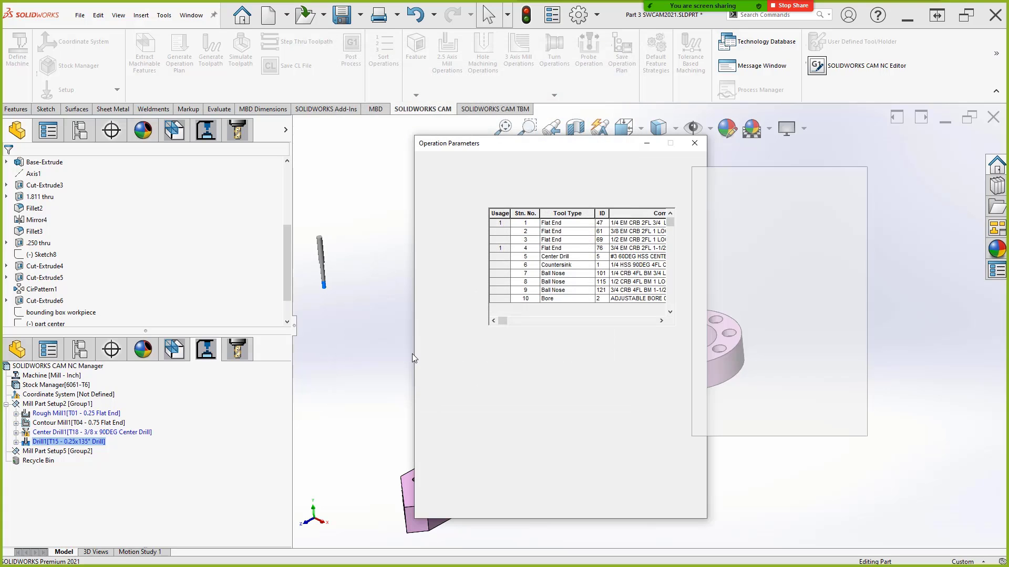
pyautogui.click(497, 307)
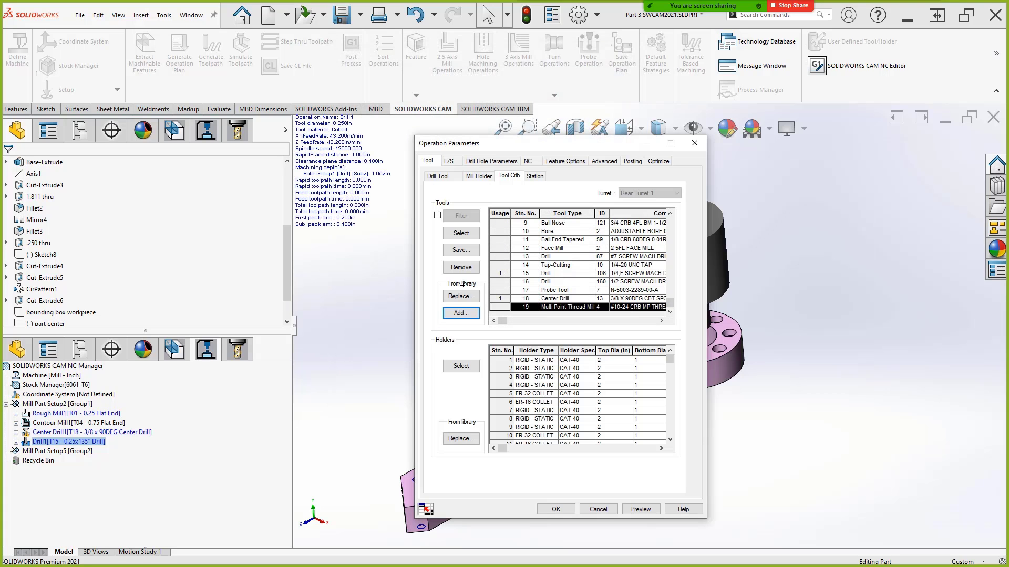
# - Try to assign the station 19 multi point thread mill to Drill1, and cancel the operation parameters
pyautogui.click(461, 233)
pyautogui.click(573, 311)
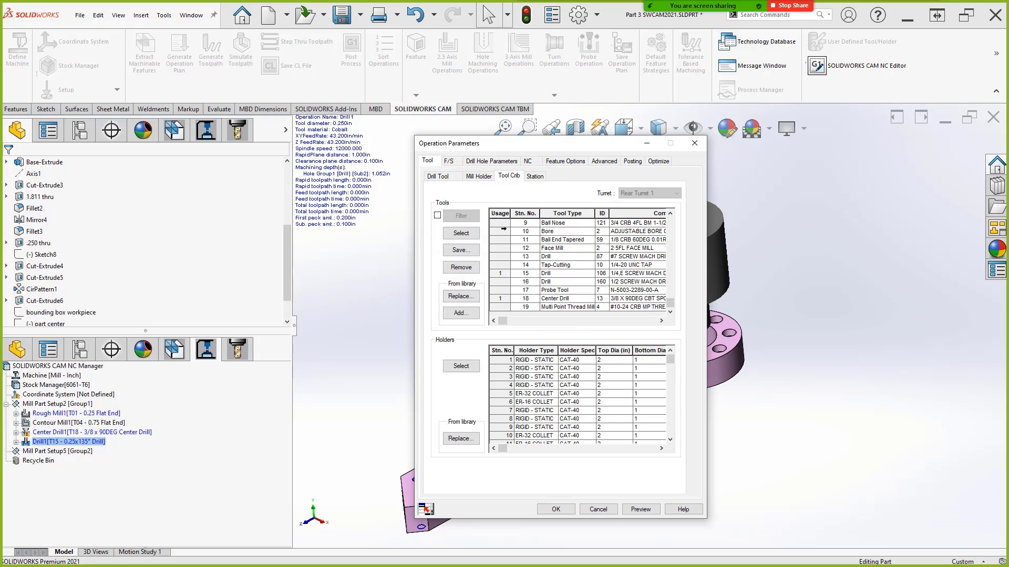
pyautogui.click(599, 510)
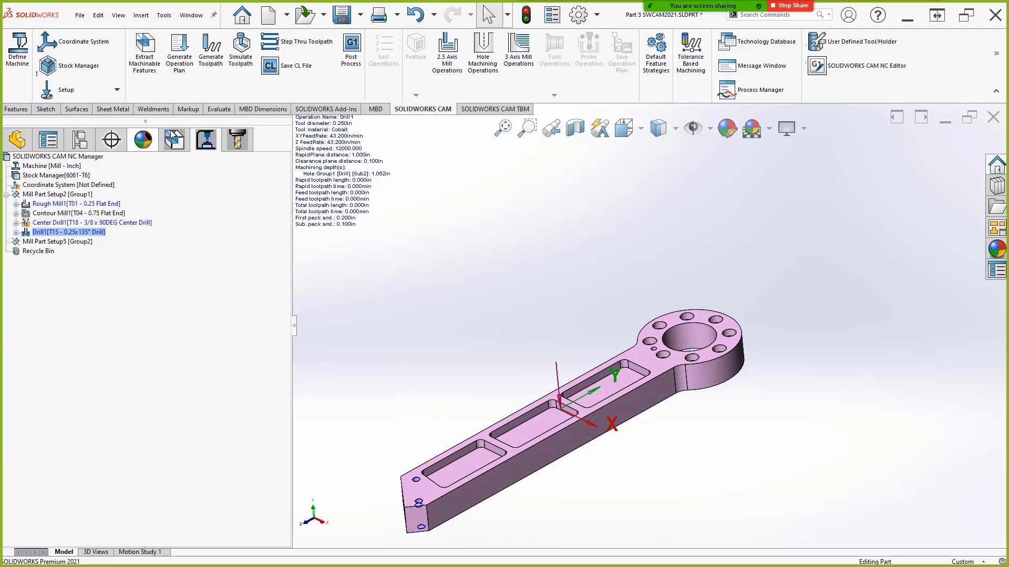
# - Change the machining strategy of Hole Group1 under Mill Part Setup2 to Thread
pyautogui.rightClick(65, 270)
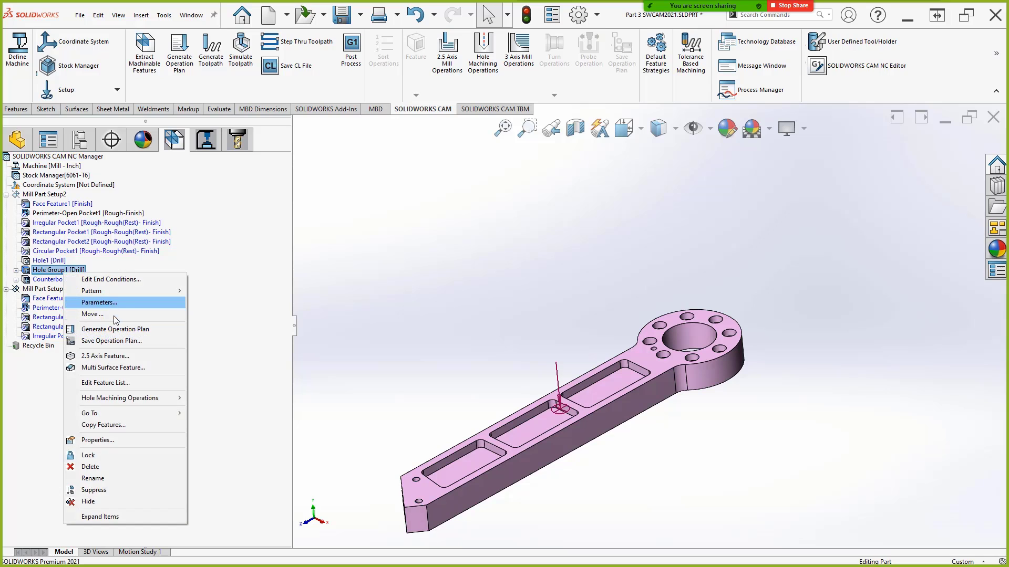
pyautogui.click(108, 301)
pyautogui.click(481, 294)
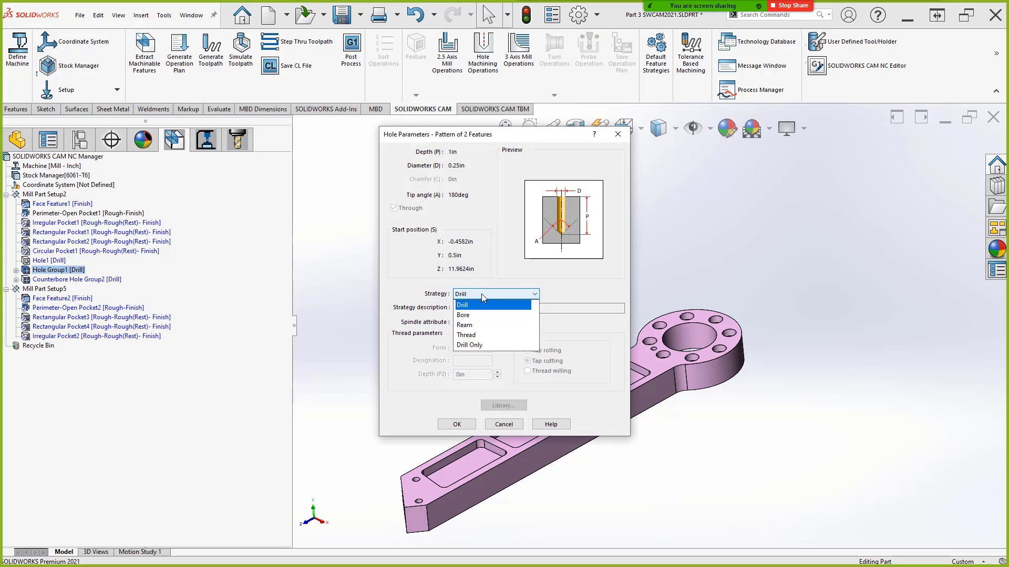
pyautogui.click(473, 334)
pyautogui.click(457, 425)
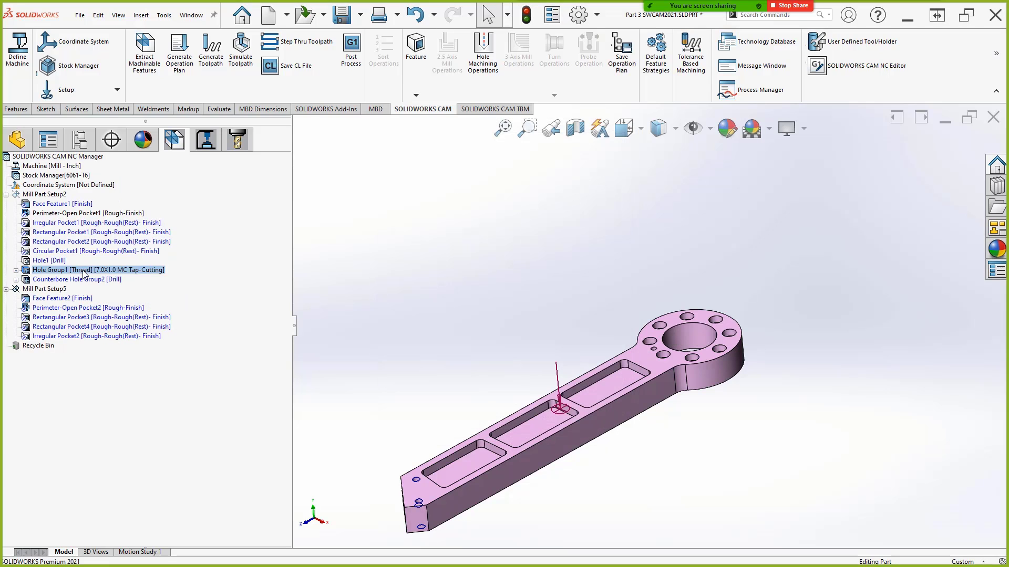
# - Generate the operation plan for the threaded Hole Group1, regenerating its existing operations
pyautogui.rightClick(84, 270)
pyautogui.click(129, 331)
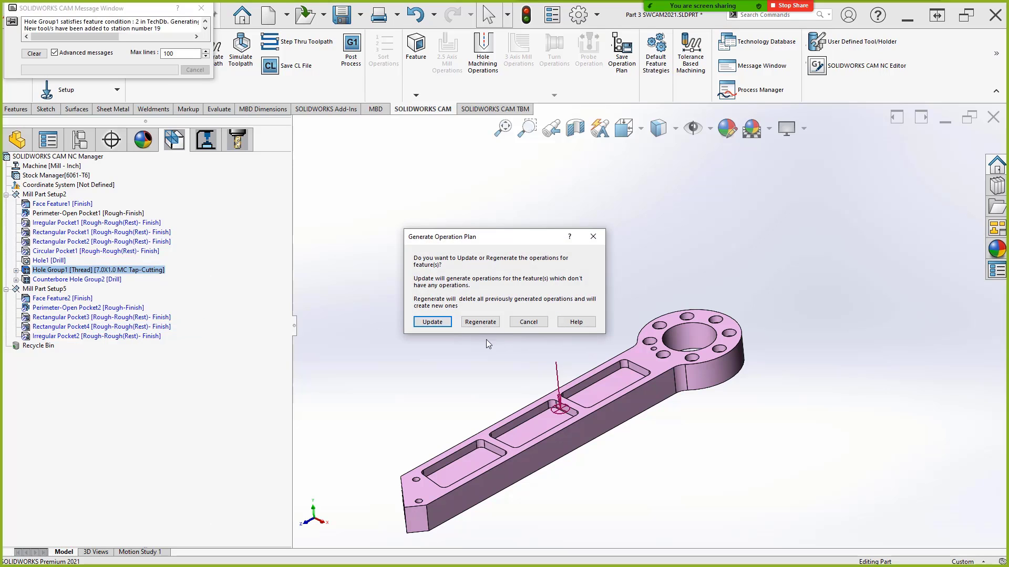
pyautogui.click(477, 322)
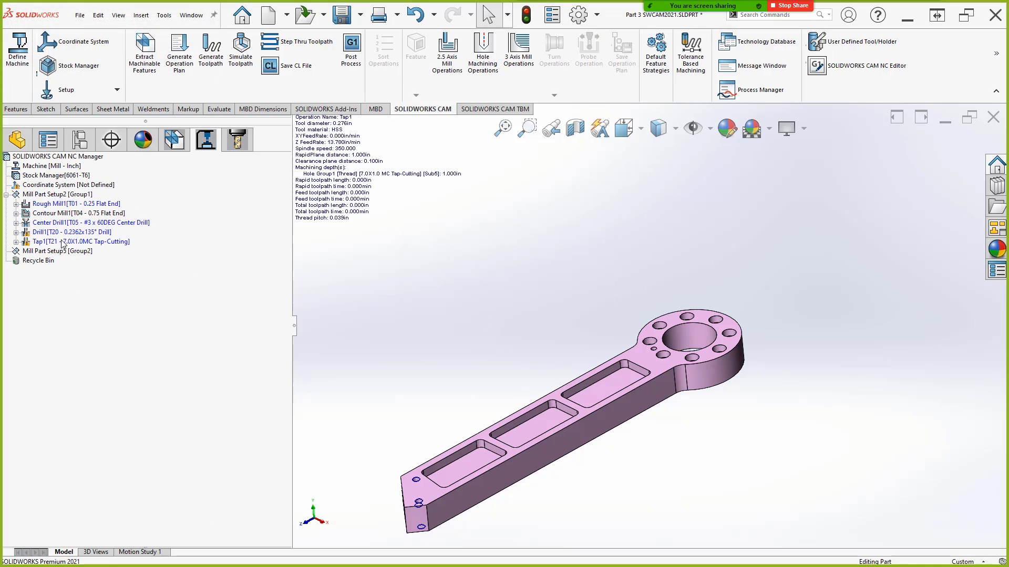
# - Open the Tap1 operation definition and try to assign the station 19 multi point thread mill from the tool crib
pyautogui.rightClick(64, 242)
pyautogui.click(112, 247)
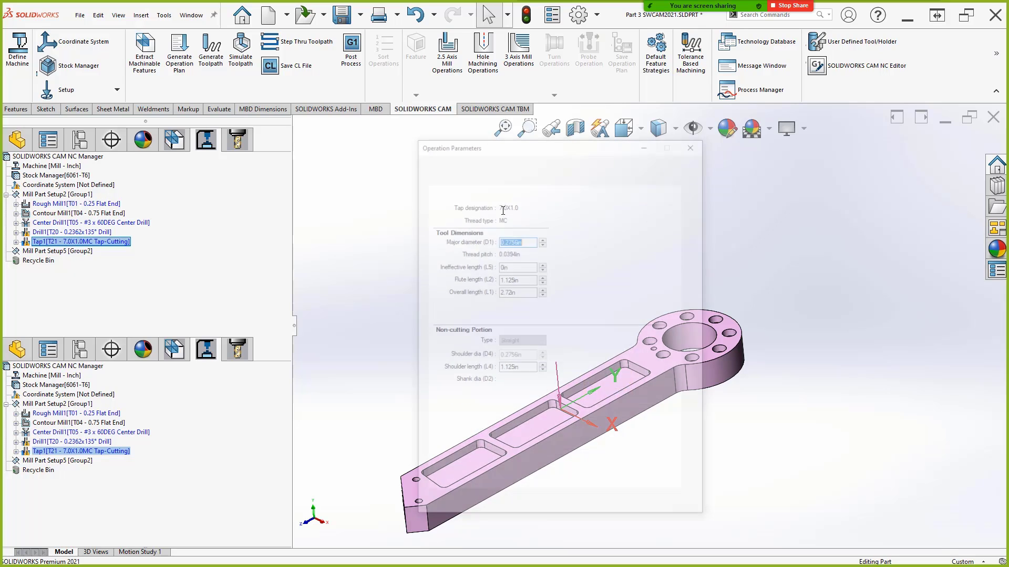
pyautogui.click(498, 176)
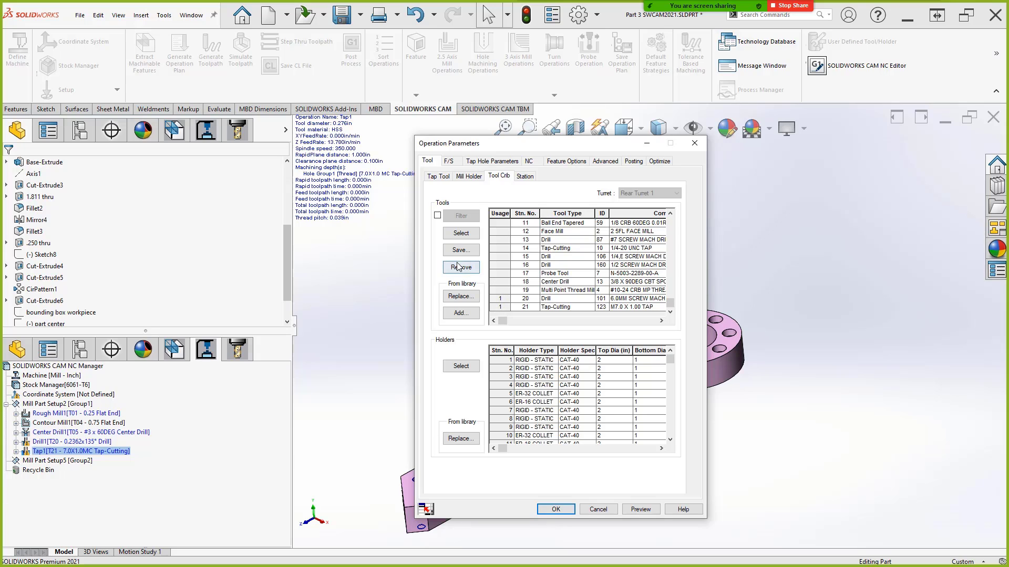
pyautogui.click(520, 290)
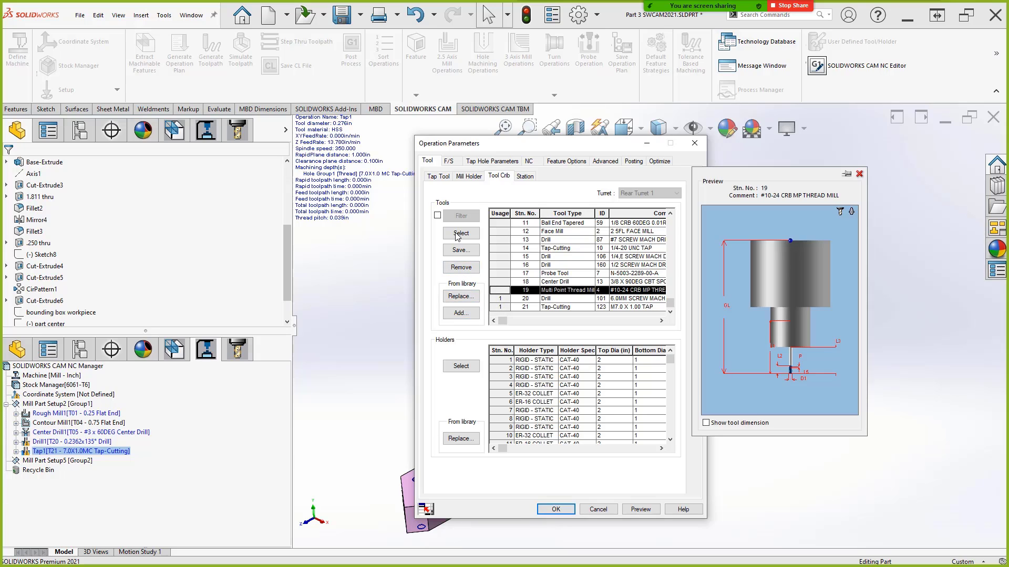
pyautogui.click(458, 233)
pyautogui.click(572, 309)
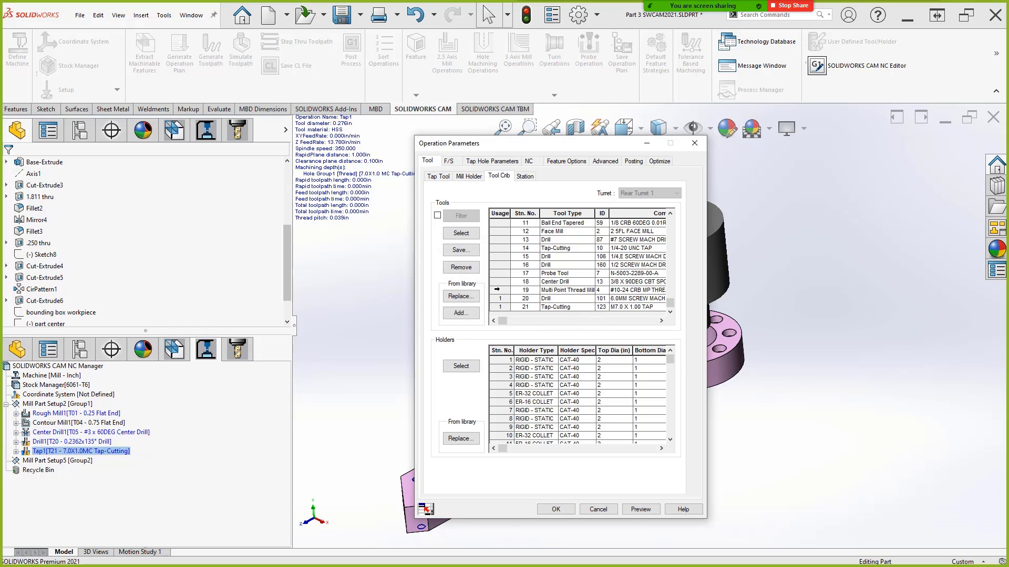
# - Preview the station 19 thread mill, compare it with the tap's tool dimensions in Tap1, and accept the operation parameters
pyautogui.click(499, 292)
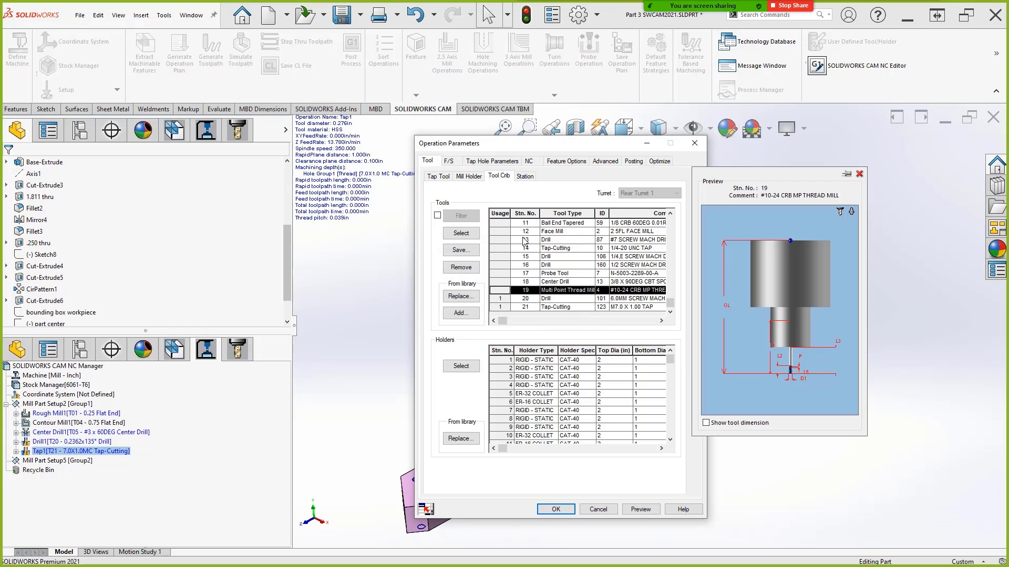
pyautogui.click(438, 176)
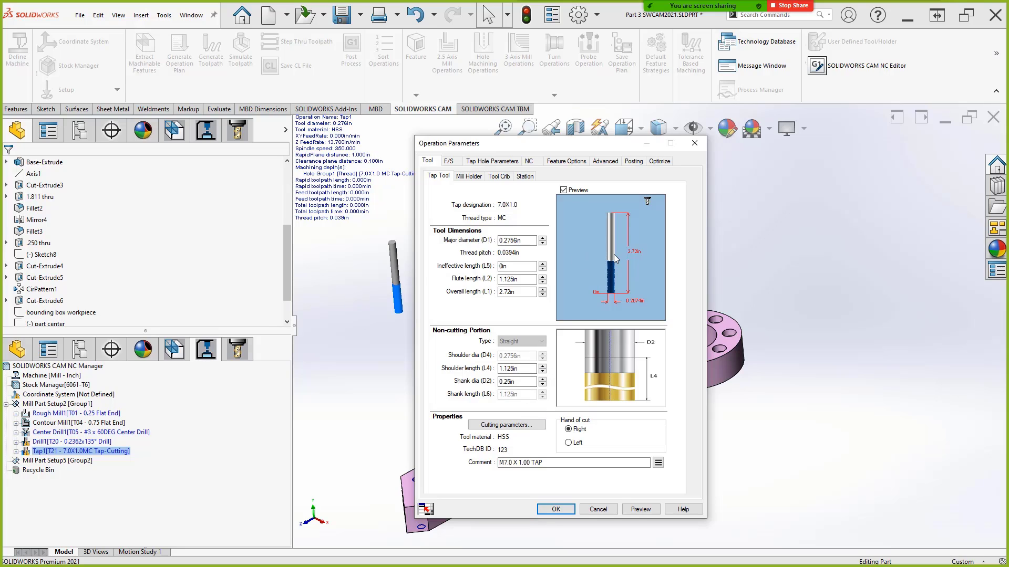
pyautogui.click(555, 510)
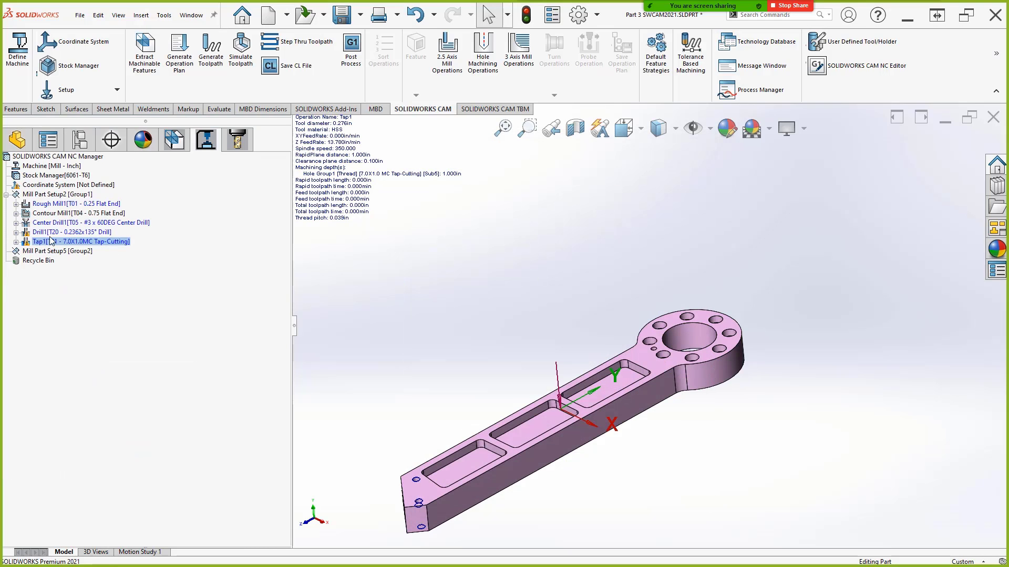
# - Change the threading method of Hole Group1 under Mill Part Setup2 from tap cutting to thread milling
pyautogui.click(171, 140)
pyautogui.rightClick(91, 272)
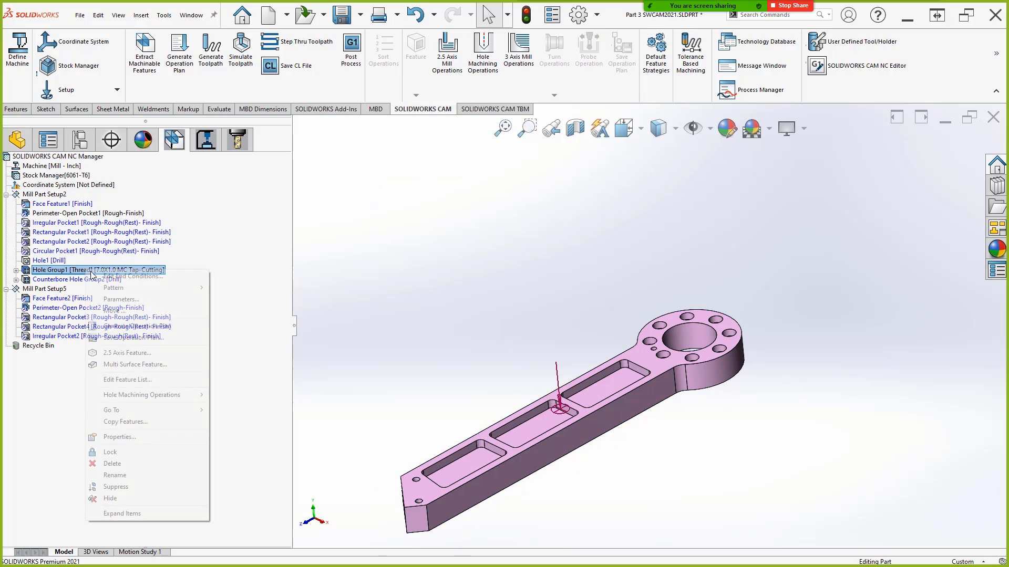
pyautogui.click(136, 299)
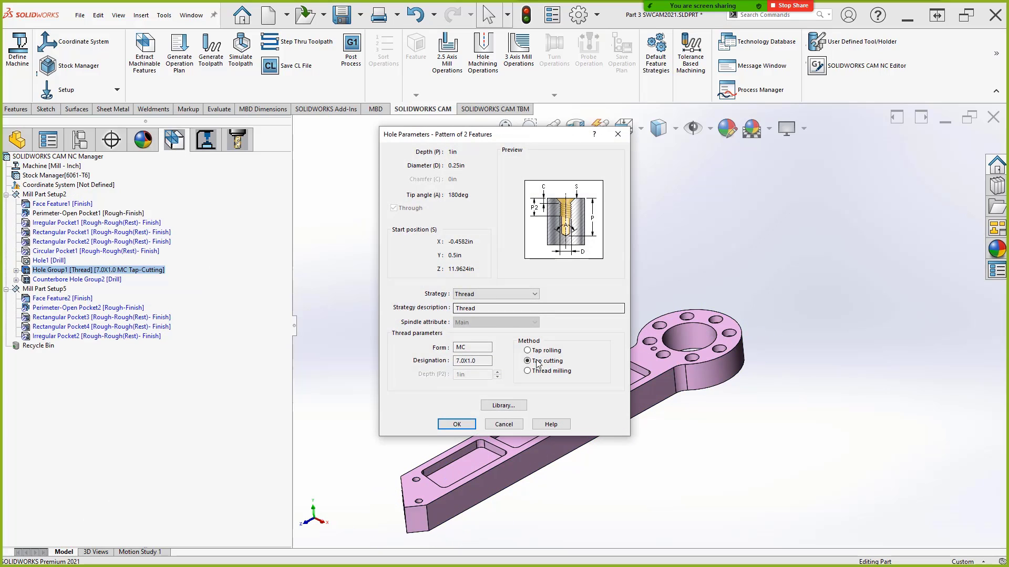
pyautogui.click(540, 371)
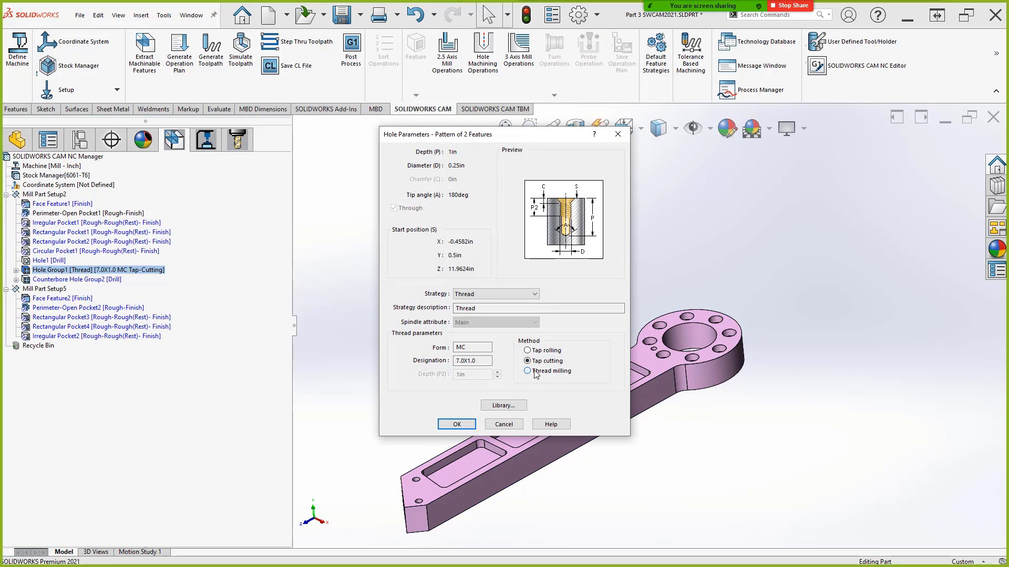
pyautogui.click(457, 424)
# - Generate the operation plan for the thread-milled Hole Group1, regenerating its existing operations
pyautogui.rightClick(107, 270)
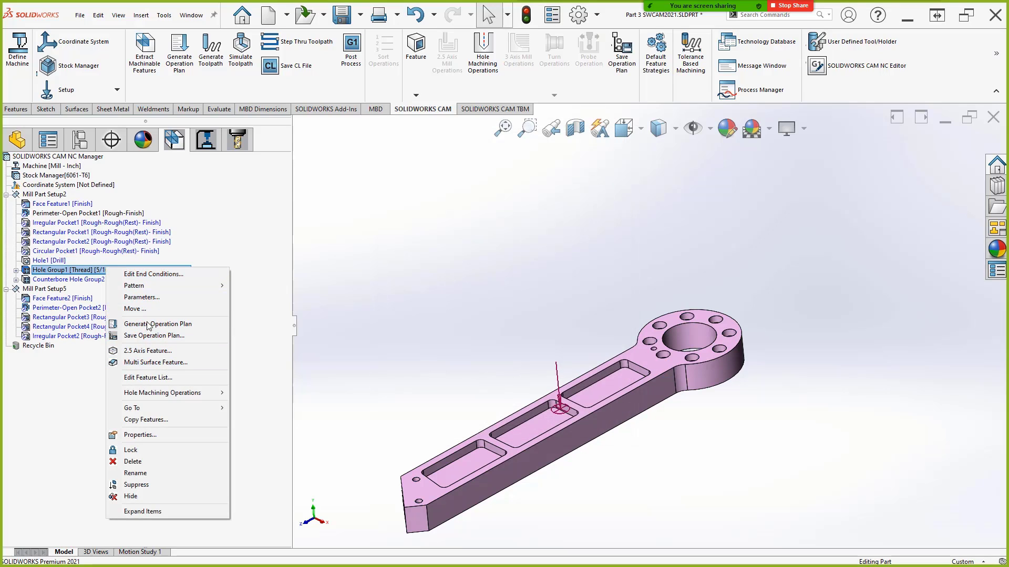
pyautogui.click(148, 326)
pyautogui.click(475, 322)
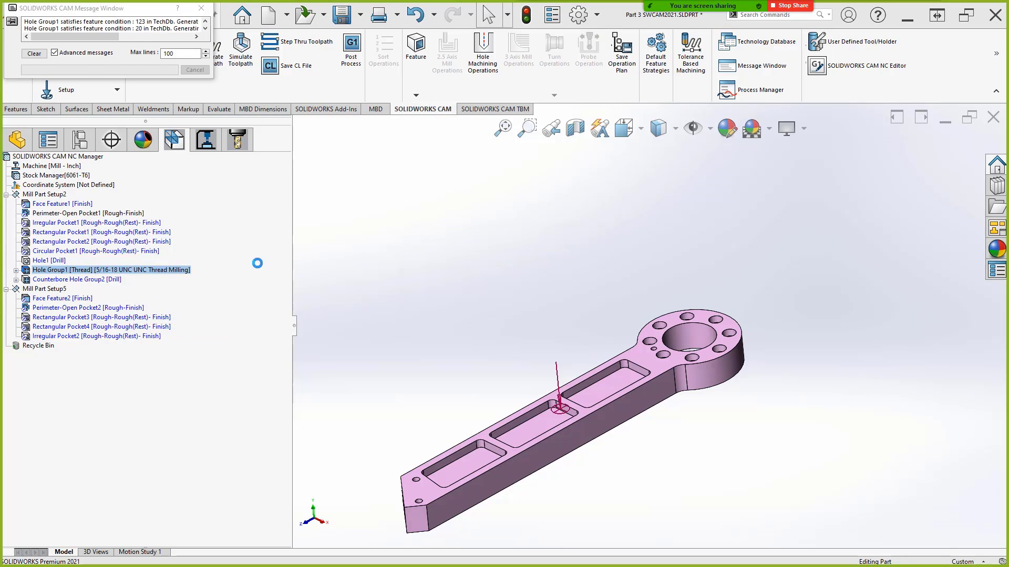
# - Open the Thread Mill1 operation definition and assign the station 19 multi point thread mill from the tool crib
pyautogui.rightClick(150, 244)
pyautogui.click(211, 254)
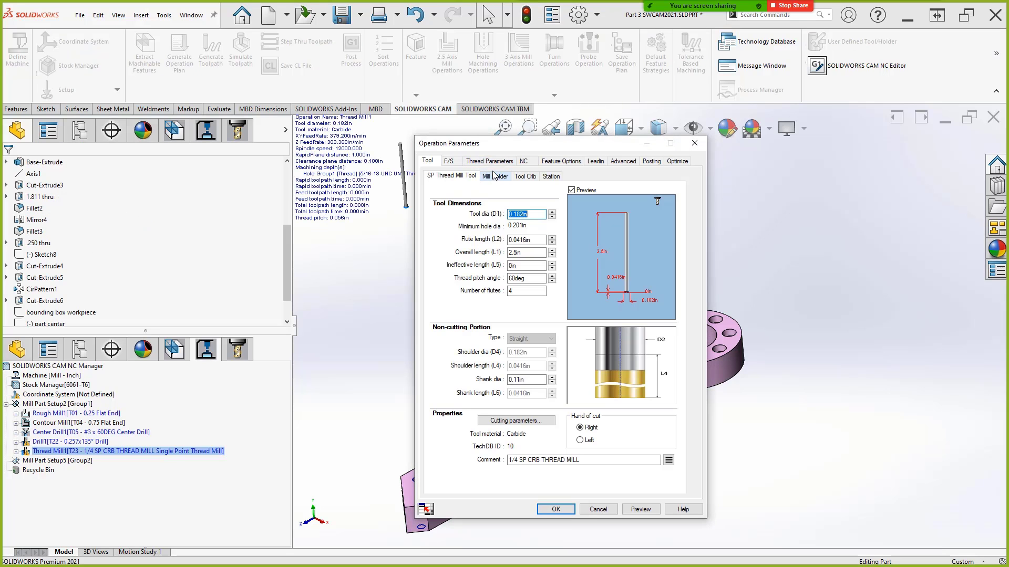
pyautogui.click(491, 162)
pyautogui.click(428, 161)
pyautogui.click(525, 176)
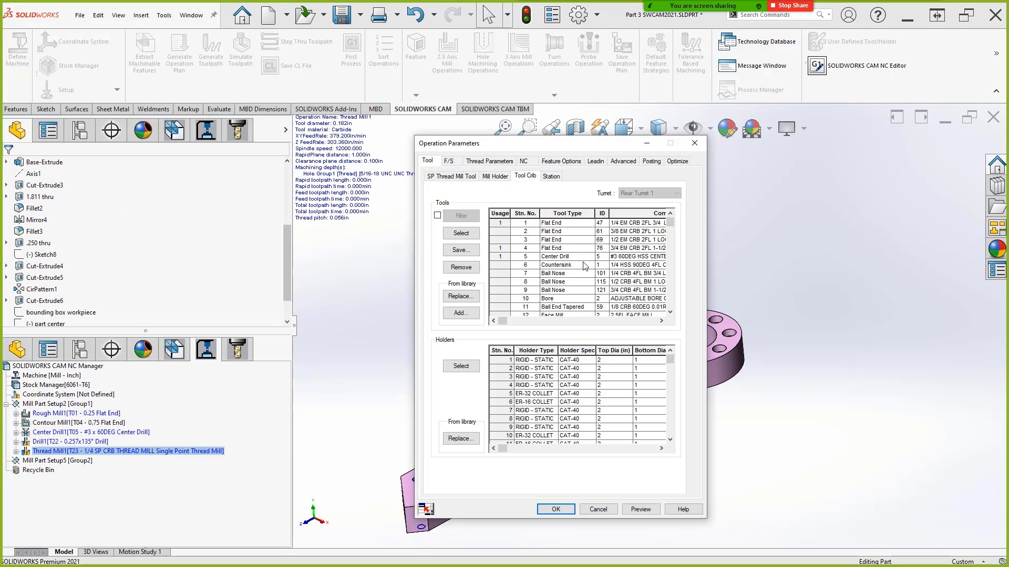
pyautogui.scroll(-4, 518, 288)
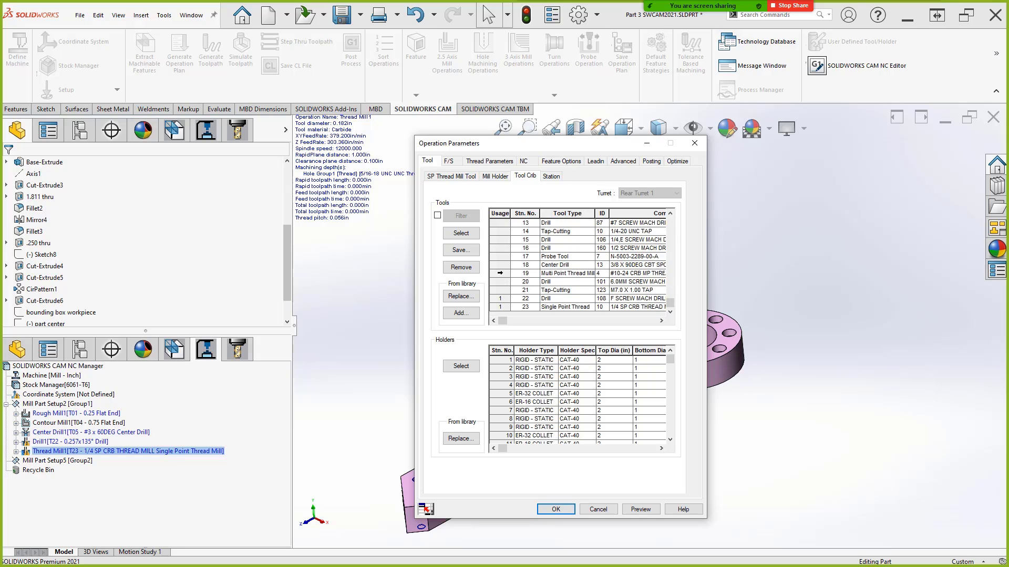
pyautogui.click(525, 273)
pyautogui.click(461, 233)
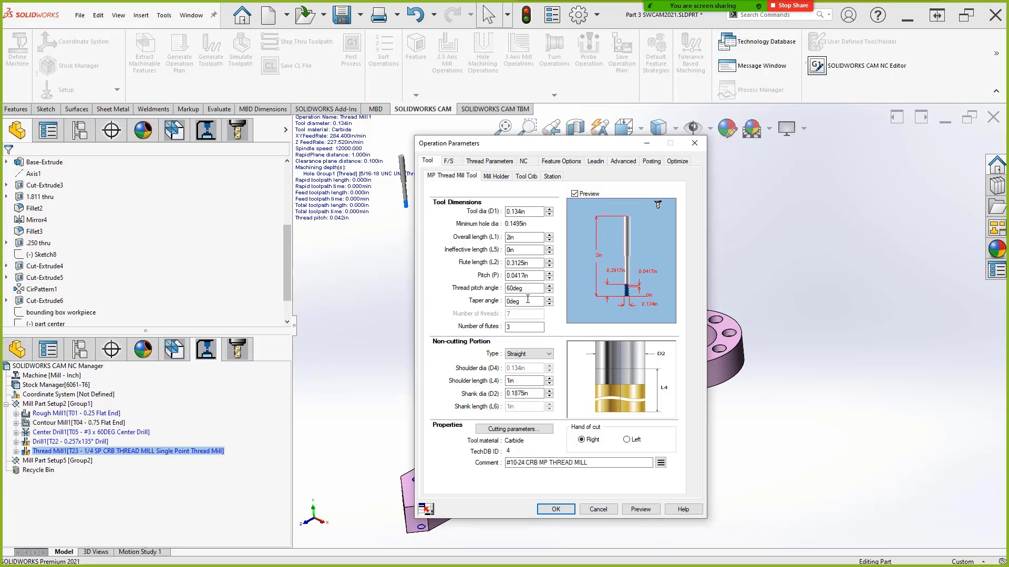
# - Set the multi point thread mill's taper angle to 15 degrees, inspect the tool preview up close, and accept the operation parameters
pyautogui.moveTo(522, 302); pyautogui.dragTo(470, 301)
pyautogui.click(532, 301)
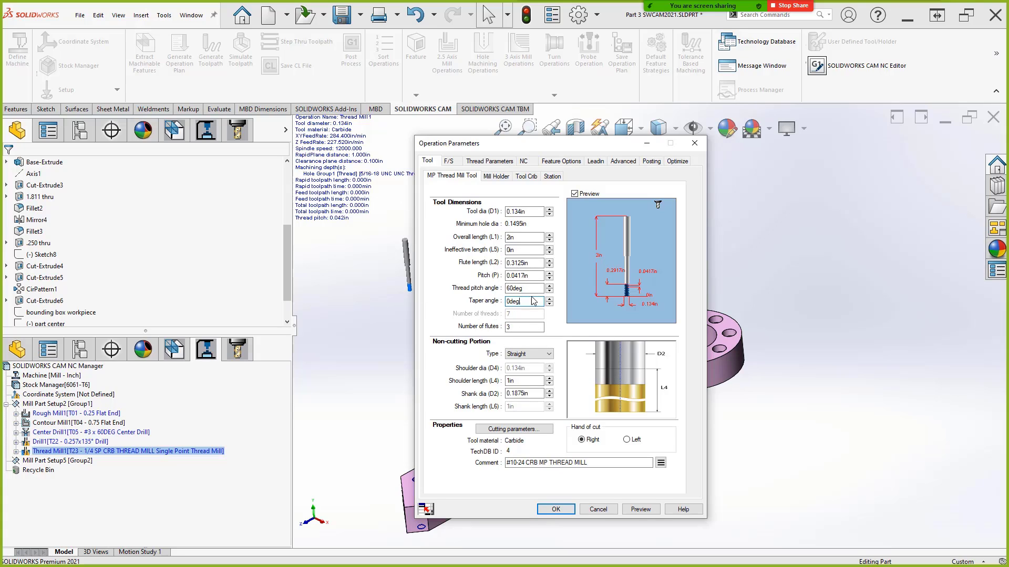
pyautogui.moveTo(534, 301); pyautogui.dragTo(426, 300)
pyautogui.click(527, 303)
pyautogui.moveTo(530, 301); pyautogui.dragTo(434, 302)
pyautogui.write('15')
pyautogui.click(591, 289)
pyautogui.scroll(8, 635, 292)
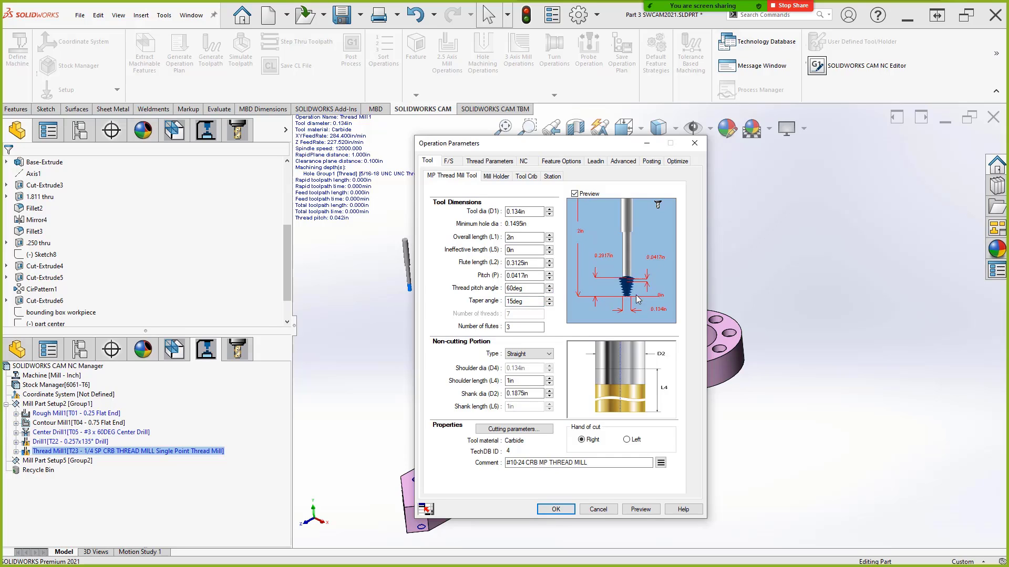
pyautogui.scroll(4, 635, 285)
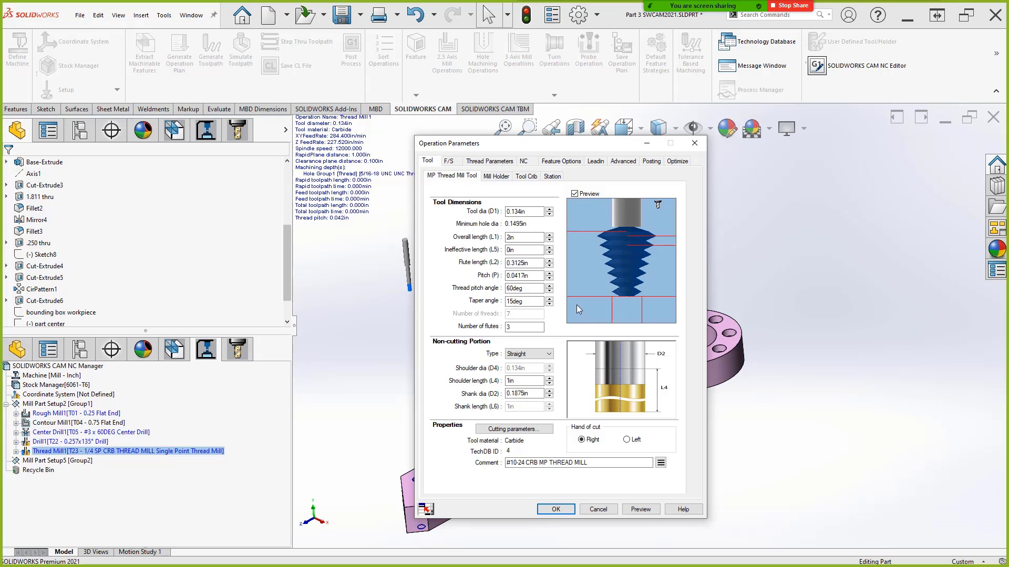
pyautogui.click(559, 508)
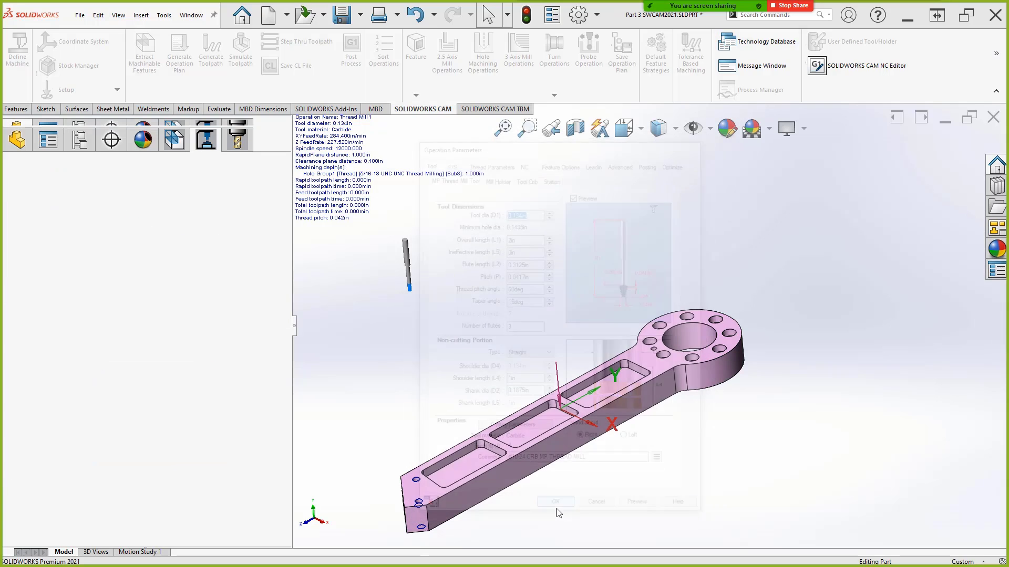
# - Switch to the PowerPoint slide show and show the Universal Post Generator item on the SOLIDWORKS CAM 2020 slide
pyautogui.hotkey('alt', 'Tab')
pyautogui.click(662, 344)
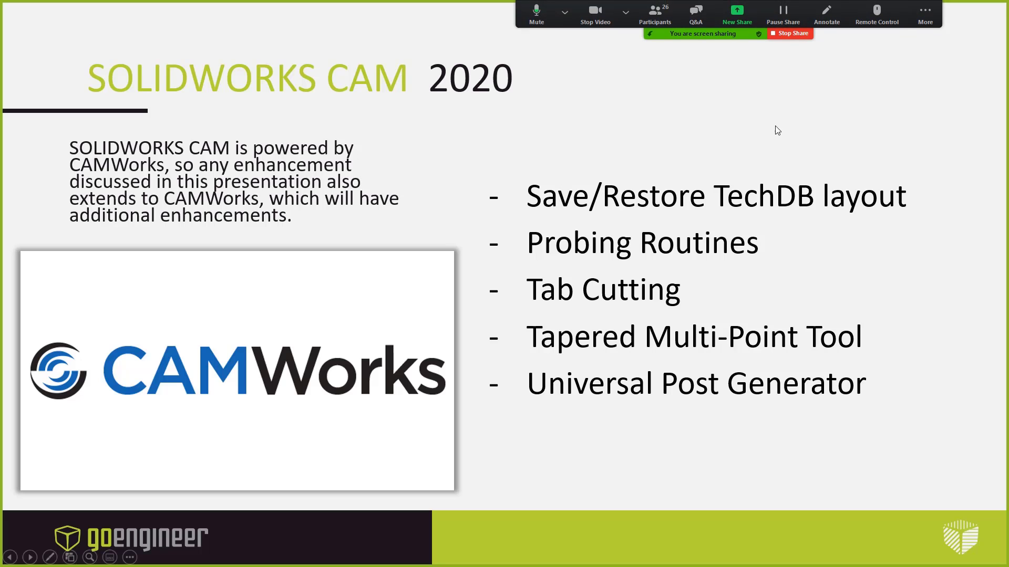
pyautogui.hotkey('alt', 'Tab')
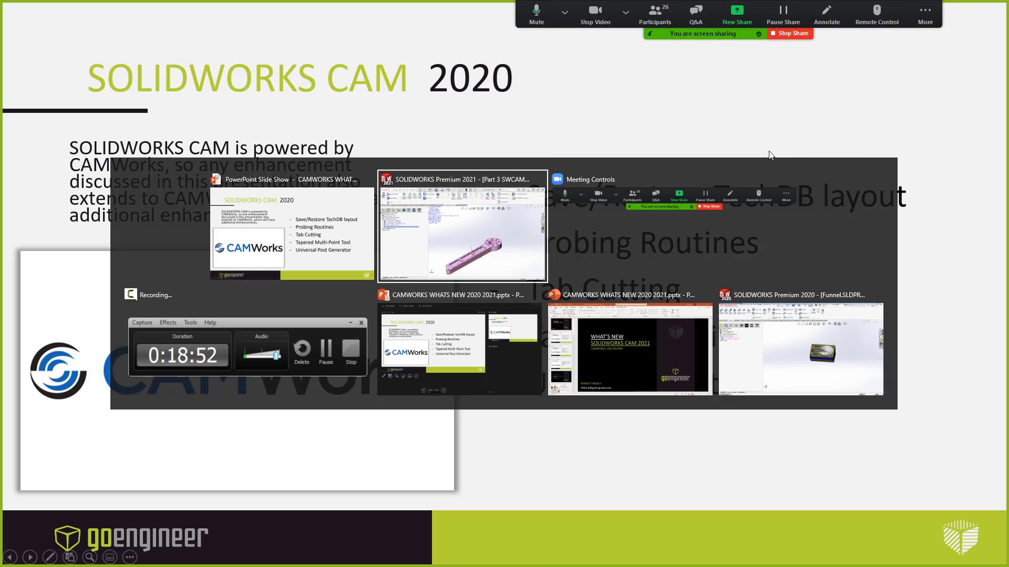
pyautogui.hotkey('alt', 'Tab')
pyautogui.hotkey('alt', 'Tab')
pyautogui.hotkey('alt', 'Tab')
pyautogui.hotkey('alt', 'Tab')
pyautogui.hotkey('alt', 'Tab')
pyautogui.hotkey('alt', 'Tab')
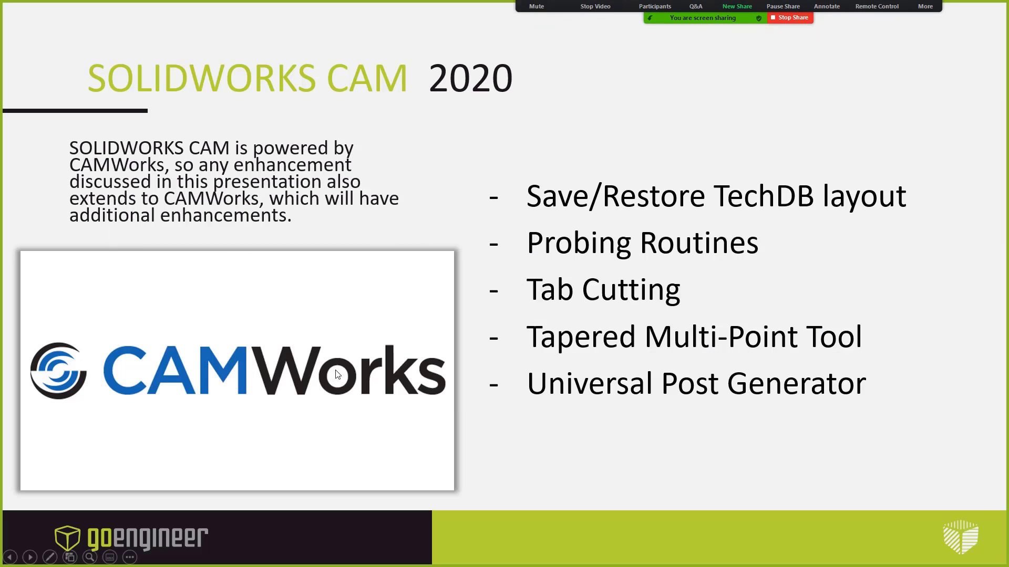
# - Look through the Desktop folder in File Explorer, close it, and exit the slide show
pyautogui.press('super')
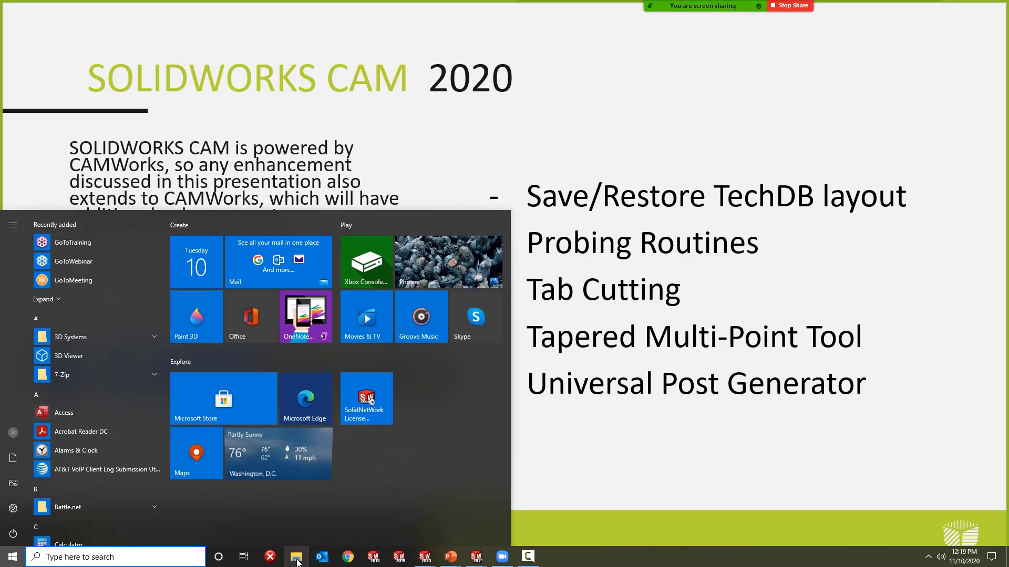
pyautogui.click(304, 554)
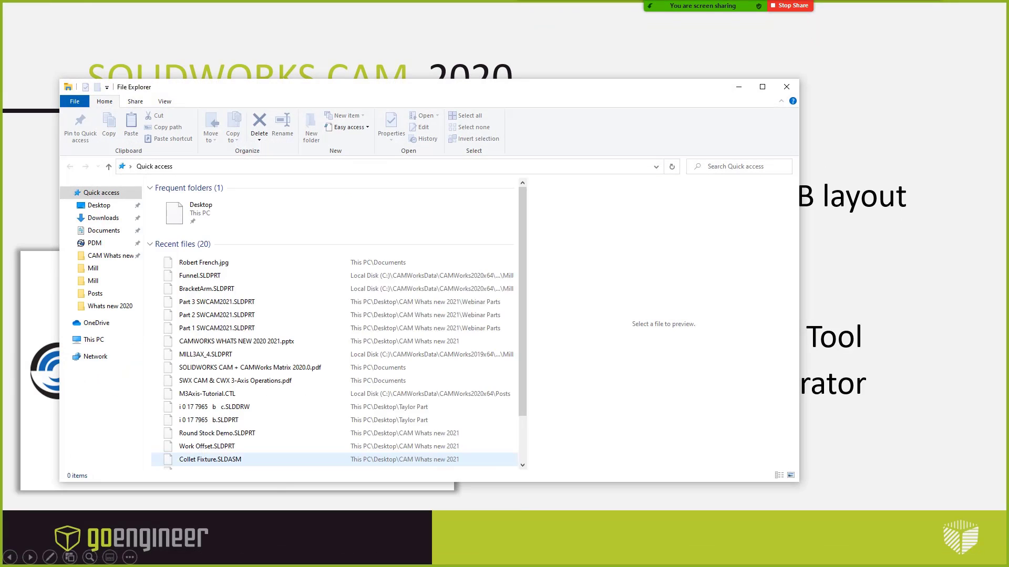
pyautogui.click(97, 205)
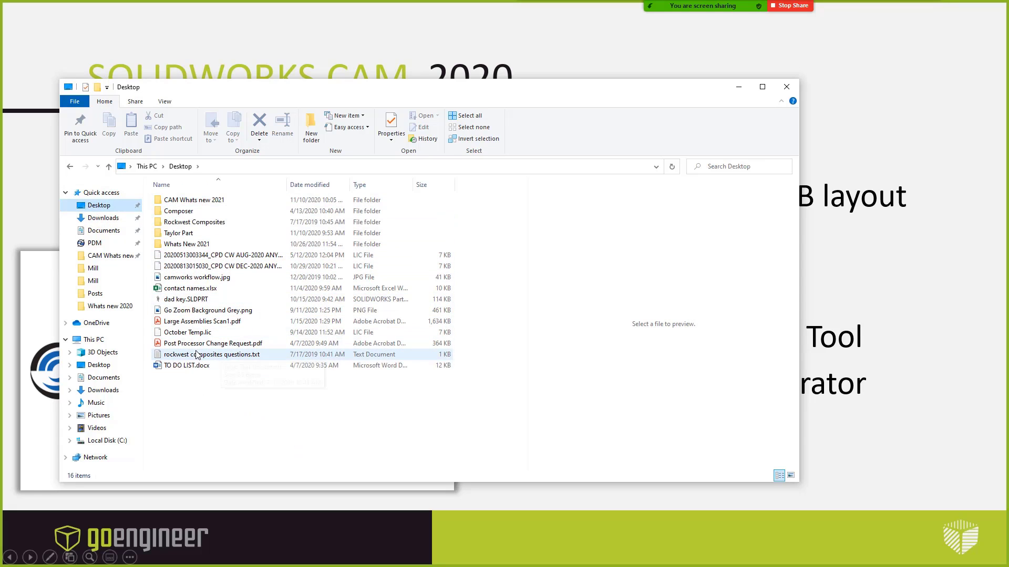
pyautogui.click(786, 87)
pyautogui.click(777, 93)
pyautogui.press('Escape')
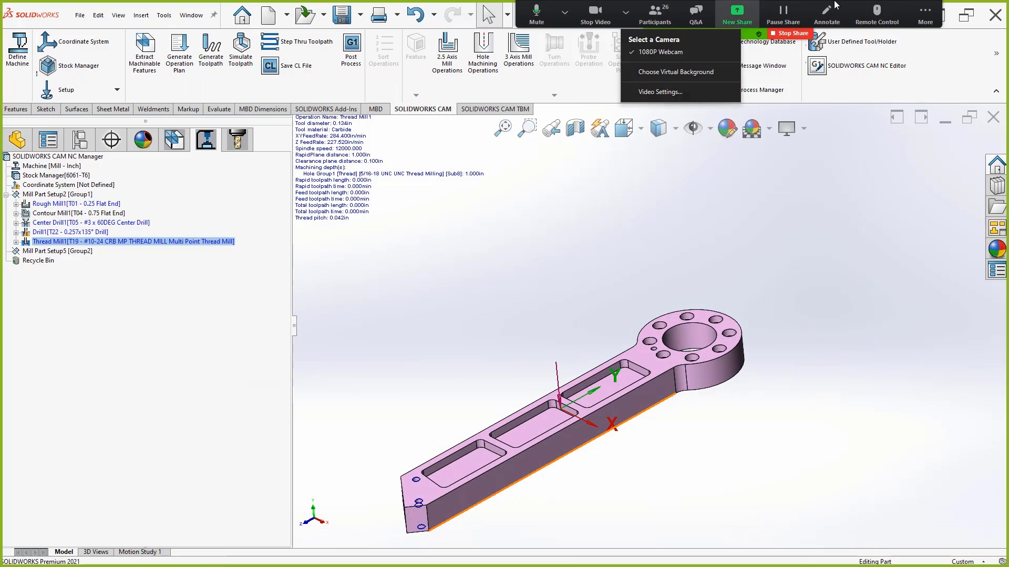
# - Shrink and move the SOLIDWORKS window to uncover the desktop icons and launch the UPG shortcut
pyautogui.click(926, 14)
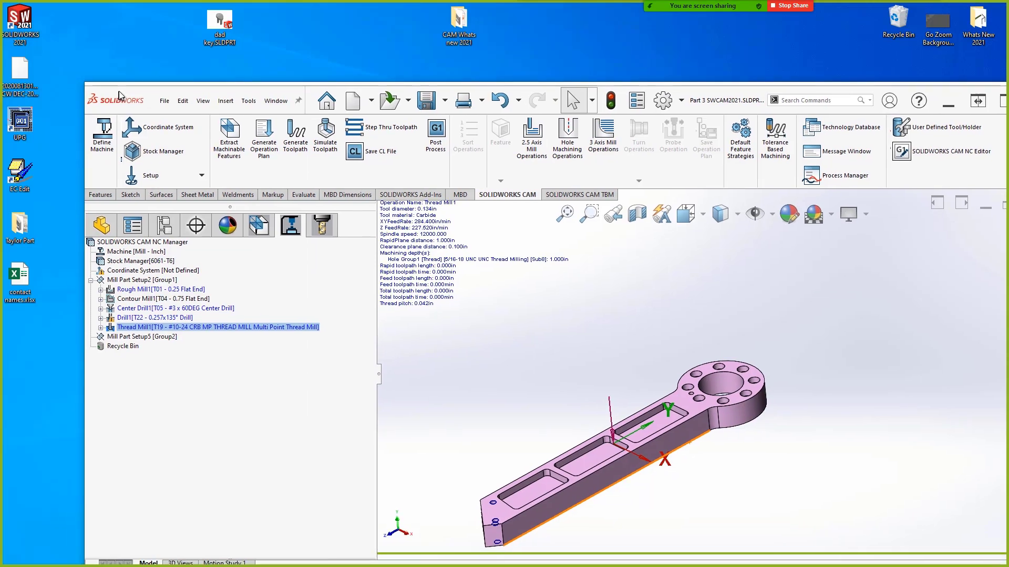
pyautogui.moveTo(113, 96); pyautogui.dragTo(106, 66)
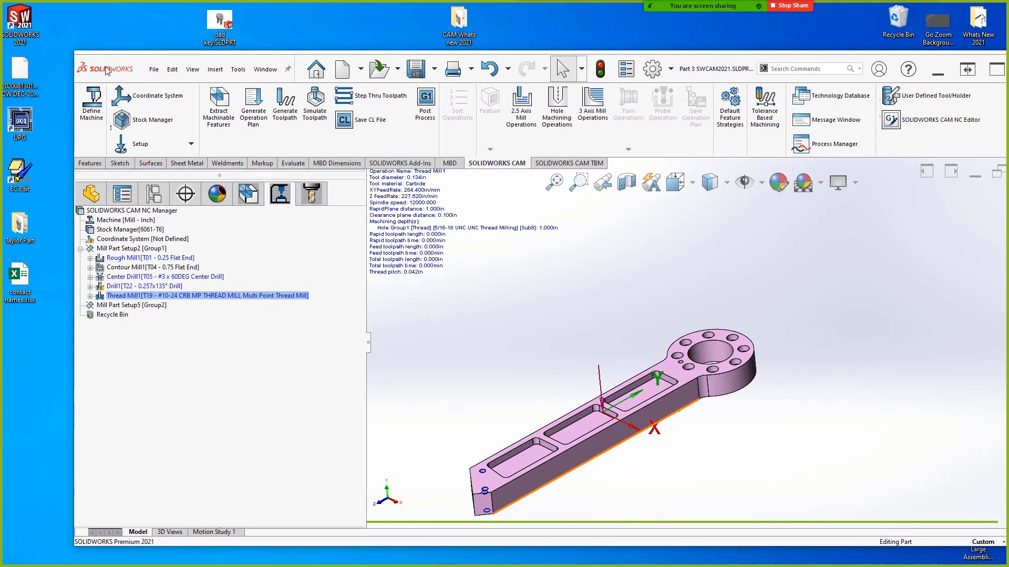
pyautogui.click(21, 124)
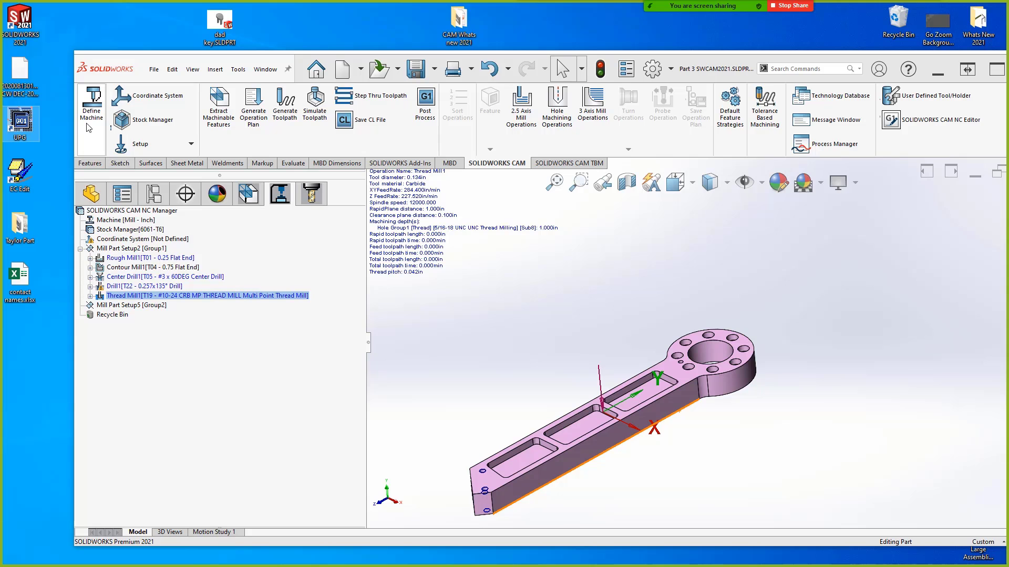
# - Launch the CAMWorks Universal Post Generator from the desktop
pyautogui.doubleClick(32, 134)
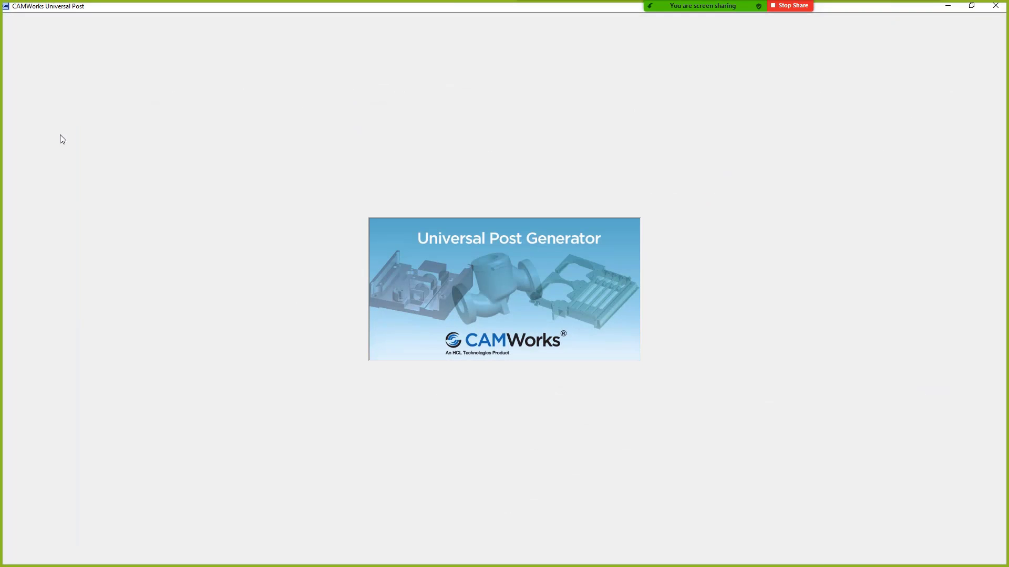
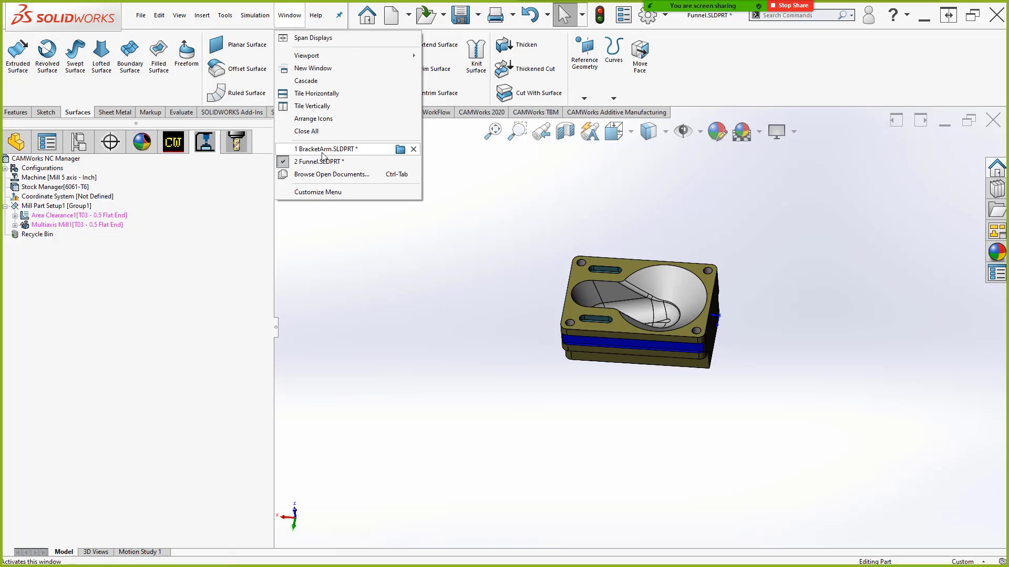
# - Switch to the open BracketArm.SLDPRT part document
pyautogui.click(321, 146)
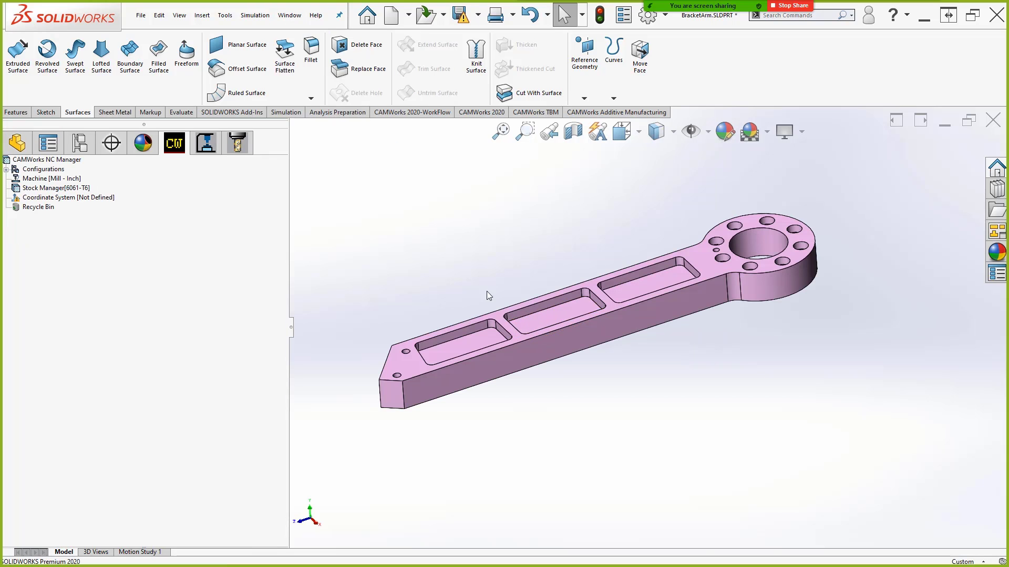
pyautogui.scroll(-5, 494, 292)
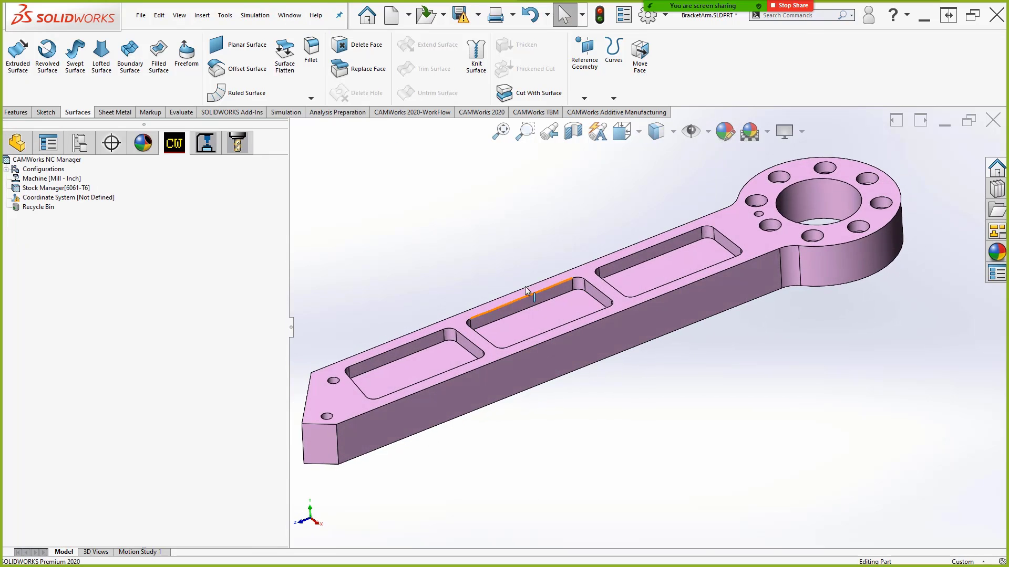
pyautogui.scroll(3, 526, 291)
# - Review the CAMWorks mill feature options for chamfering curve features and max face angle, and accept the dialog with both settings kept
pyautogui.click(225, 16)
pyautogui.click(225, 16)
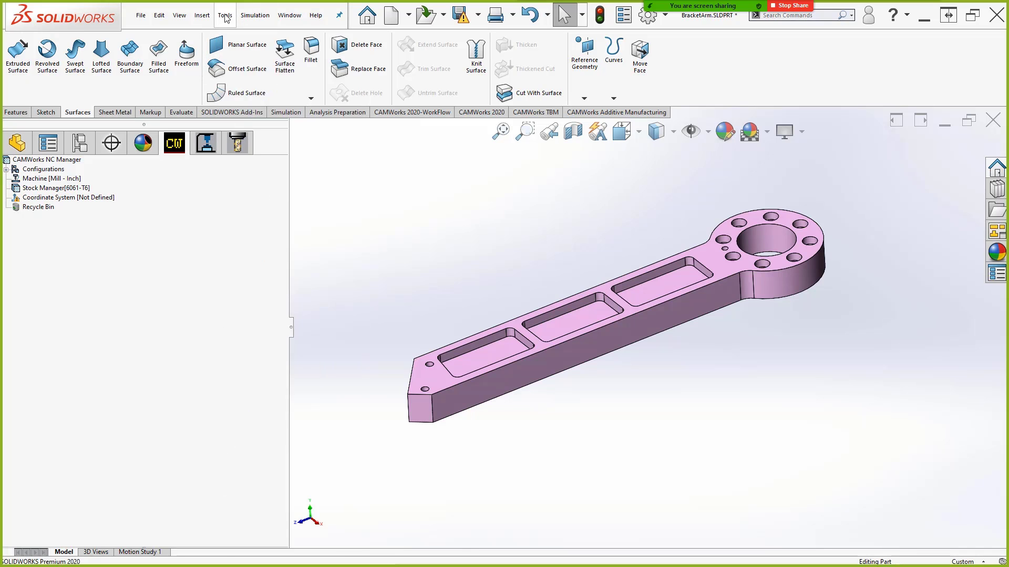
pyautogui.click(225, 16)
pyautogui.moveTo(273, 82)
pyautogui.click(411, 356)
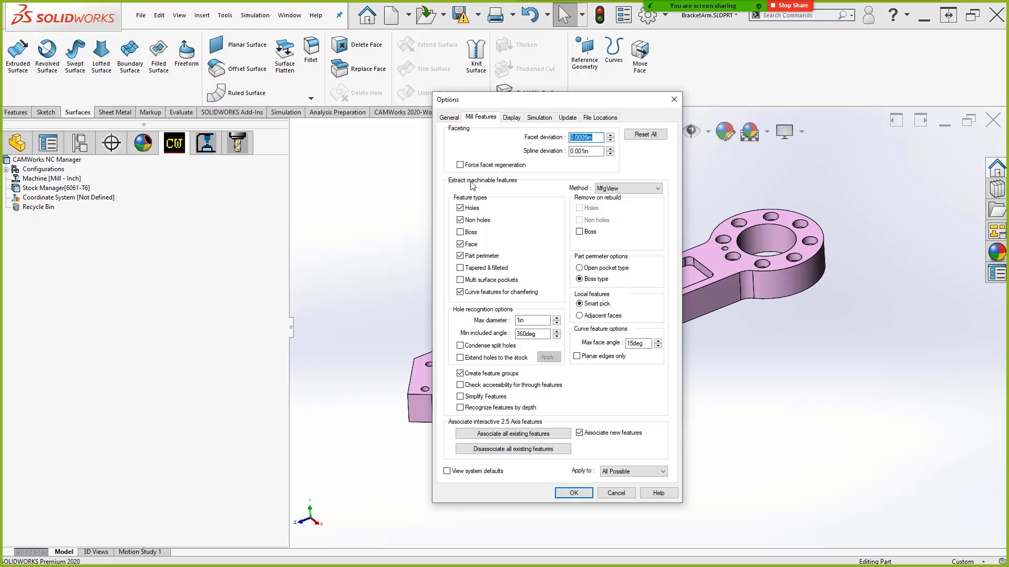
pyautogui.click(473, 185)
pyautogui.press('ctrl')
pyautogui.click(463, 292)
pyautogui.click(463, 293)
pyautogui.press('ctrl')
pyautogui.click(647, 343)
pyautogui.press('ctrl')
pyautogui.click(569, 494)
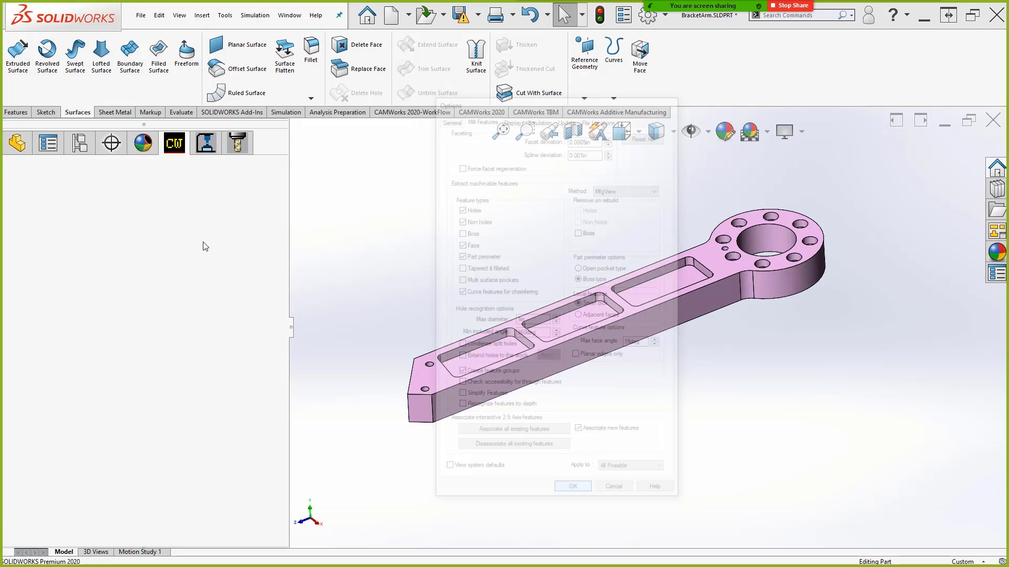
# - Extract the machinable features of the bracket arm
pyautogui.rightClick(55, 160)
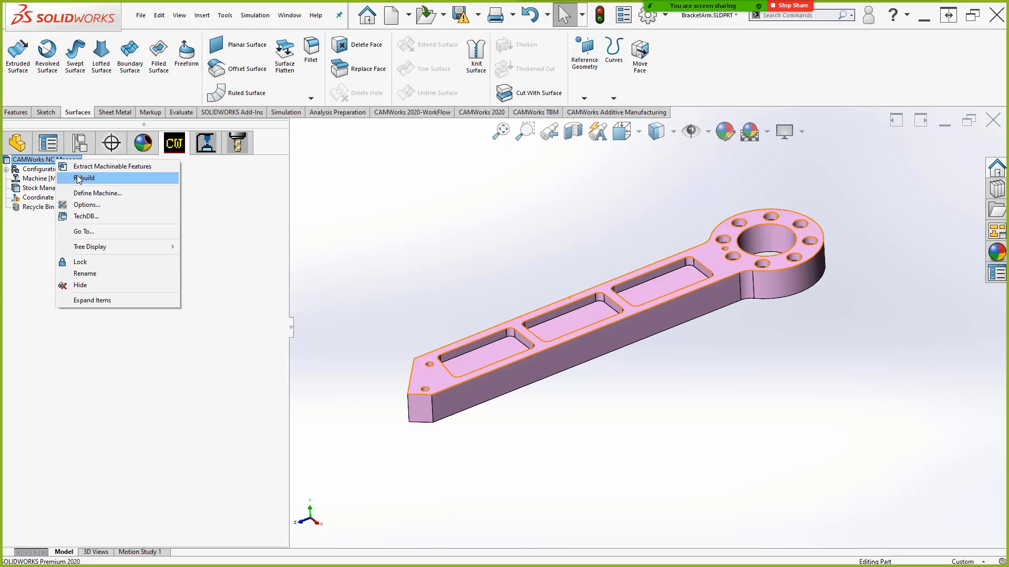
pyautogui.click(112, 167)
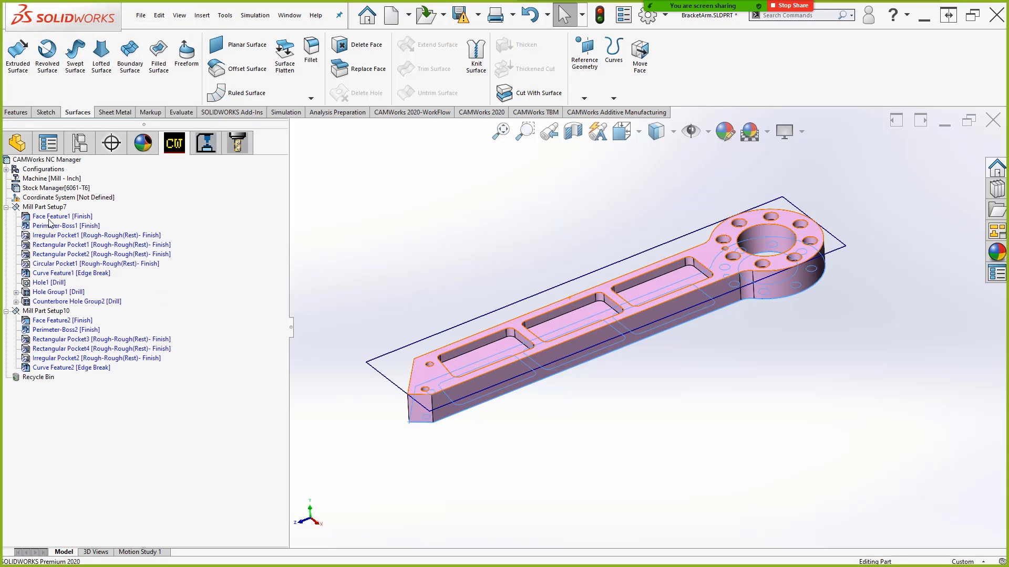
# - Inspect the stock and the machining directions of Mill Part Setup7 and Mill Part Setup10 on the model
pyautogui.click(50, 188)
pyautogui.moveTo(418, 298); pyautogui.dragTo(488, 324, button='middle')
pyautogui.click(44, 208)
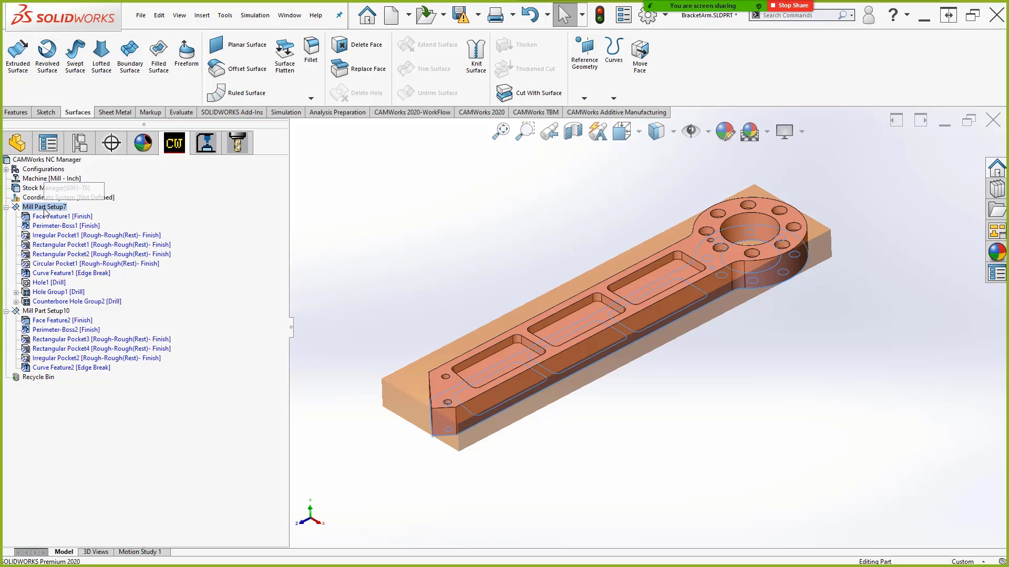
pyautogui.click(58, 312)
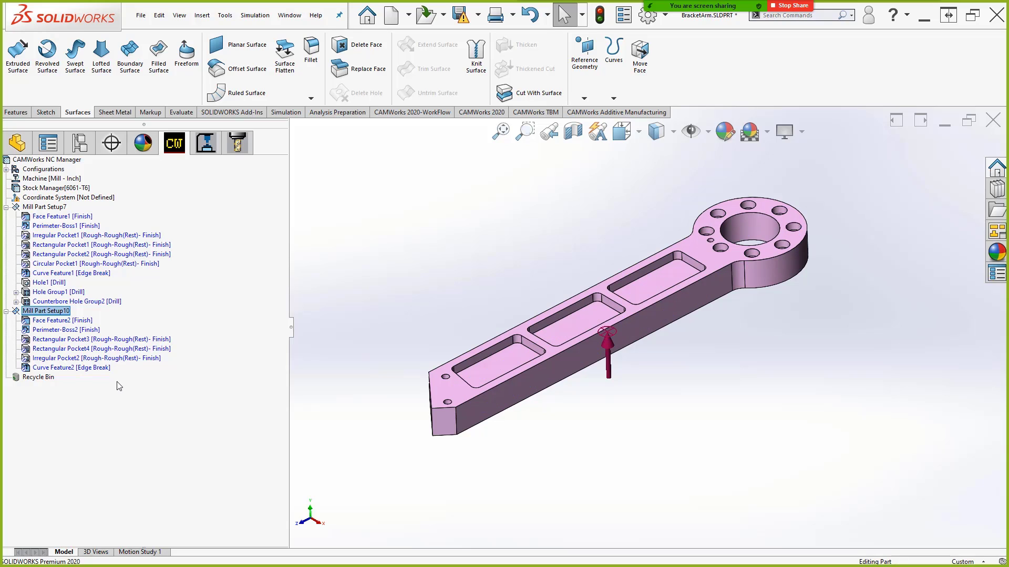
# - Examine which edges of the outer profile, pockets and large bore Curve Feature1 [Edge Break] covers in Mill Part Setup7
pyautogui.click(88, 275)
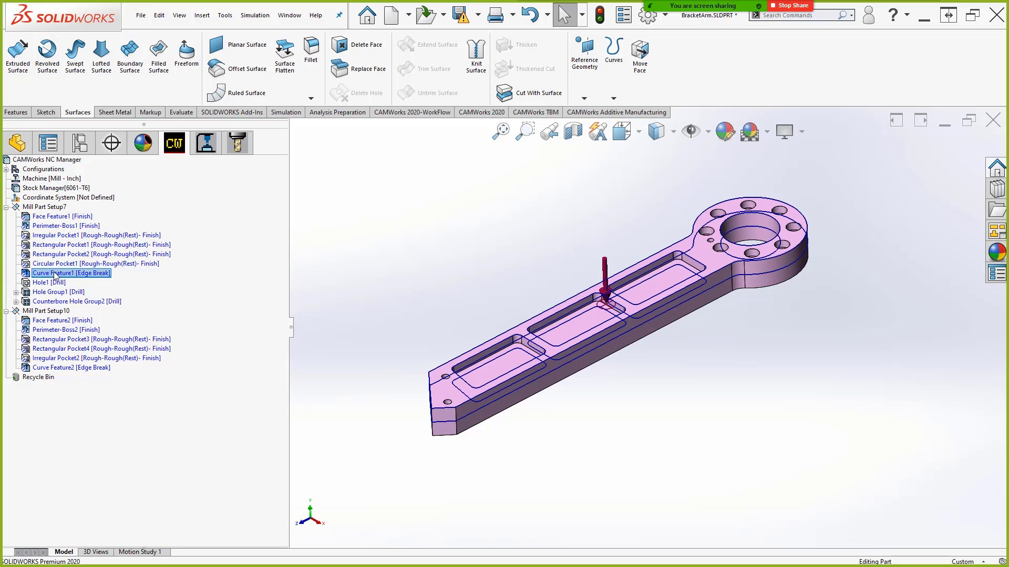
pyautogui.scroll(-3, 585, 340)
pyautogui.moveTo(585, 340); pyautogui.dragTo(570, 309, button='middle')
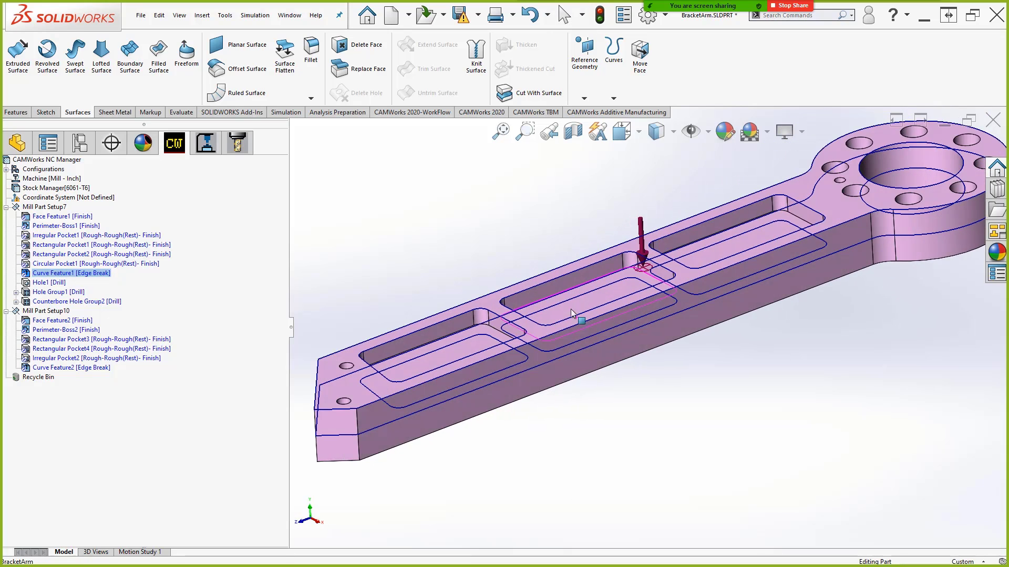
pyautogui.scroll(2, 519, 366)
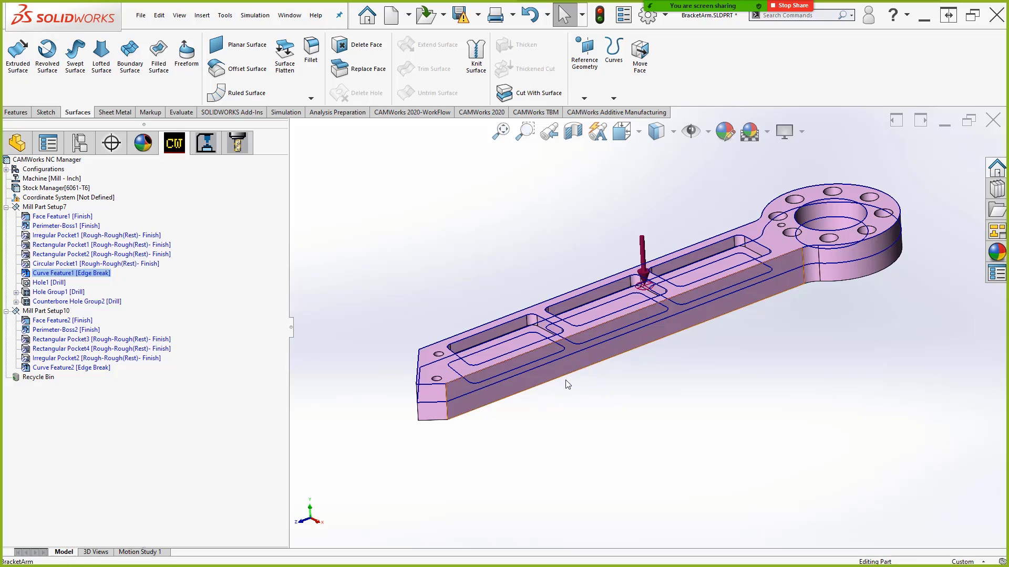
pyautogui.moveTo(566, 382); pyautogui.dragTo(576, 339, button='middle')
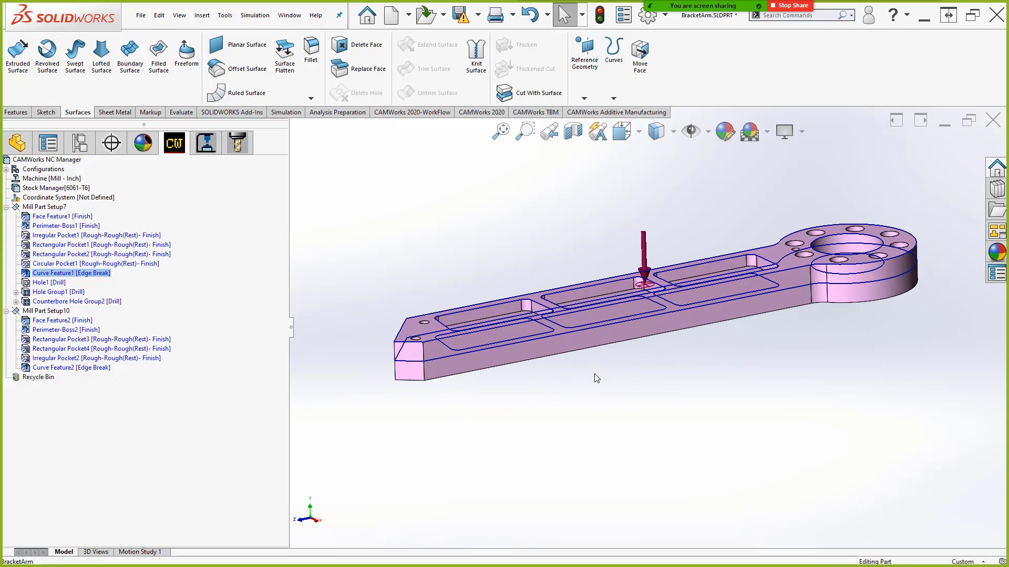
pyautogui.scroll(-2, 576, 342)
pyautogui.moveTo(625, 390); pyautogui.dragTo(624, 367, button='middle')
pyautogui.scroll(4, 620, 382)
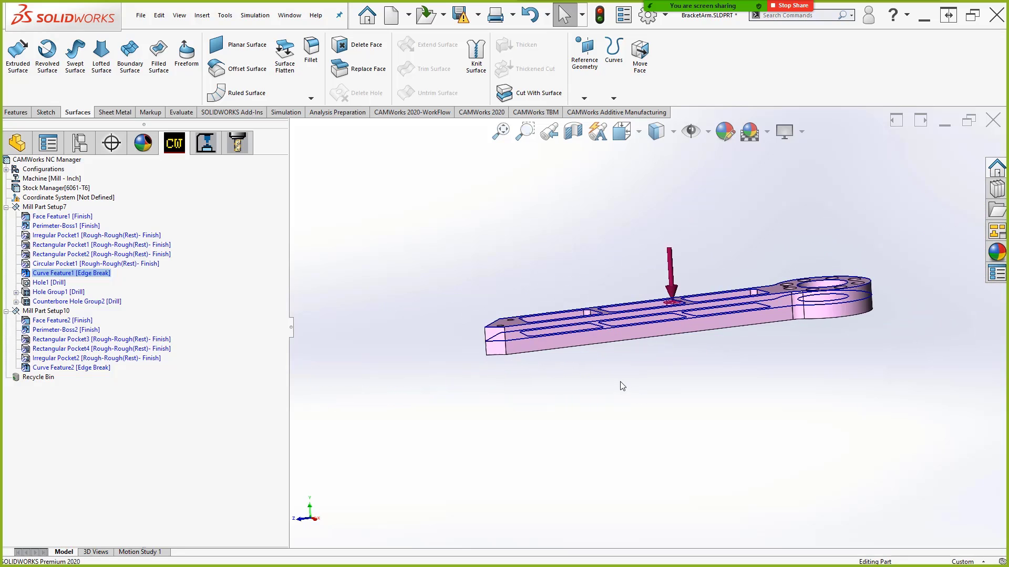
pyautogui.scroll(3, 647, 399)
pyautogui.moveTo(670, 475); pyautogui.dragTo(620, 448, button='middle')
pyautogui.moveTo(610, 447); pyautogui.dragTo(811, 520)
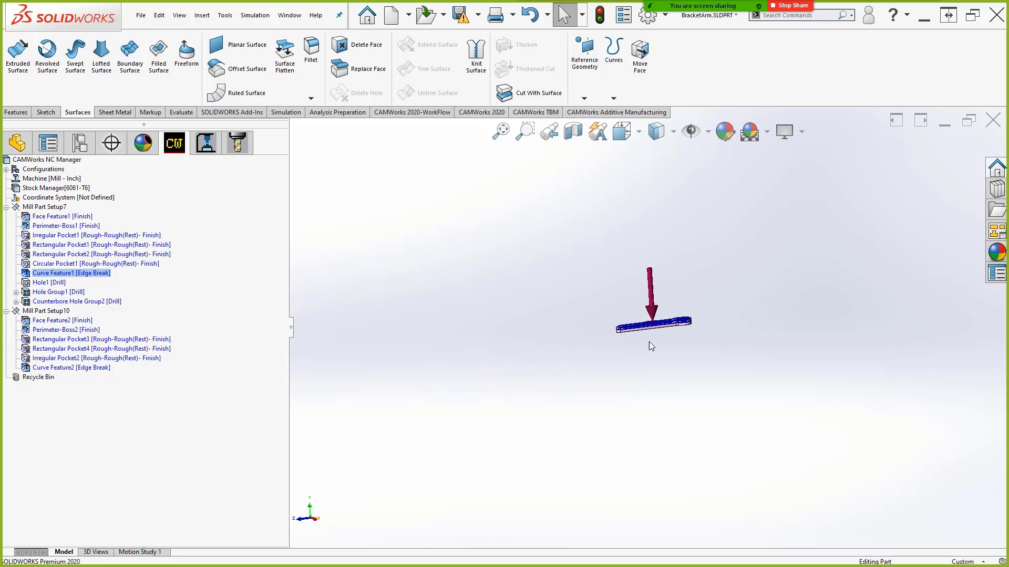
pyautogui.moveTo(650, 346); pyautogui.dragTo(677, 352, button='middle')
pyautogui.scroll(-8, 537, 336)
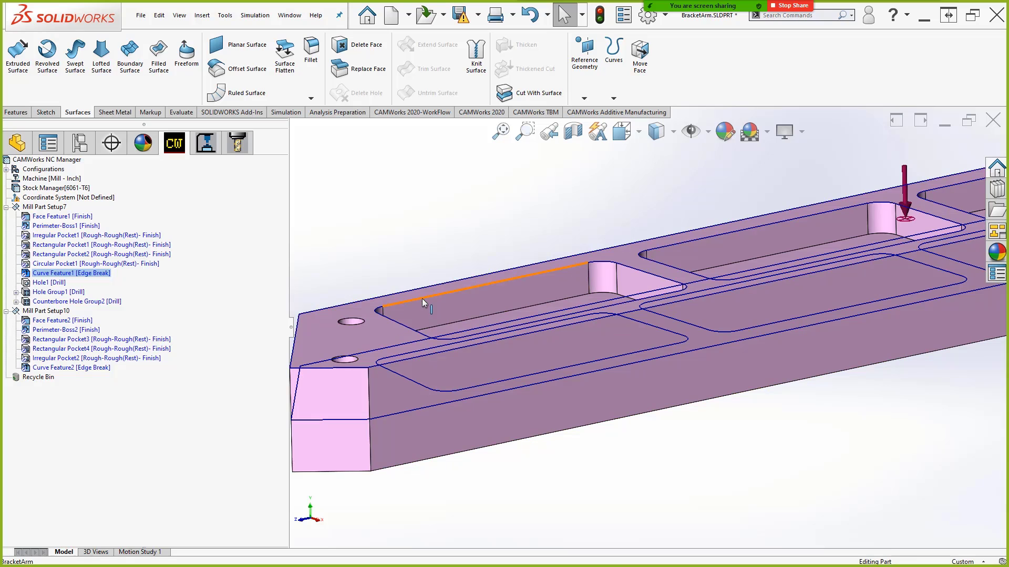
pyautogui.scroll(6, 683, 297)
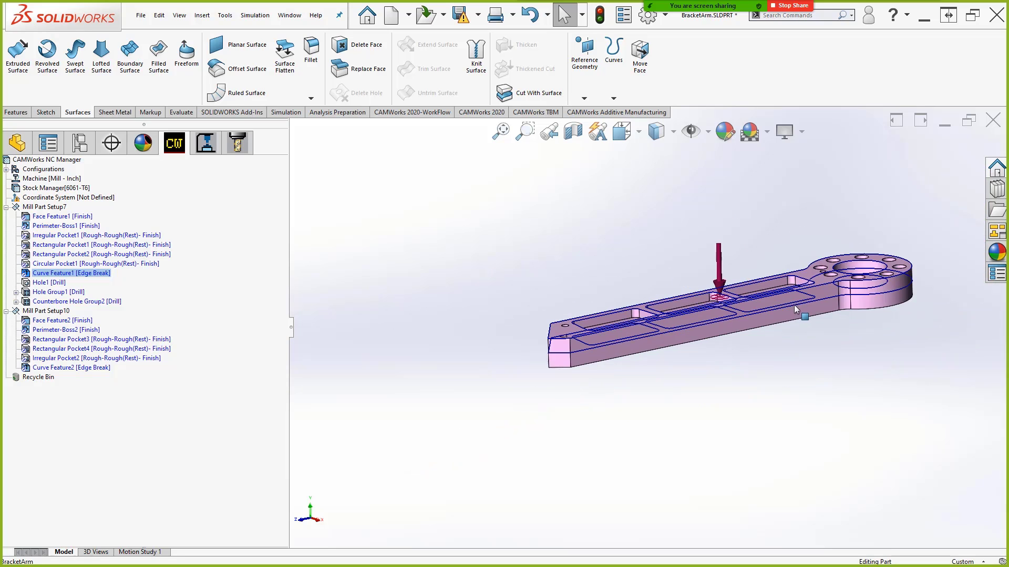
pyautogui.scroll(-2, 690, 326)
pyautogui.scroll(-5, 712, 287)
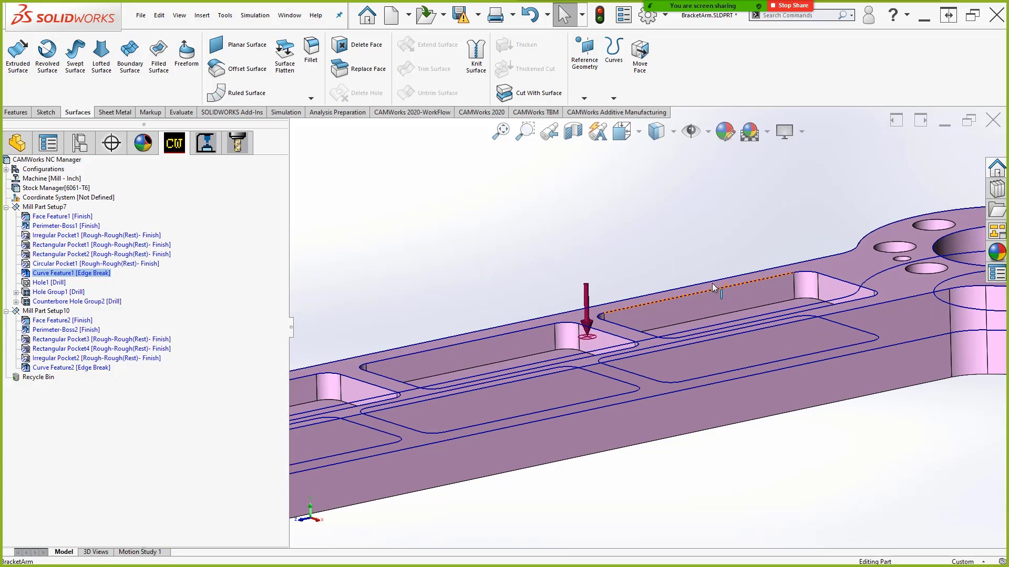
pyautogui.moveTo(713, 288); pyautogui.dragTo(710, 262, button='middle')
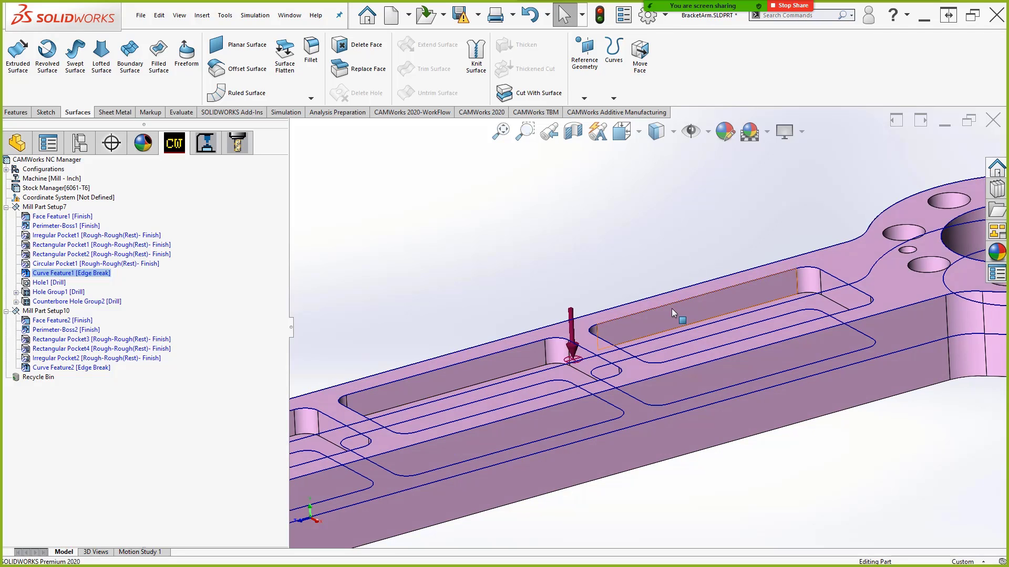
pyautogui.scroll(5, 672, 308)
pyautogui.scroll(-5, 827, 289)
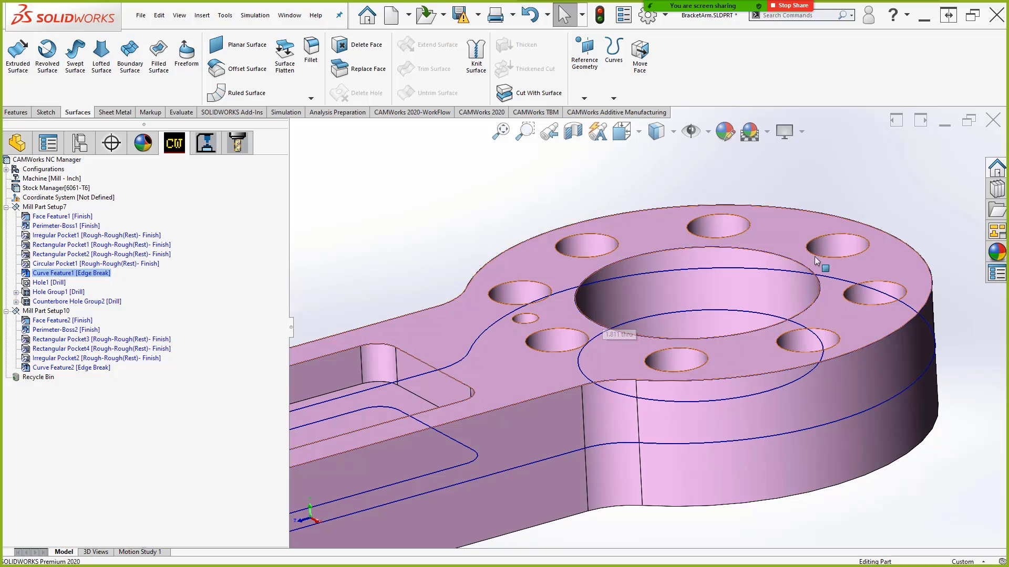
# - Inspect Circular Pocket1 and check the max diameter among the hole recognition options, accepting the dialog without changing the value
pyautogui.click(85, 265)
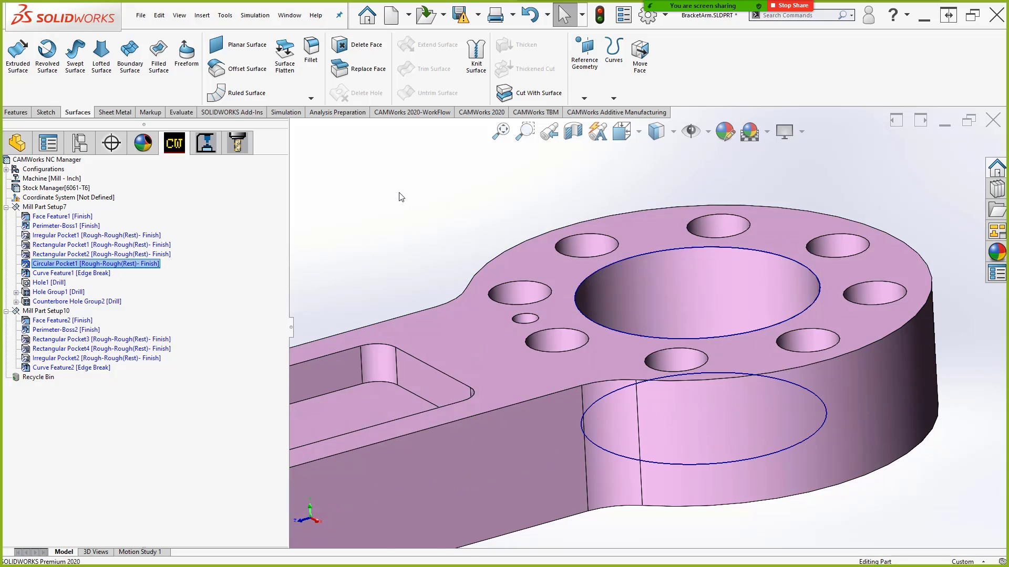
pyautogui.scroll(3, 415, 255)
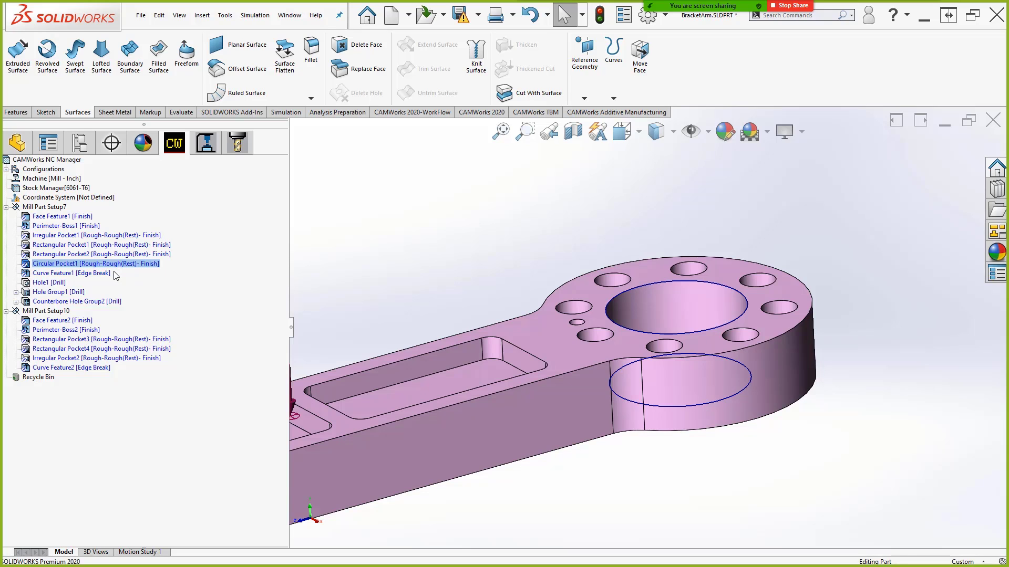
pyautogui.press('ctrl')
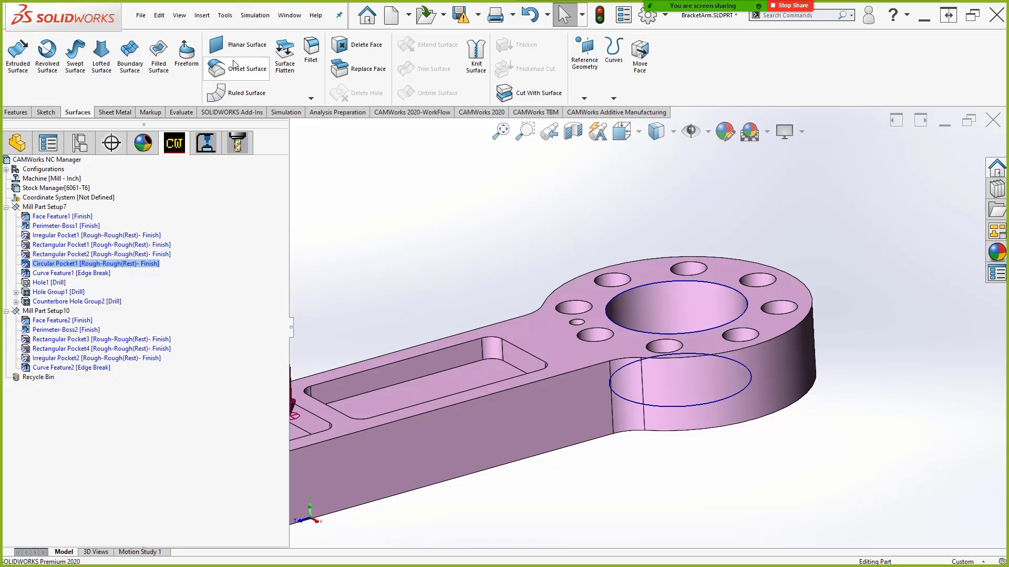
pyautogui.click(225, 16)
pyautogui.moveTo(267, 84)
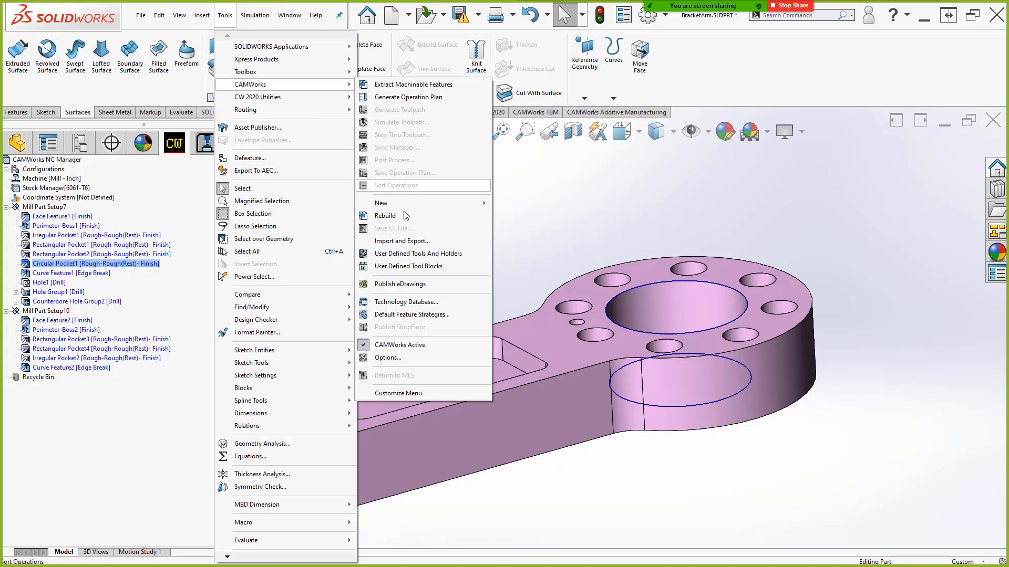
pyautogui.click(387, 358)
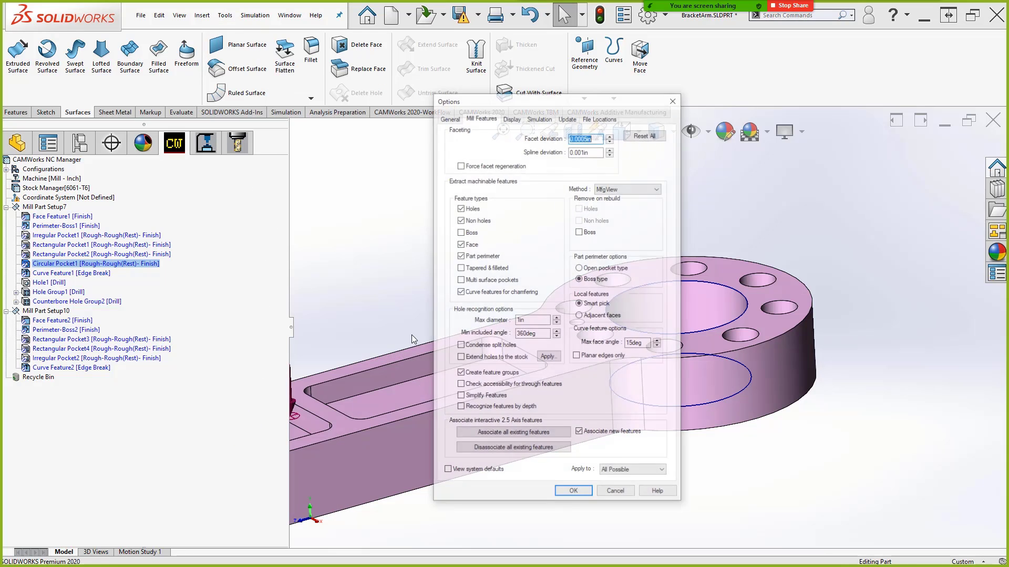
pyautogui.click(530, 321)
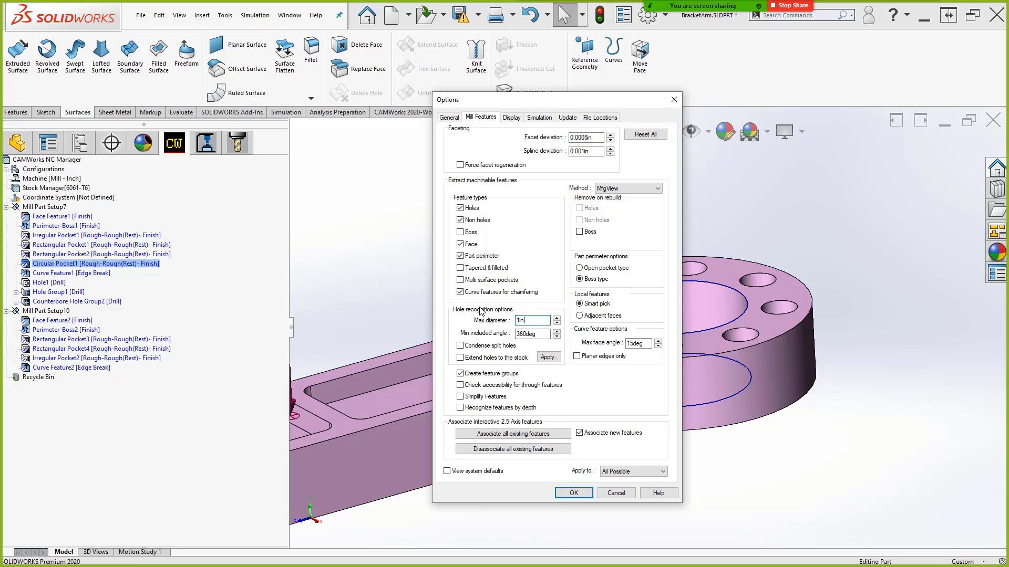
pyautogui.click(536, 321)
pyautogui.click(571, 493)
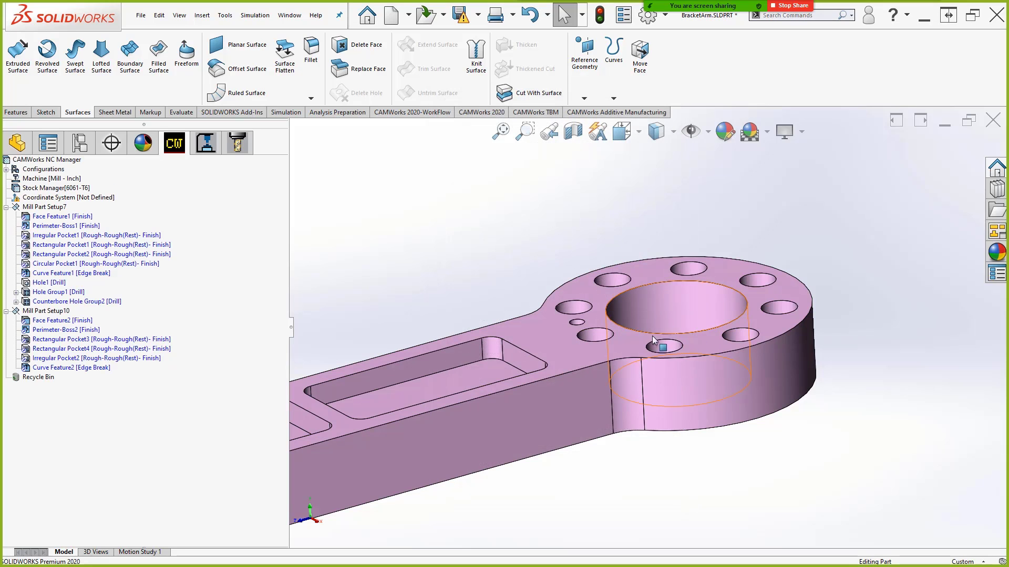
# - Compare the bore and small holes covered by Circular Pocket1, Curve Feature1 and Counterbore Hole Group2 around the arm's round end
pyautogui.click(137, 264)
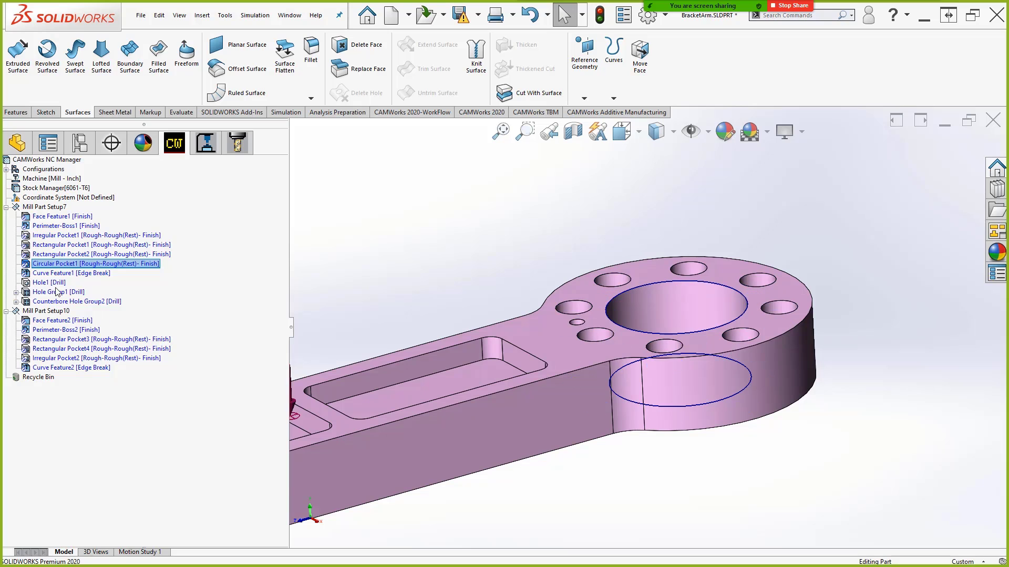
pyautogui.click(84, 274)
pyautogui.scroll(5, 573, 339)
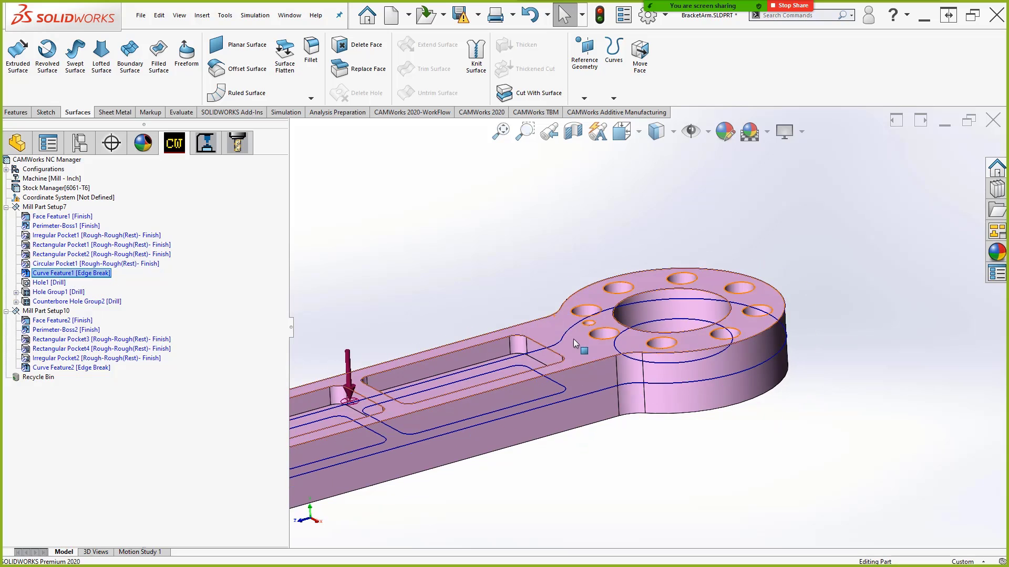
pyautogui.scroll(-4, 640, 335)
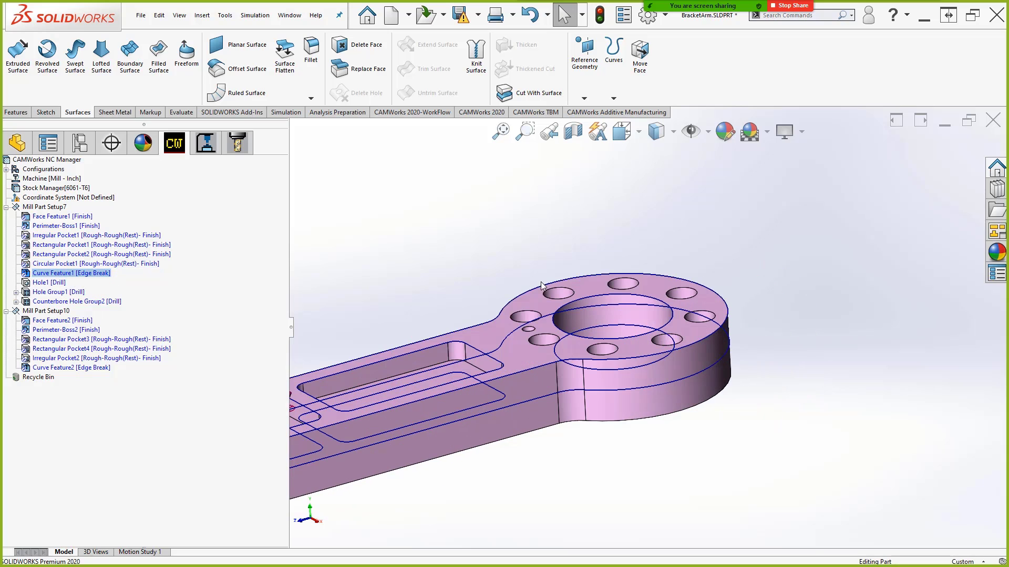
pyautogui.scroll(-4, 557, 333)
pyautogui.click(549, 342)
pyautogui.click(58, 302)
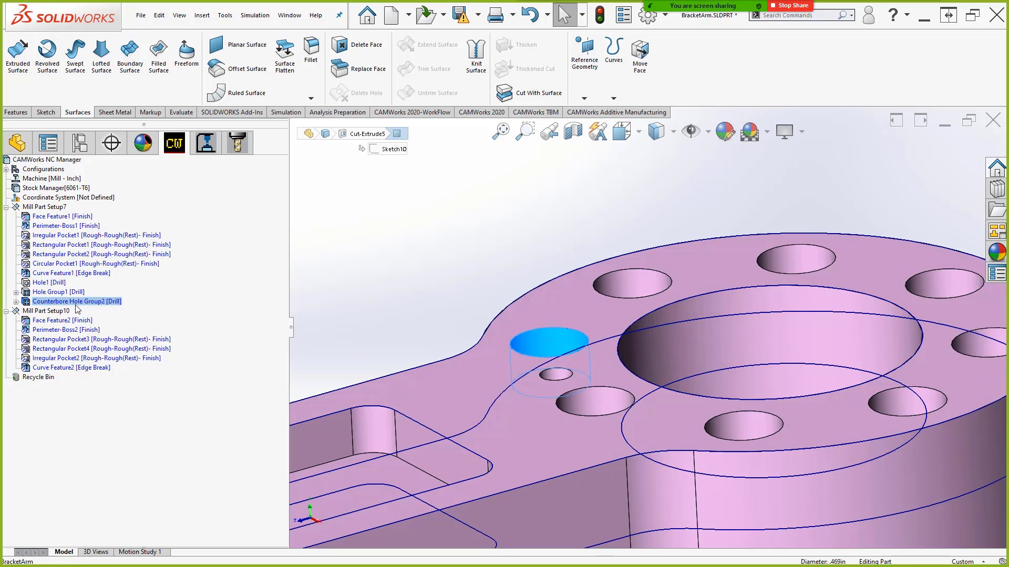
pyautogui.scroll(6, 560, 285)
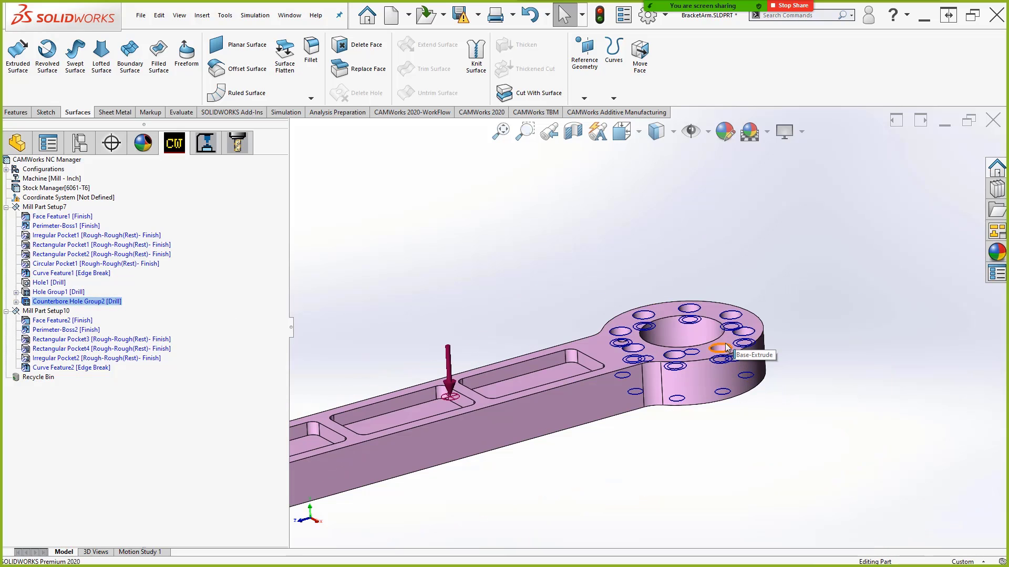
pyautogui.scroll(-2, 727, 348)
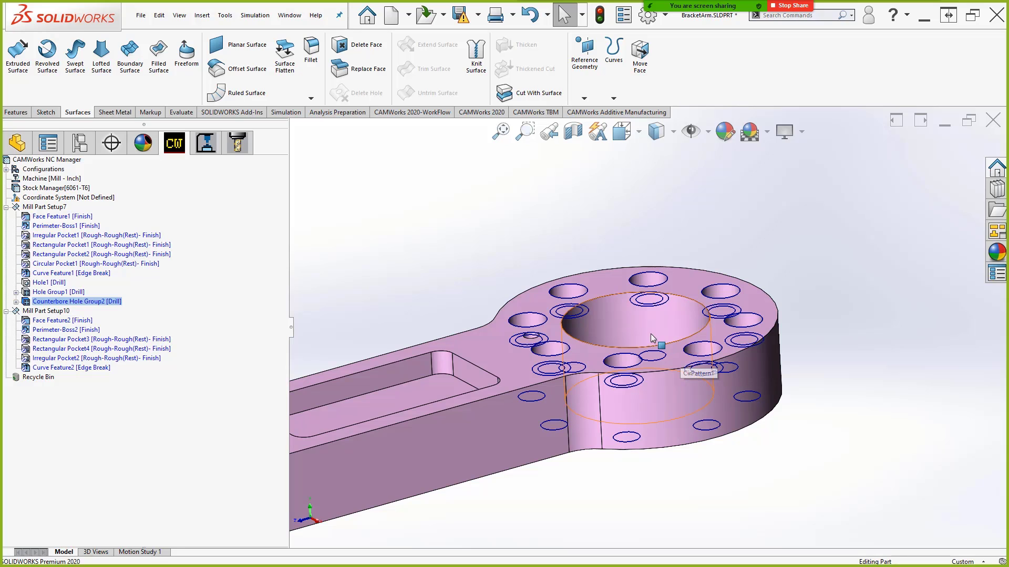
# - Examine which edges Curve Feature2 [Edge Break] of Mill Part Setup10 covers on both sides of the arm
pyautogui.scroll(7, 444, 422)
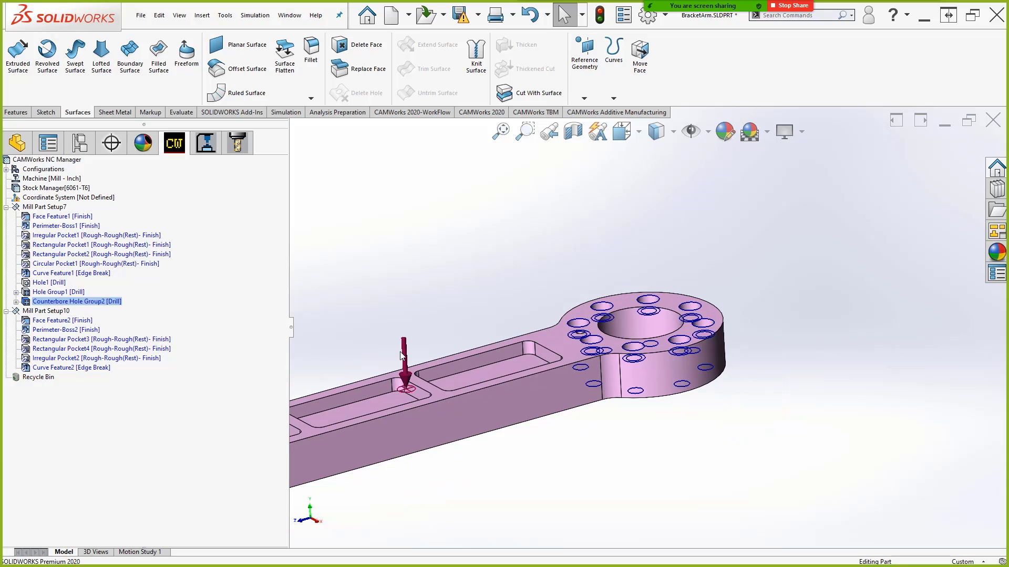
pyautogui.scroll(-2, 498, 377)
pyautogui.click(64, 368)
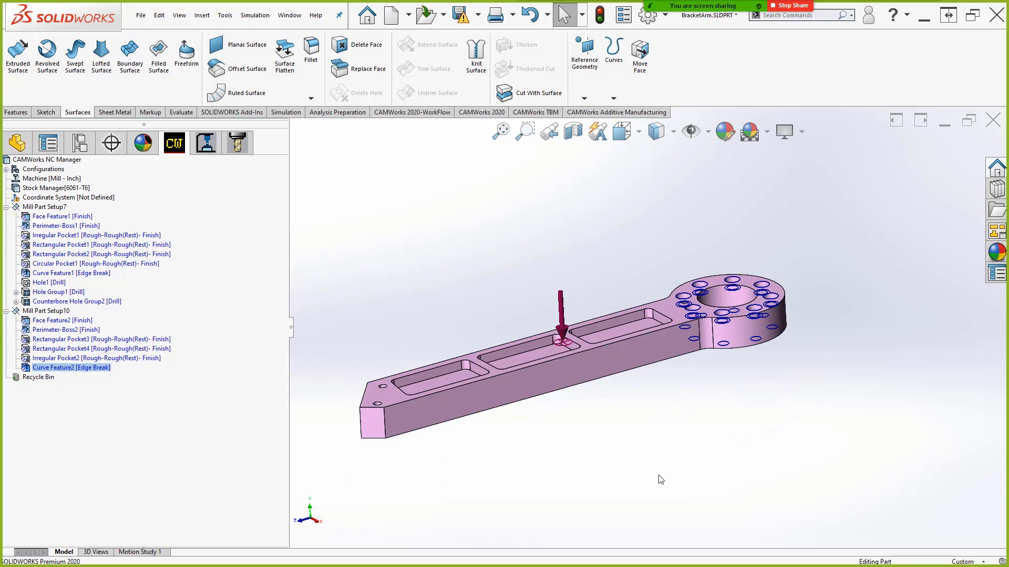
pyautogui.moveTo(657, 477); pyautogui.dragTo(687, 335, button='middle')
pyautogui.scroll(-3, 426, 349)
pyautogui.scroll(3, 764, 373)
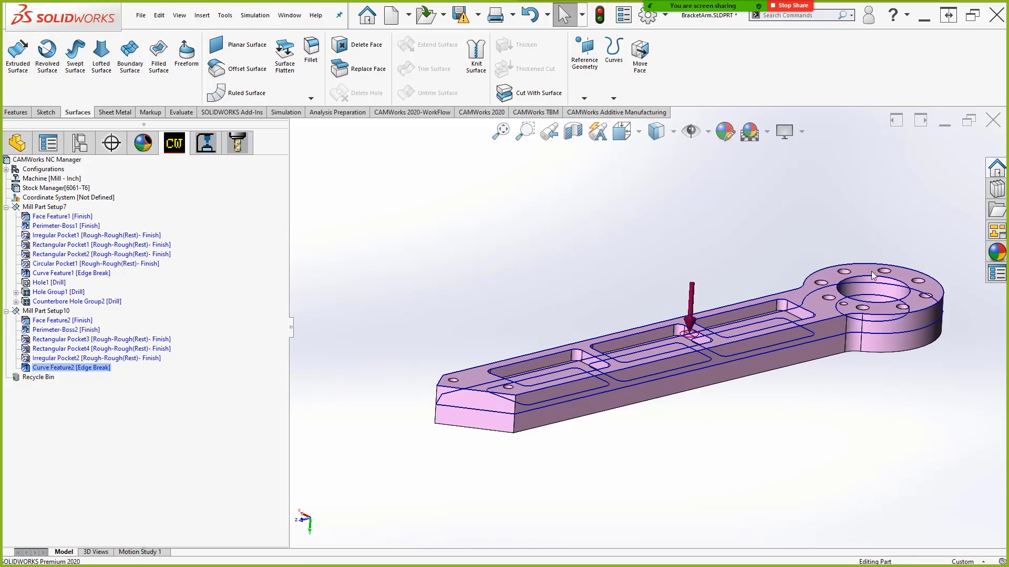
pyautogui.moveTo(764, 373); pyautogui.dragTo(786, 348, button='middle')
# - Generate an operation plan for Curve Feature1 [Edge Break] of Mill Part Setup7
pyautogui.click(70, 273)
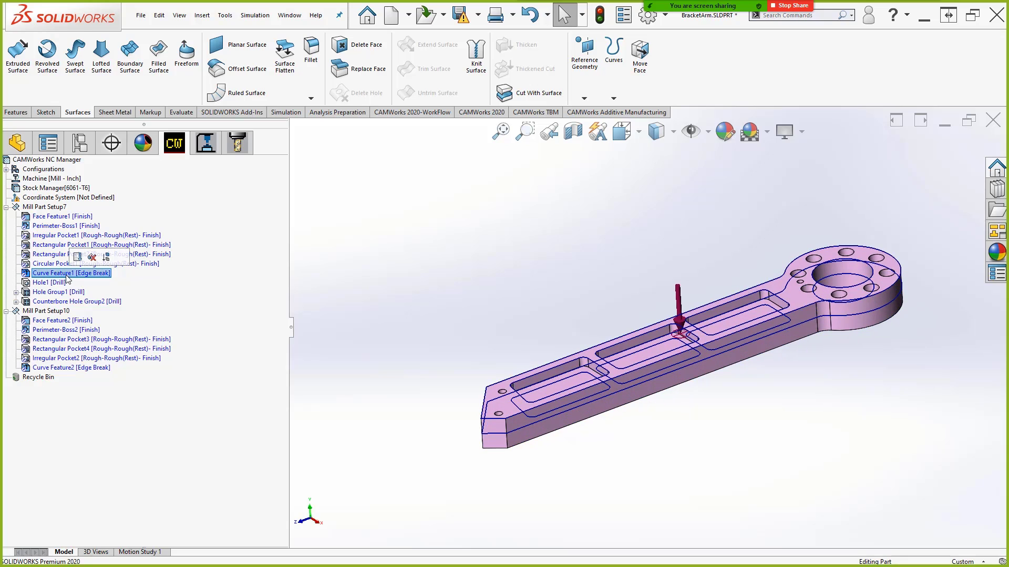
pyautogui.rightClick(68, 274)
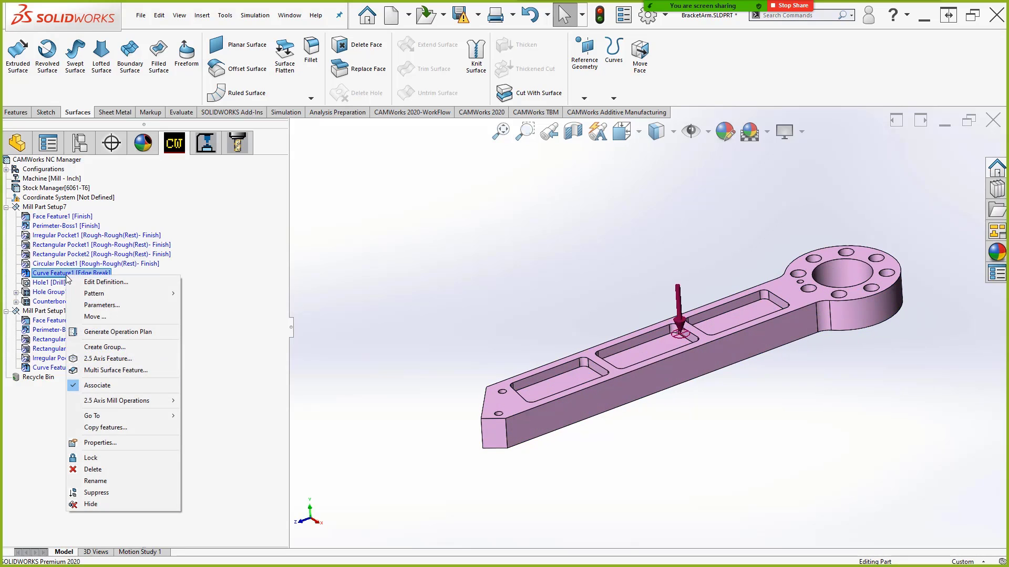
pyautogui.click(114, 330)
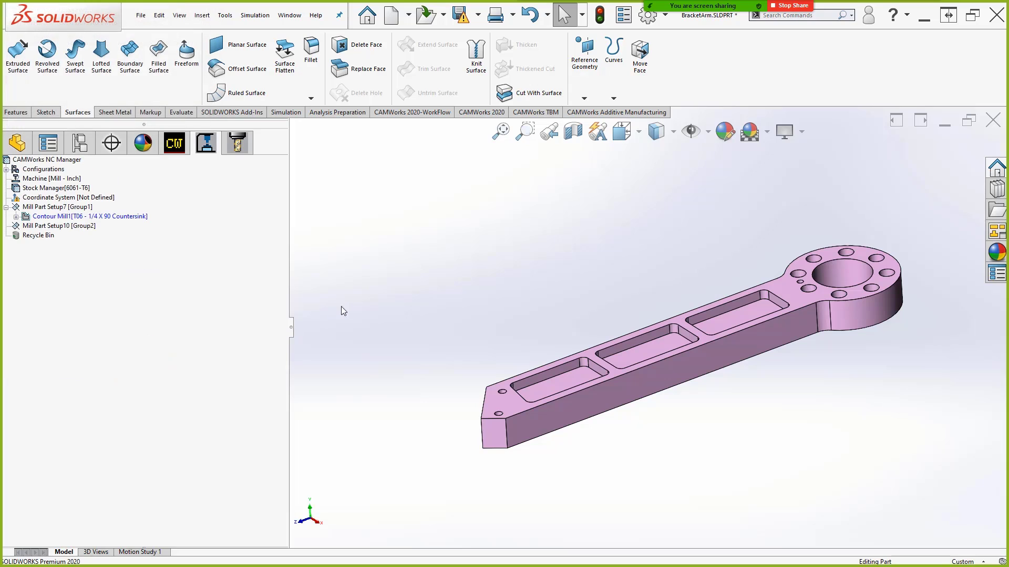
# - Generate the toolpath for the Contour Mill1 operation that uses the 1/4 X 90 Countersink
pyautogui.click(73, 217)
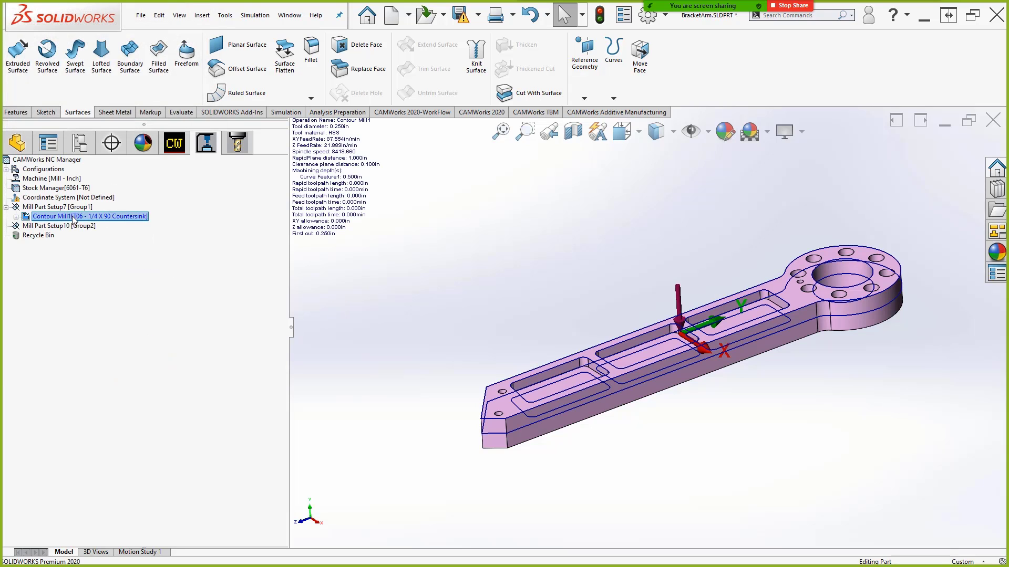
pyautogui.rightClick(112, 221)
pyautogui.click(147, 239)
# - Inspect the Contour Mill1 toolpath along the pocket edges and at the arm's pointed end, including a side-on view
pyautogui.scroll(-3, 545, 396)
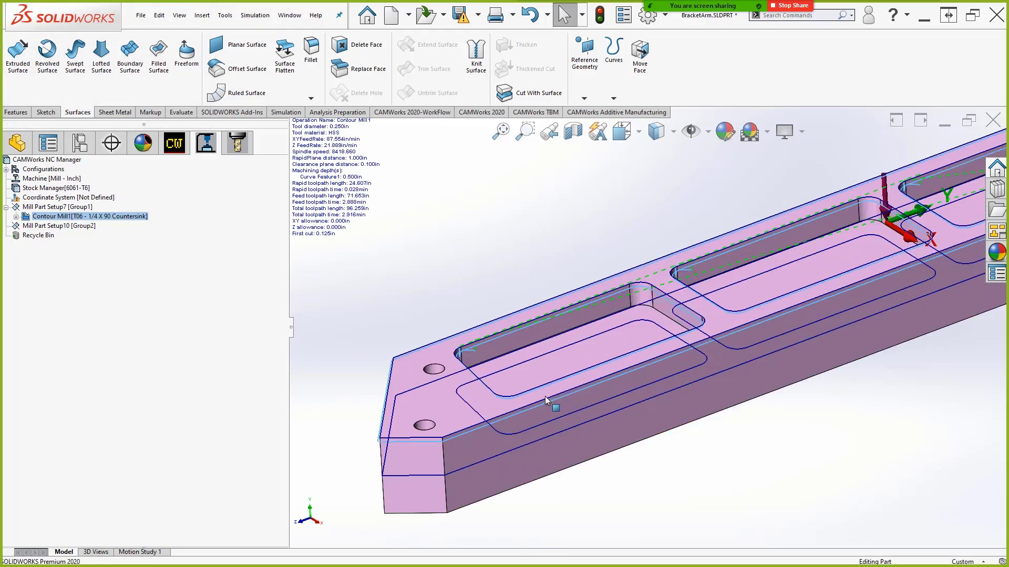
pyautogui.scroll(-3, 545, 397)
pyautogui.moveTo(509, 340); pyautogui.dragTo(669, 291, button='middle')
pyautogui.scroll(3, 670, 291)
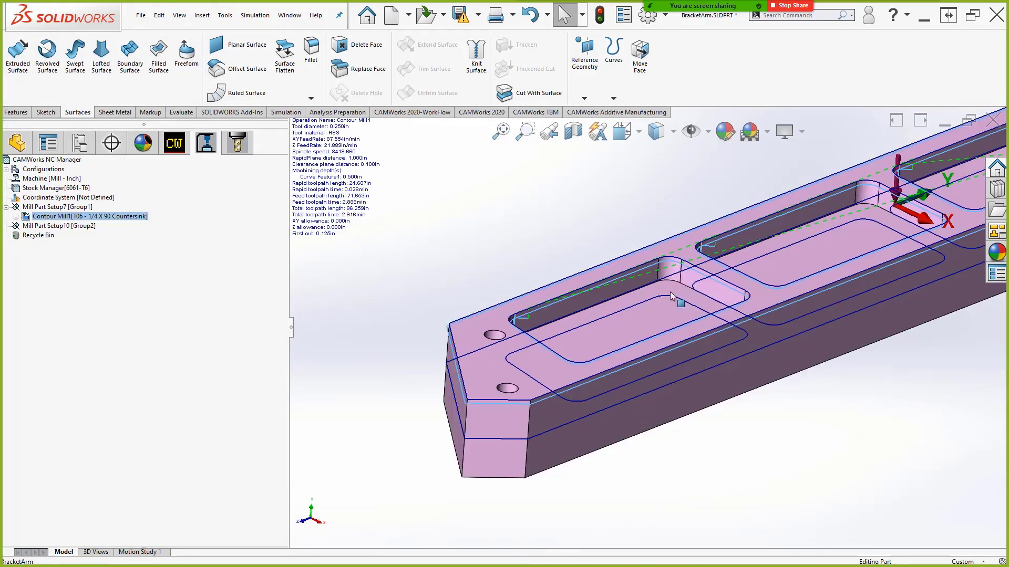
pyautogui.scroll(2, 670, 291)
pyautogui.scroll(-3, 786, 300)
pyautogui.moveTo(418, 396); pyautogui.dragTo(374, 408, button='middle')
pyautogui.scroll(1, 374, 408)
pyautogui.scroll(-6, 374, 409)
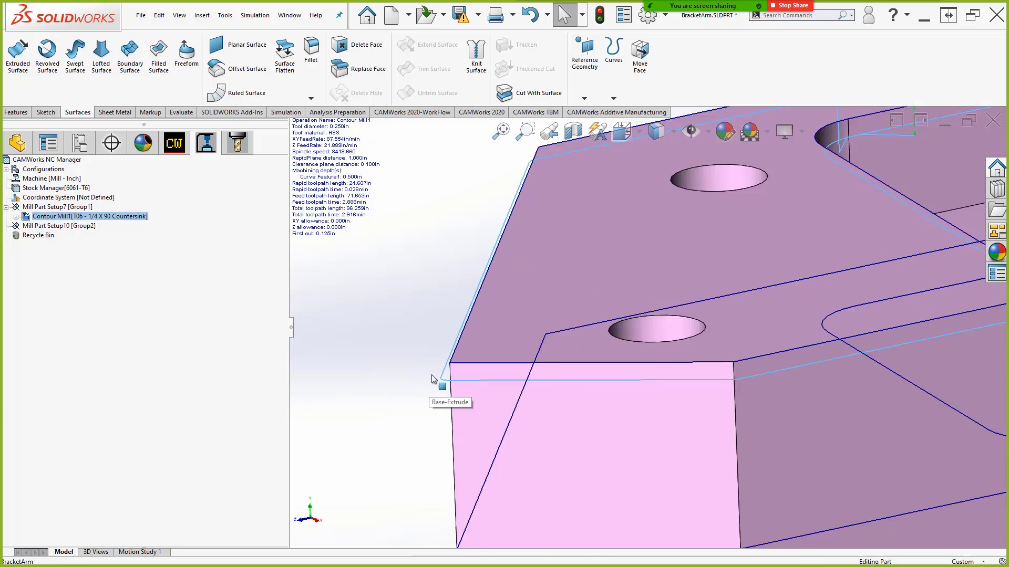
pyautogui.moveTo(432, 378); pyautogui.dragTo(445, 323, button='middle')
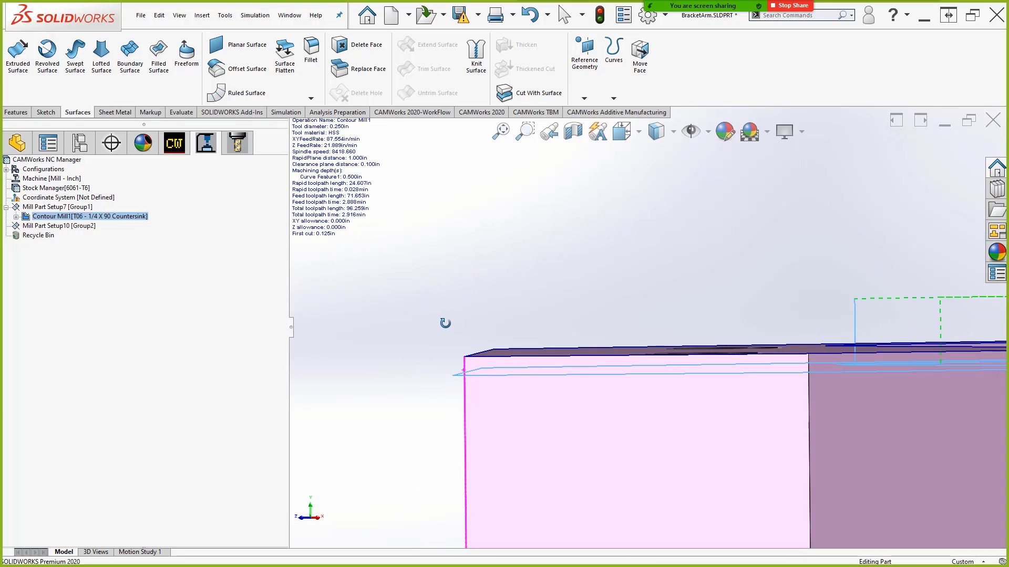
# - Review the countersink tool and the chamfer length and clearance settings of Contour Mill1, accepting the parameters without changes
pyautogui.rightClick(73, 217)
pyautogui.click(97, 216)
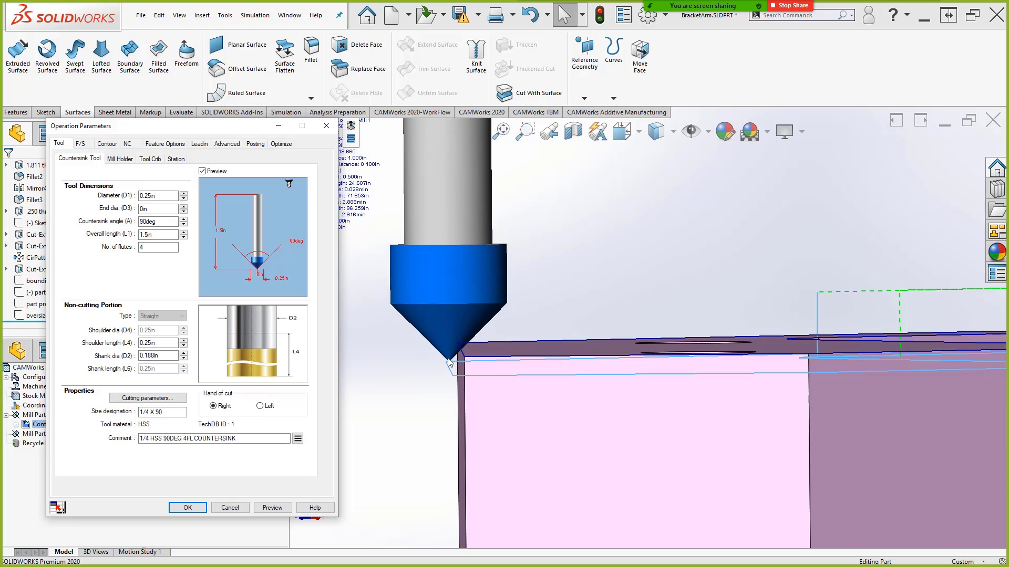
pyautogui.click(108, 143)
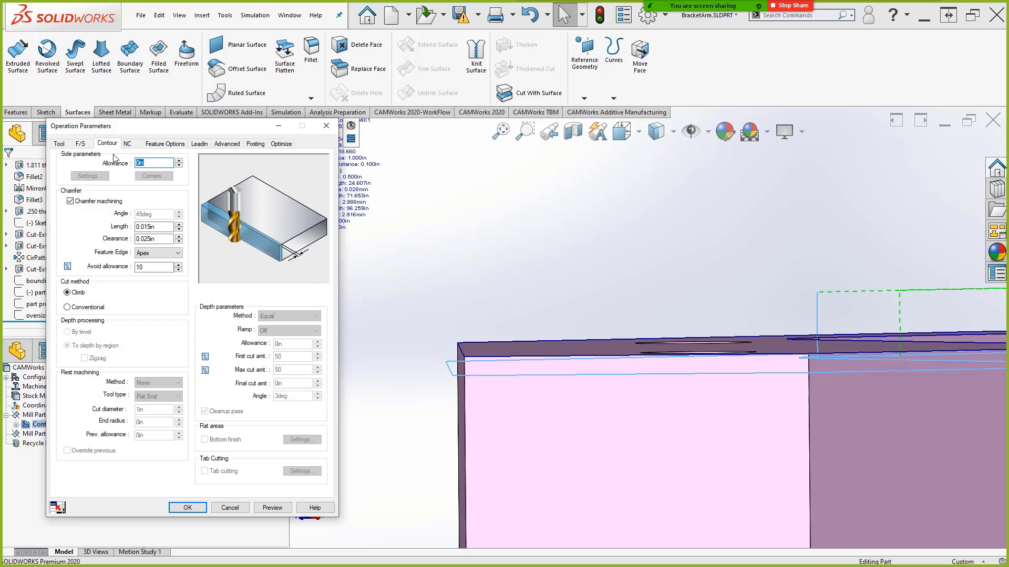
pyautogui.click(164, 230)
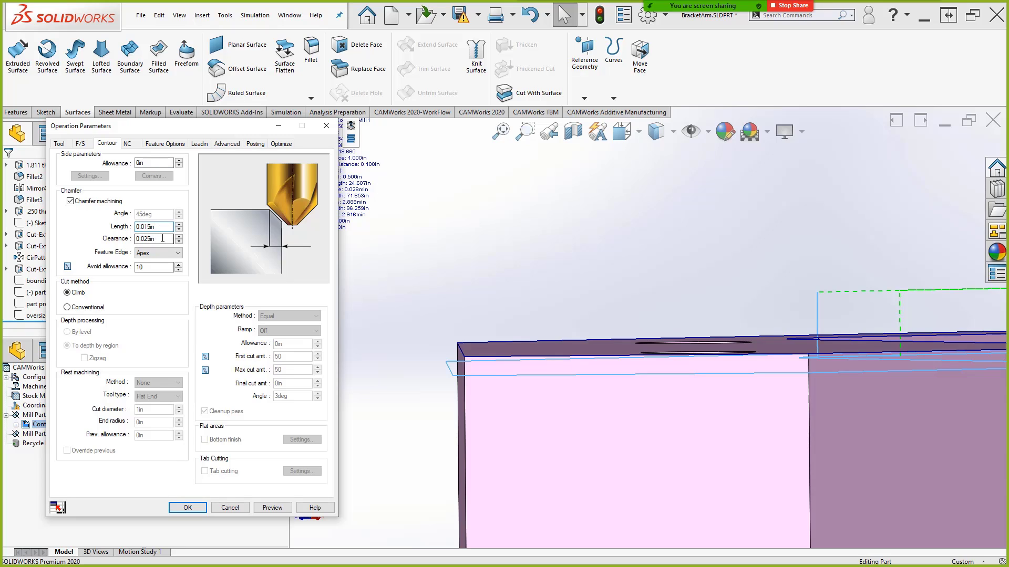
pyautogui.click(162, 238)
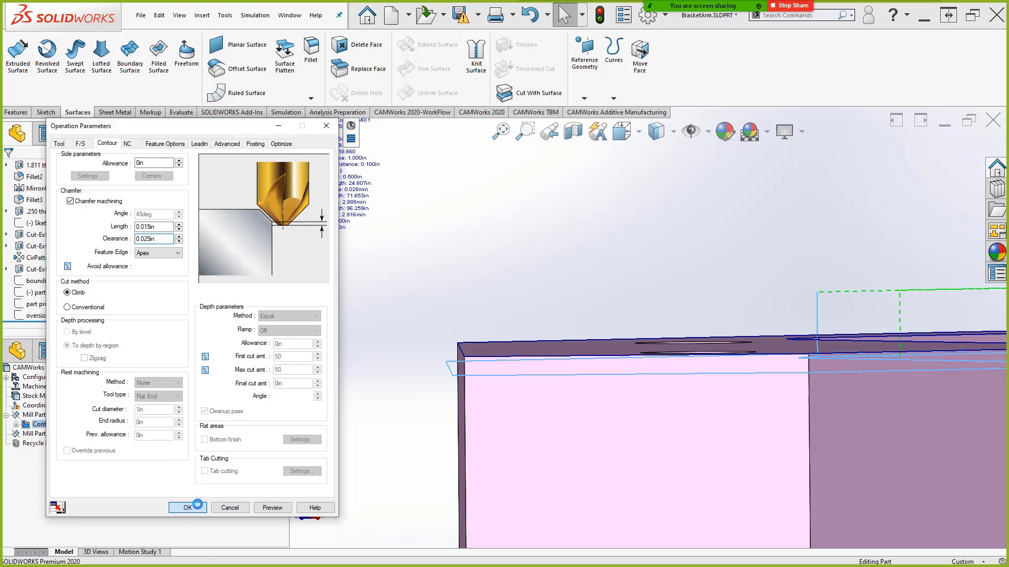
pyautogui.click(188, 508)
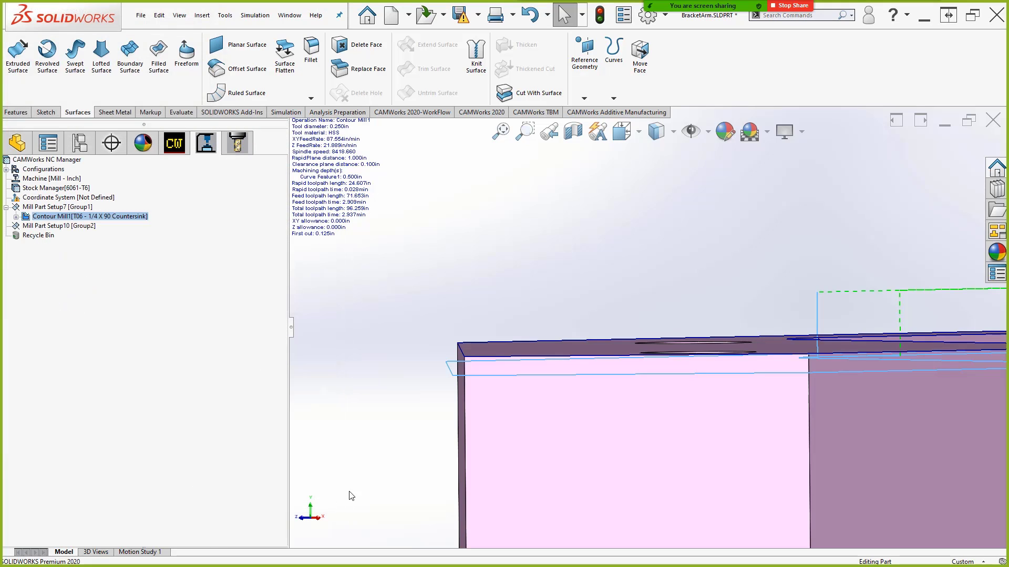
# - Switch to the slide presentation and reveal the 3 Axis Mill Operation Contain Area Preview bullet
pyautogui.hotkey('alt', 'Tab')
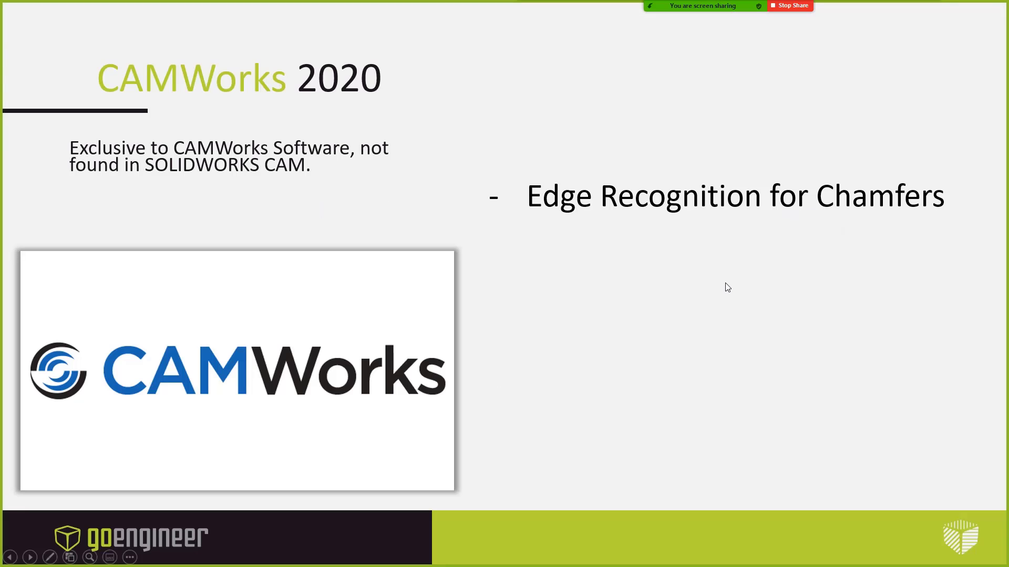
pyautogui.click(725, 283)
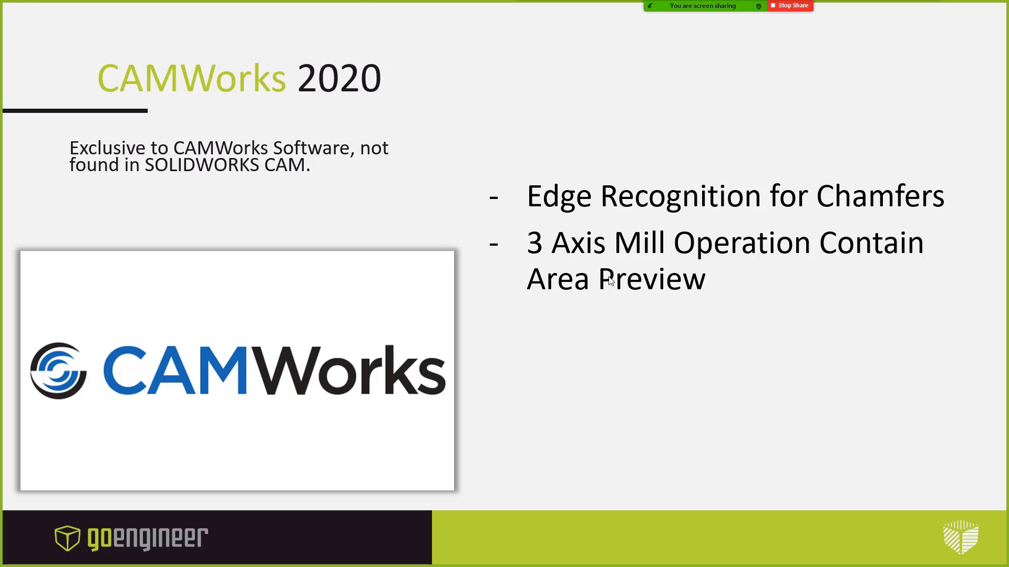
# - Switch back to SOLIDWORKS, bring up the Funnel part and inspect its large funnel-shaped cavity
pyautogui.hotkey('alt', 'Tab')
pyautogui.click(290, 15)
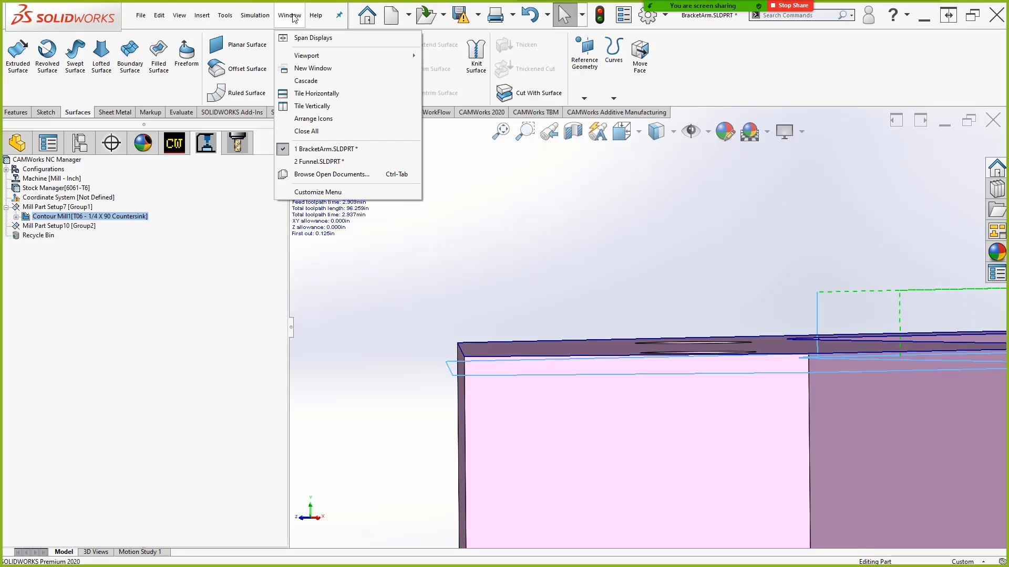
pyautogui.click(319, 161)
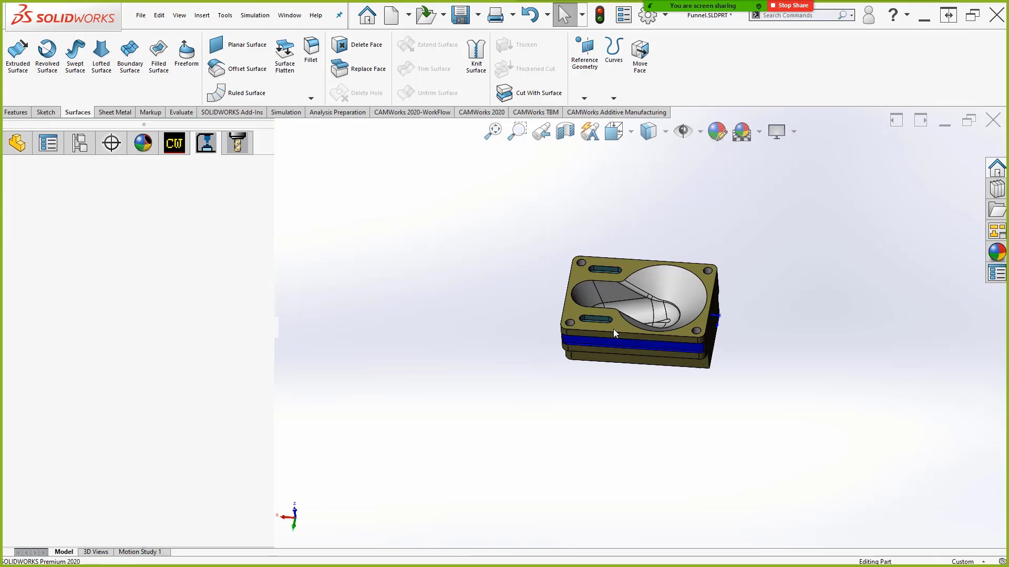
pyautogui.scroll(-6, 683, 311)
pyautogui.moveTo(683, 311)
pyautogui.mouseDown(button='middle')
pyautogui.moveTo(722, 288)
pyautogui.moveTo(682, 306)
pyautogui.moveTo(711, 338)
pyautogui.moveTo(751, 327)
pyautogui.moveTo(685, 295)
pyautogui.mouseUp(button='middle')
pyautogui.scroll(-4, 678, 302)
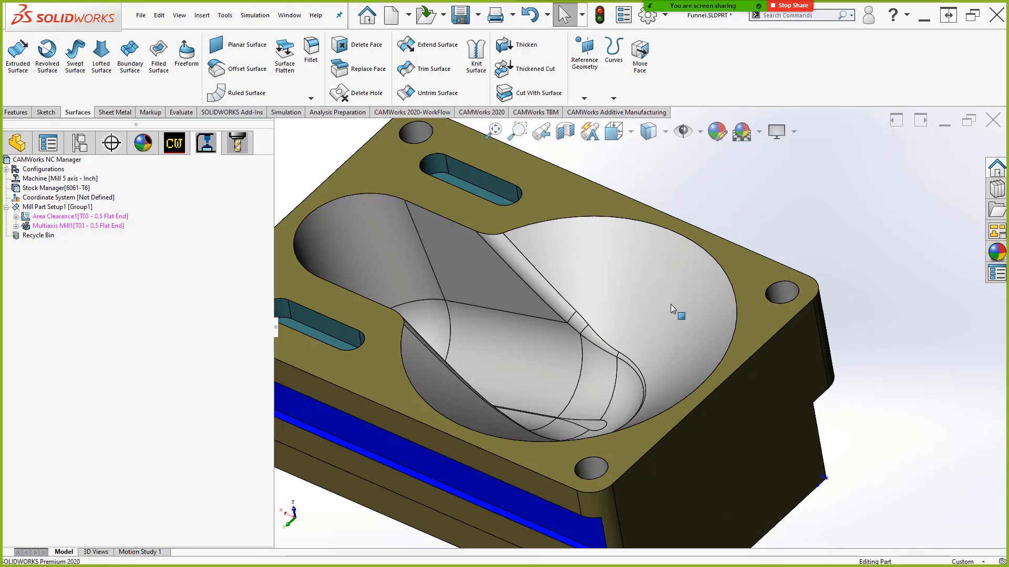
pyautogui.scroll(4, 670, 304)
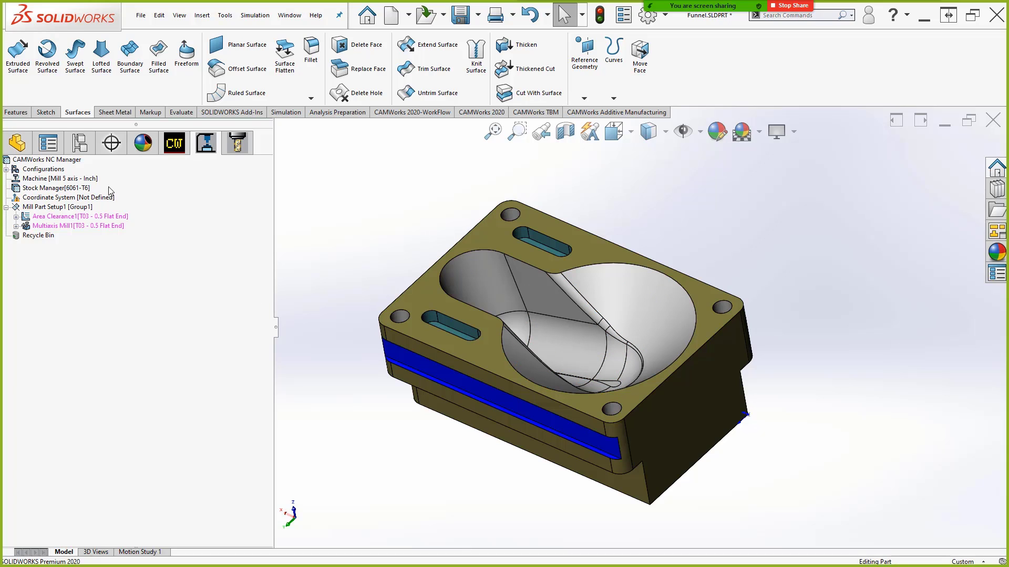
# - Open the definition of Multi Surface Feature1 [AC CS PM] and examine the selected cavity faces
pyautogui.click(174, 145)
pyautogui.click(101, 215)
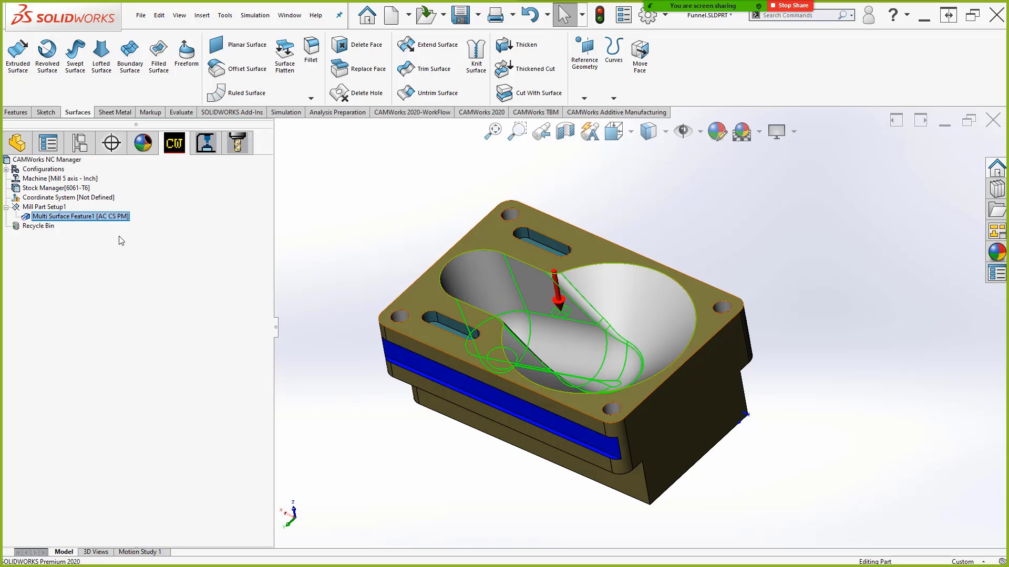
pyautogui.rightClick(95, 224)
pyautogui.click(121, 227)
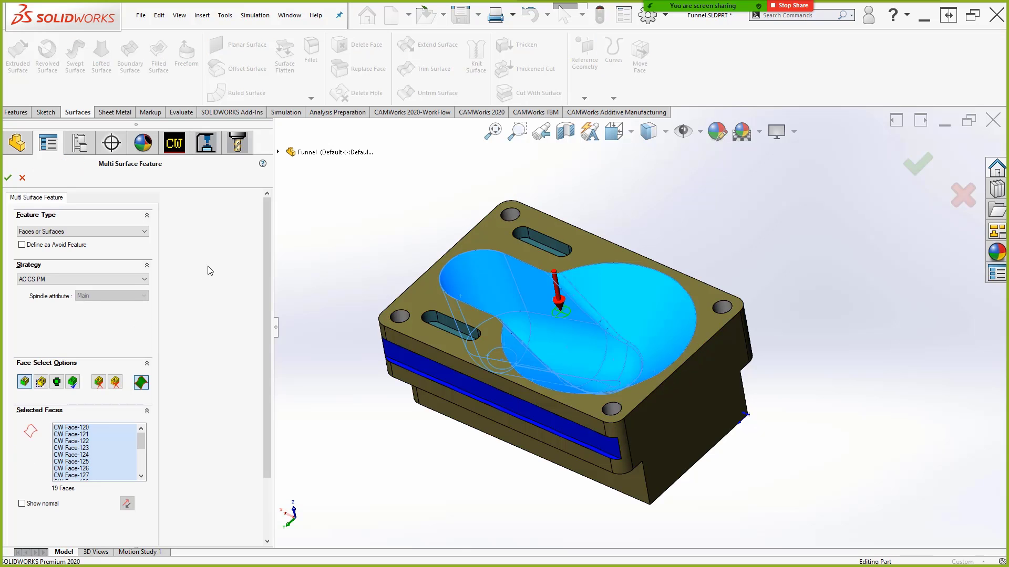
pyautogui.moveTo(481, 297); pyautogui.dragTo(509, 304, button='middle')
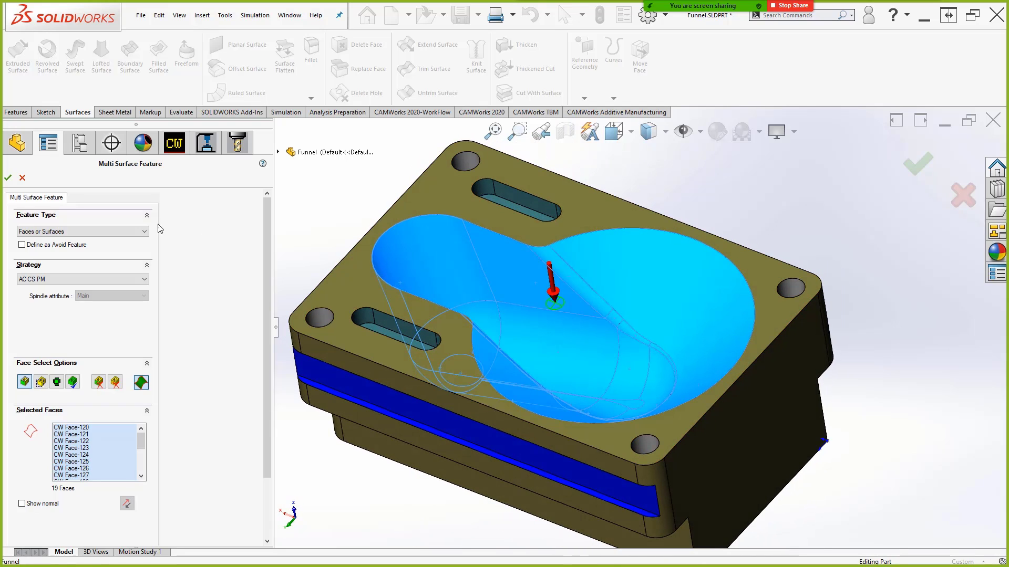
pyautogui.scroll(2, 525, 331)
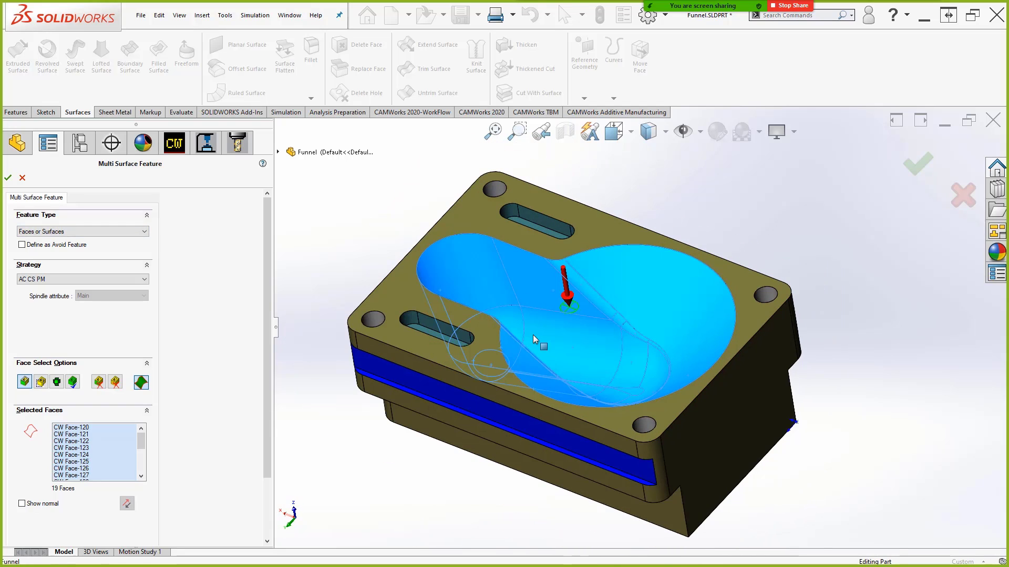
pyautogui.moveTo(546, 356); pyautogui.dragTo(509, 309, button='middle')
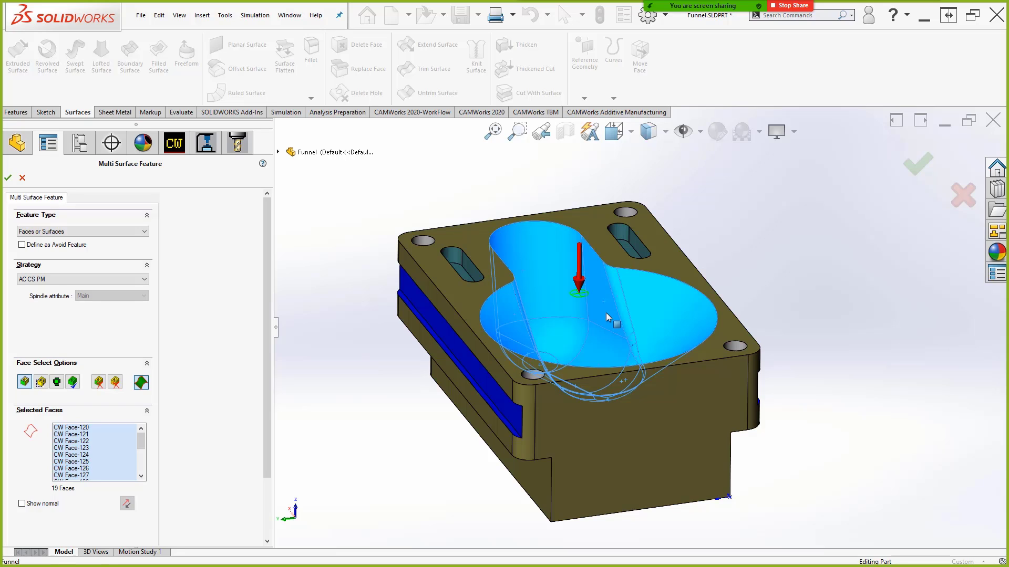
# - Inspect the sloped channel walls and cavity outline of the multi surface feature from several angles, and accept its definition unchanged
pyautogui.click(756, 225)
pyautogui.scroll(-3, 604, 283)
pyautogui.click(599, 297)
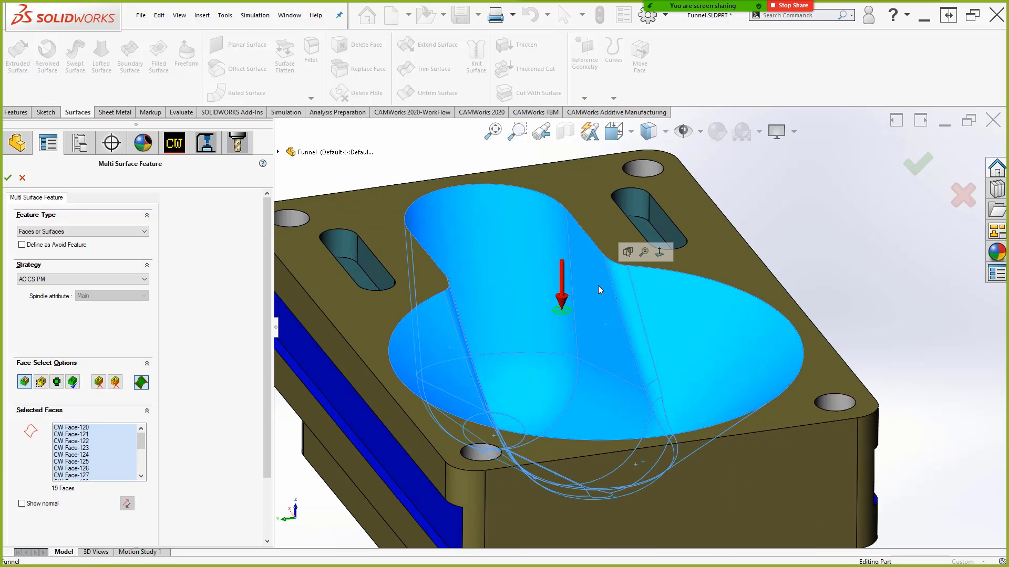
pyautogui.click(598, 285)
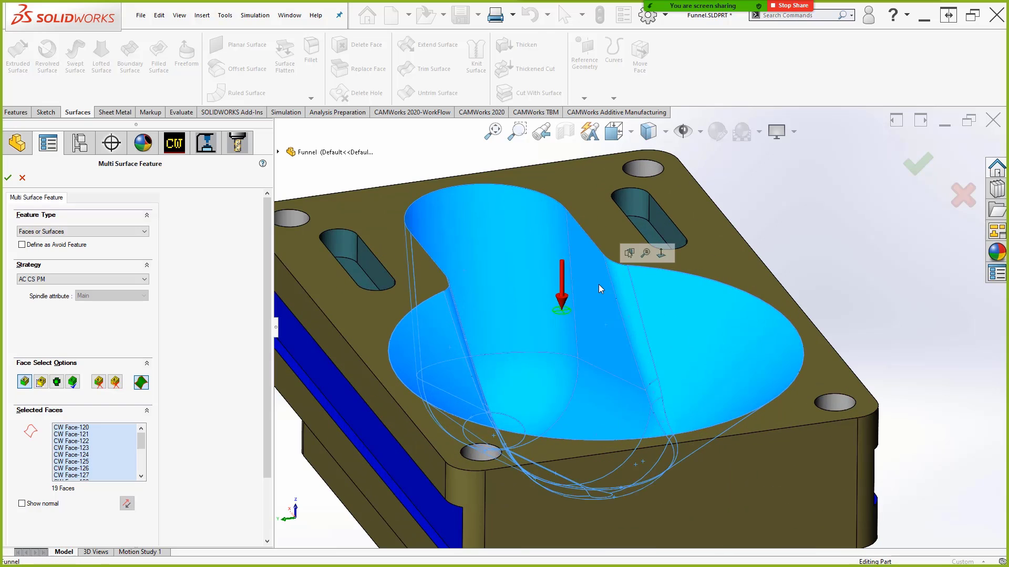
pyautogui.click(599, 285)
pyautogui.click(597, 283)
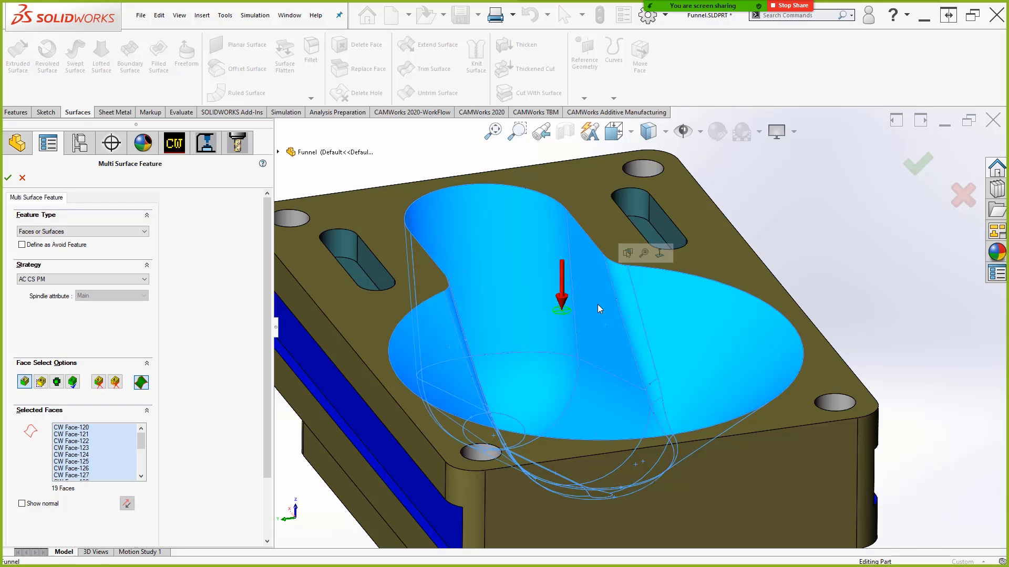
pyautogui.moveTo(601, 277); pyautogui.dragTo(609, 323, button='middle')
pyautogui.scroll(4, 607, 319)
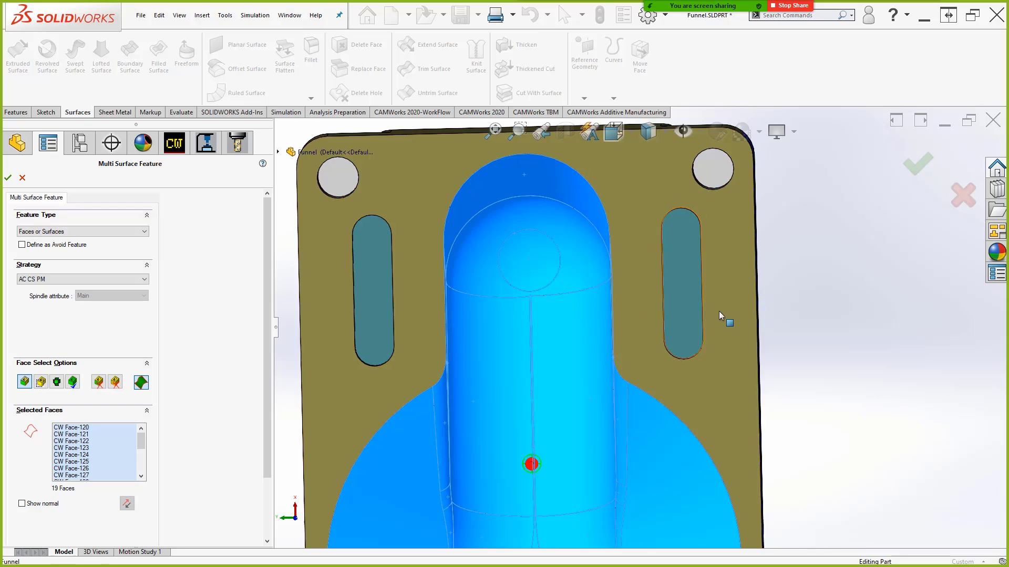
pyautogui.scroll(3, 718, 311)
pyautogui.moveTo(764, 367); pyautogui.dragTo(734, 331, button='middle')
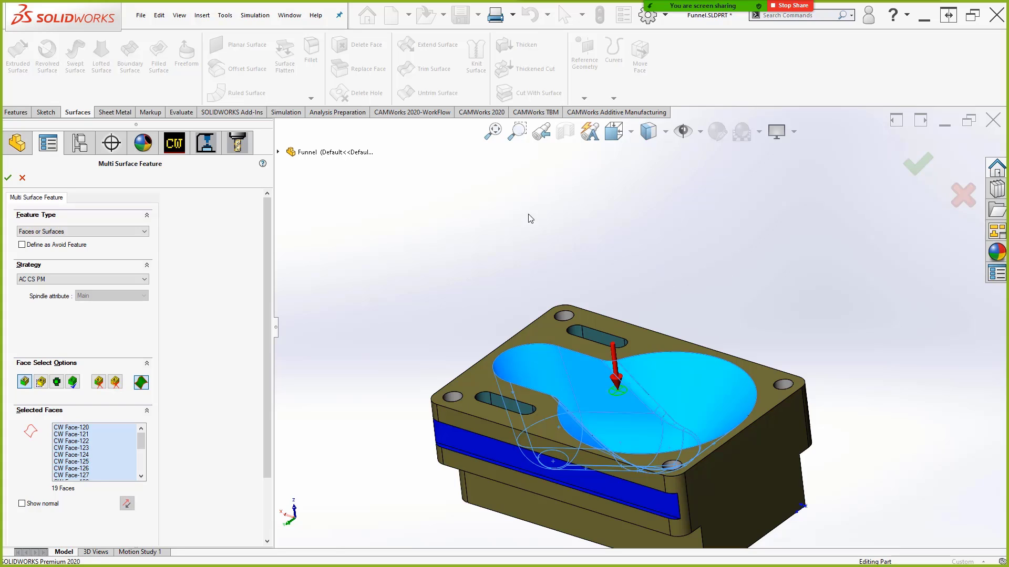
pyautogui.click(8, 177)
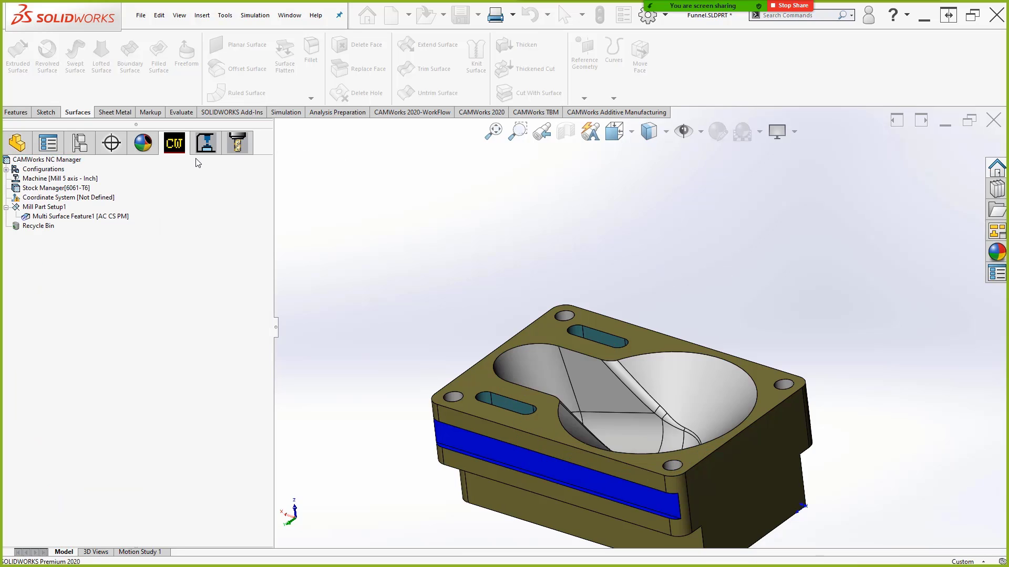
# - Open the definition of the Area Clearance1 operation and bring up its advanced parameters
pyautogui.click(99, 217)
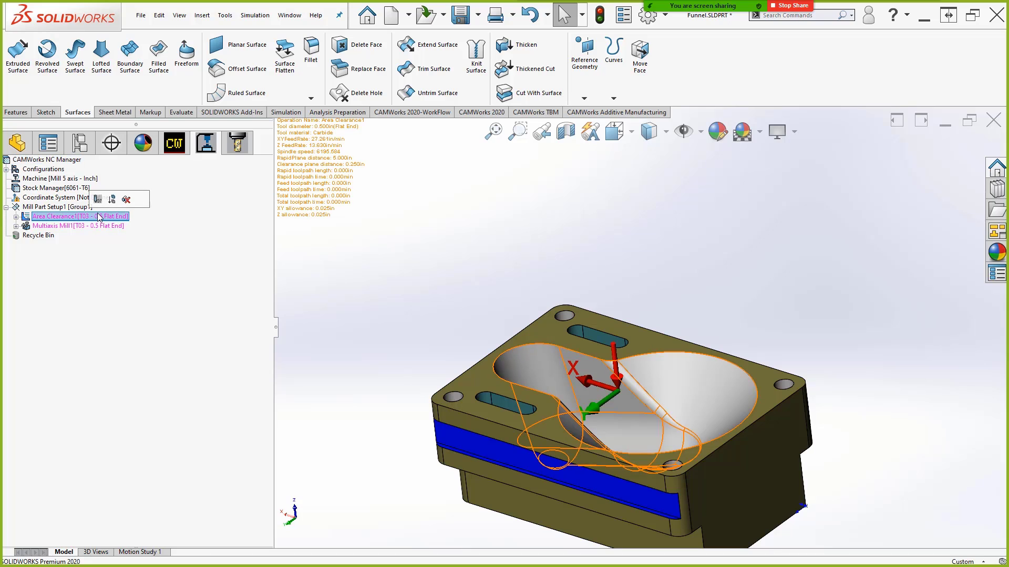
pyautogui.rightClick(99, 216)
pyautogui.click(378, 241)
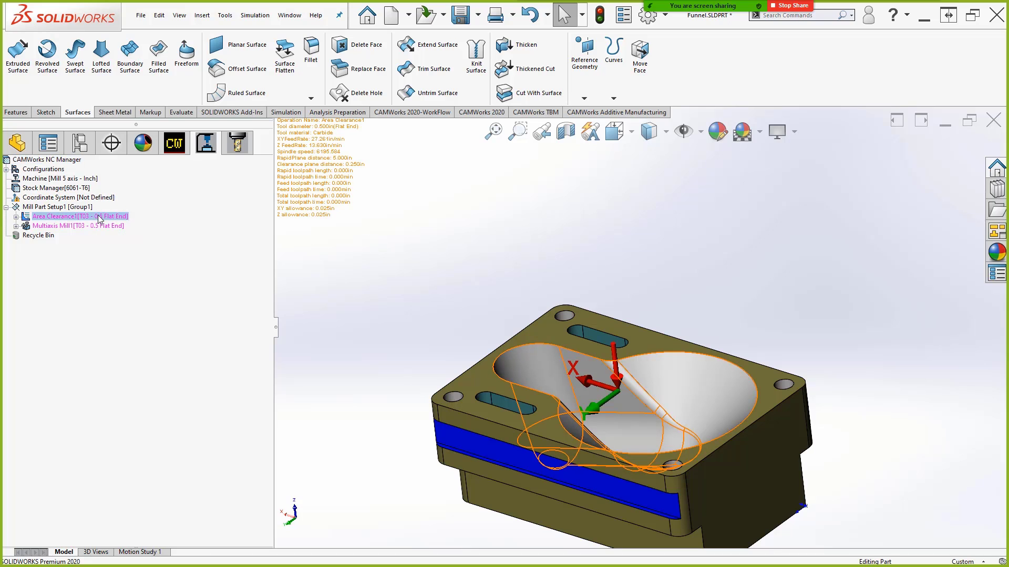
pyautogui.rightClick(99, 217)
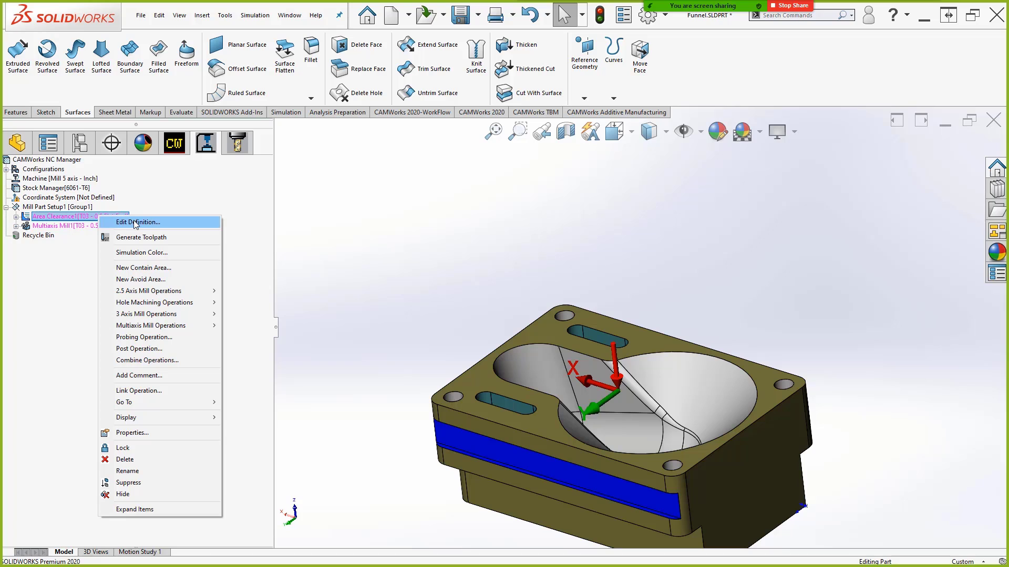
pyautogui.click(135, 223)
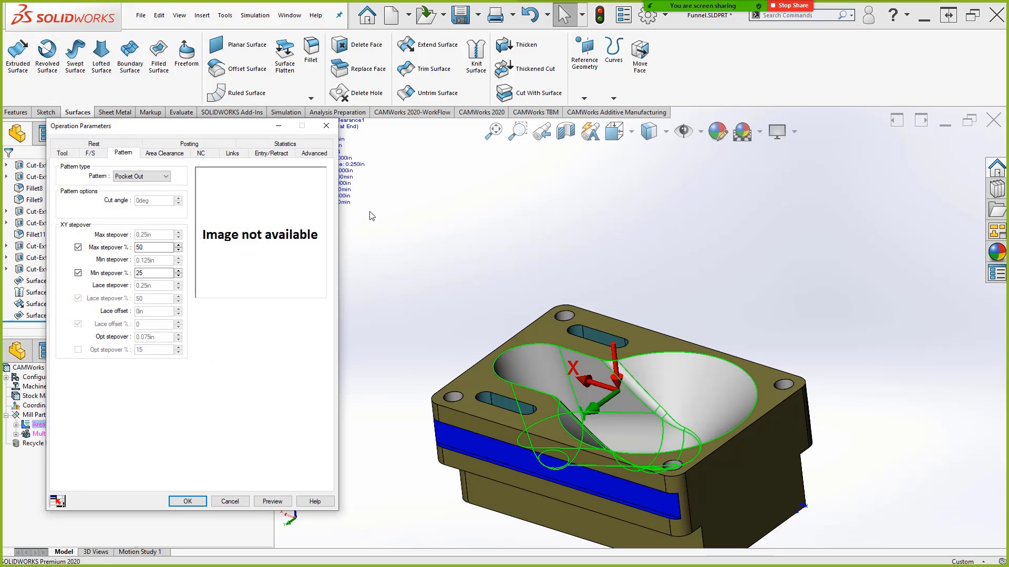
pyautogui.moveTo(184, 136); pyautogui.dragTo(291, 133)
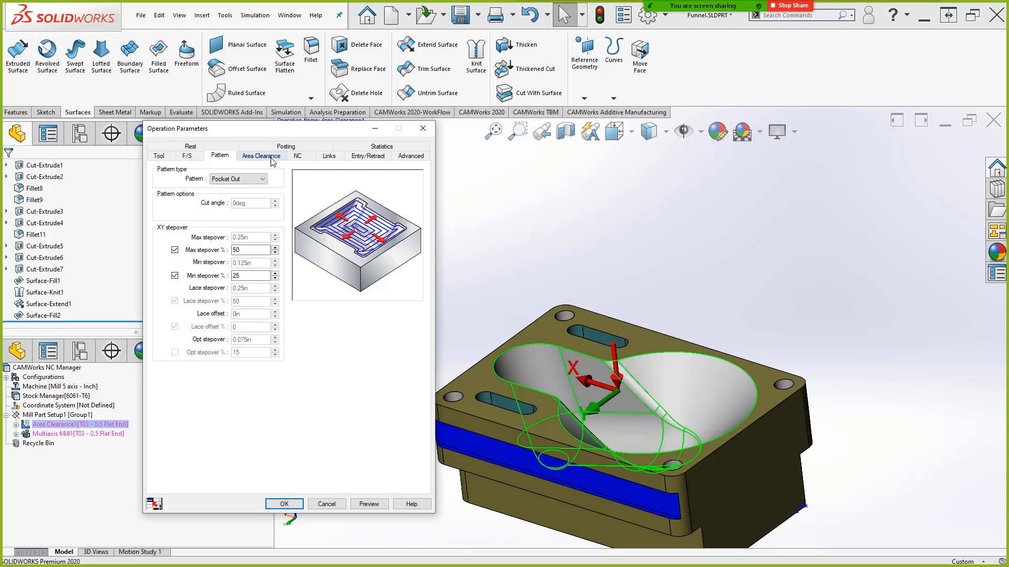
pyautogui.click(412, 157)
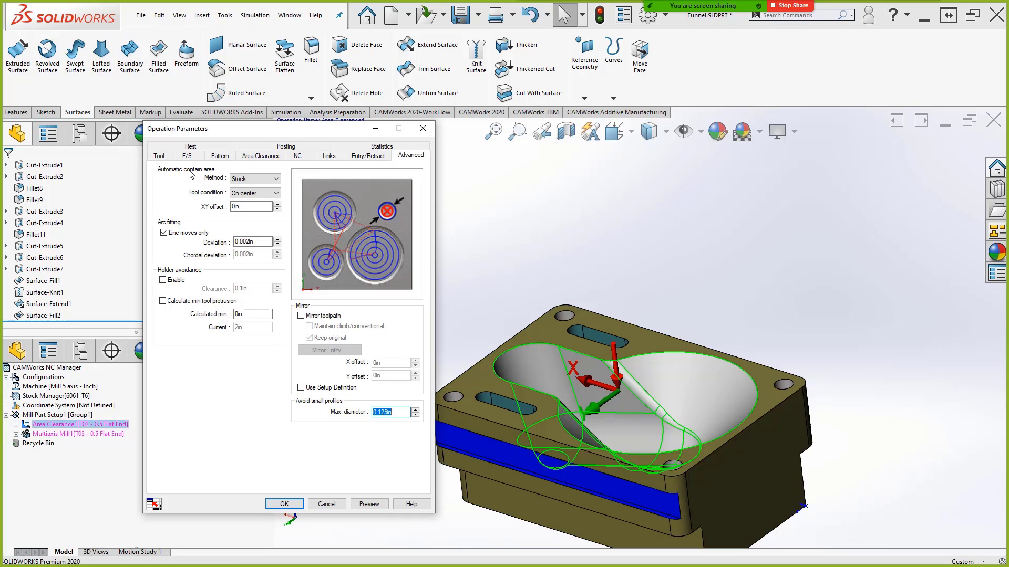
# - Preview the Stock automatic contain area on the part, inspect it from several angles, and accept the operation parameters
pyautogui.click(243, 180)
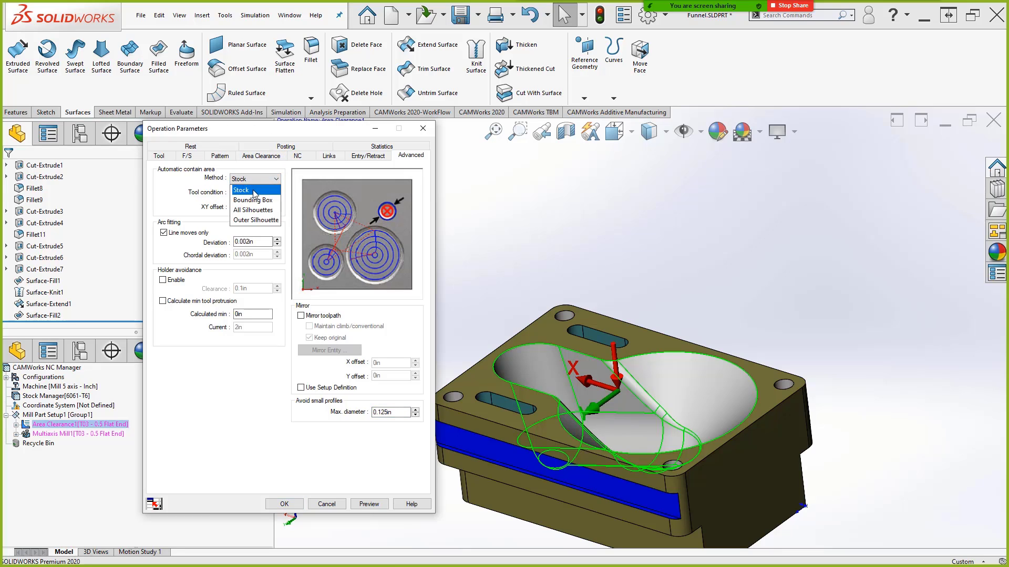
pyautogui.click(253, 190)
pyautogui.scroll(3, 667, 410)
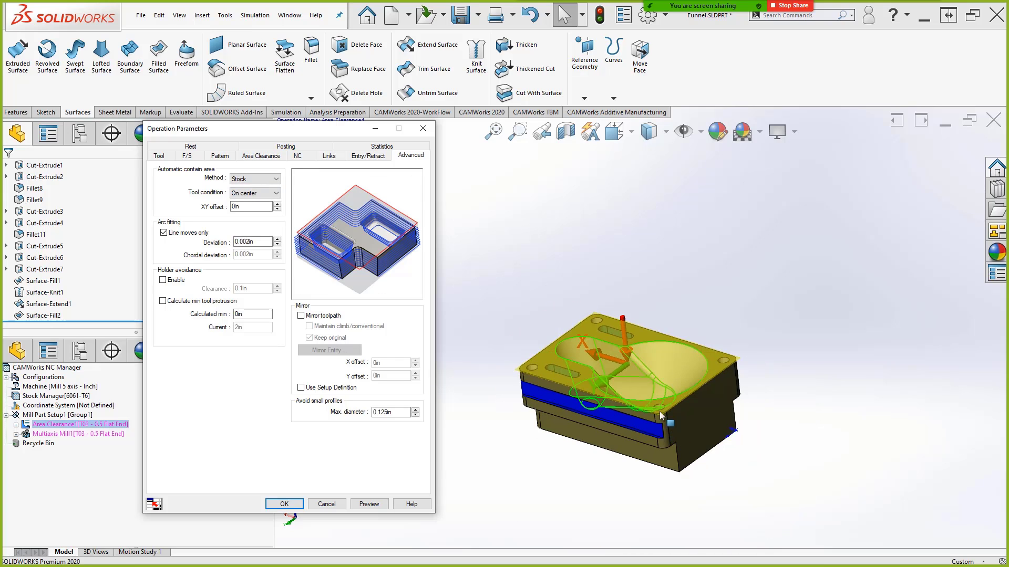
pyautogui.moveTo(655, 387); pyautogui.dragTo(556, 337, button='middle')
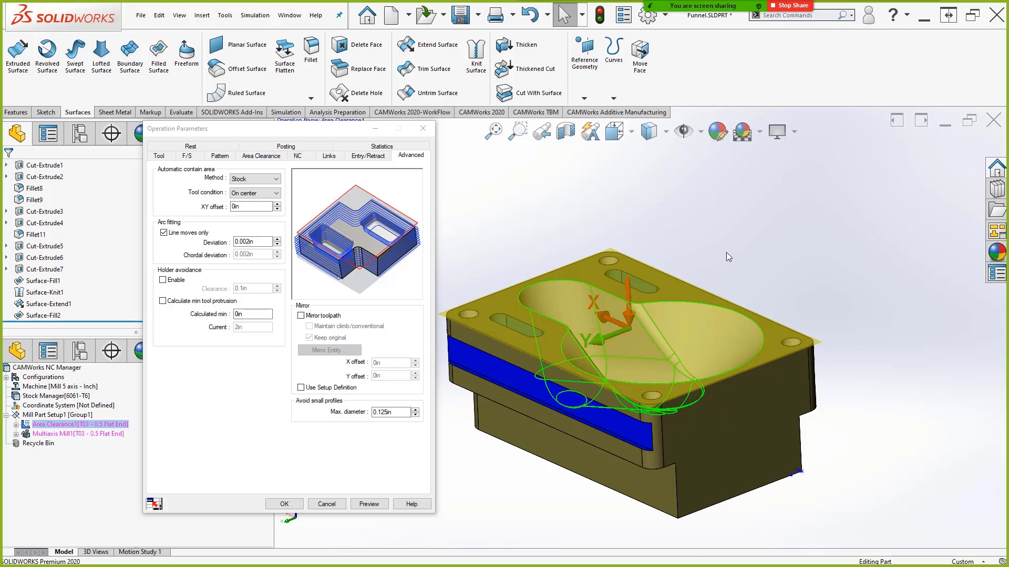
pyautogui.moveTo(726, 252); pyautogui.dragTo(720, 311, button='middle')
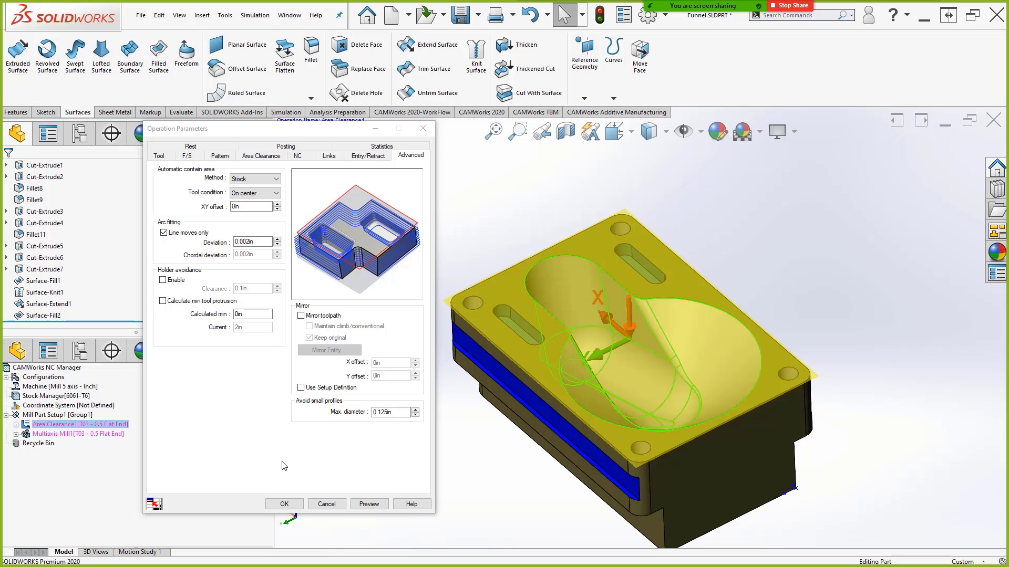
pyautogui.click(282, 509)
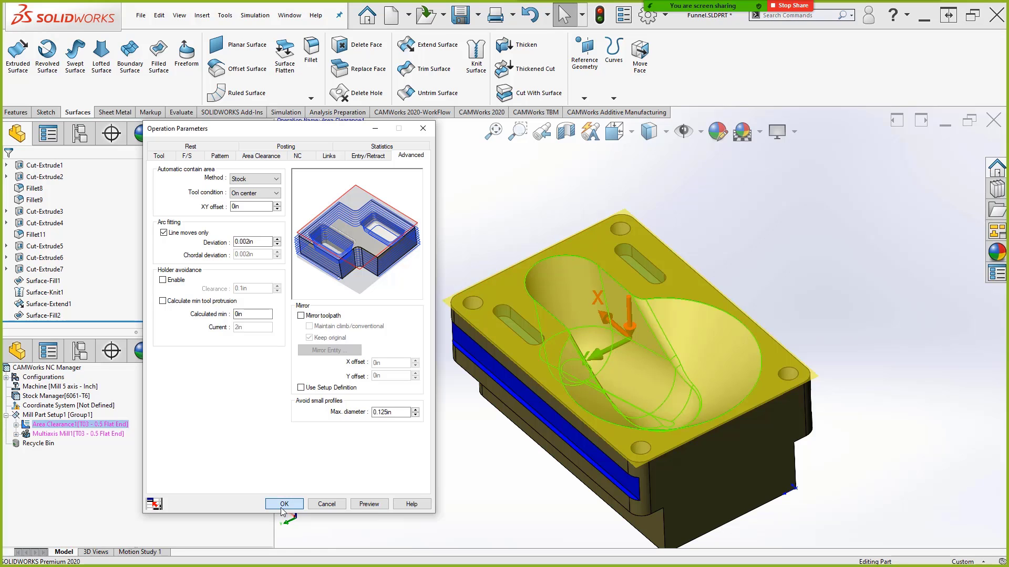
pyautogui.click(283, 503)
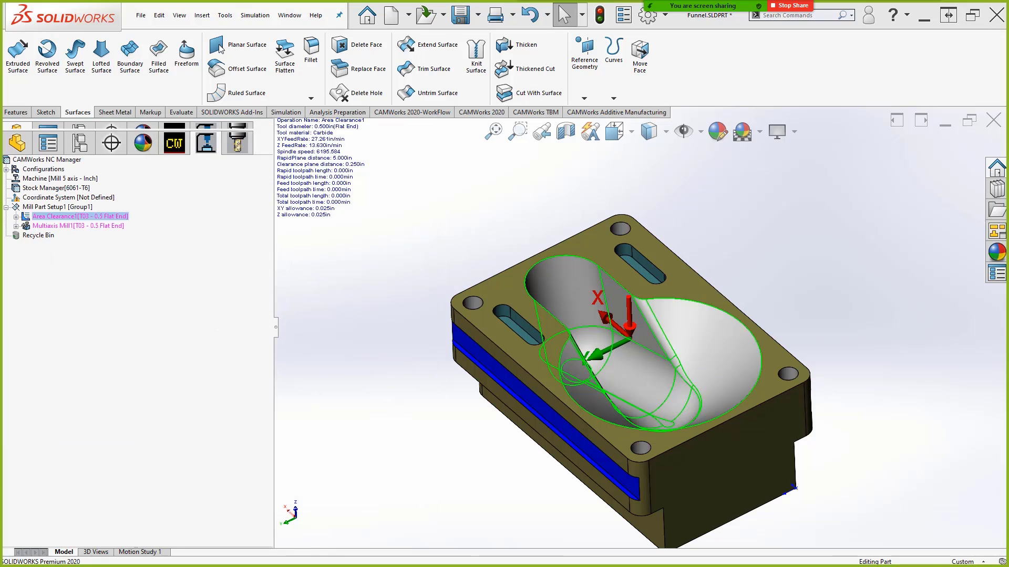
# - In the CAMWorks update options, try Previous method for 3 axis toolpath generation, restore Advanced method, and accept
pyautogui.click(231, 20)
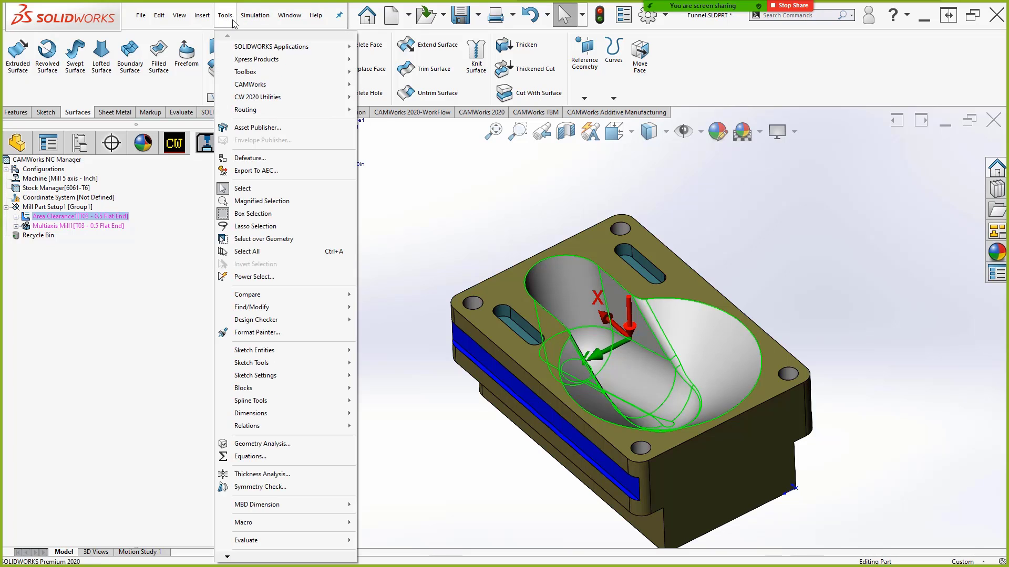
pyautogui.moveTo(250, 84)
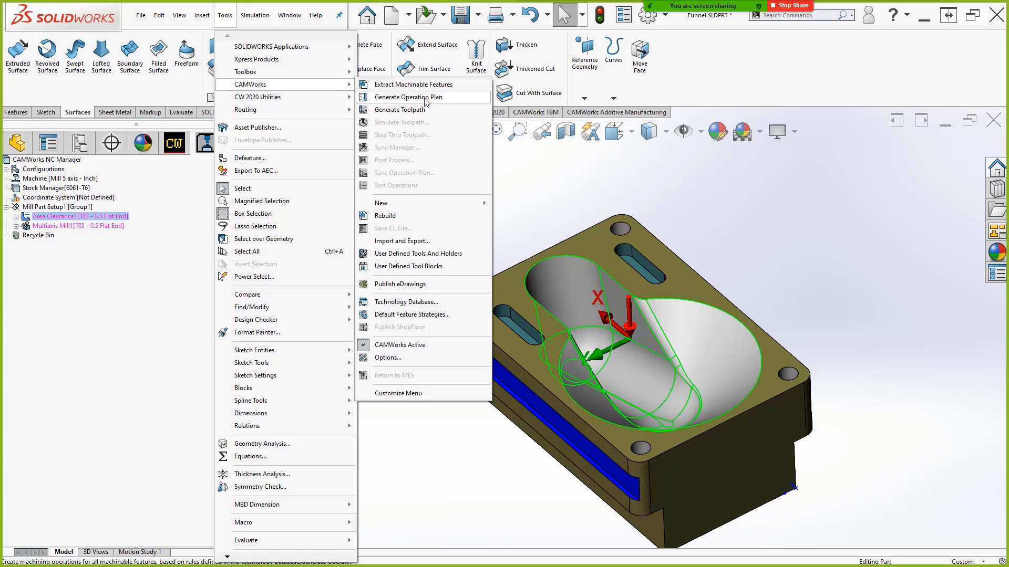
pyautogui.click(398, 359)
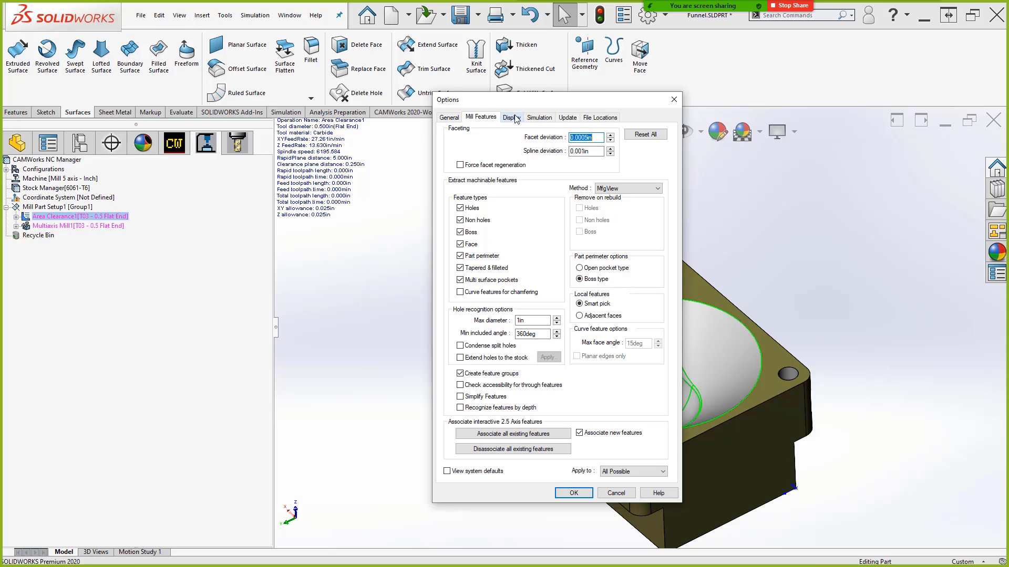
pyautogui.click(566, 118)
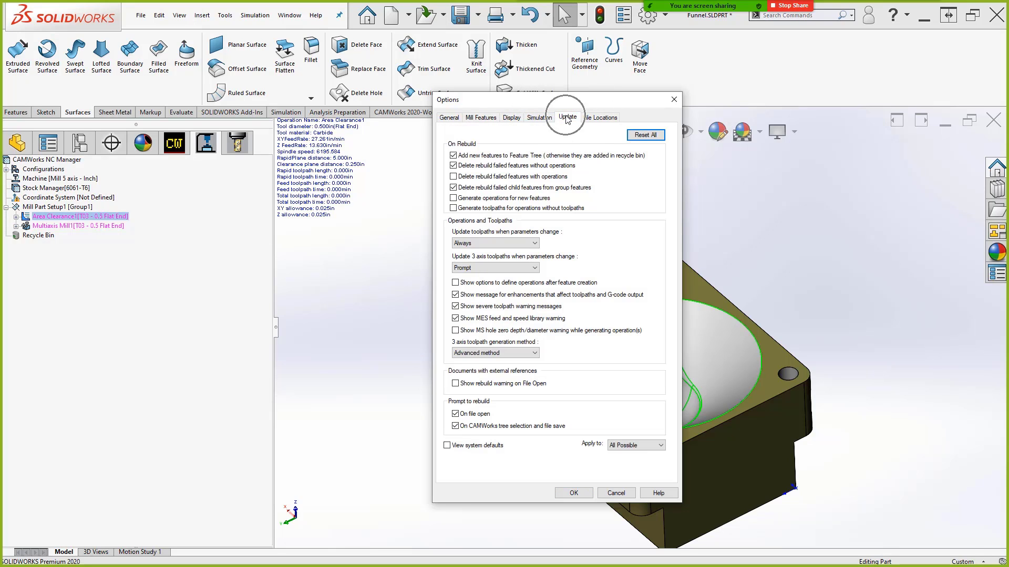
pyautogui.click(489, 353)
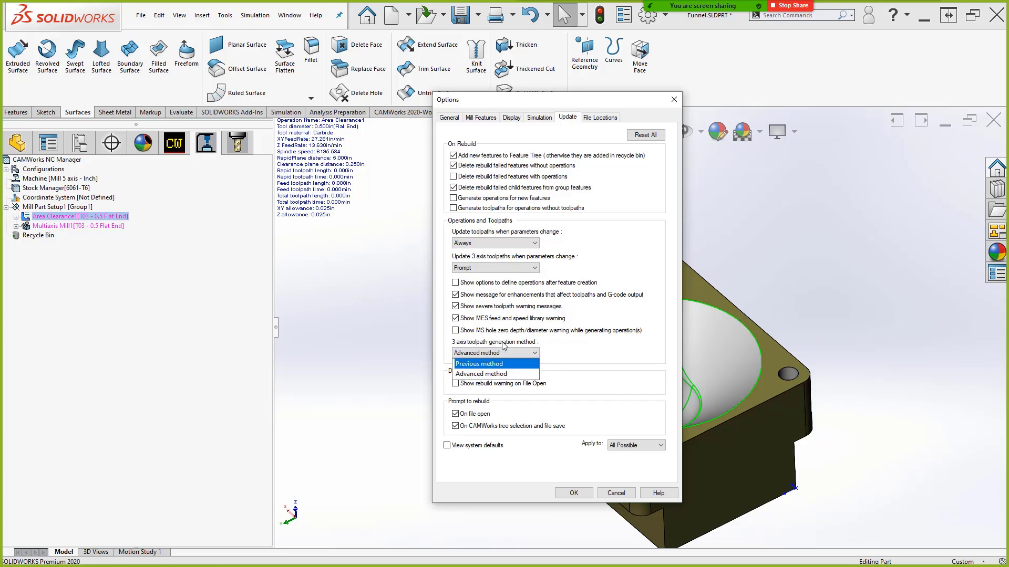
pyautogui.click(477, 364)
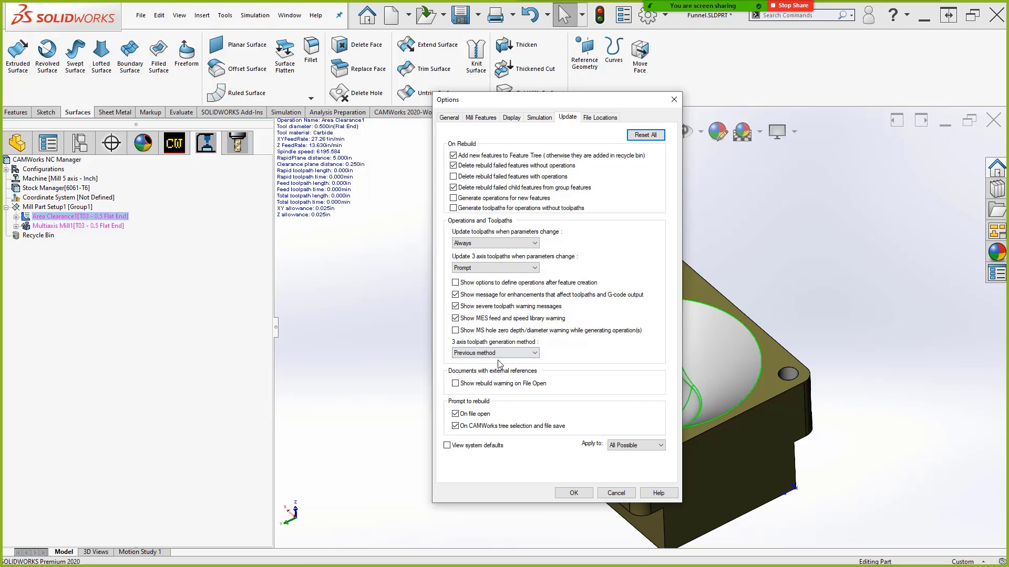
pyautogui.click(497, 354)
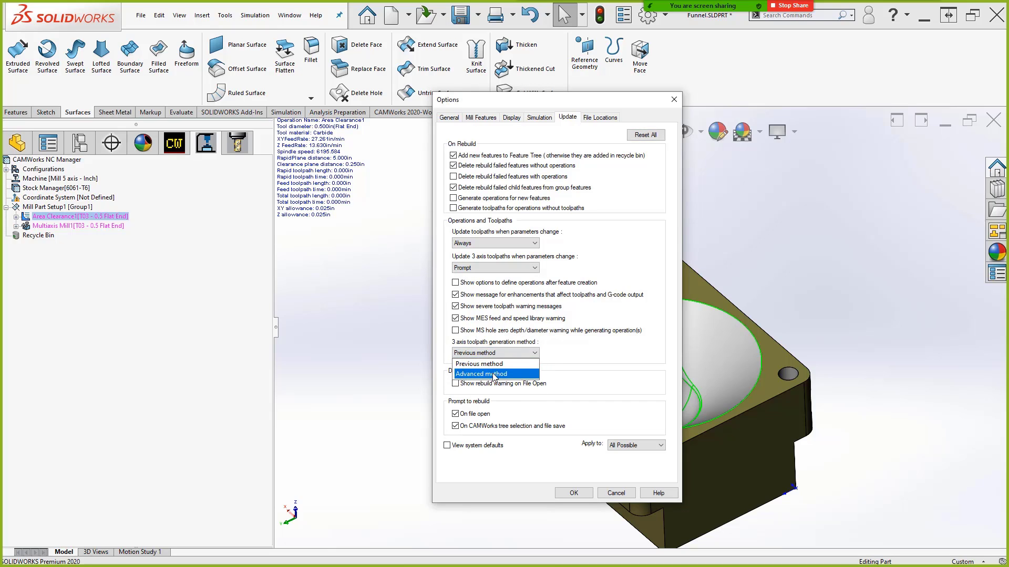
pyautogui.click(494, 374)
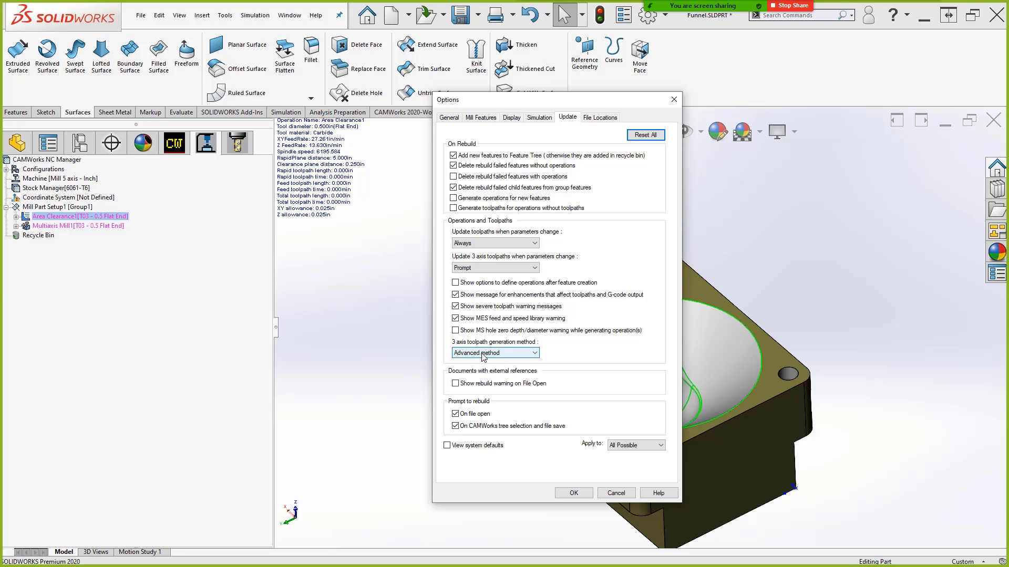
pyautogui.click(574, 493)
# - Reopen the Area Clearance1 parameters, choose Stock as the automatic contain area method, and inspect its preview over the top face
pyautogui.rightClick(103, 221)
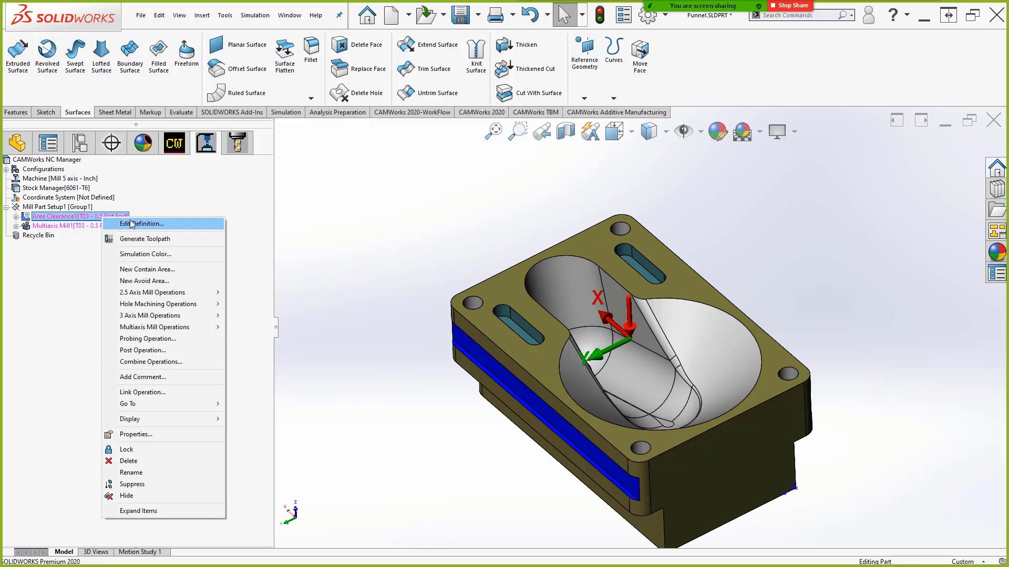
pyautogui.click(178, 221)
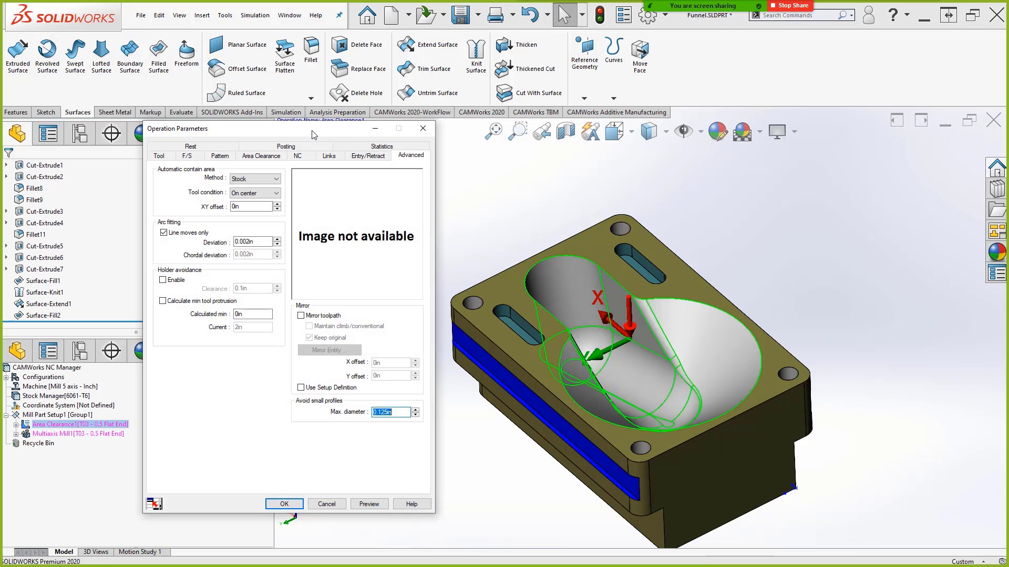
pyautogui.moveTo(428, 135); pyautogui.dragTo(350, 142)
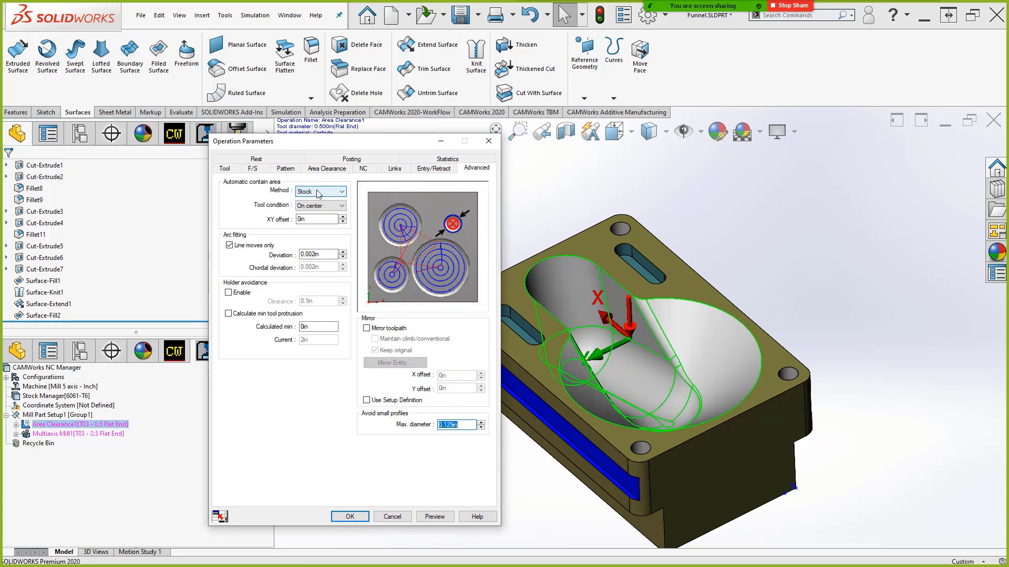
pyautogui.click(318, 192)
pyautogui.click(313, 198)
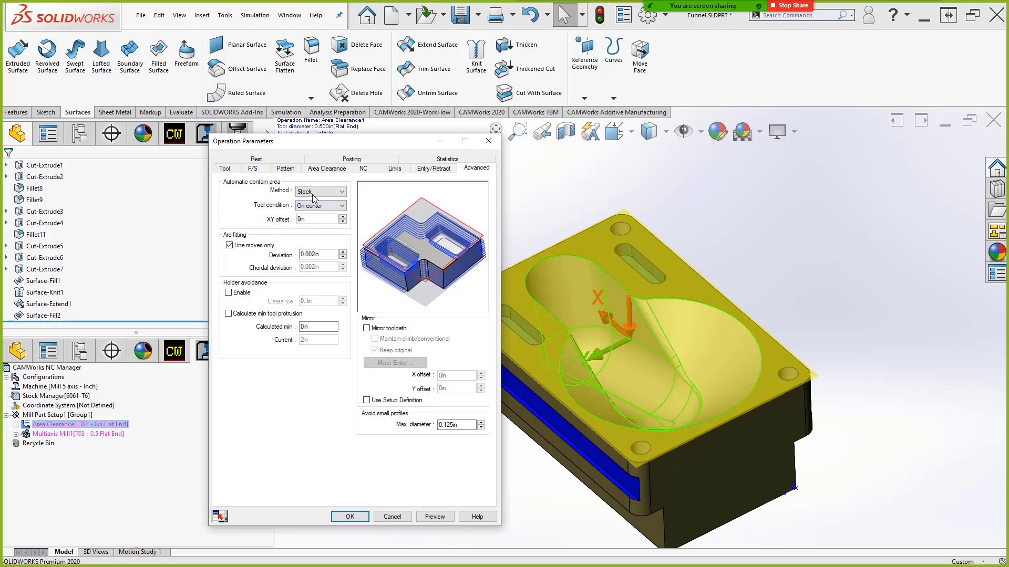
pyautogui.scroll(3, 610, 261)
pyautogui.scroll(-2, 606, 311)
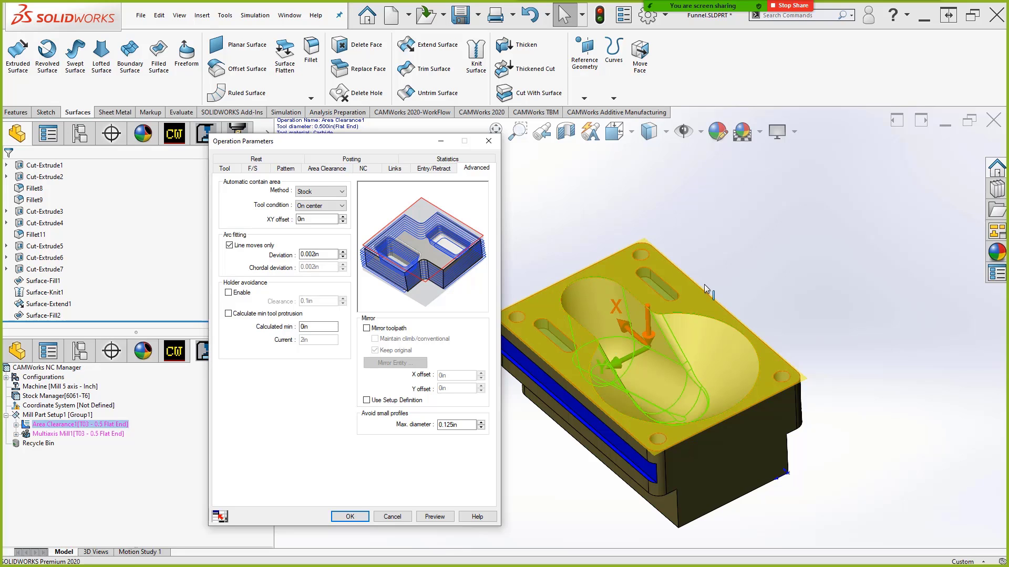
pyautogui.moveTo(676, 278); pyautogui.dragTo(702, 360, button='middle')
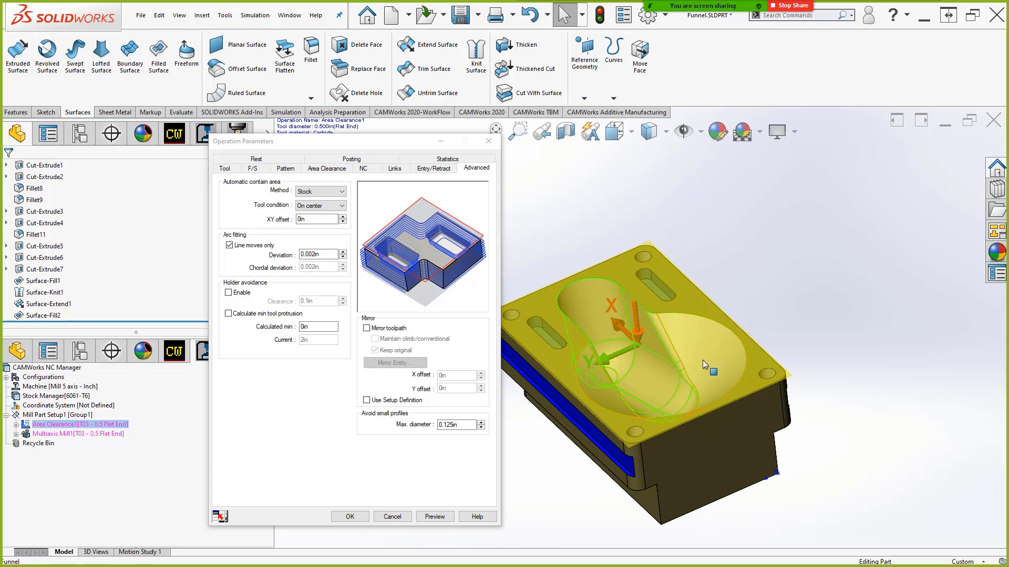
# - Set the automatic contain area method to Bounding Box and inspect the previewed region on the part
pyautogui.click(300, 192)
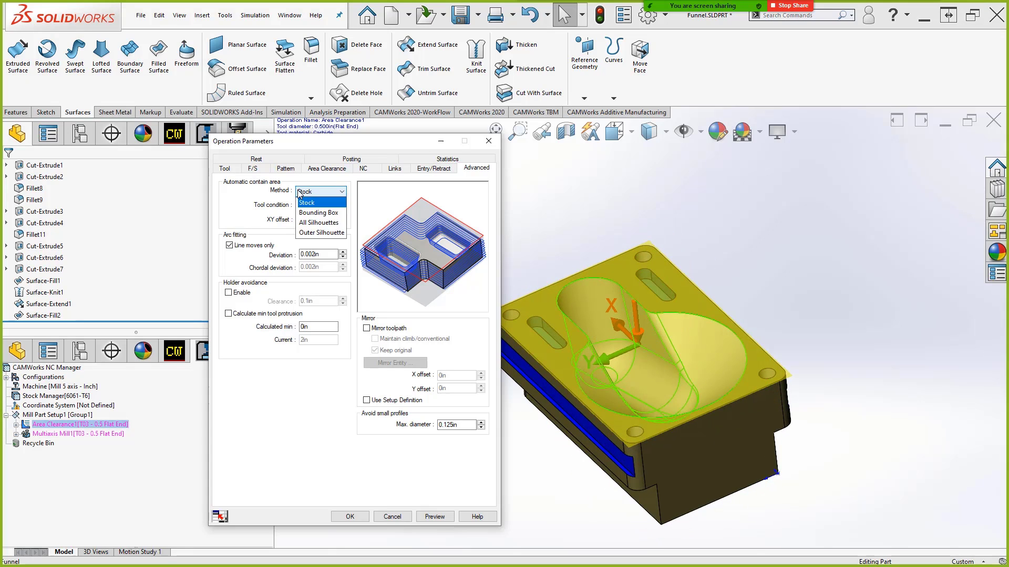
pyautogui.click(318, 212)
pyautogui.moveTo(652, 294); pyautogui.dragTo(761, 357, button='middle')
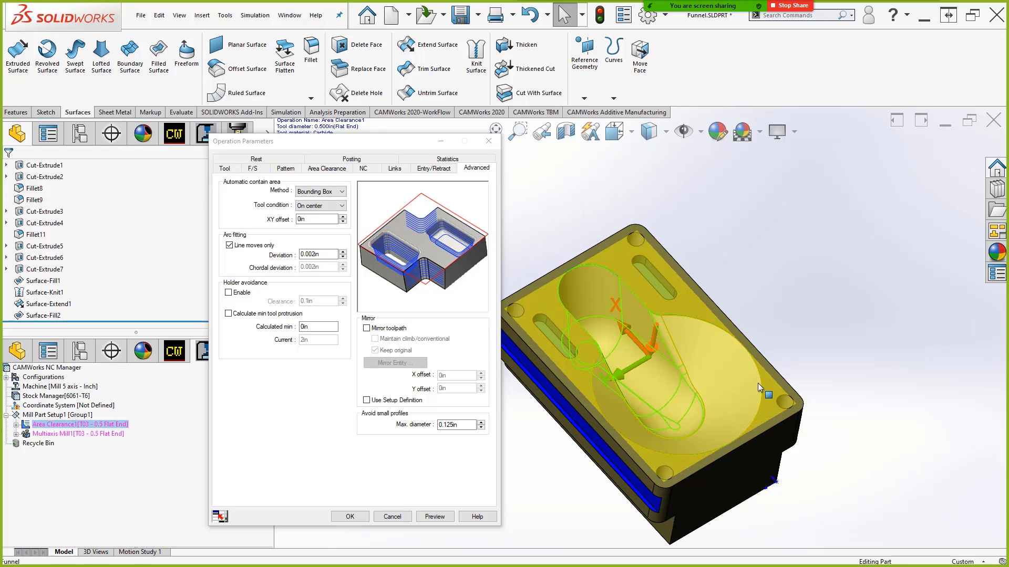
# - Set the automatic contain area method to All Silhouettes and orient the part to view the cavity from above
pyautogui.click(313, 193)
pyautogui.click(314, 207)
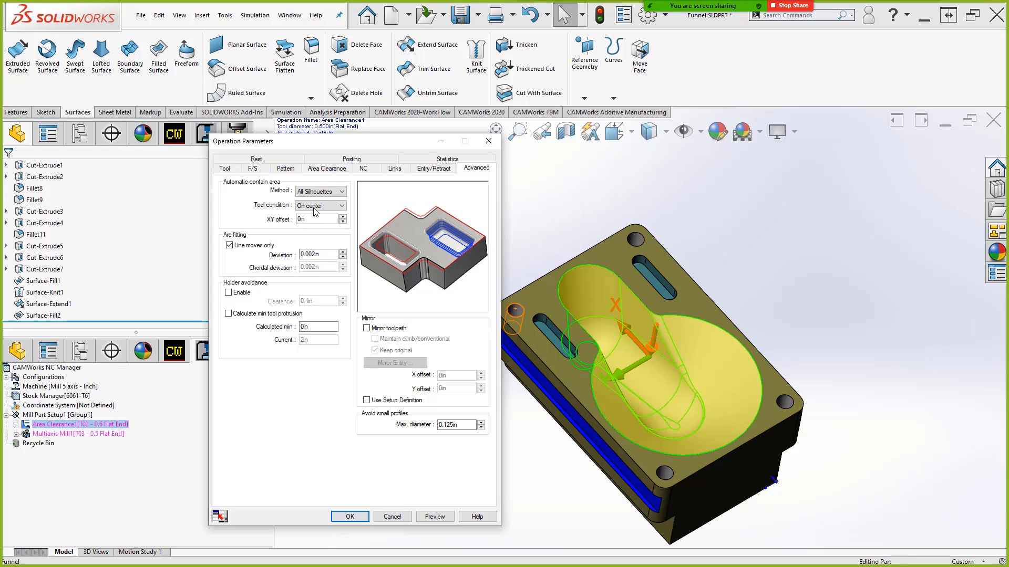
pyautogui.moveTo(651, 310); pyautogui.dragTo(568, 305, button='middle')
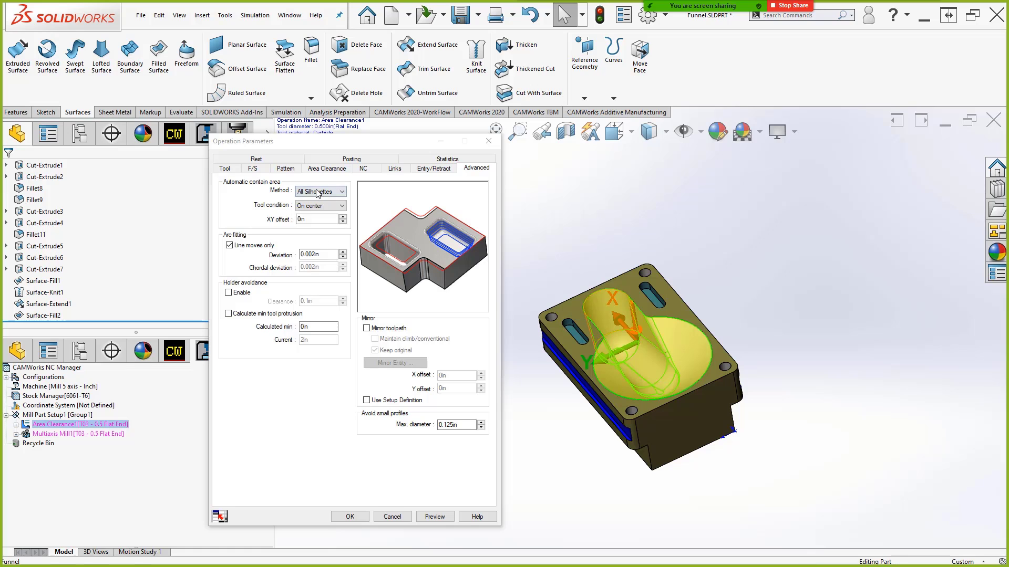
pyautogui.moveTo(659, 254); pyautogui.dragTo(700, 321, button='middle')
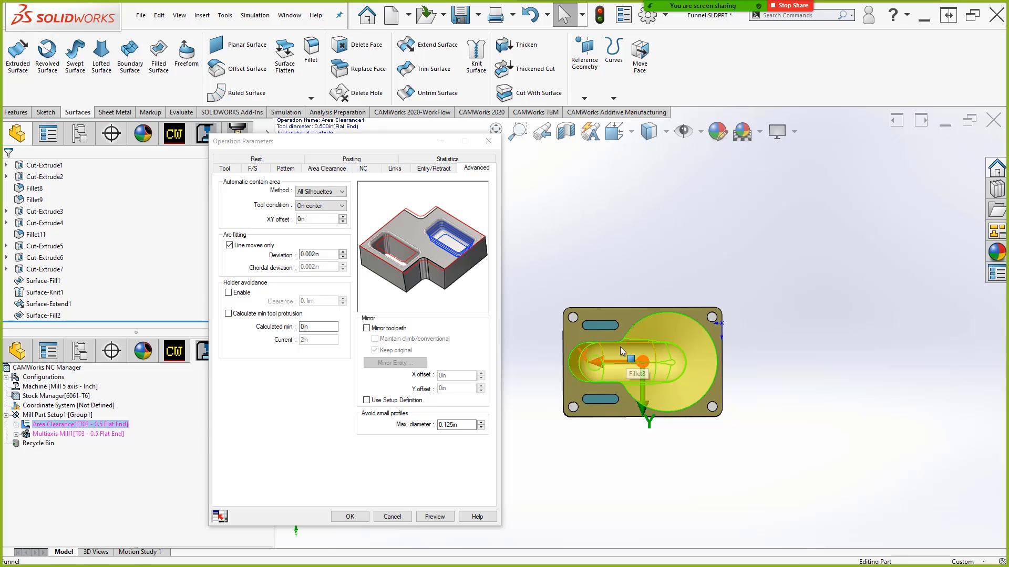
# - Examine how the All Silhouettes contain area preview follows the outline of the funnel cavity
pyautogui.scroll(-3, 632, 348)
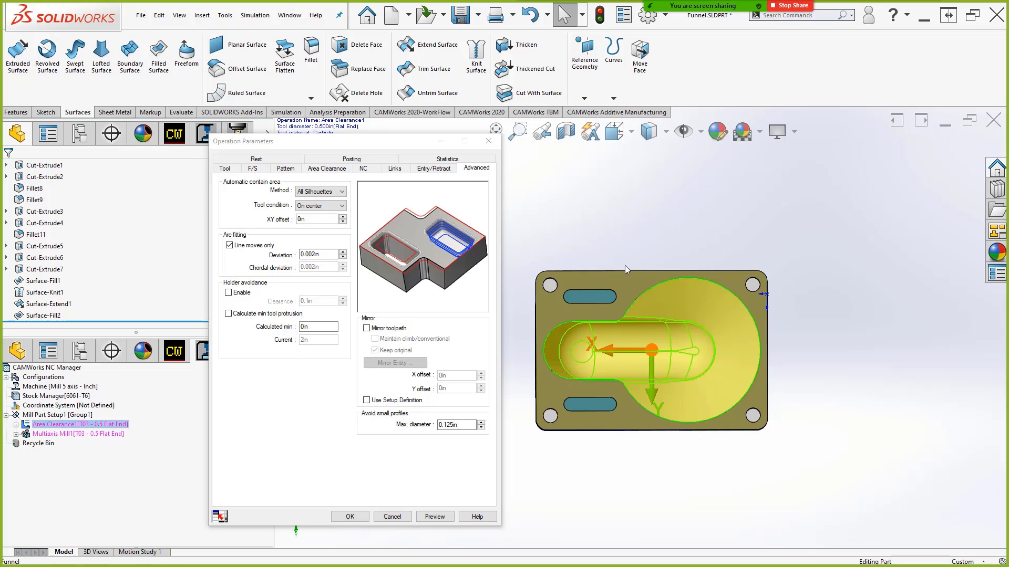
pyautogui.moveTo(673, 331); pyautogui.dragTo(661, 339, button='middle')
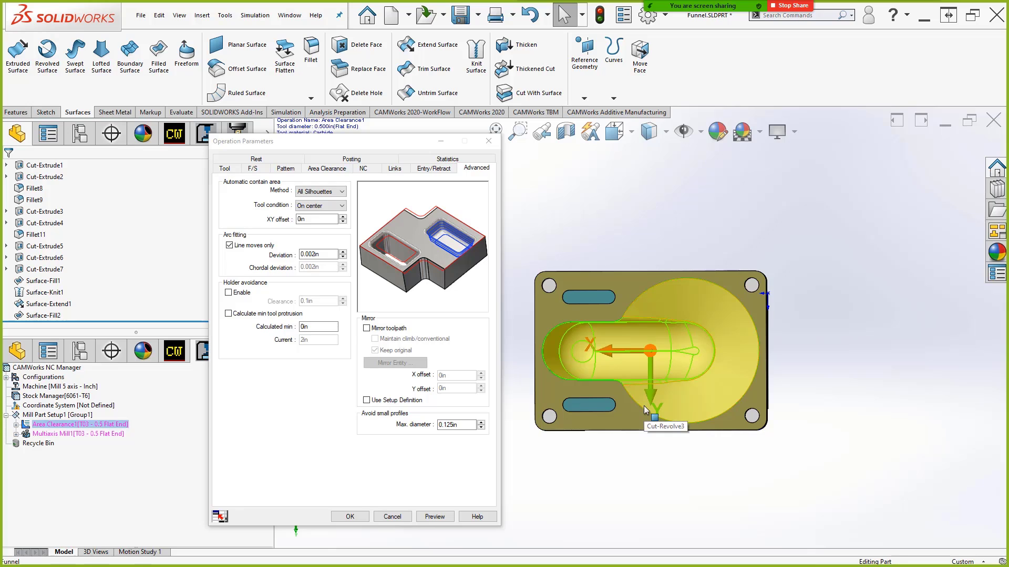
pyautogui.moveTo(835, 428); pyautogui.dragTo(778, 390, button='middle')
pyautogui.moveTo(803, 241); pyautogui.dragTo(961, 451)
pyautogui.scroll(3, 798, 416)
pyautogui.moveTo(800, 414); pyautogui.dragTo(851, 408, button='middle')
pyautogui.scroll(-2, 668, 354)
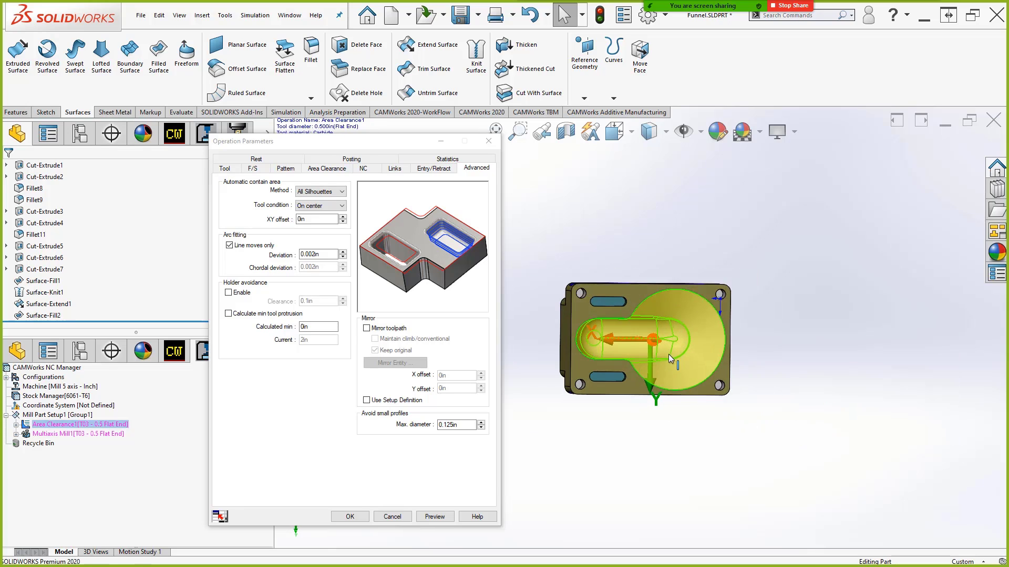
pyautogui.moveTo(670, 354); pyautogui.dragTo(684, 340, button='middle')
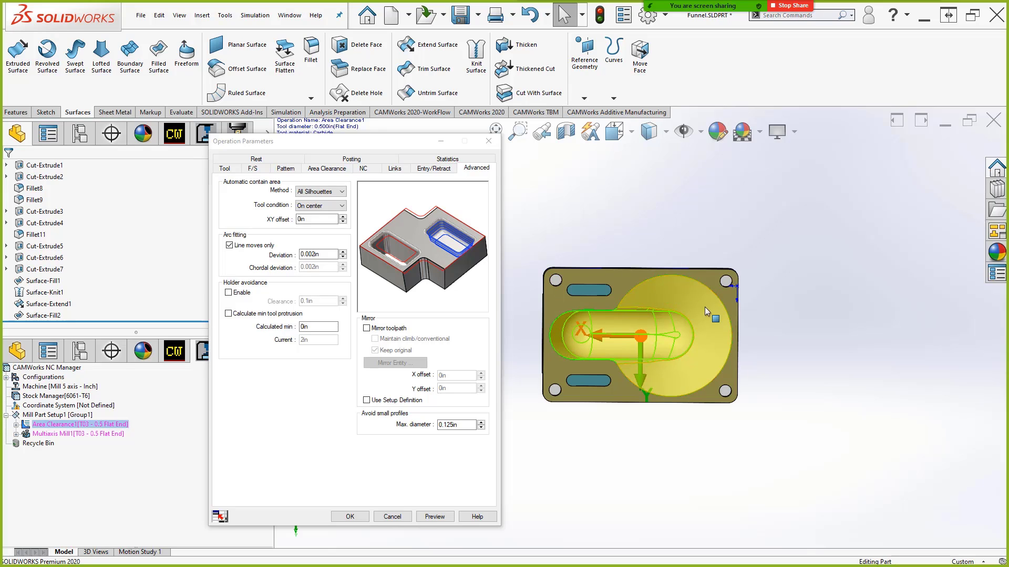
# - Set the automatic contain area method to Outer Silhouette and inspect the preview around the small circular face at the cavity's end
pyautogui.click(306, 192)
pyautogui.click(322, 233)
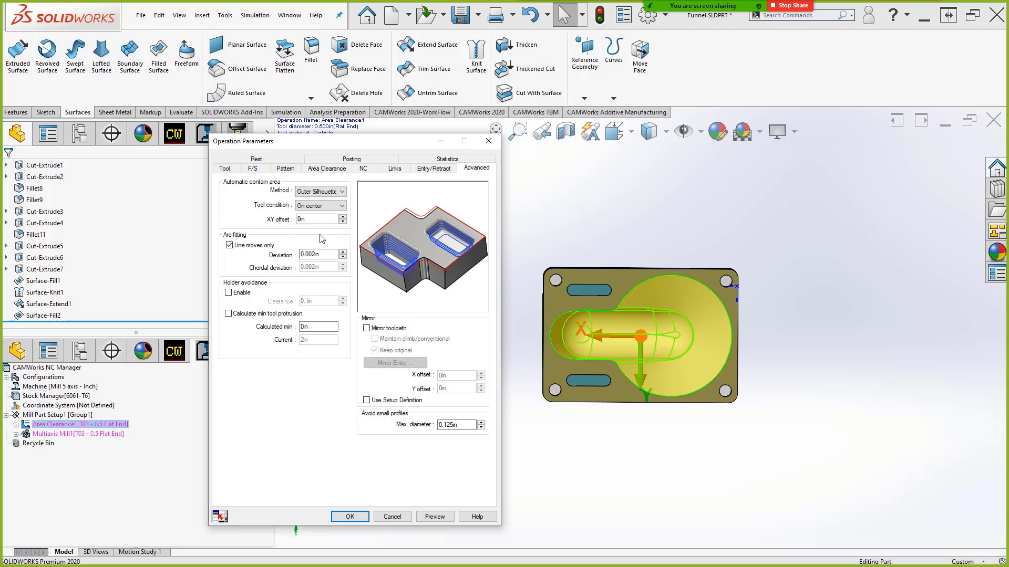
pyautogui.scroll(-10, 577, 325)
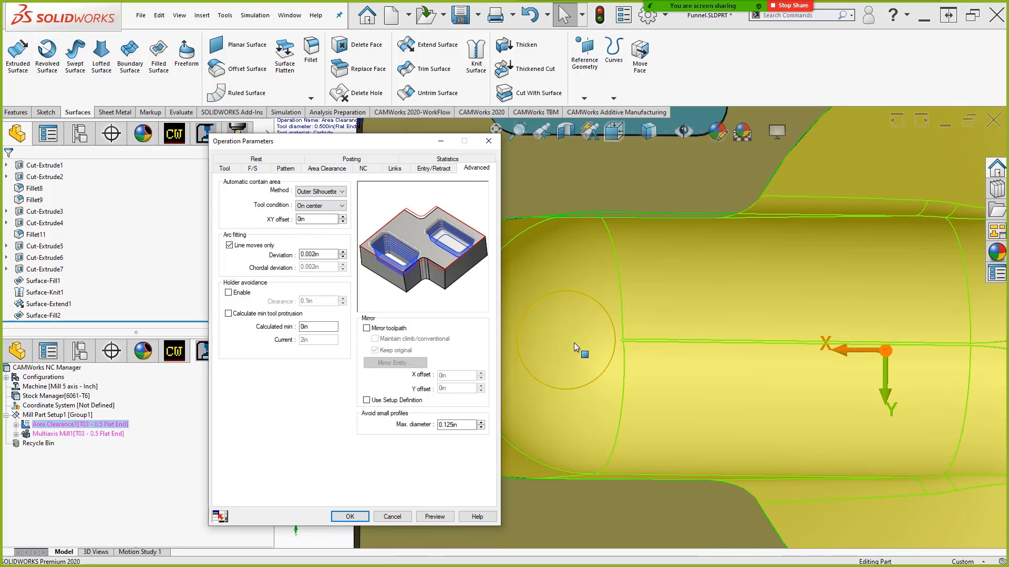
pyautogui.click(563, 339)
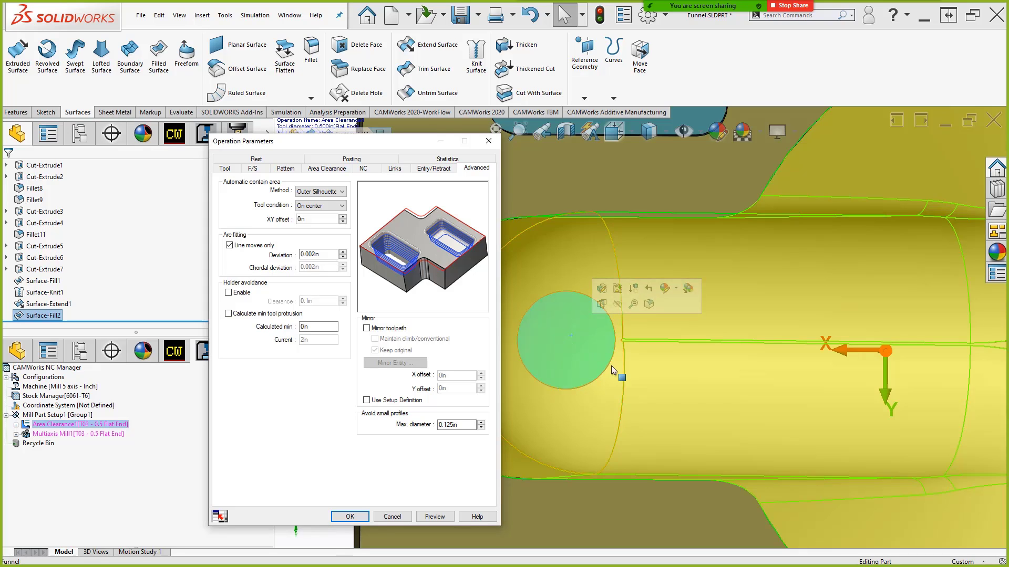
pyautogui.scroll(8, 642, 364)
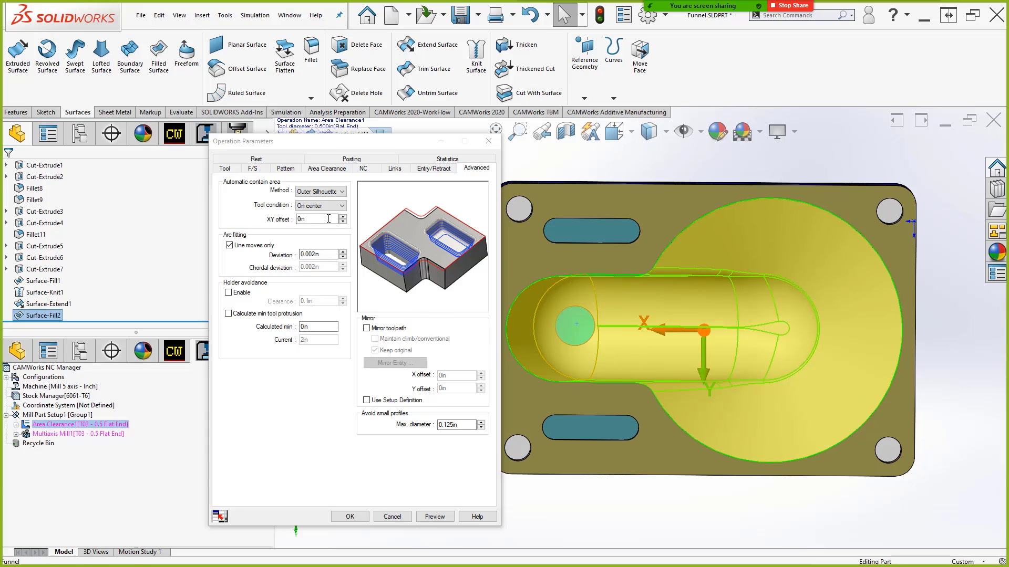
# - Set the automatic contain area method to All Silhouettes with the tool condition On center
pyautogui.click(321, 192)
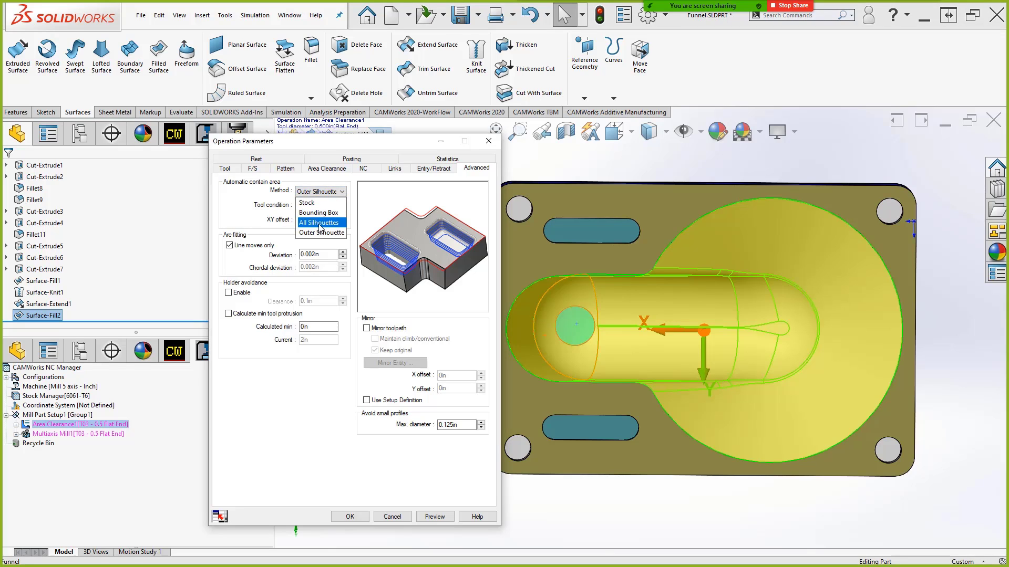
pyautogui.click(321, 225)
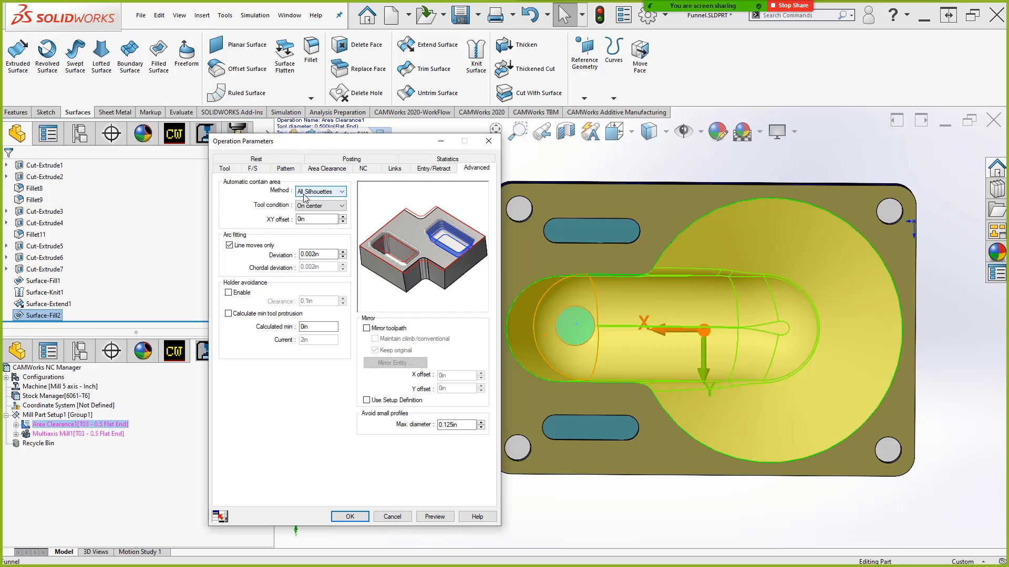
pyautogui.click(308, 207)
pyautogui.click(315, 216)
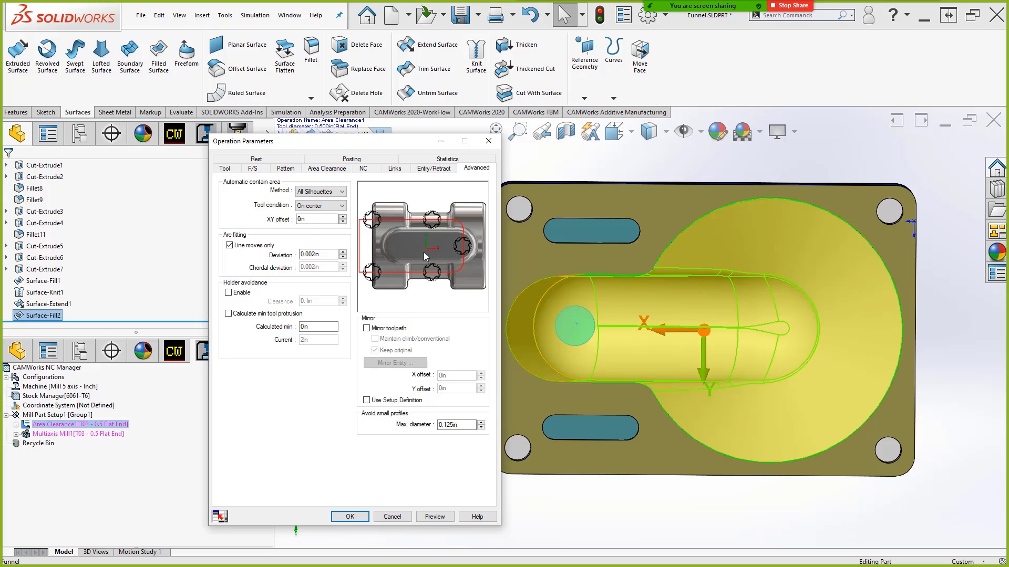
# - Set the tool condition to Past and inspect how the contain area preview extends around the cavity rim
pyautogui.click(340, 206)
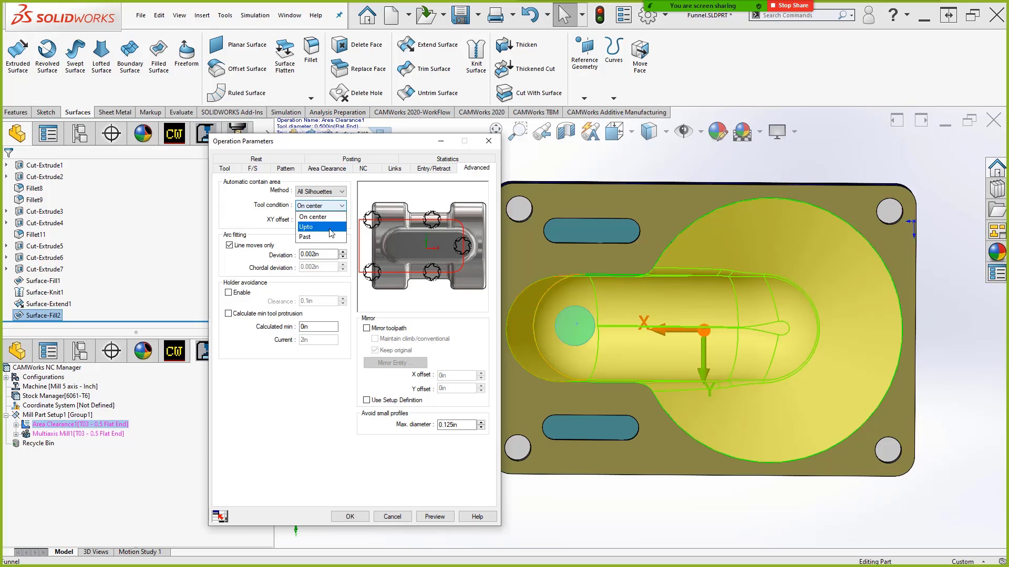
pyautogui.click(305, 237)
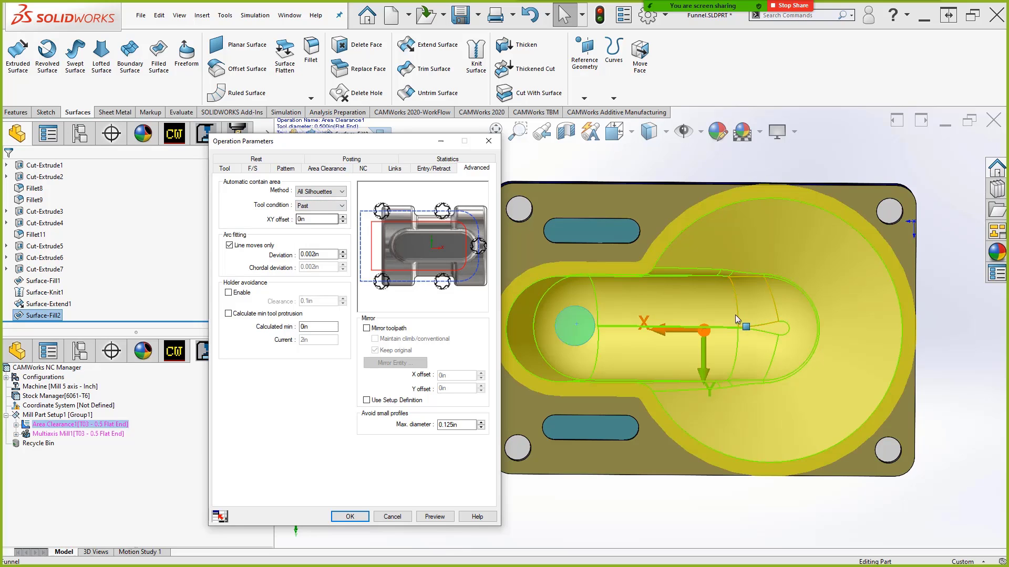
pyautogui.moveTo(735, 314); pyautogui.dragTo(658, 218, button='middle')
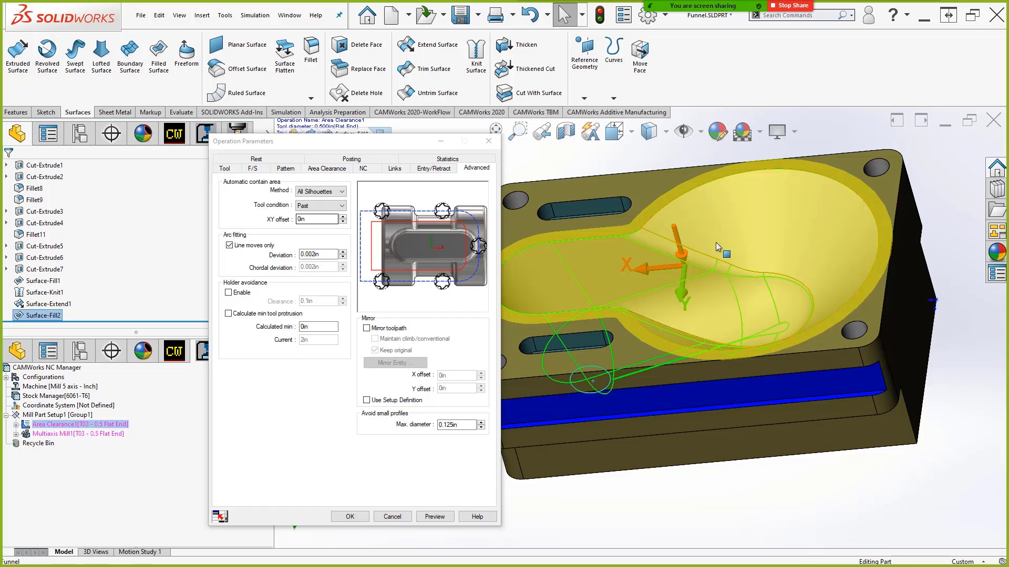
pyautogui.moveTo(715, 241); pyautogui.dragTo(651, 235, button='middle')
pyautogui.scroll(-4, 667, 212)
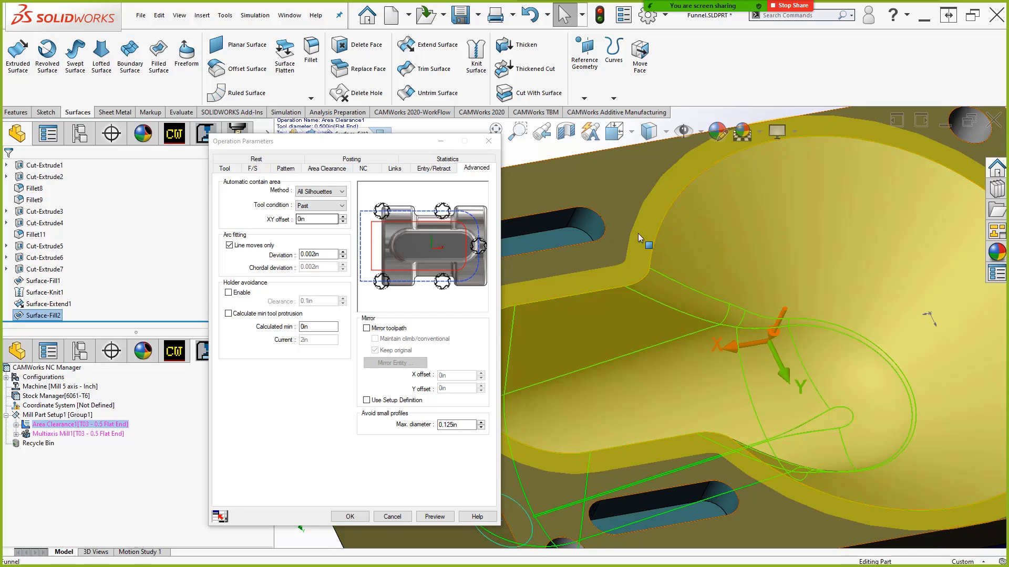
# - Set the tool condition to Upto and inspect the contain area preview inside the cavity edge
pyautogui.click(321, 206)
pyautogui.click(325, 227)
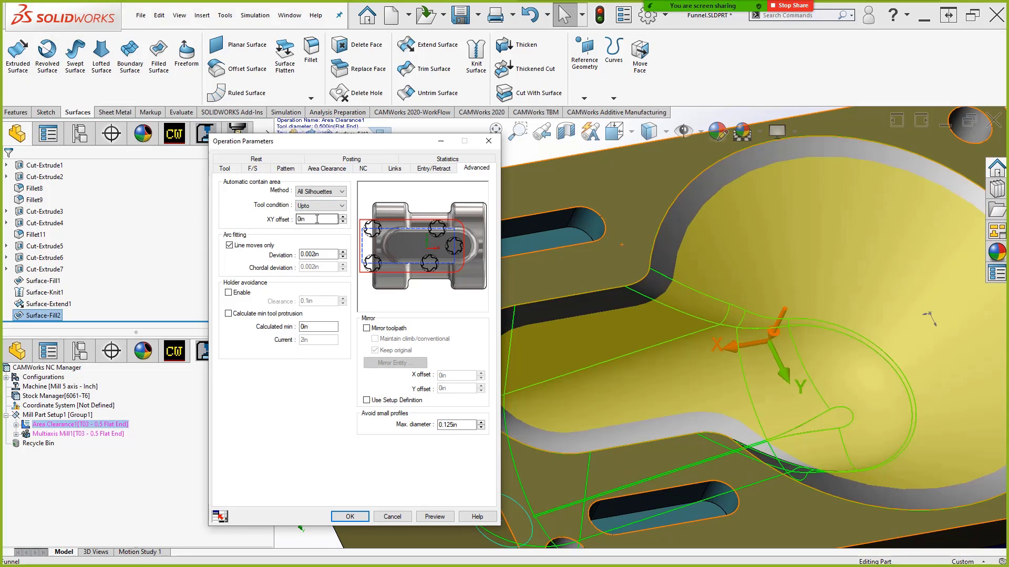
pyautogui.moveTo(670, 230); pyautogui.dragTo(712, 257, button='middle')
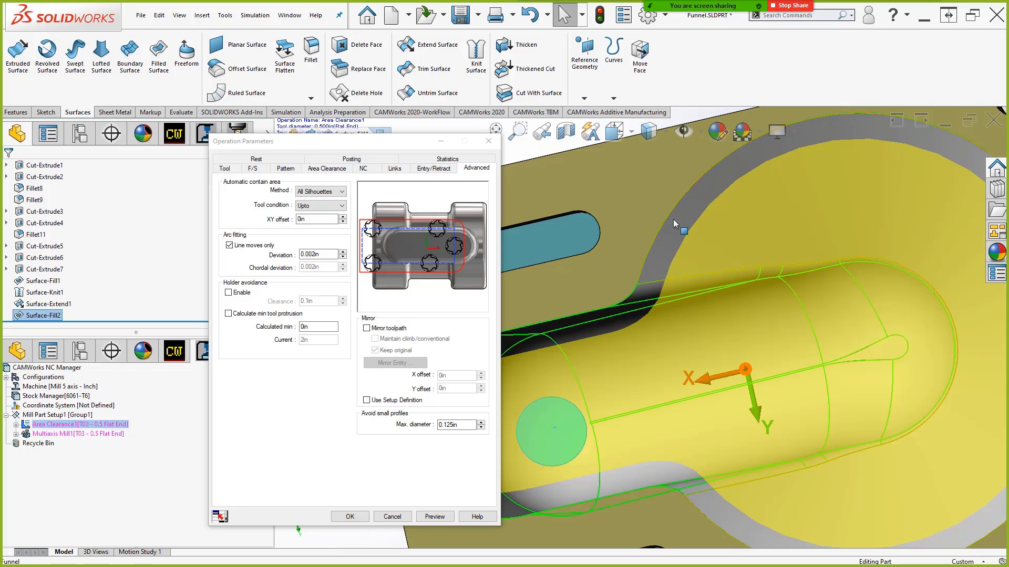
# - Set the tool condition to On center, check the XY offset and its preview, and accept the Area Clearance1 parameters
pyautogui.click(326, 205)
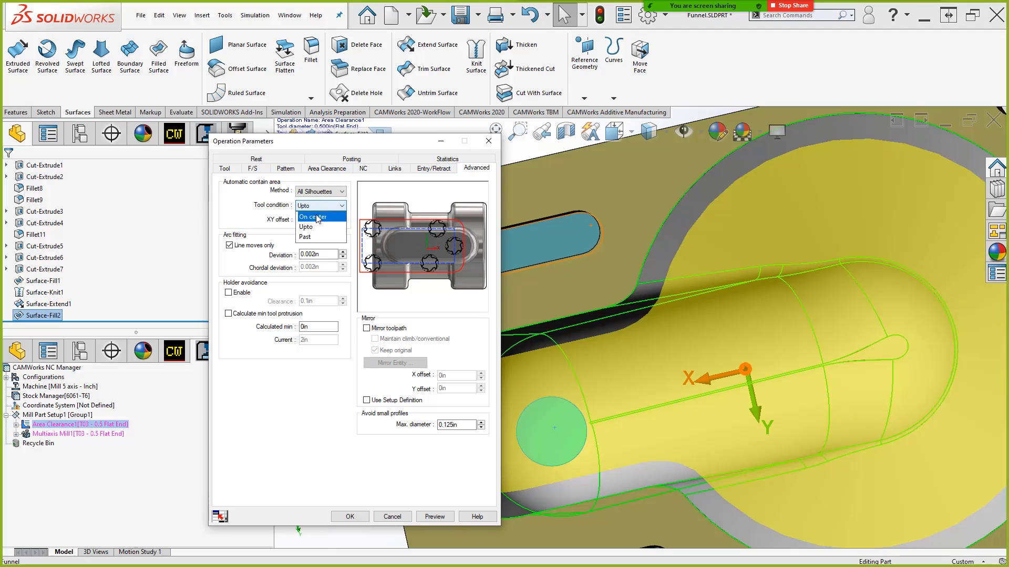
pyautogui.click(317, 216)
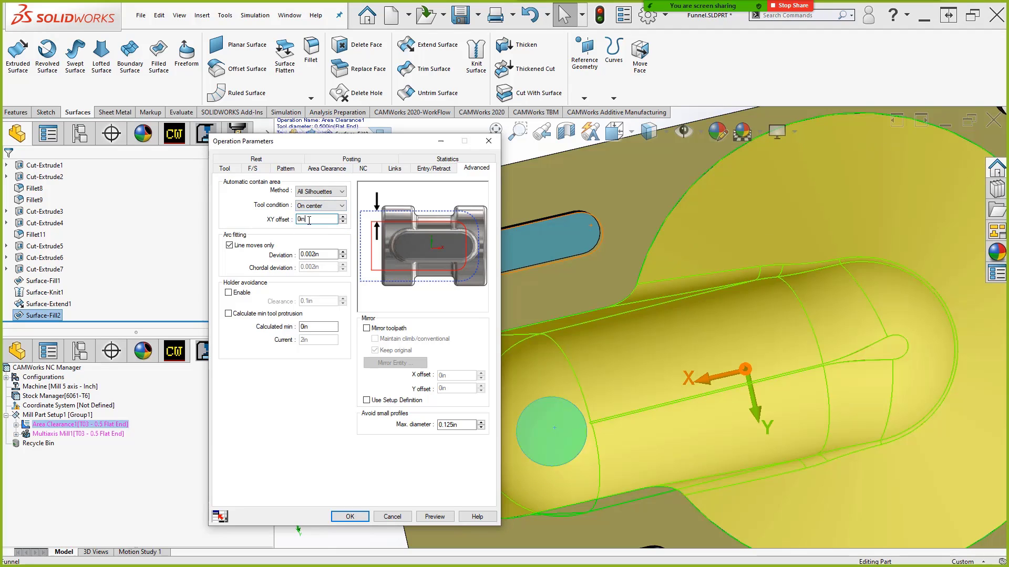
pyautogui.click(309, 221)
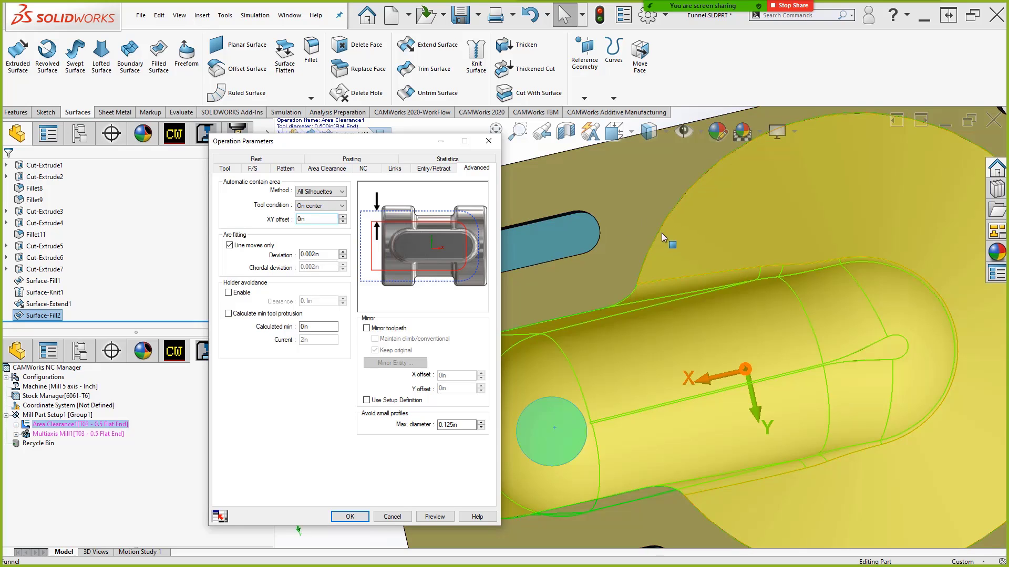
pyautogui.moveTo(661, 234); pyautogui.dragTo(663, 227, button='middle')
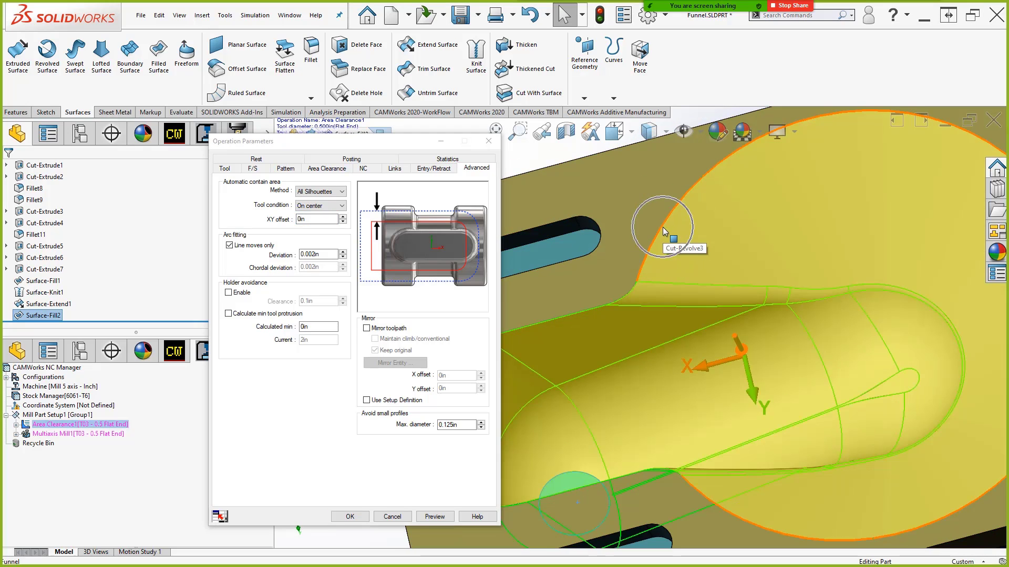
pyautogui.click(350, 516)
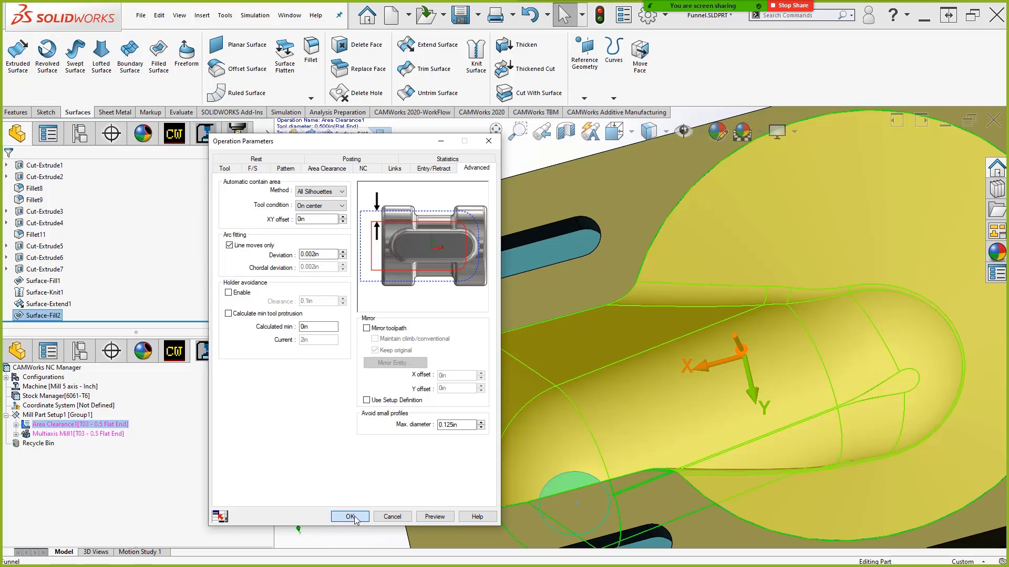
pyautogui.scroll(5, 750, 333)
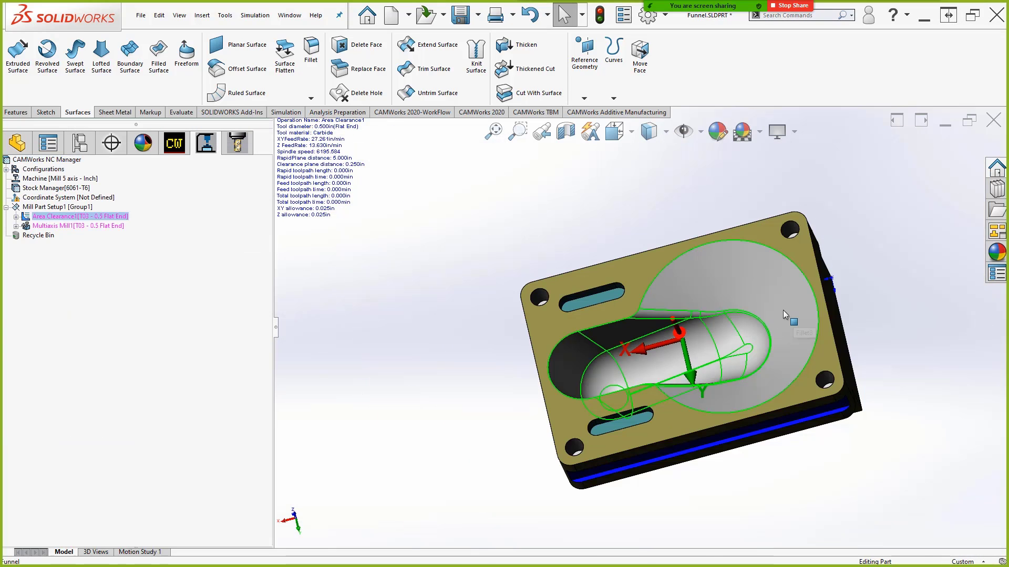
pyautogui.rightClick(108, 217)
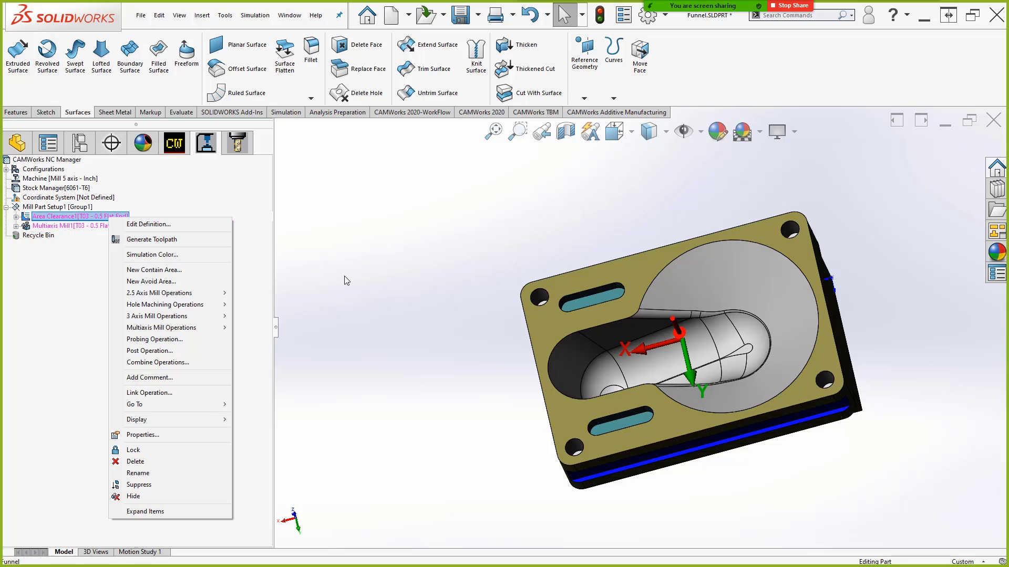
pyautogui.click(430, 294)
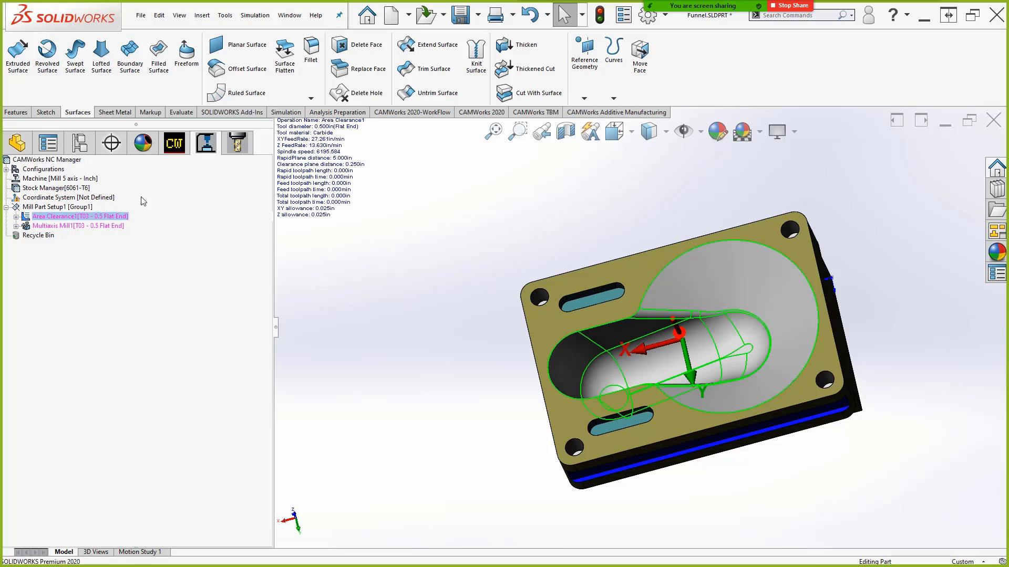
pyautogui.click(172, 144)
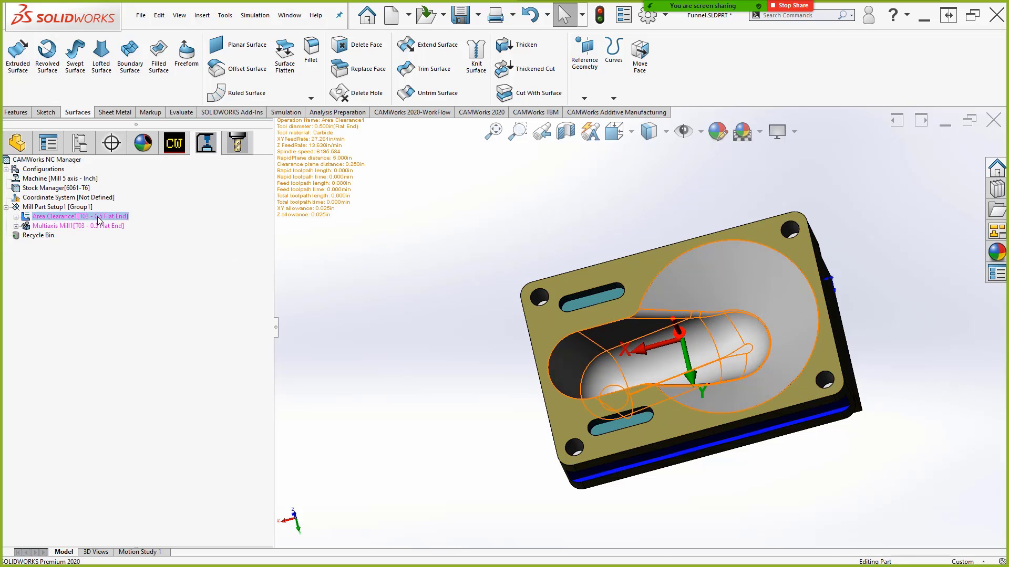
# - Reopen the Area Clearance1 parameters, preview the All Silhouettes contain area on the part, and accept the parameters
pyautogui.rightClick(98, 219)
pyautogui.click(147, 222)
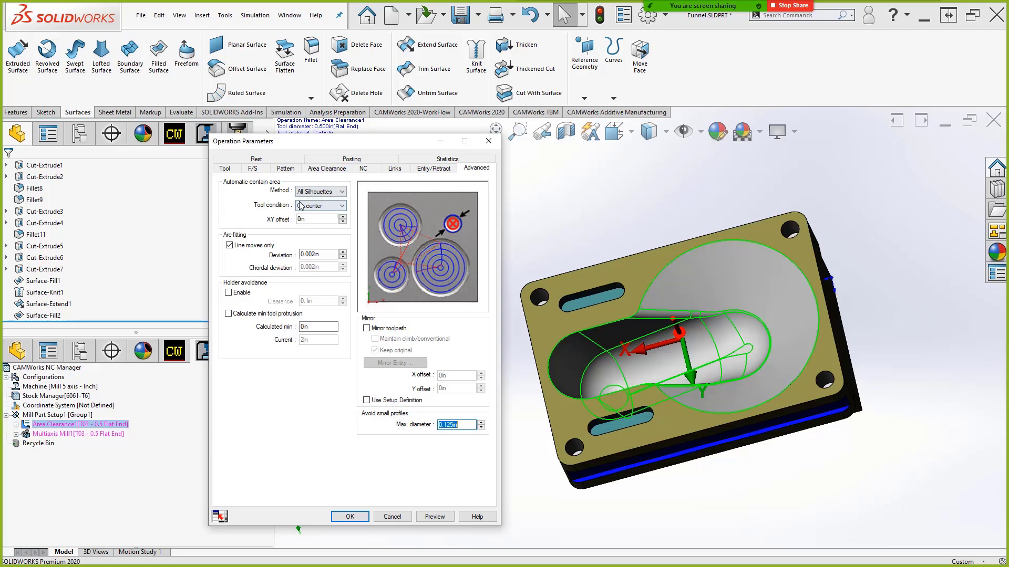
pyautogui.click(300, 205)
pyautogui.click(321, 225)
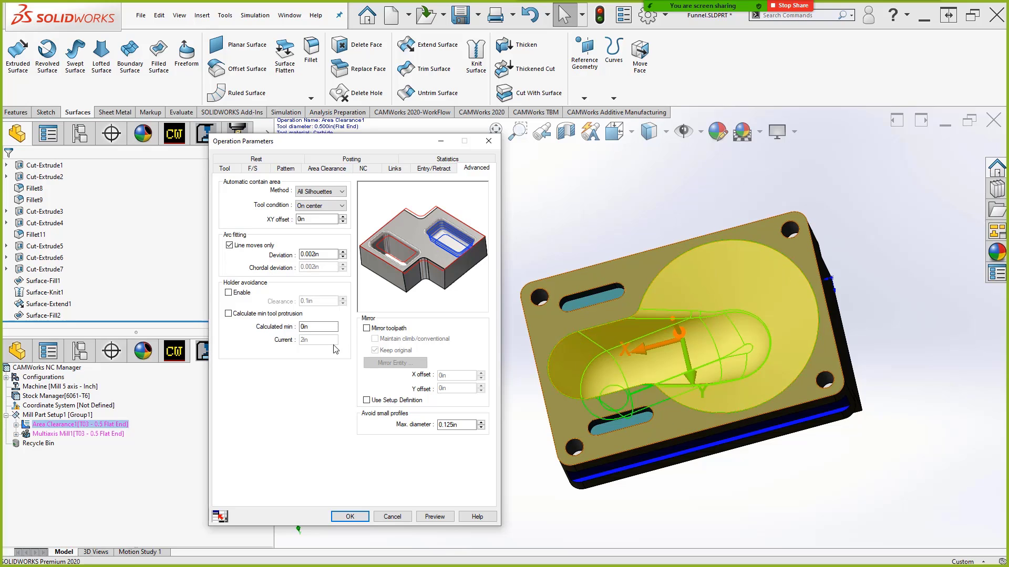
pyautogui.click(434, 518)
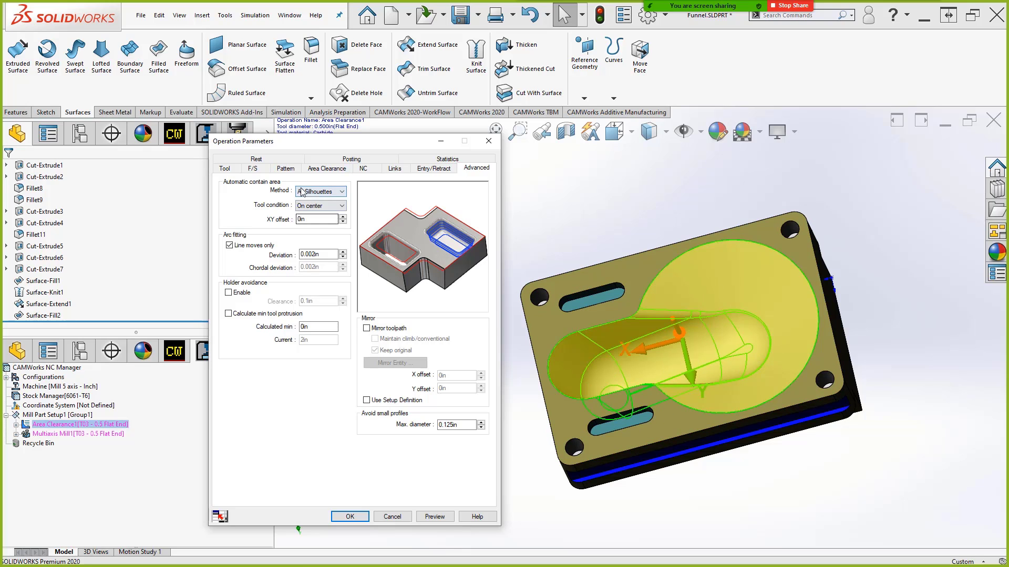
pyautogui.click(320, 191)
pyautogui.click(320, 223)
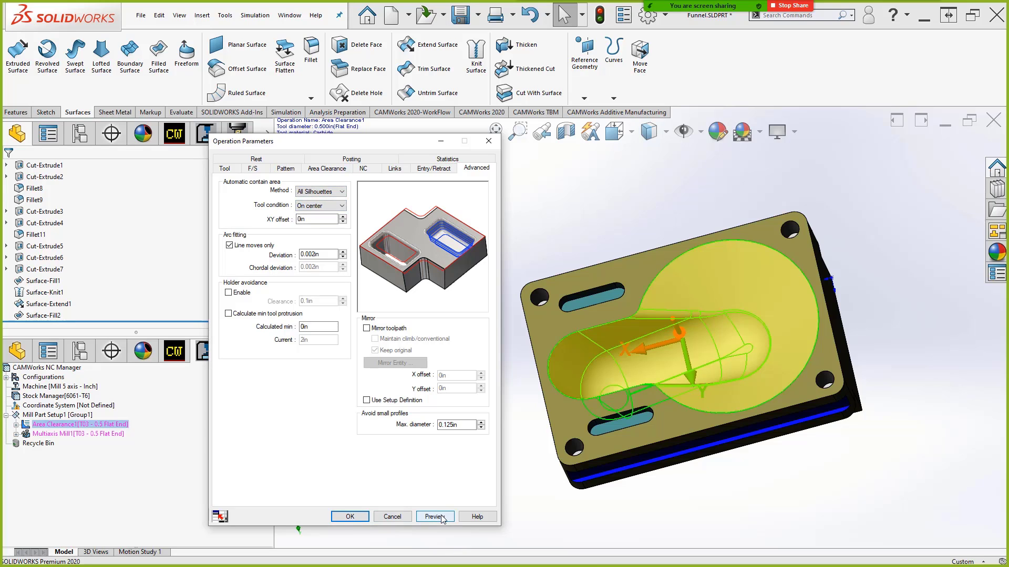
pyautogui.click(348, 518)
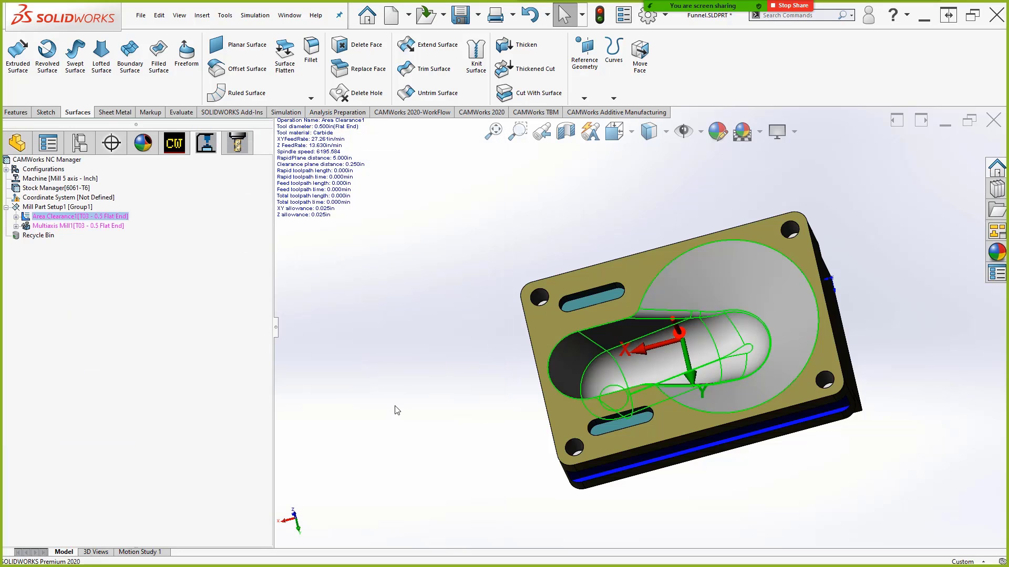
# - Switch to the CAMWorks 2020 presentation slide to review the exclusive feature list, and return to SOLIDWORKS
pyautogui.press('alt')
pyautogui.hotkey('alt', 'Tab')
pyautogui.click(720, 268)
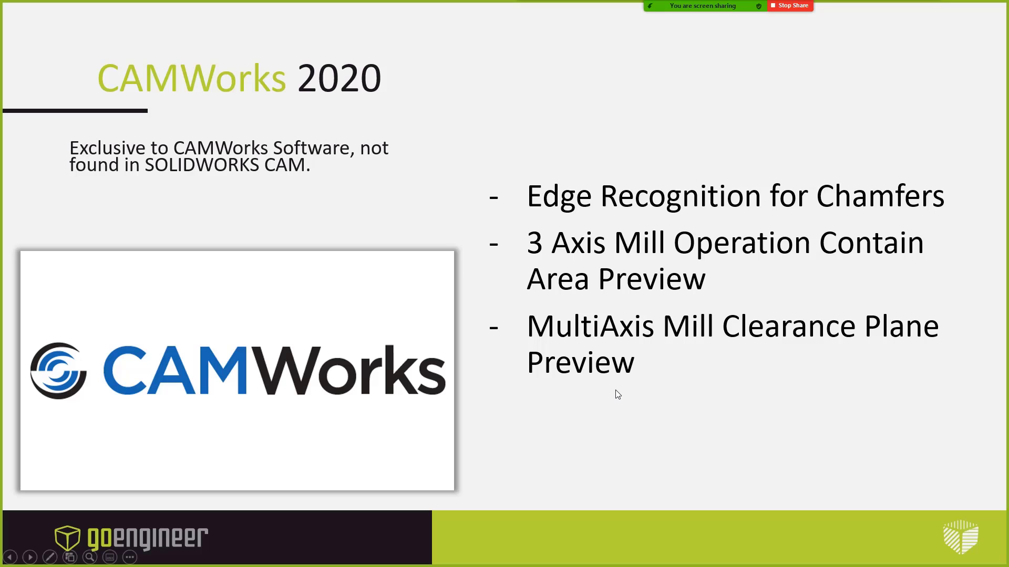
pyautogui.hotkey('alt', 'Tab')
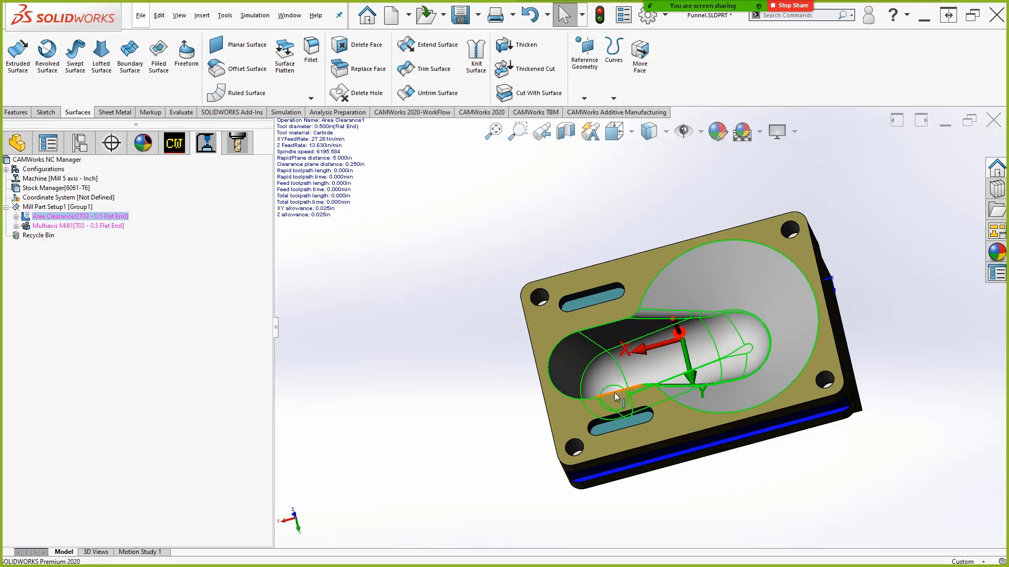
# - Show the CAMWorks feature tree and check the Mill 5 axis - Inch machine entry
pyautogui.moveTo(480, 394); pyautogui.dragTo(481, 336, button='middle')
pyautogui.click(176, 152)
pyautogui.click(75, 179)
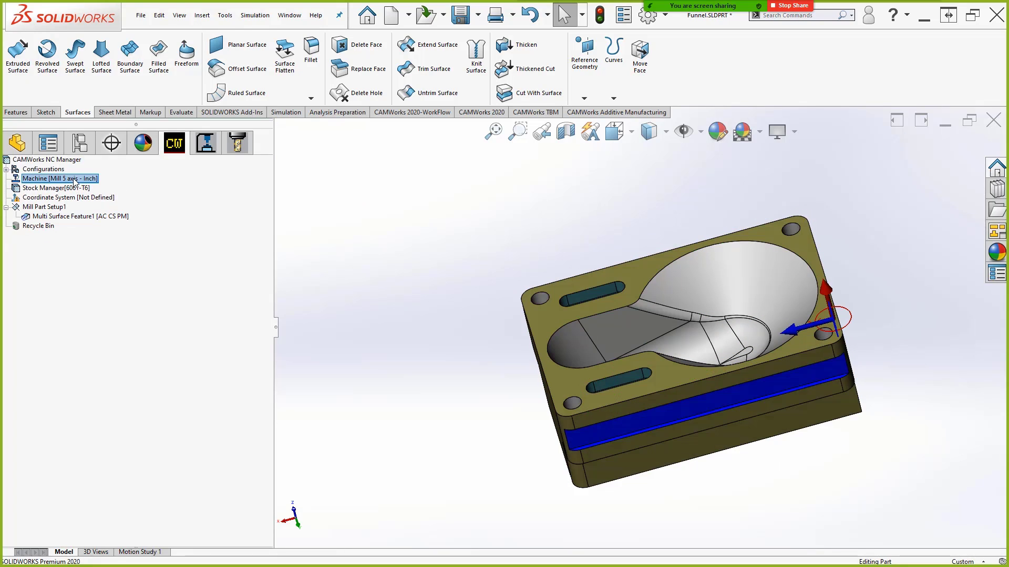
pyautogui.press('ctrl')
pyautogui.press('ctrl')
pyautogui.doubleClick(73, 177)
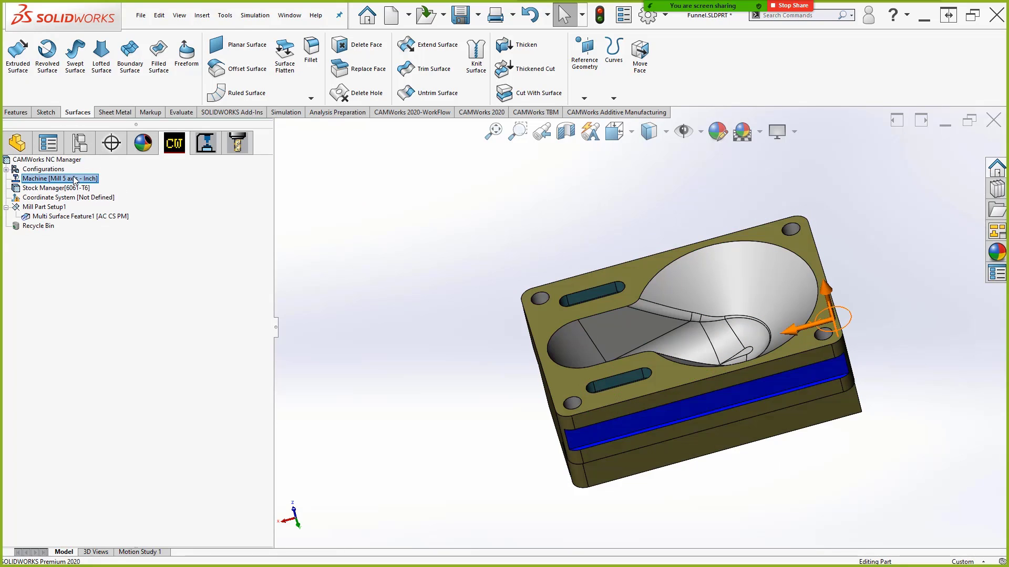
# - Open the operation parameters of Multiaxis Mill1 with its entry and retract settings, keeping the dialog clear of the tree
pyautogui.click(206, 142)
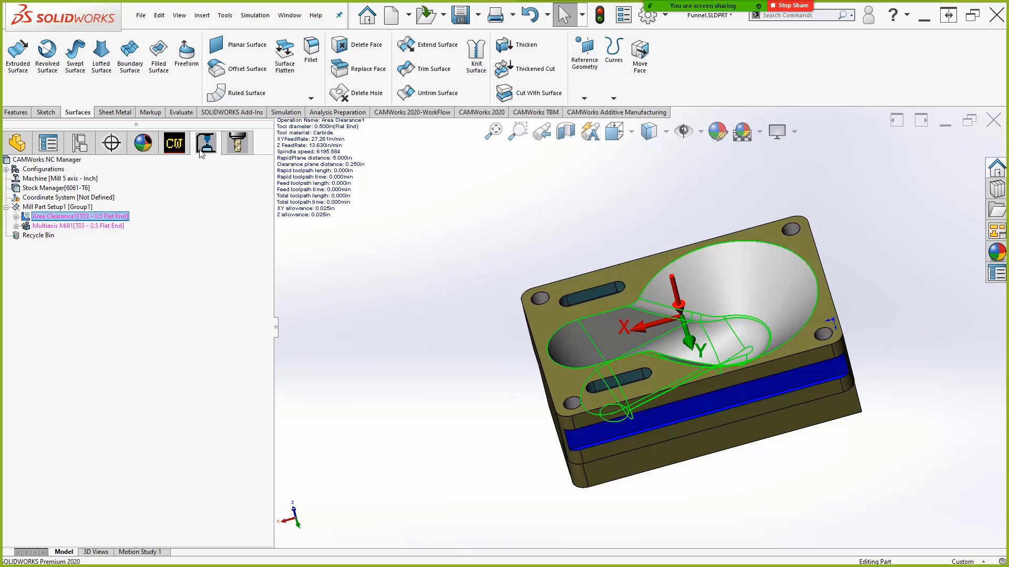
pyautogui.rightClick(97, 228)
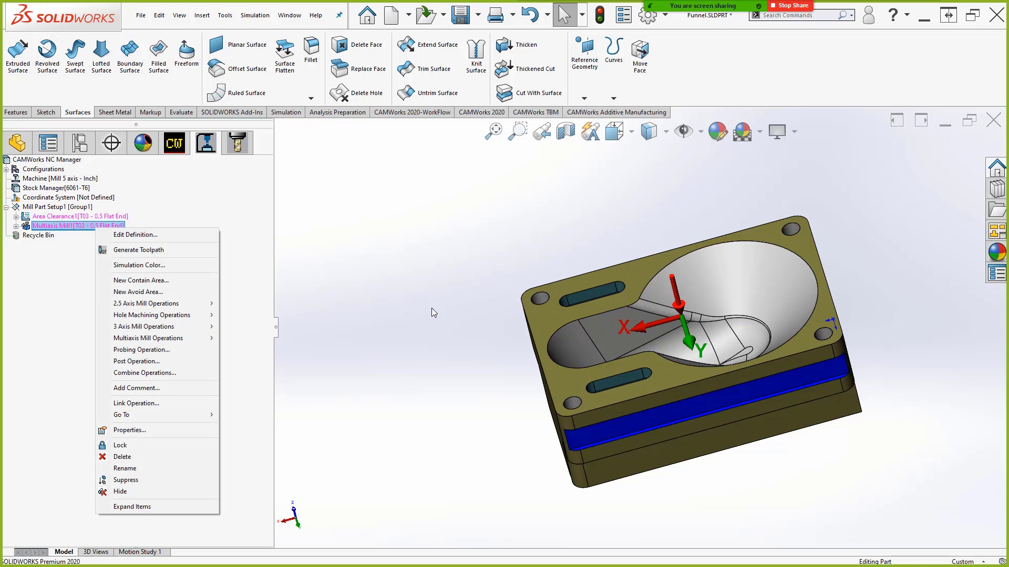
pyautogui.moveTo(664, 308); pyautogui.dragTo(657, 280, button='middle')
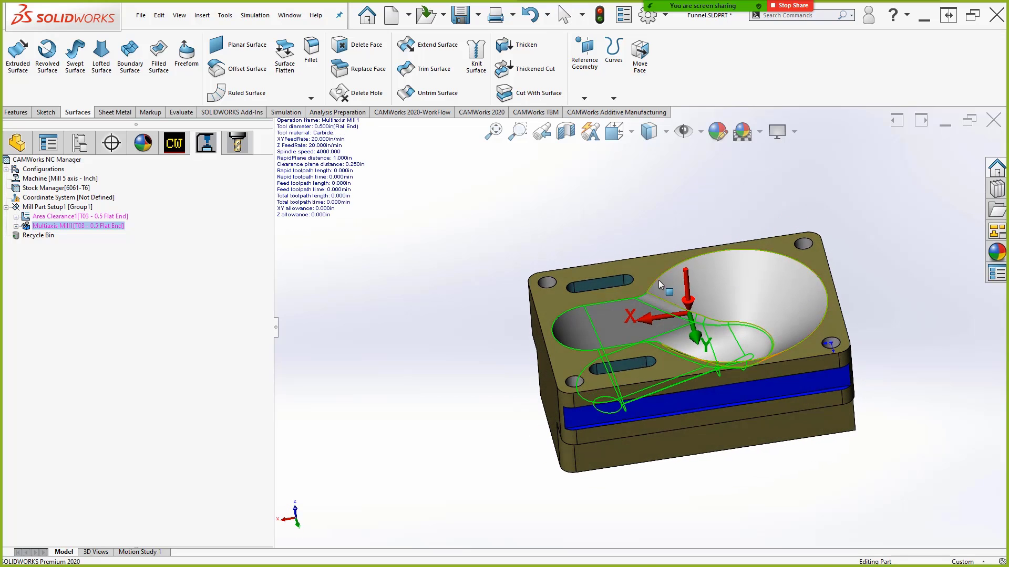
pyautogui.rightClick(64, 225)
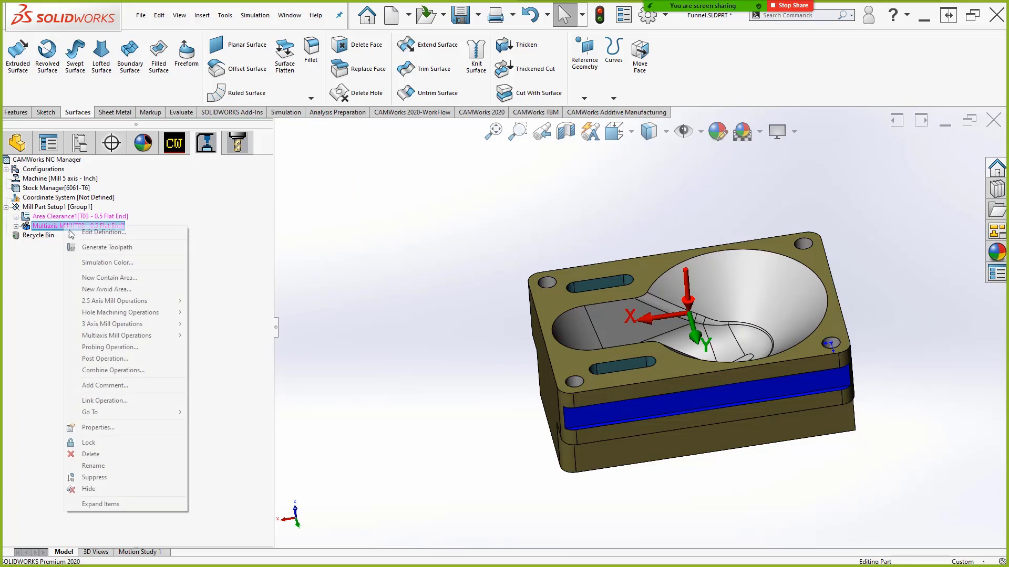
pyautogui.click(93, 234)
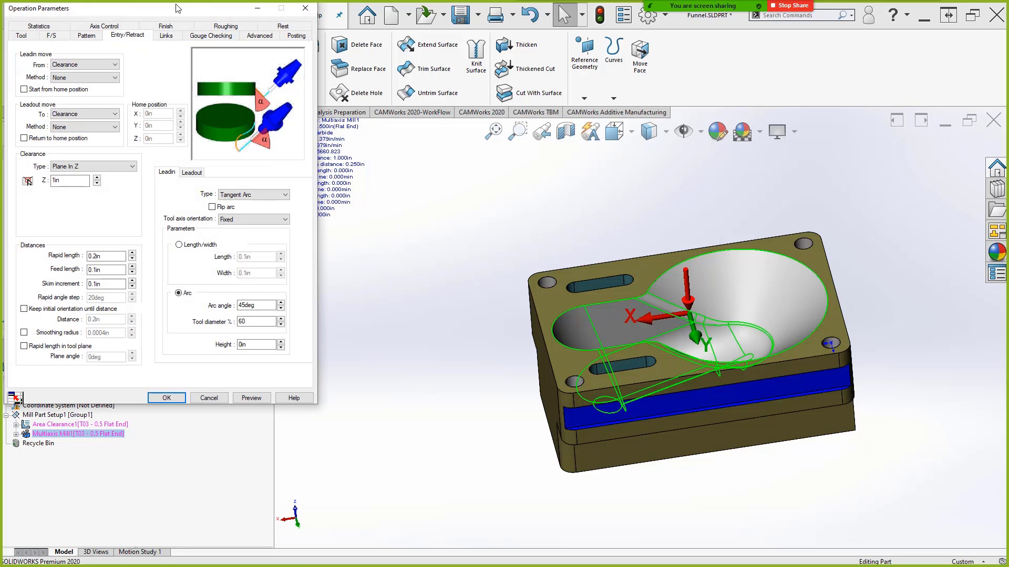
pyautogui.moveTo(178, 9); pyautogui.dragTo(528, 104)
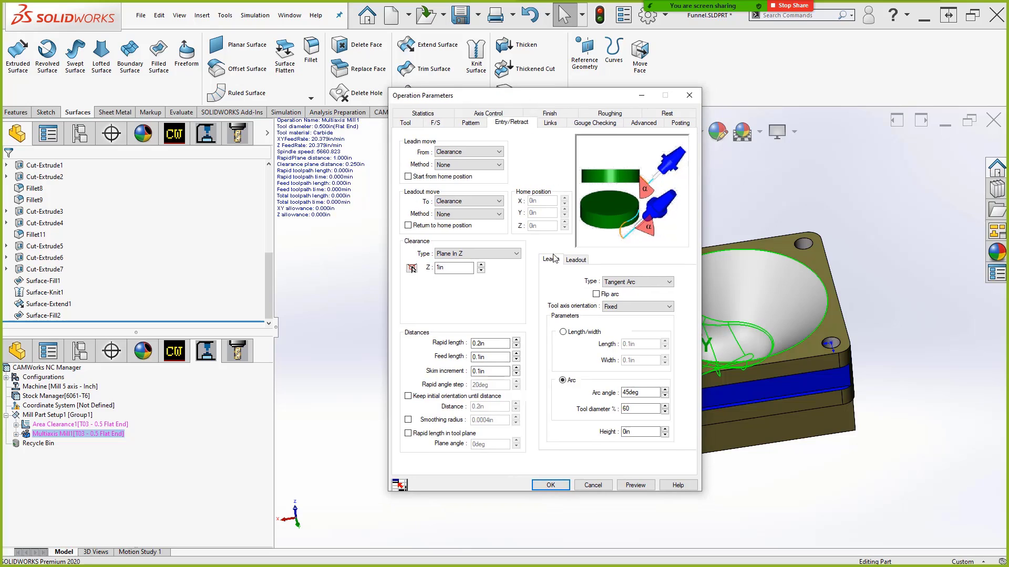
# - Preview the Plane In Z clearance on the funnel part, and change the clearance type to Plane In X to compare
pyautogui.click(470, 256)
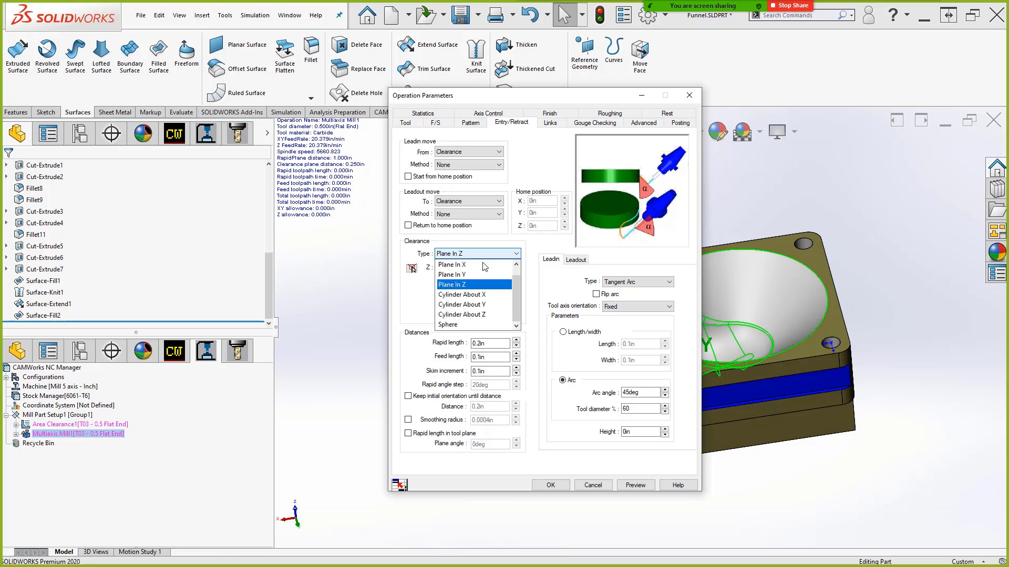
pyautogui.moveTo(550, 96); pyautogui.dragTo(324, 89)
pyautogui.moveTo(661, 310); pyautogui.dragTo(659, 287, button='middle')
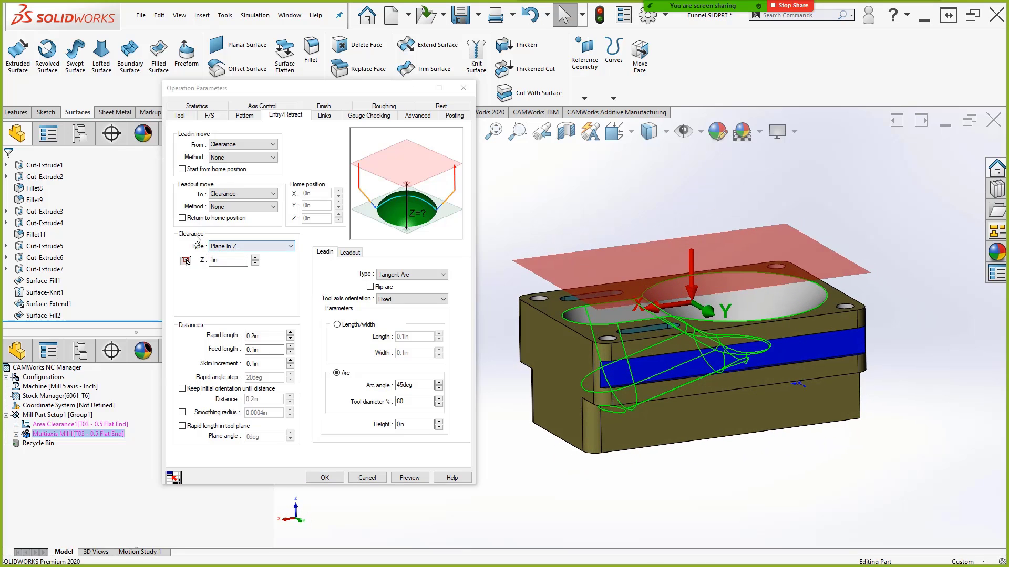
pyautogui.click(251, 246)
pyautogui.click(223, 256)
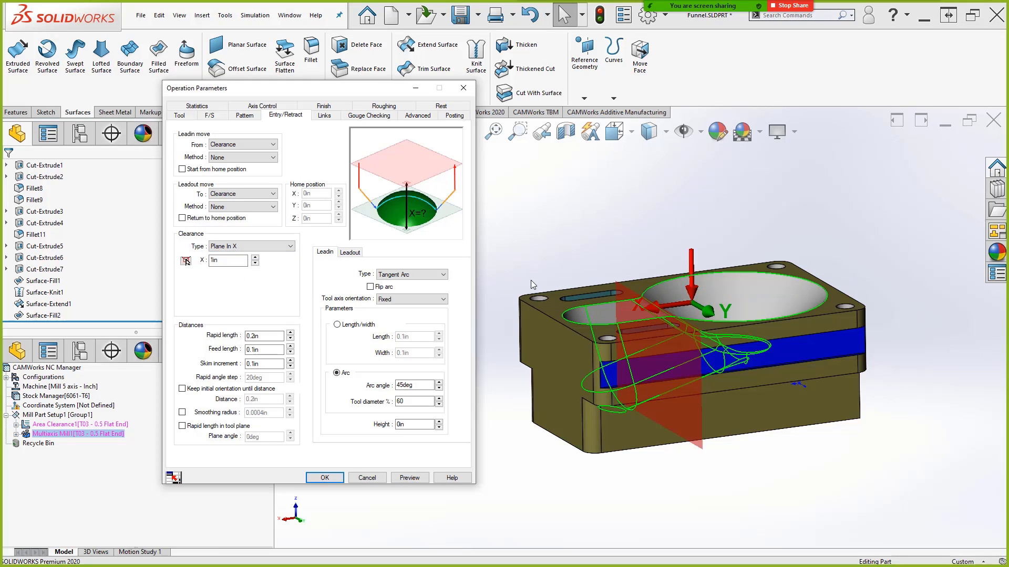
pyautogui.moveTo(531, 284); pyautogui.dragTo(680, 293, button='middle')
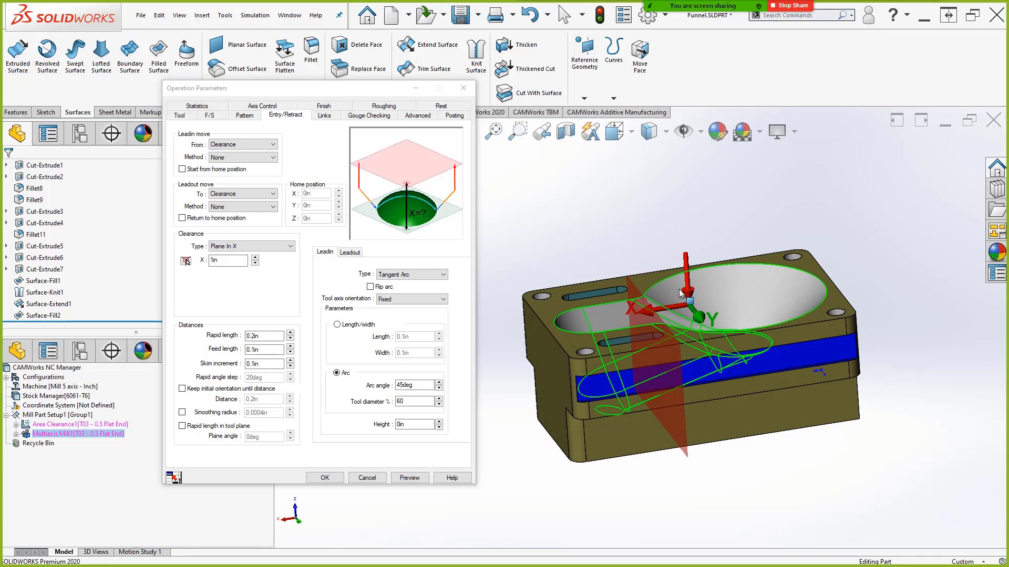
# - Set the Multiaxis Mill1 clearance type to Cylinder About X, inspect its preview around the part, and accept the parameters
pyautogui.click(251, 246)
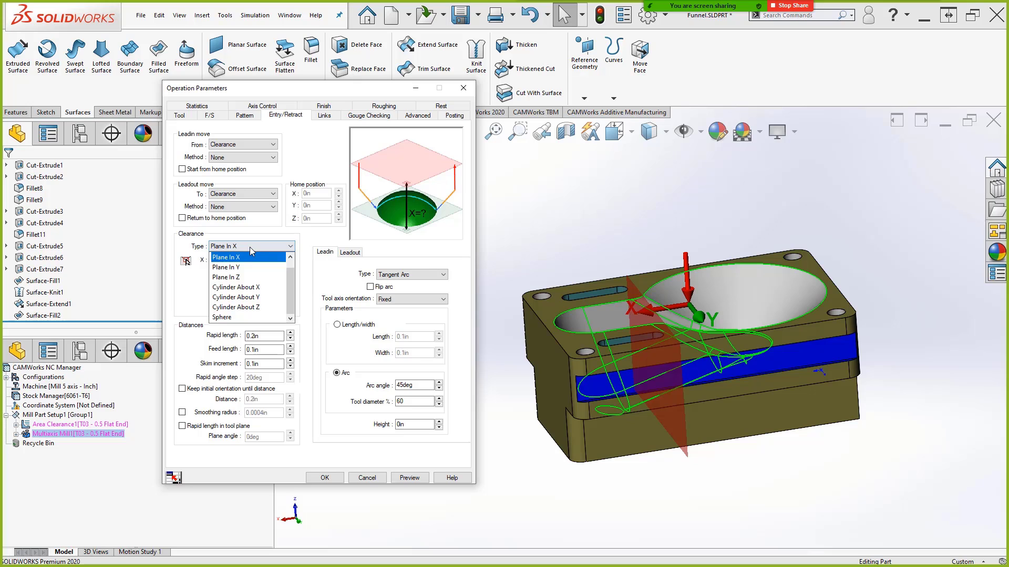
pyautogui.click(239, 287)
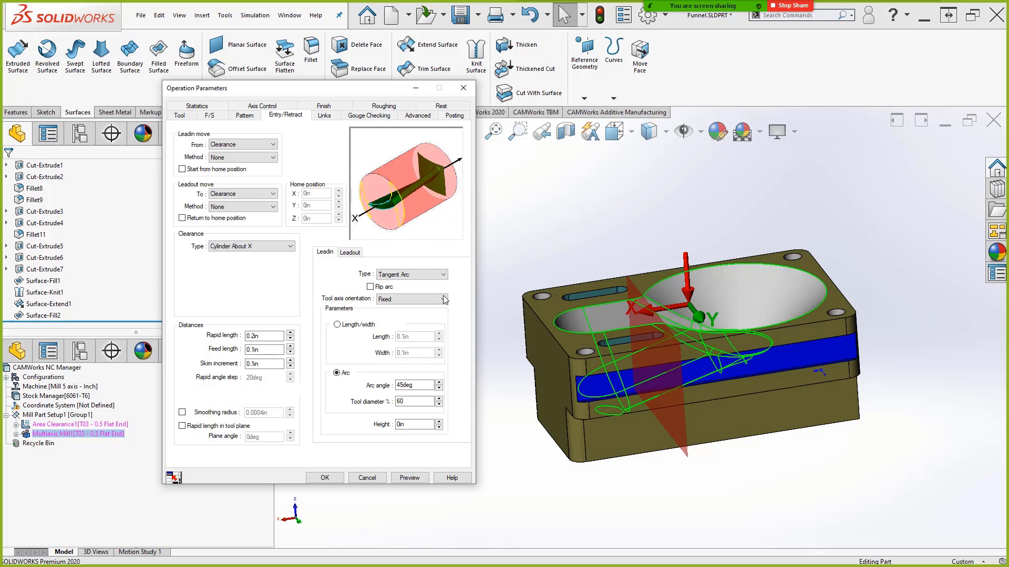
pyautogui.scroll(4, 553, 305)
pyautogui.moveTo(554, 305); pyautogui.dragTo(518, 298, button='middle')
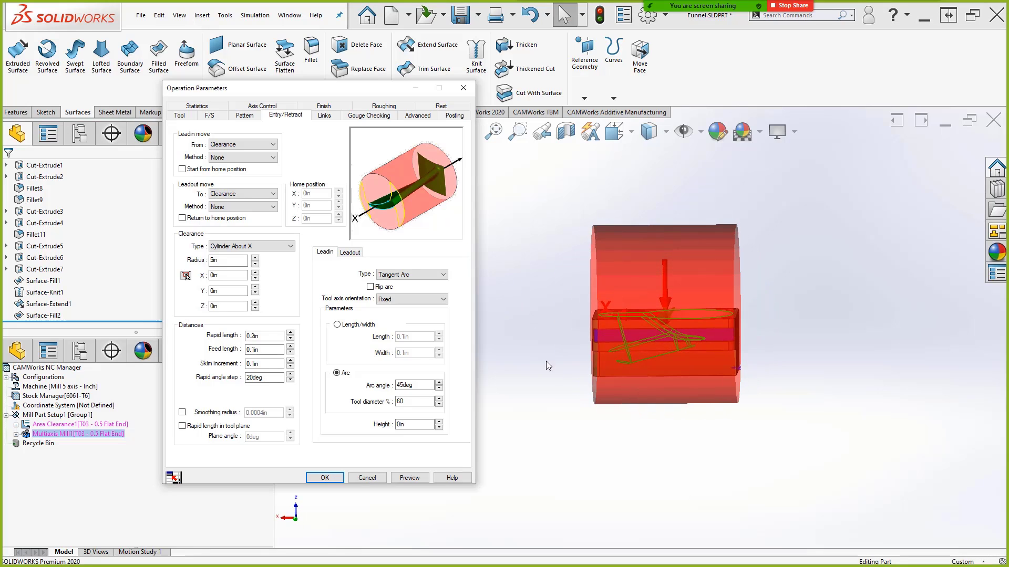
pyautogui.moveTo(493, 280); pyautogui.dragTo(592, 440)
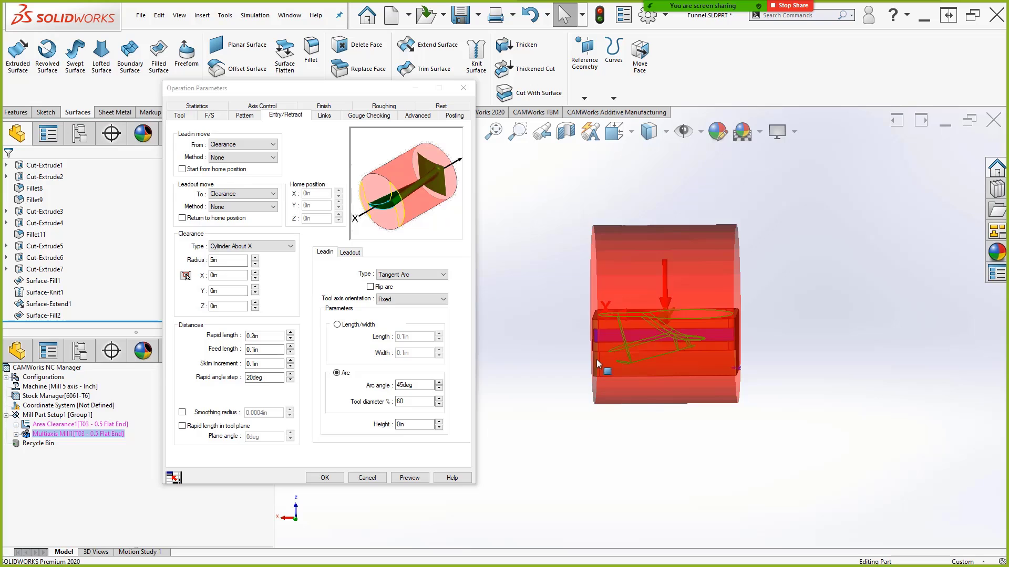
pyautogui.moveTo(692, 289); pyautogui.dragTo(712, 288, button='middle')
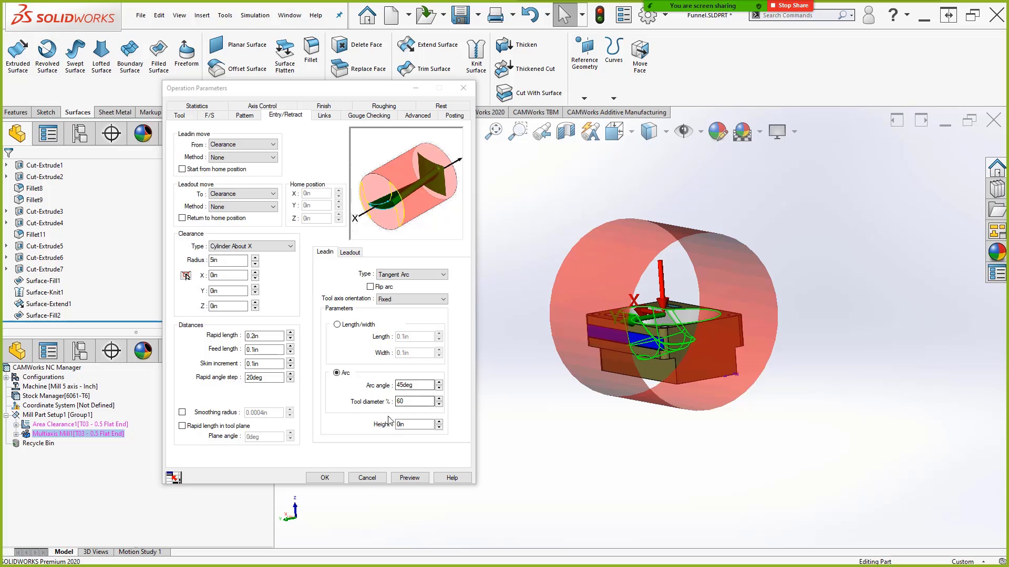
pyautogui.click(326, 479)
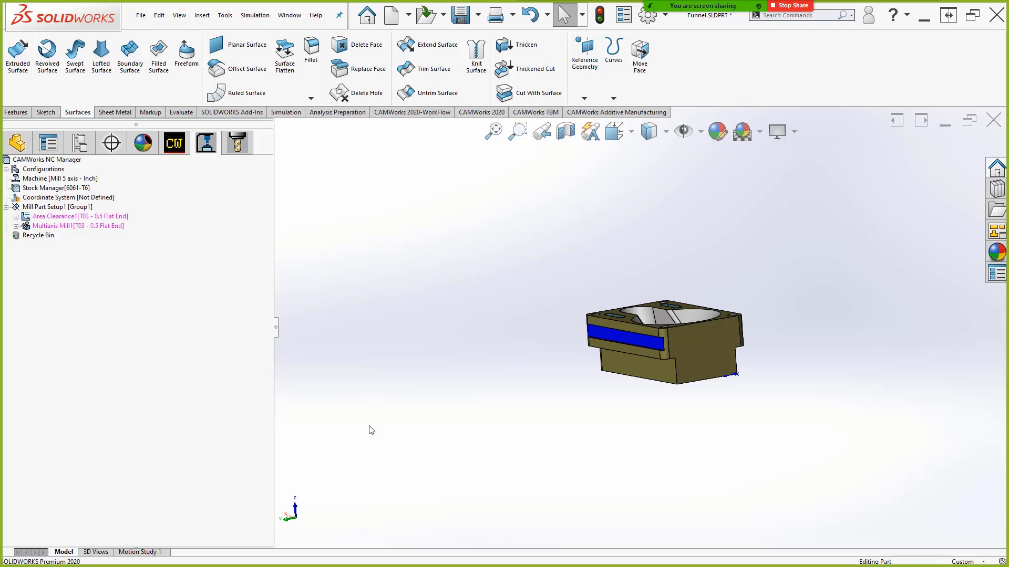
# - Switch to the CAMWorks 2020 presentation, advance to the closing Additional Questions slide, and end the slide show
pyautogui.hotkey('alt', 'Tab')
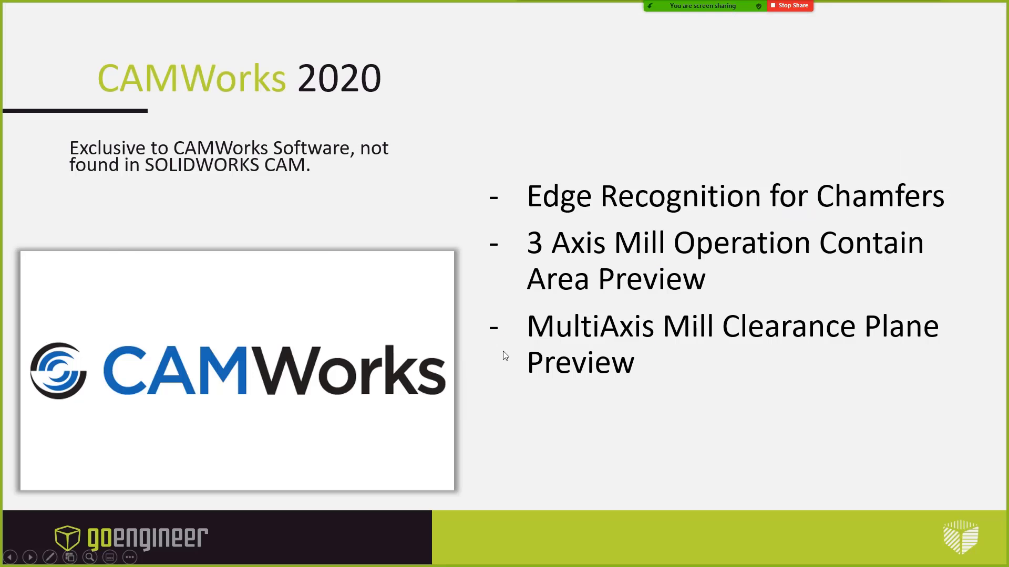
pyautogui.click(644, 304)
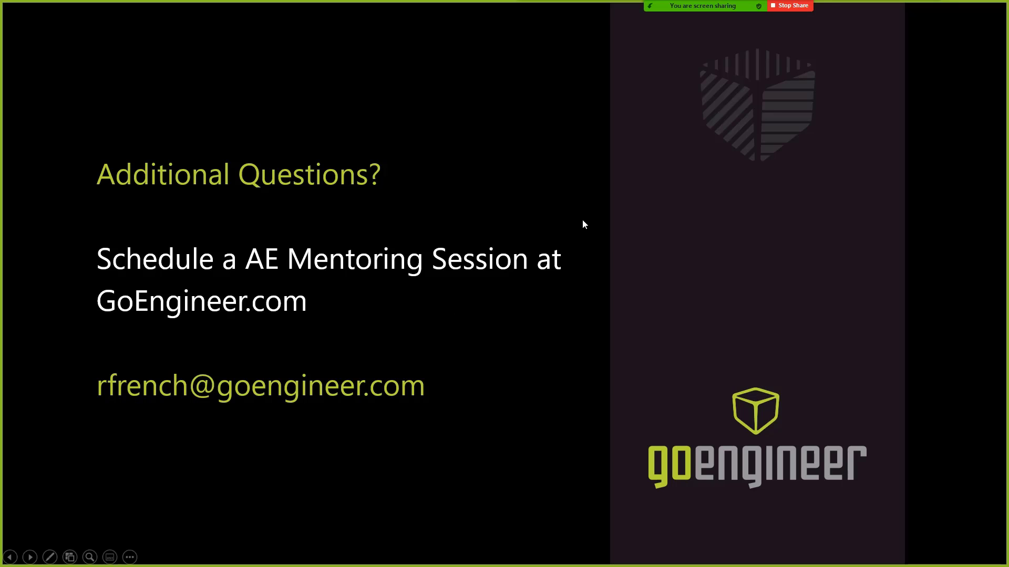
pyautogui.click(530, 200)
pyautogui.press('Escape')
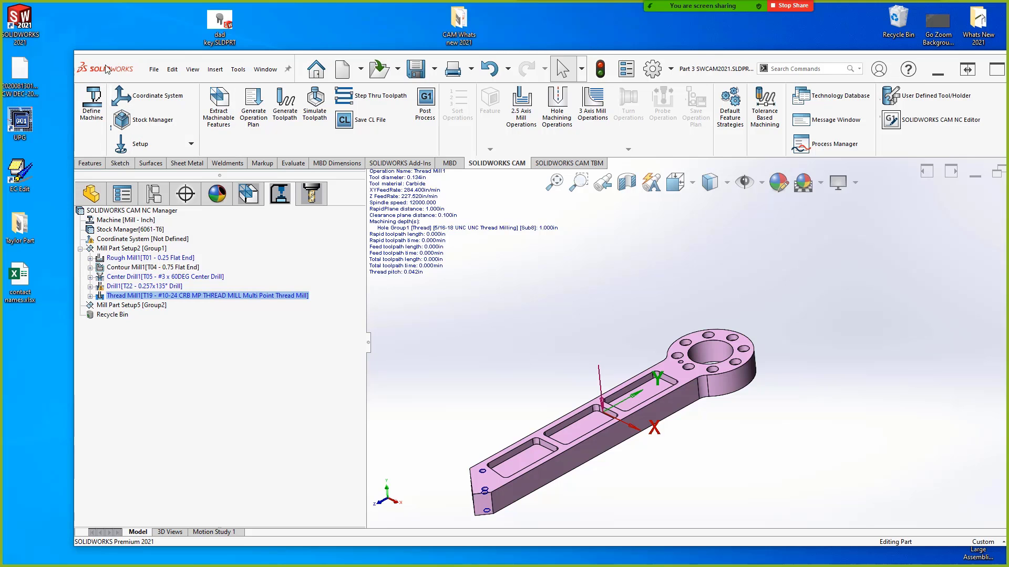
# - Switch to File Explorer and open the What's New in CW 2021 PPT for Resellers presentation from the Downloads folder
pyautogui.moveTo(734, 66); pyautogui.dragTo(687, 55)
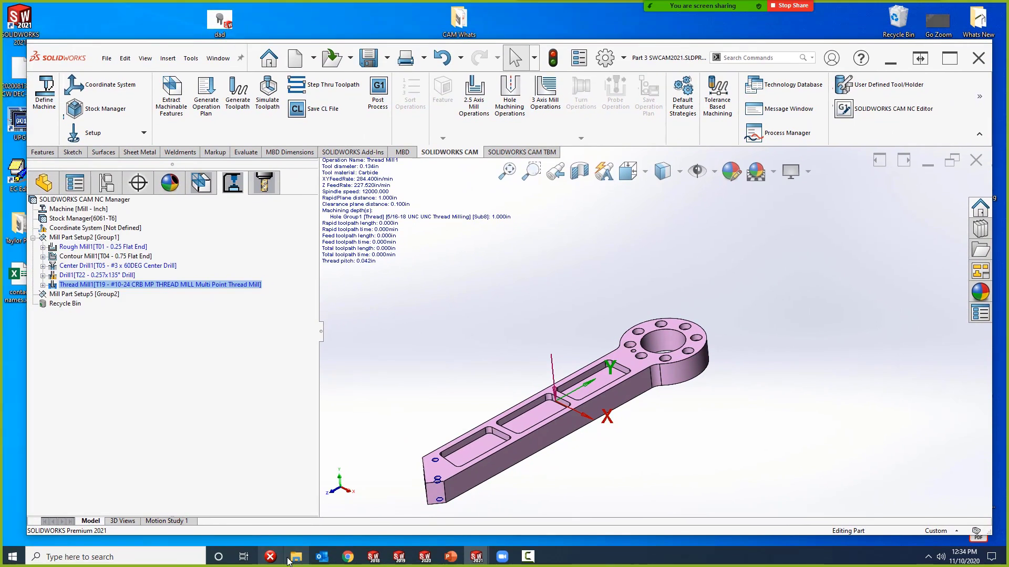
pyautogui.press('super+e')
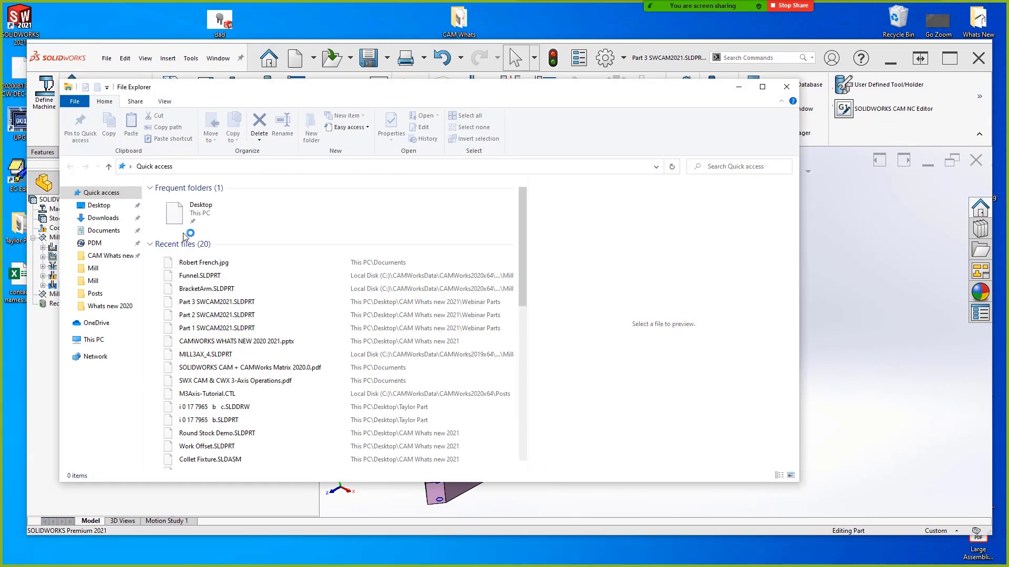
pyautogui.click(102, 218)
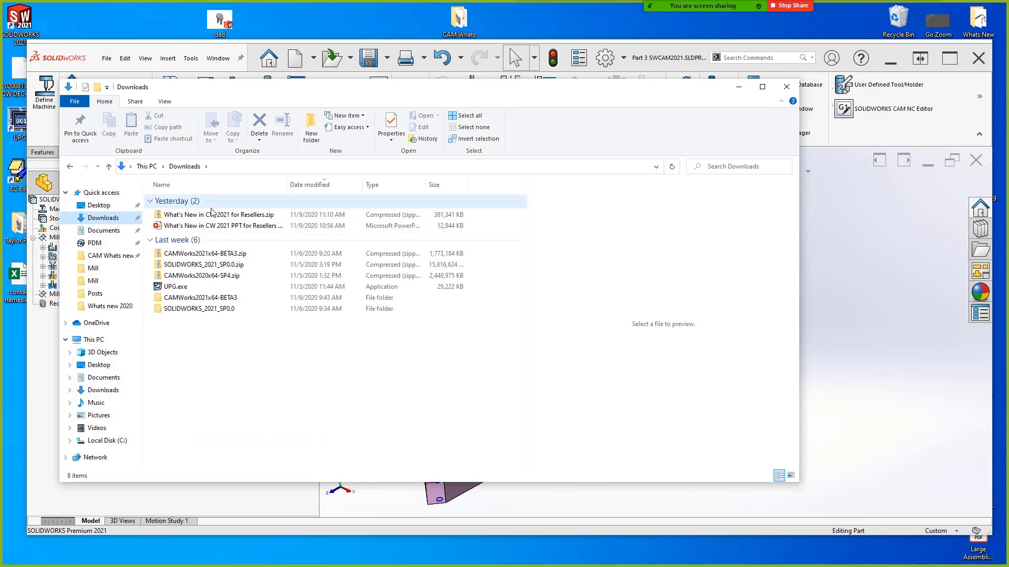
pyautogui.click(230, 226)
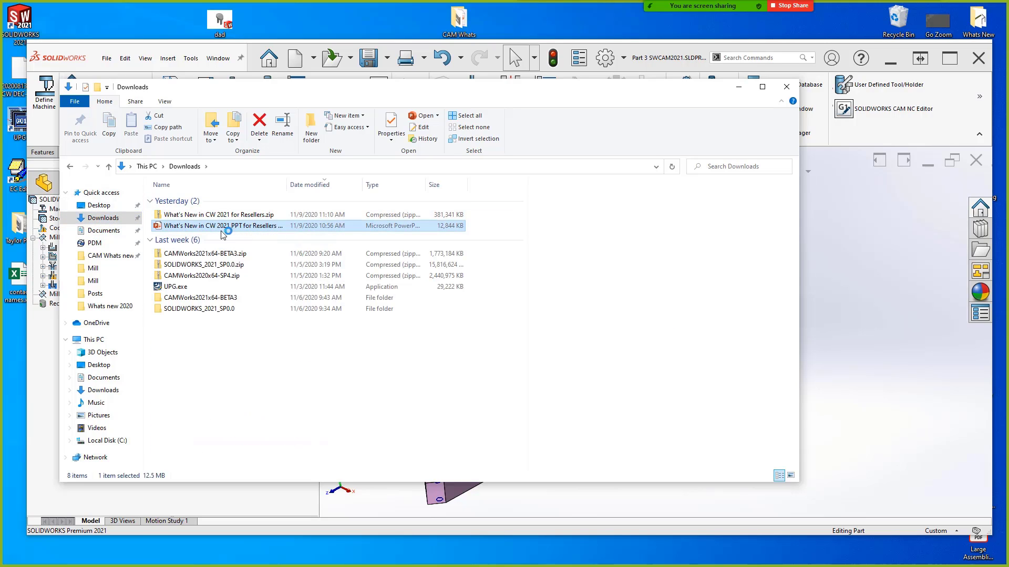
pyautogui.doubleClick(229, 226)
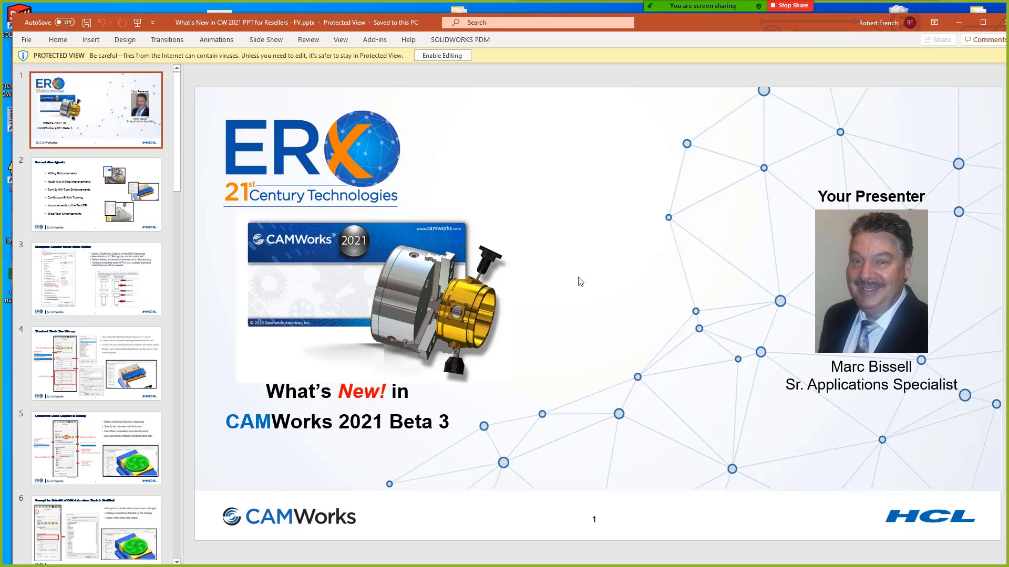
# - Maximize the presentation window and review the Presentation Agenda and Recognize Counter-Bored Holes Option slides
pyautogui.click(919, 515)
pyautogui.click(105, 208)
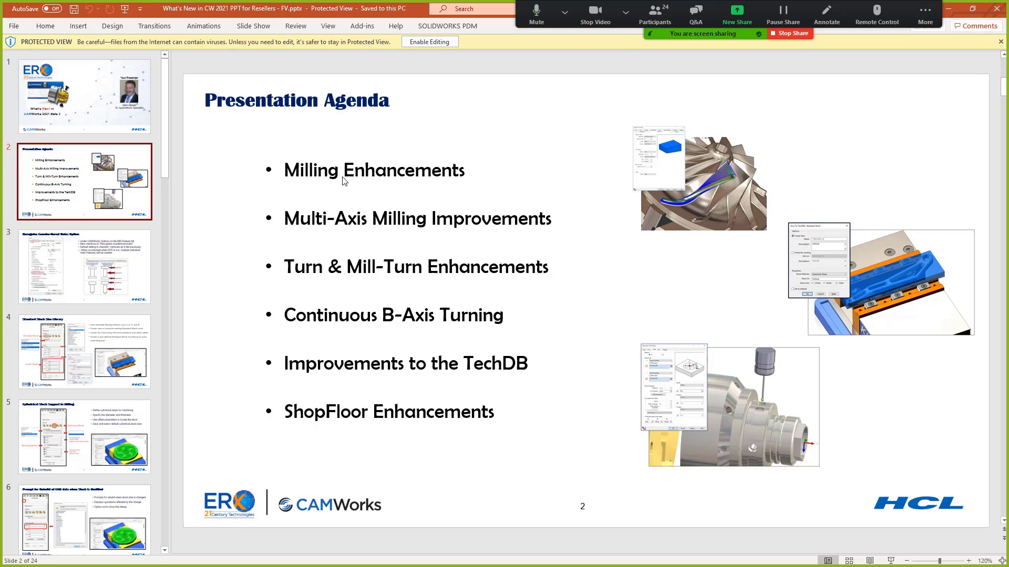
pyautogui.click(103, 271)
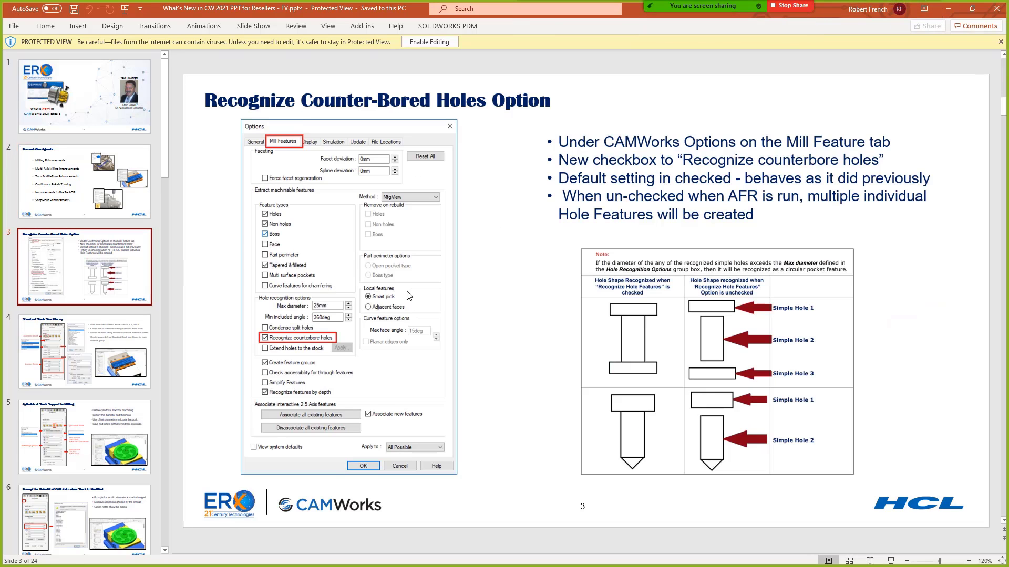
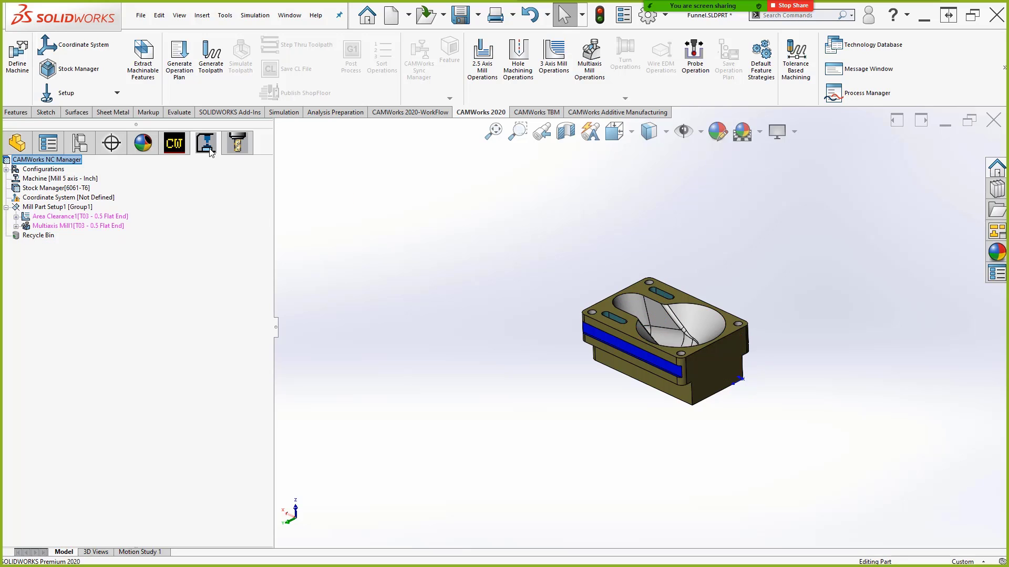
# - Add a probing operation to Funnel after Area Clearance1, using the T17 - 0.1575 Probe Tool from the tool crib
pyautogui.rightClick(59, 217)
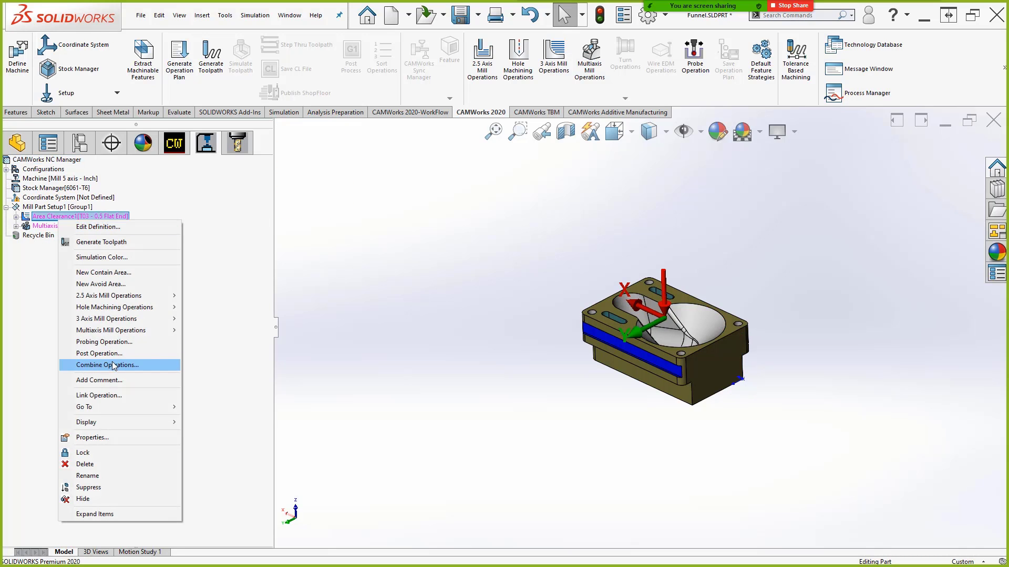
pyautogui.click(118, 342)
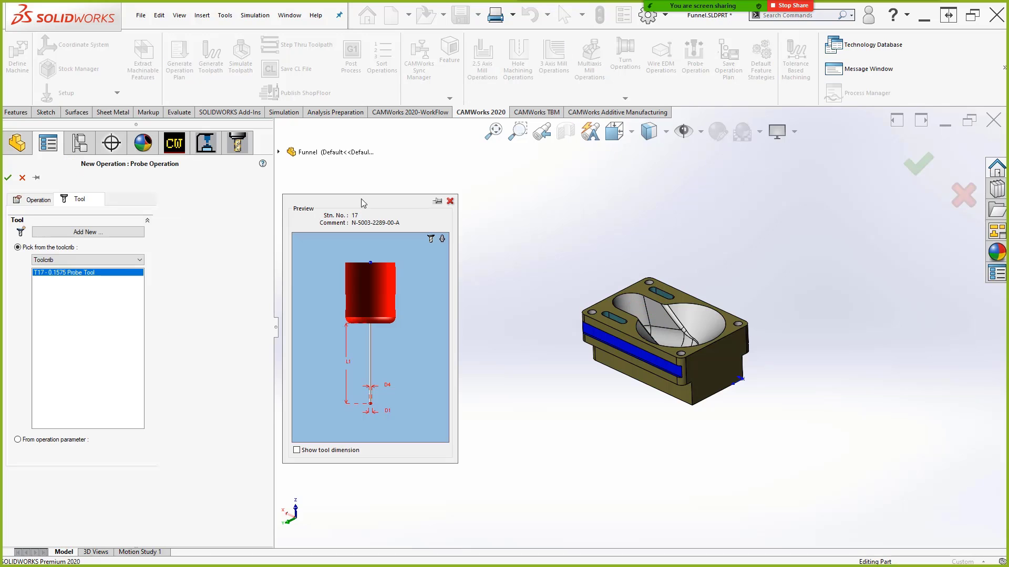
pyautogui.click(78, 276)
pyautogui.click(7, 179)
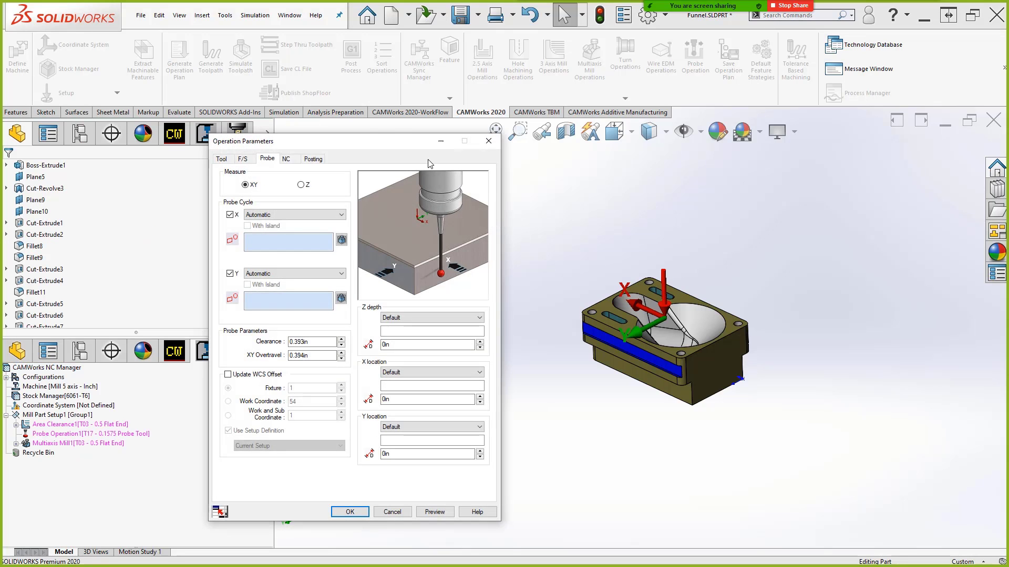
# - Examine the new probe operation's tool dimensions, protected move and probe cycle feedrates, and XY probe cycle settings
pyautogui.moveTo(361, 138); pyautogui.dragTo(582, 120)
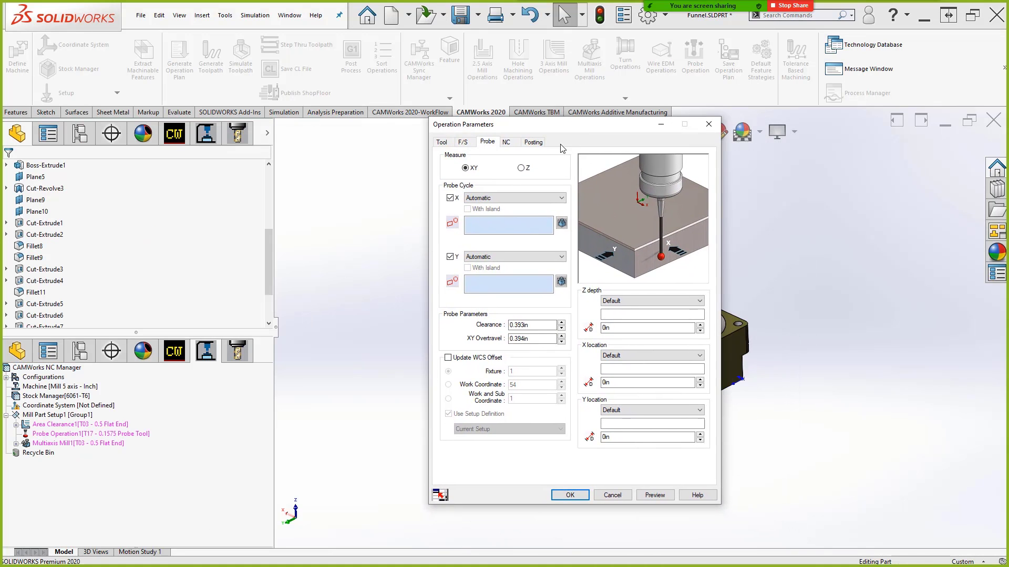
pyautogui.click(447, 144)
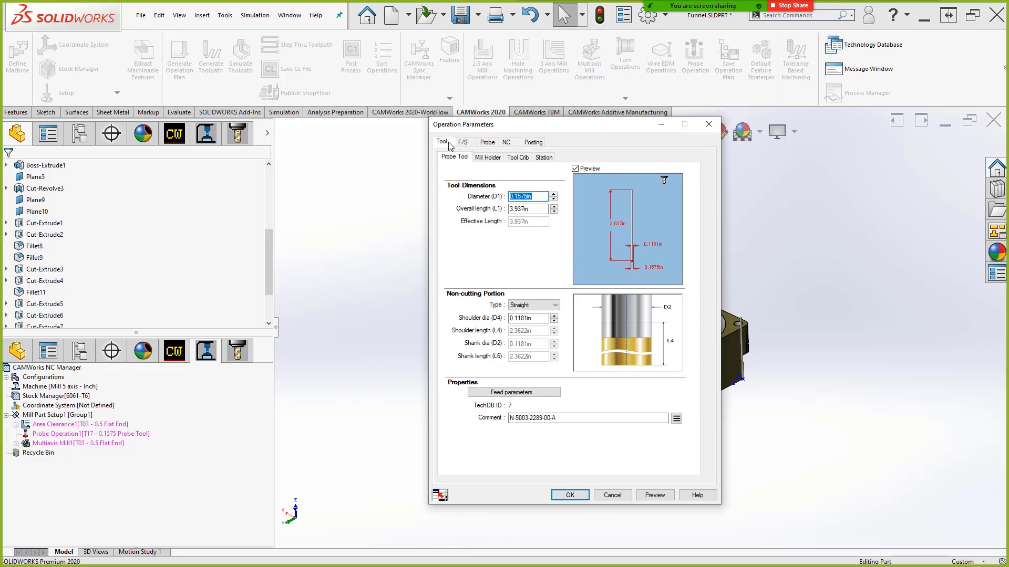
pyautogui.click(463, 145)
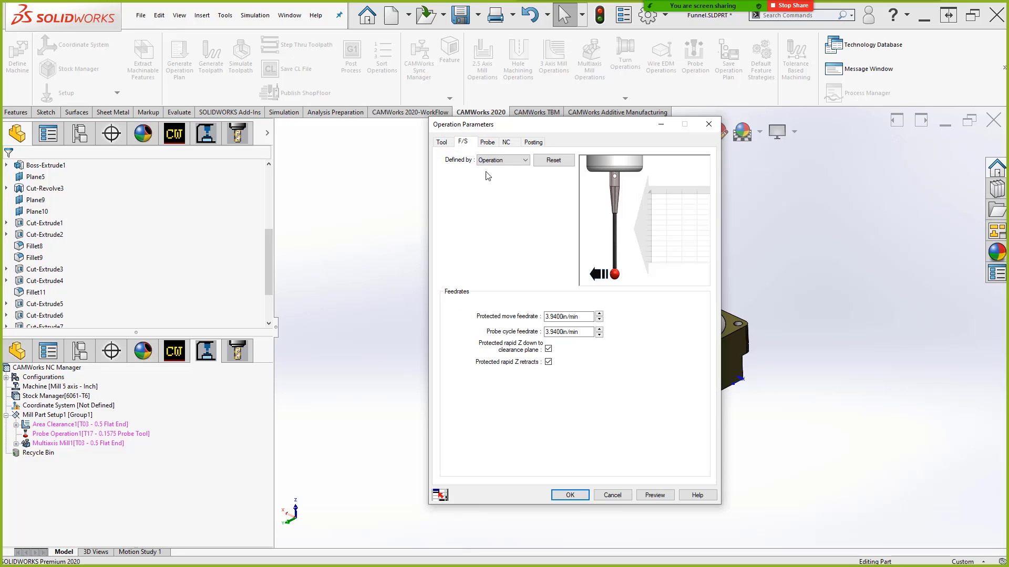
pyautogui.press('Tab')
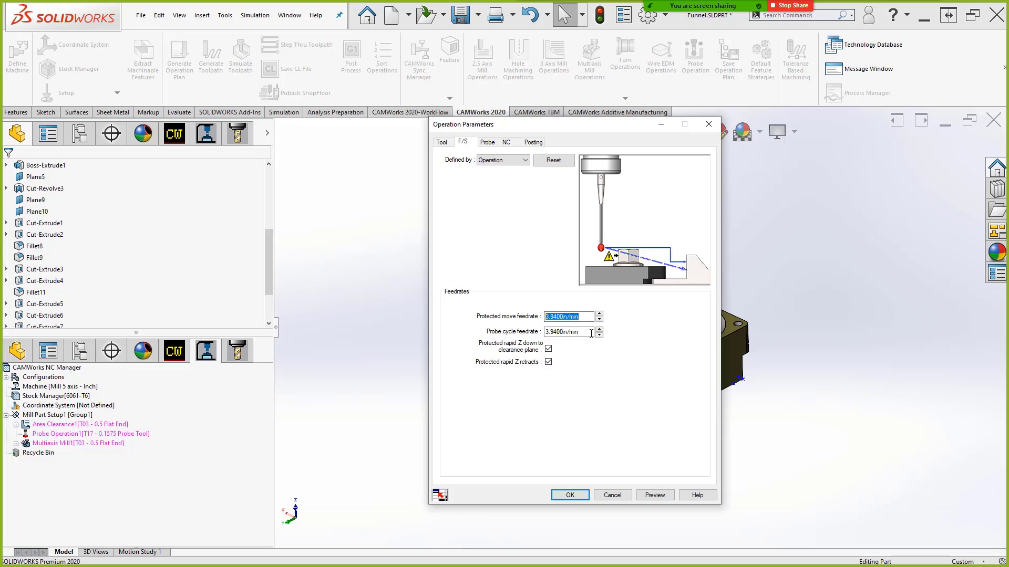
pyautogui.press('Tab')
pyautogui.click(567, 316)
pyautogui.click(486, 143)
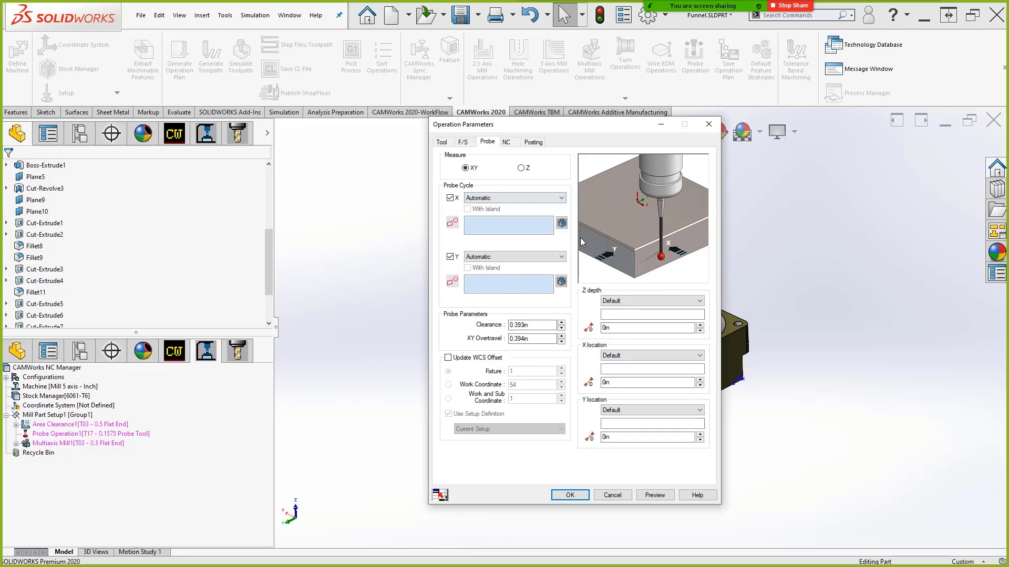
# - Pick the part's long side face for the Y probe cycle and its adjoining end face for the X probe cycle as single faces
pyautogui.moveTo(617, 121); pyautogui.dragTo(369, 119)
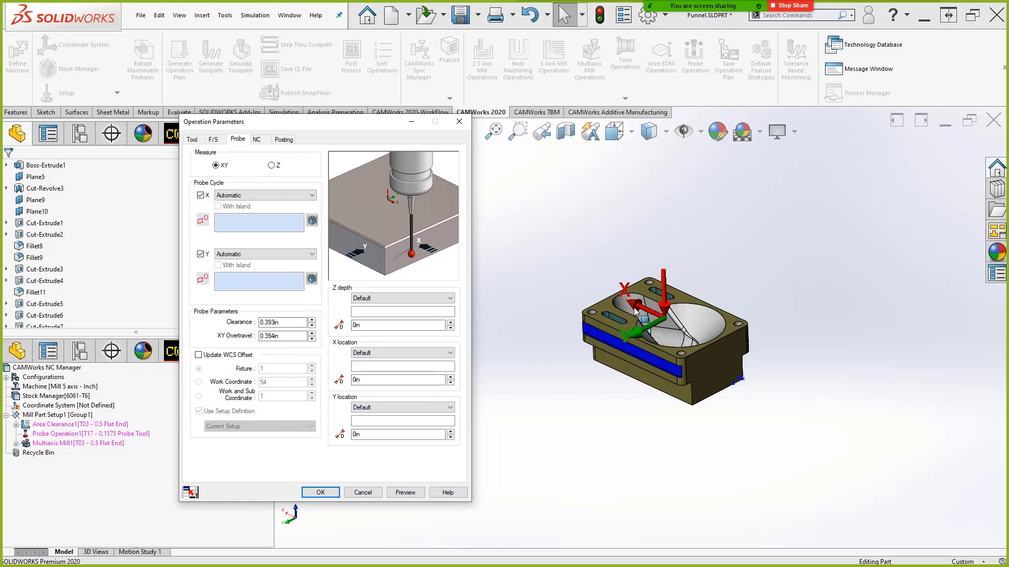
pyautogui.scroll(-2, 628, 358)
pyautogui.scroll(-1, 624, 353)
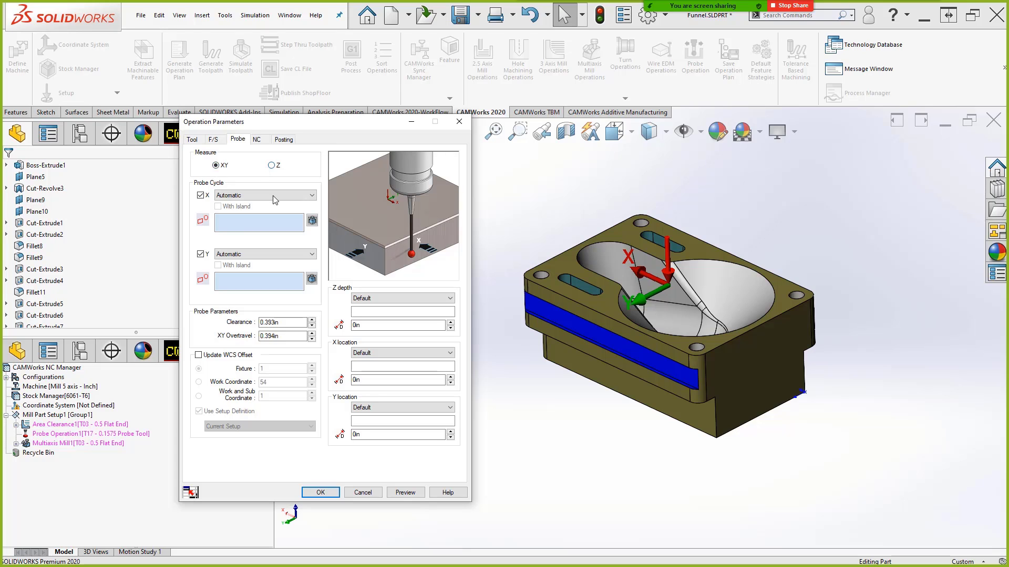
pyautogui.click(271, 166)
pyautogui.click(225, 166)
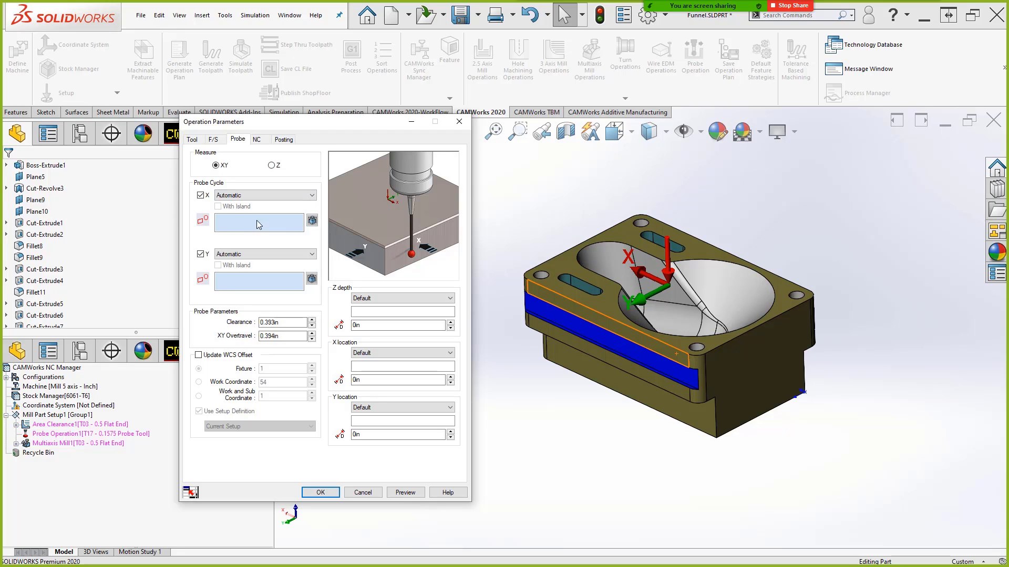
pyautogui.click(651, 342)
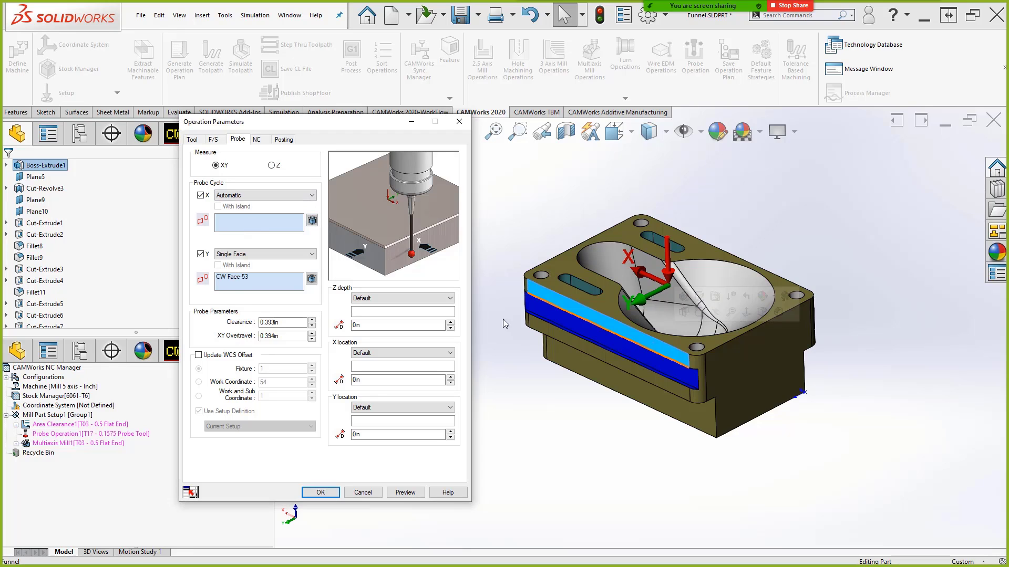
pyautogui.press('ctrl')
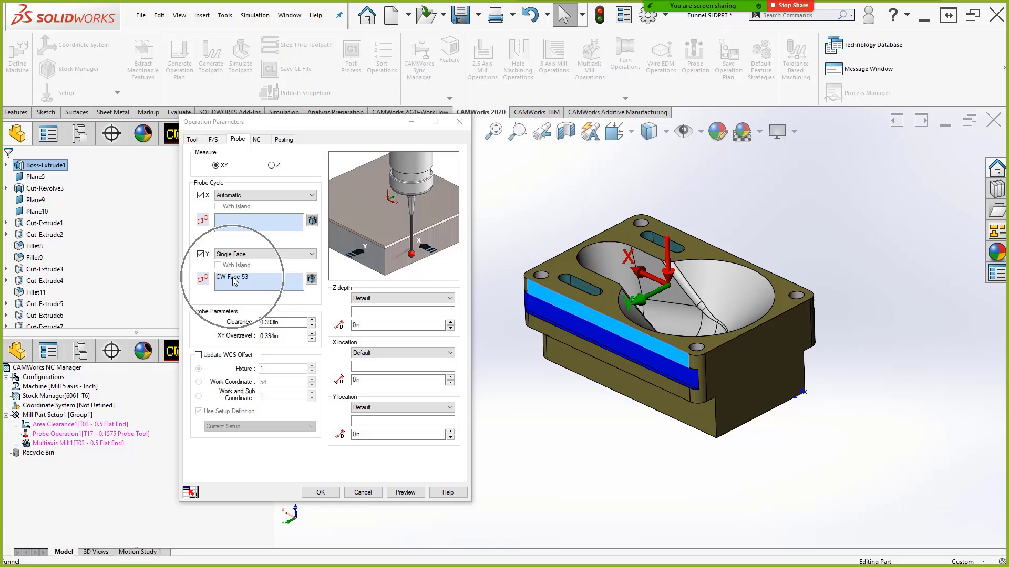
pyautogui.click(783, 363)
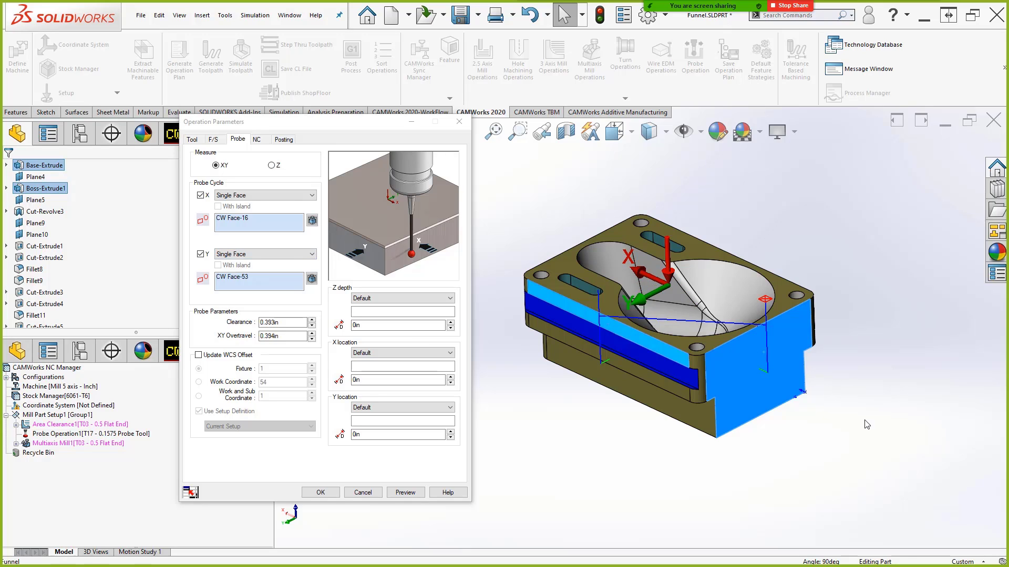
# - Remove the picked part faces from the X and Y probe cycles
pyautogui.click(245, 219)
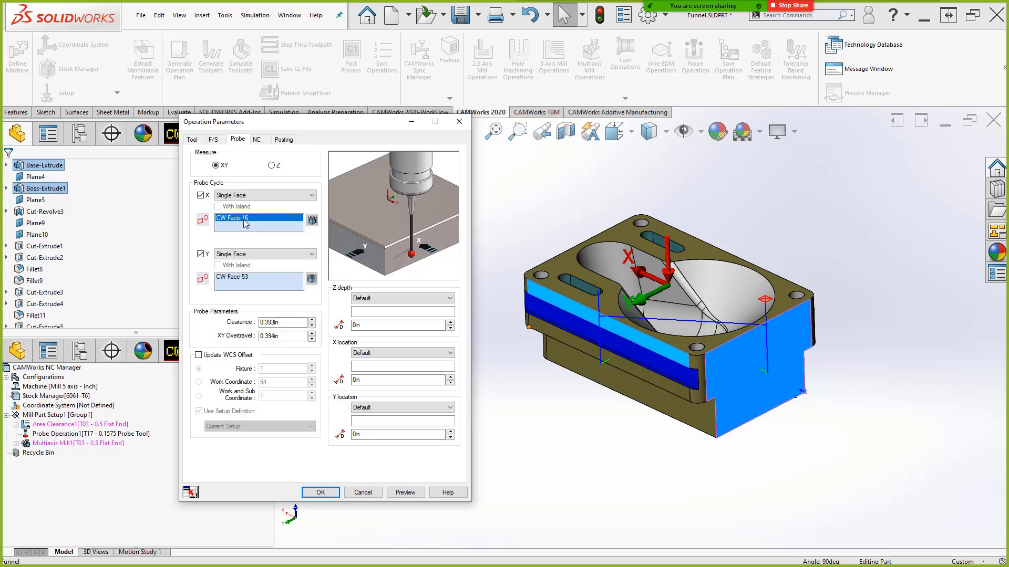
pyautogui.press('Delete')
pyautogui.click(238, 276)
pyautogui.press('Delete')
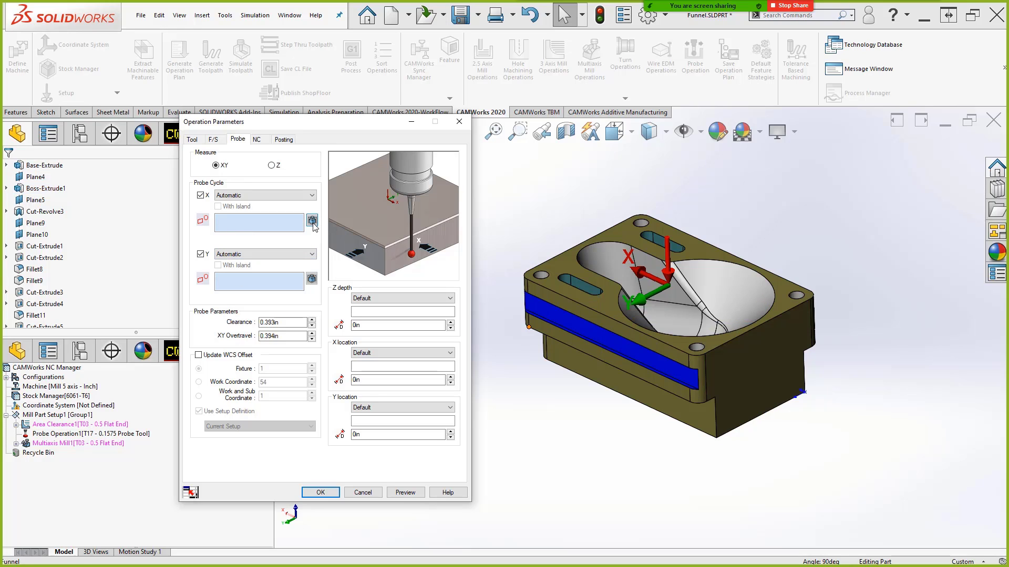
# - Assign the stock's +X/-X and +Y/-Y faces to the X and Y probe cycles
pyautogui.click(312, 221)
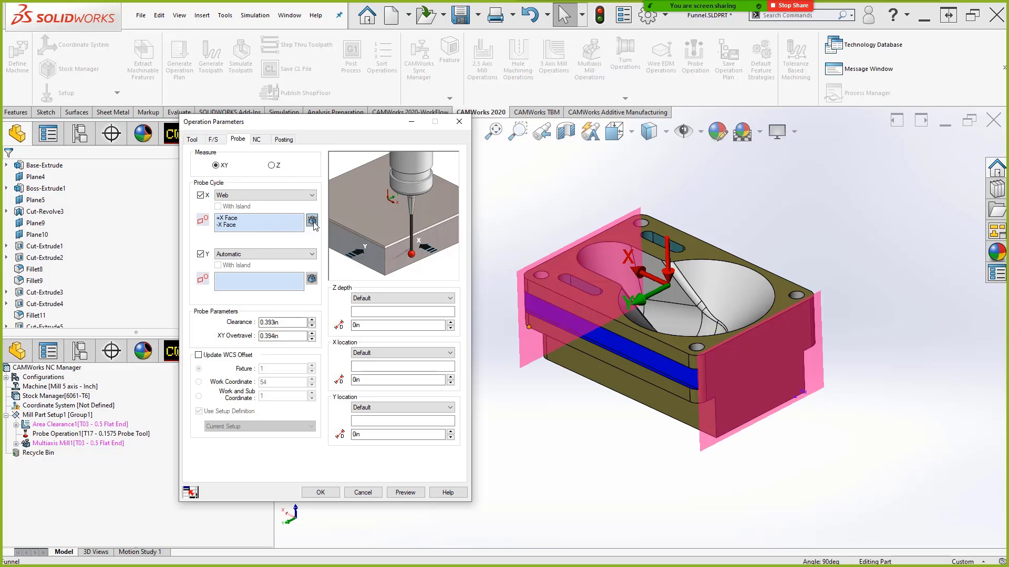
pyautogui.click(312, 280)
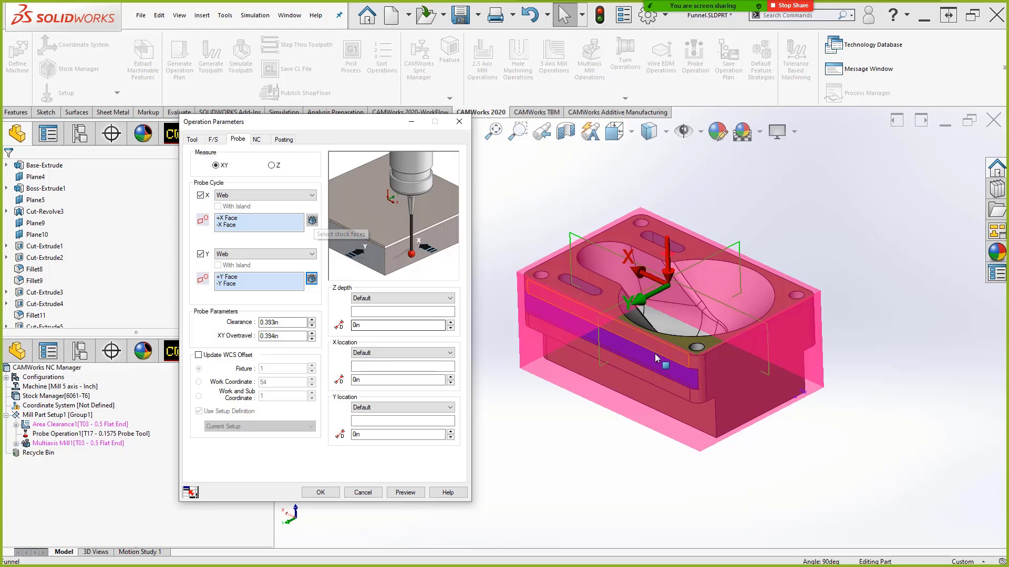
pyautogui.moveTo(655, 354); pyautogui.dragTo(761, 399, button='middle')
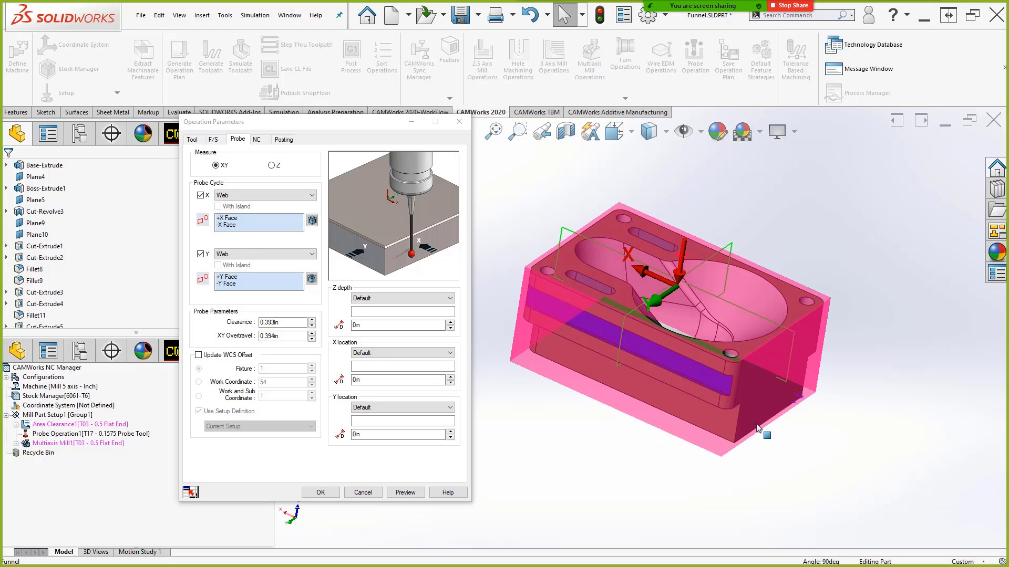
pyautogui.moveTo(637, 471); pyautogui.dragTo(577, 444, button='middle')
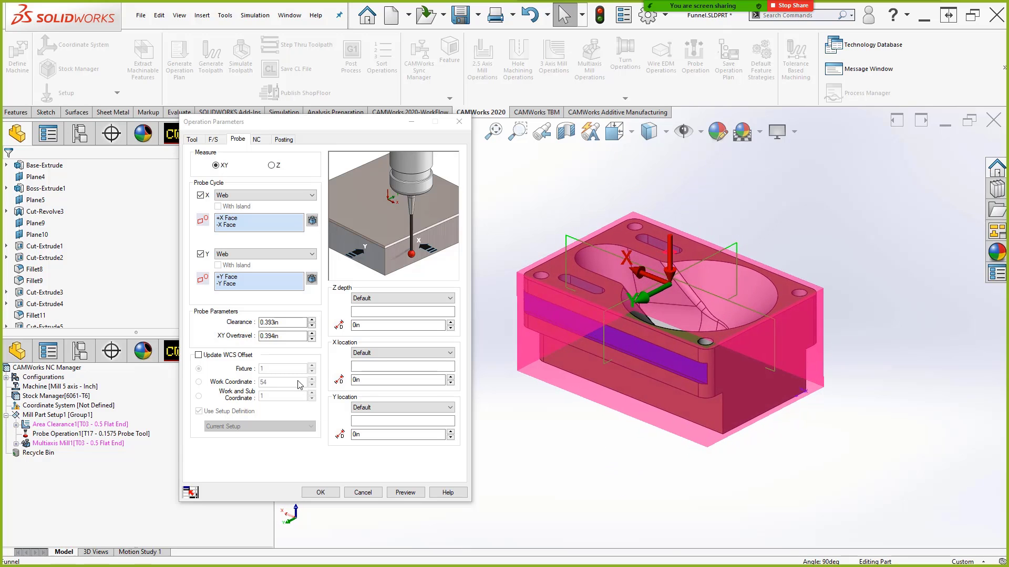
# - Enable the WCS offset update without the setup definition, using work coordinate 54, and accept the probe operation parameters
pyautogui.click(291, 322)
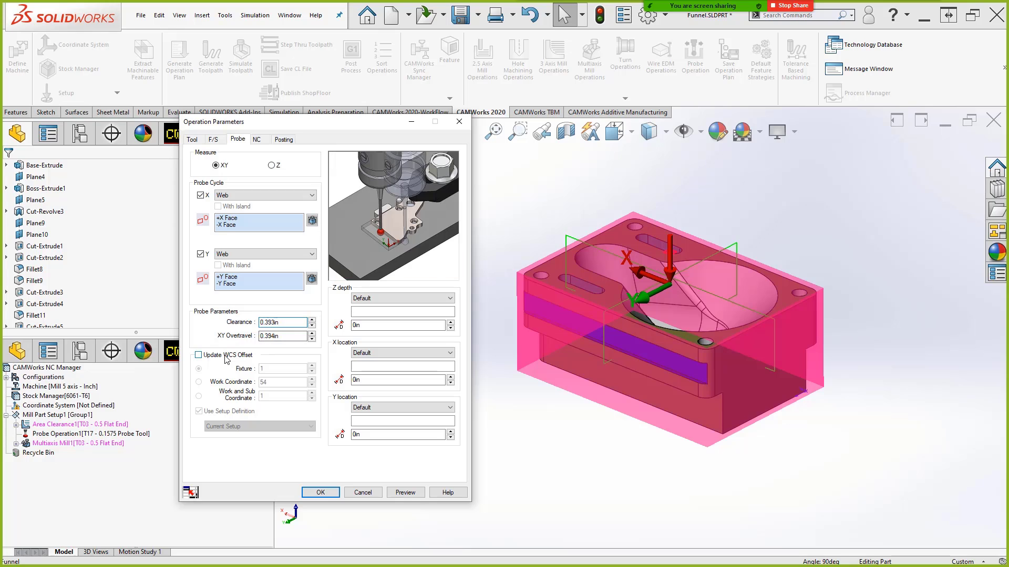
pyautogui.click(200, 356)
pyautogui.click(200, 356)
pyautogui.click(198, 355)
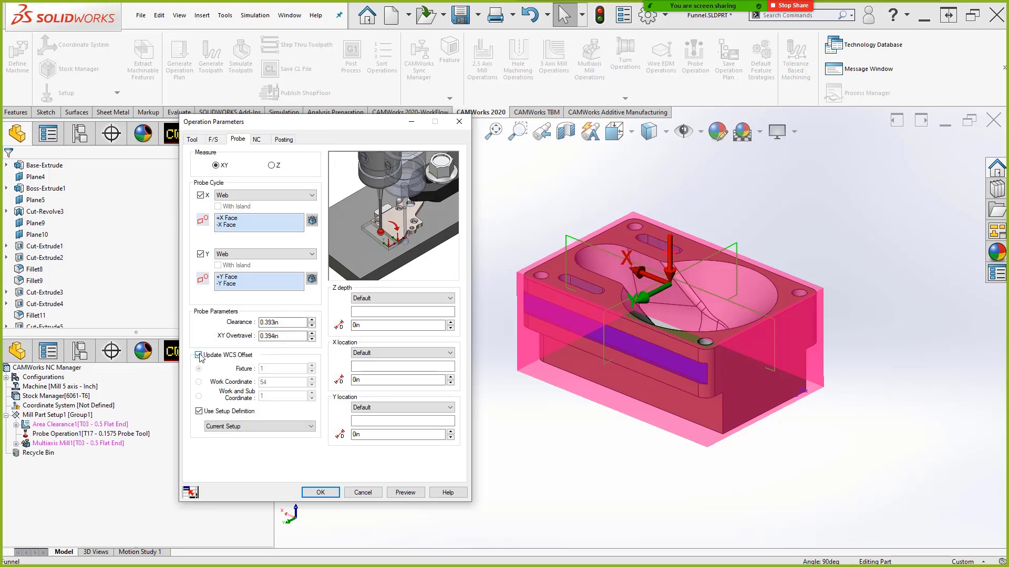
pyautogui.click(225, 412)
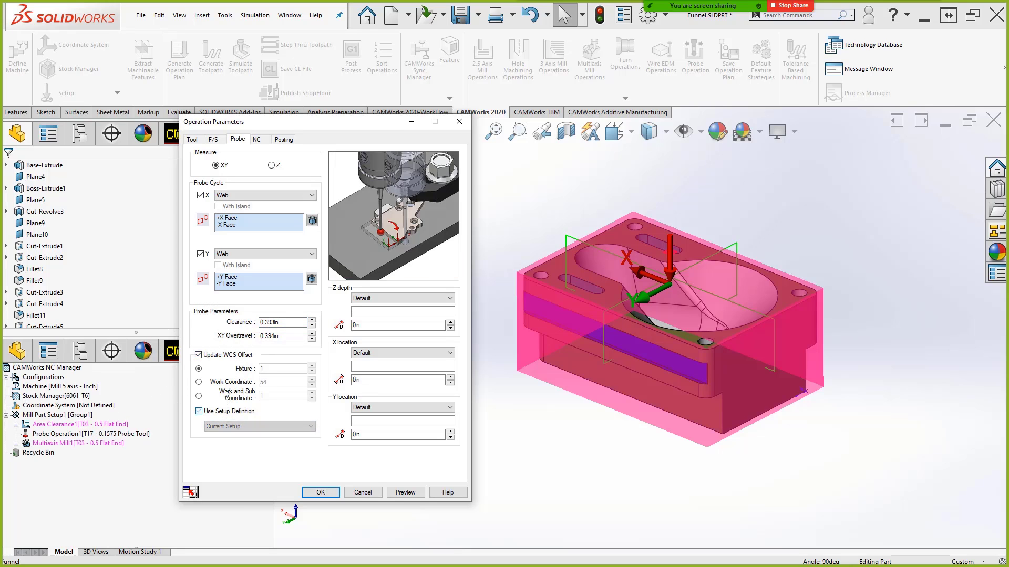
pyautogui.click(198, 382)
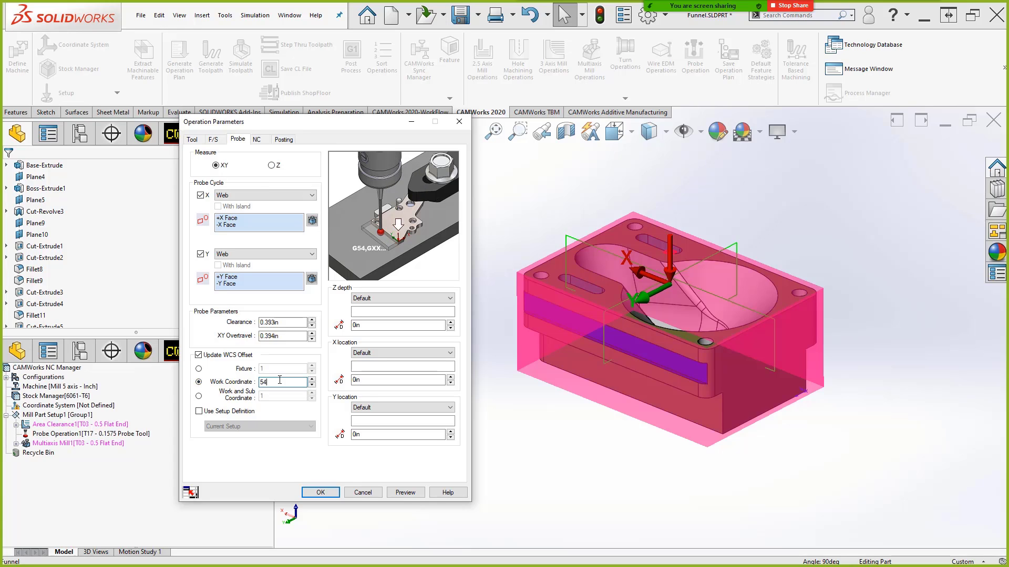
pyautogui.click(279, 382)
pyautogui.moveTo(369, 121)
pyautogui.mouseDown()
pyautogui.moveTo(386, 138)
pyautogui.moveTo(358, 110)
pyautogui.mouseUp()
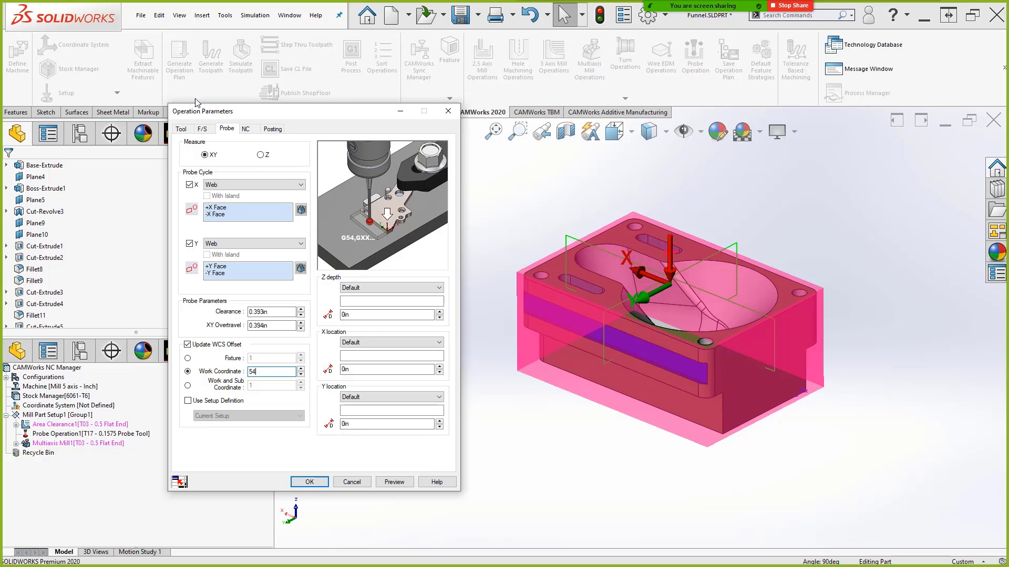
pyautogui.click(318, 481)
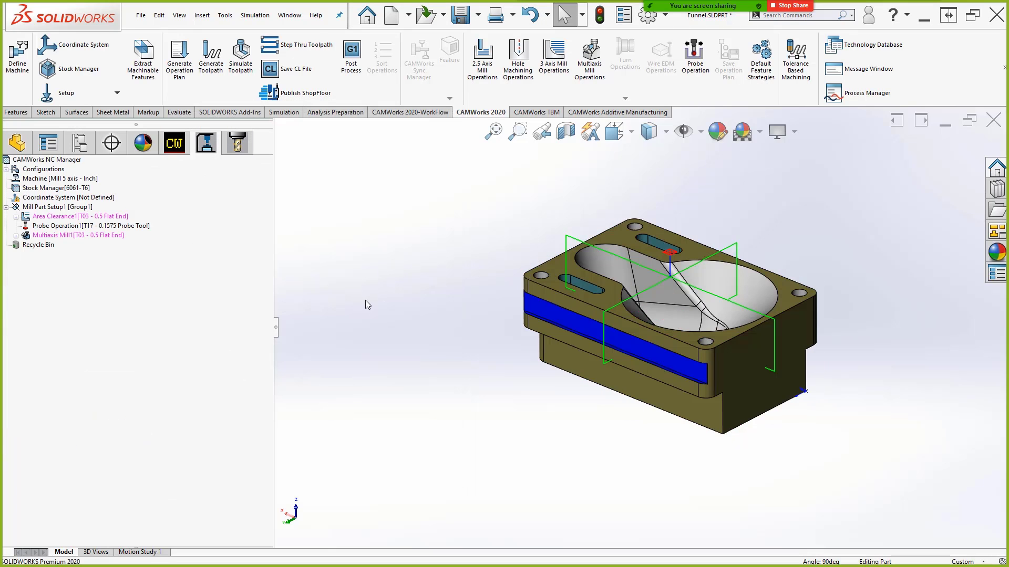
pyautogui.hotkey('alt', 'Tab')
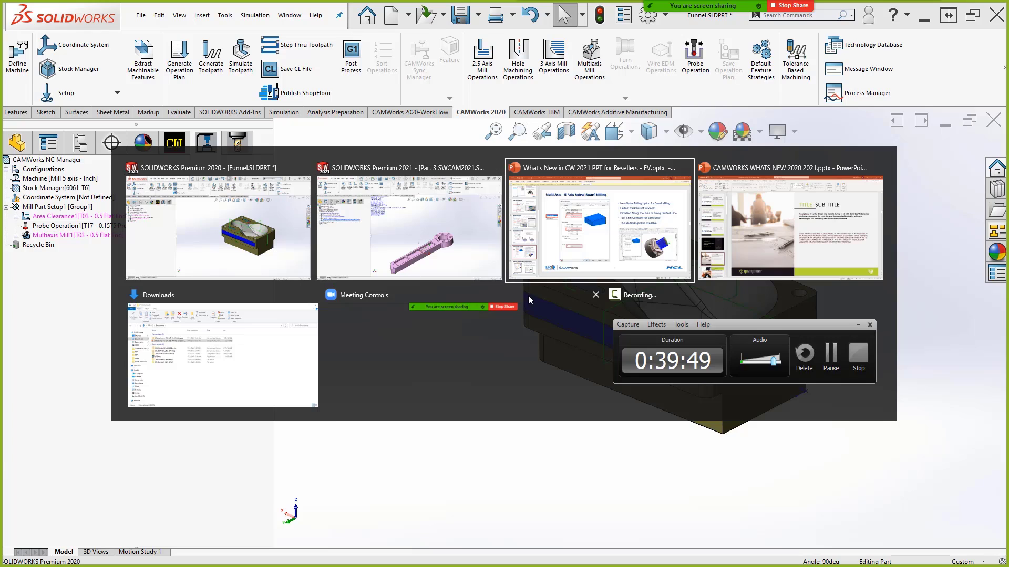
pyautogui.click(576, 193)
pyautogui.click(948, 9)
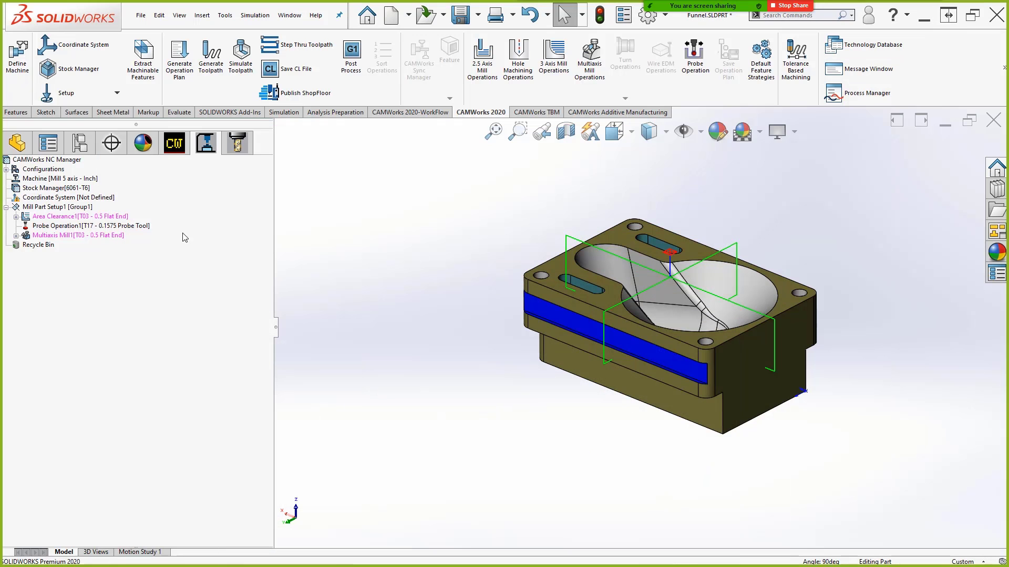
# - Add a 3-axis Z Level operation to the multi-surface feature using the T08 - 0.5 Ball Nose tool from the tool crib
pyautogui.click(184, 147)
pyautogui.rightClick(59, 217)
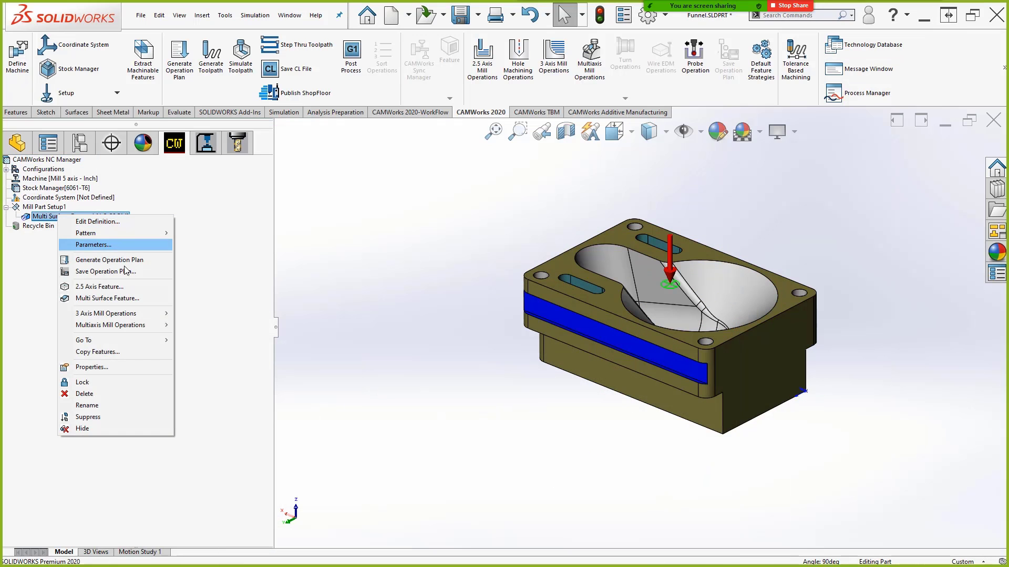
pyautogui.moveTo(139, 315)
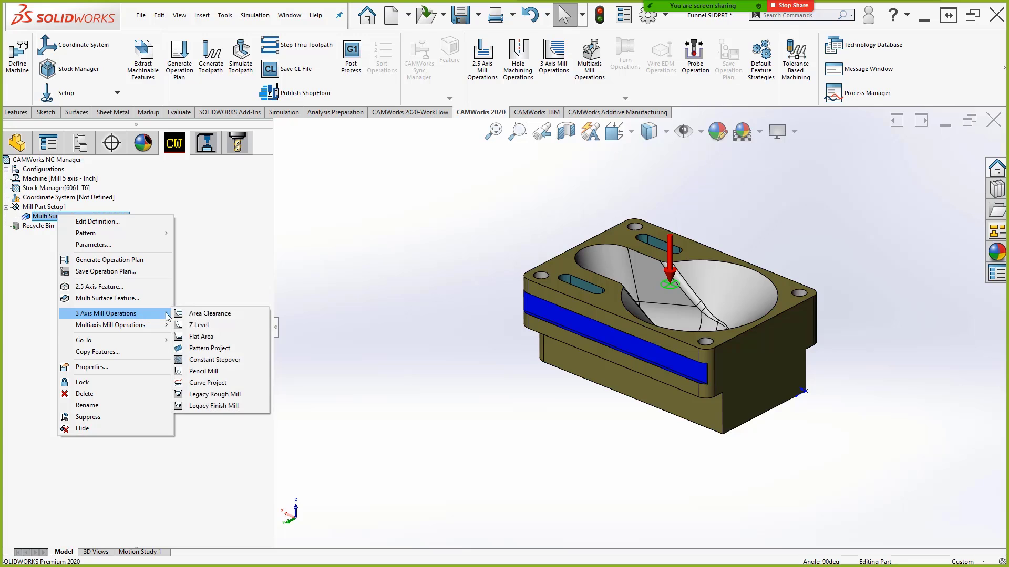
pyautogui.click(210, 325)
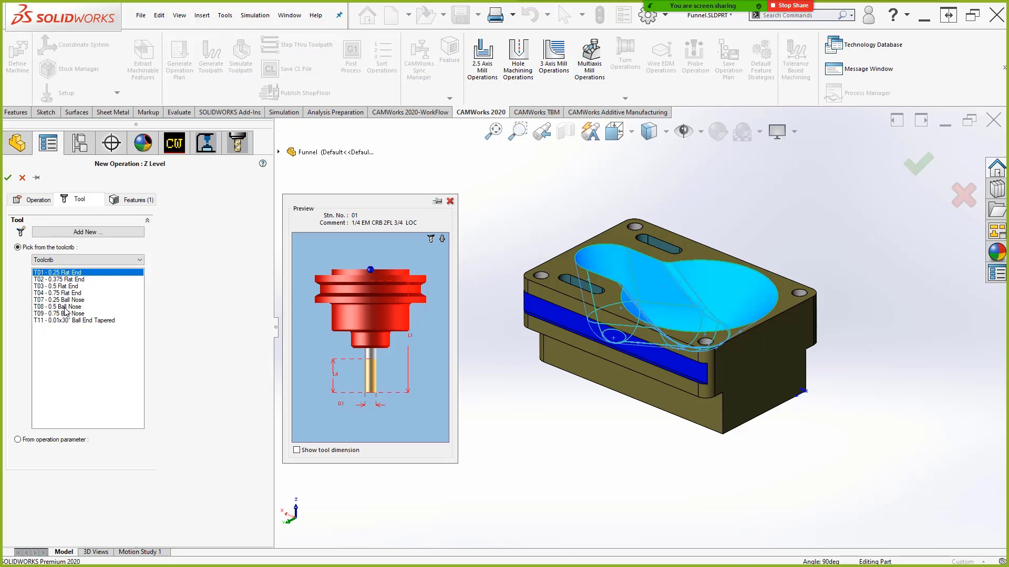
pyautogui.click(65, 307)
pyautogui.click(8, 178)
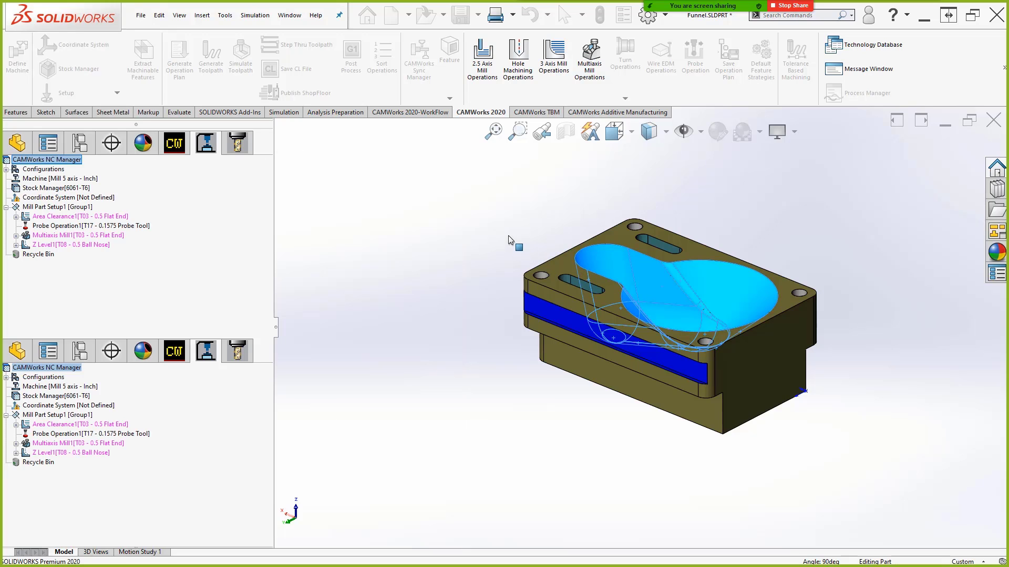
# - Choose All Silhouettes as the automatic contain area method for the Z Level operation
pyautogui.click(342, 129)
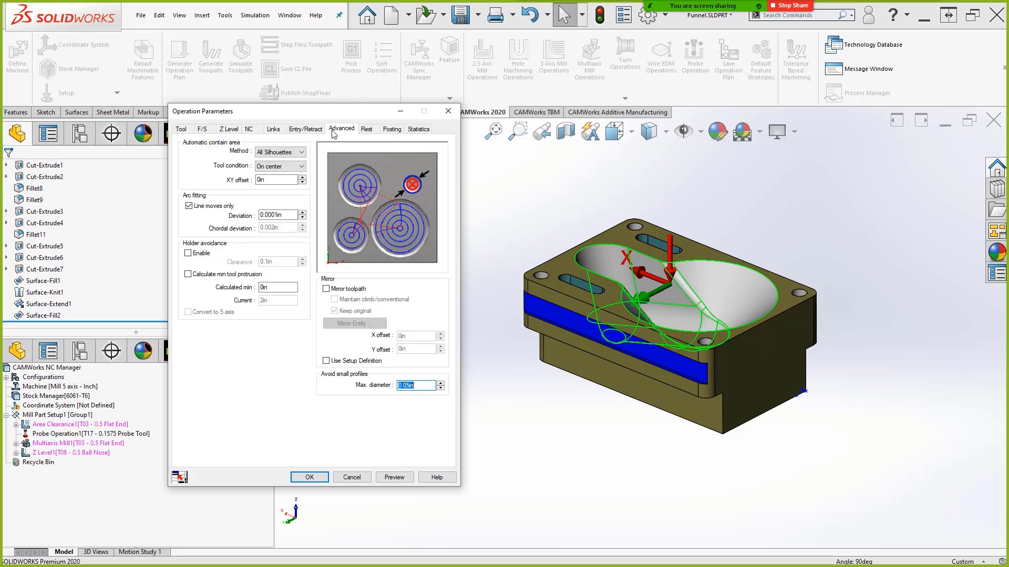
pyautogui.click(277, 153)
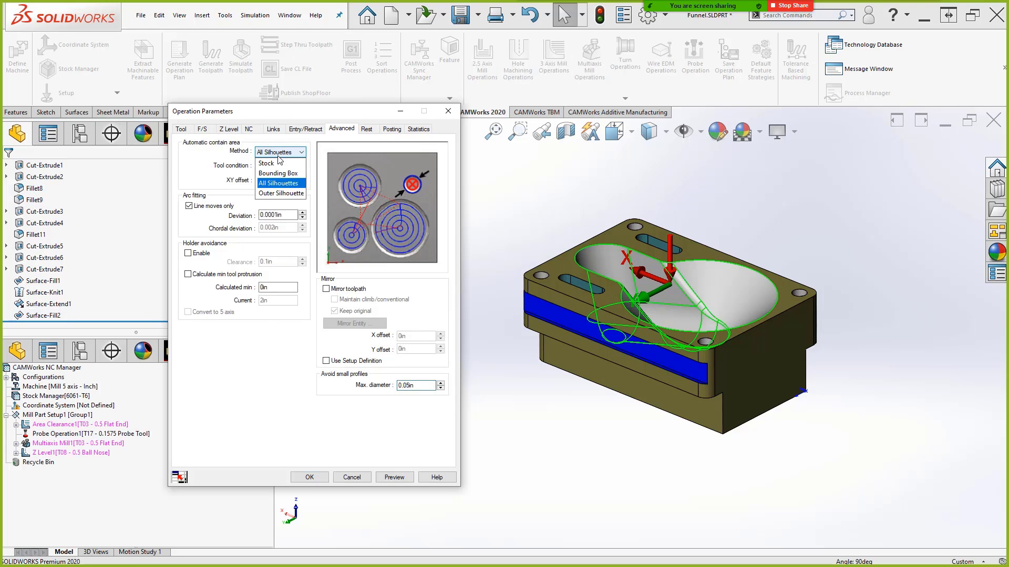
pyautogui.click(280, 183)
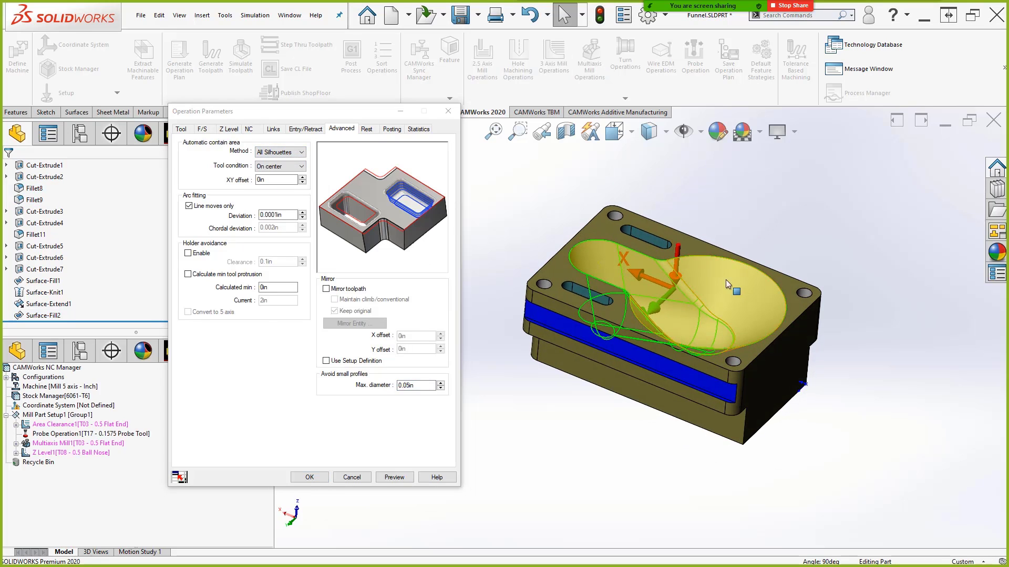
# - Set the Z Level cut amount to .15 in and preview the toolpath
pyautogui.click(229, 129)
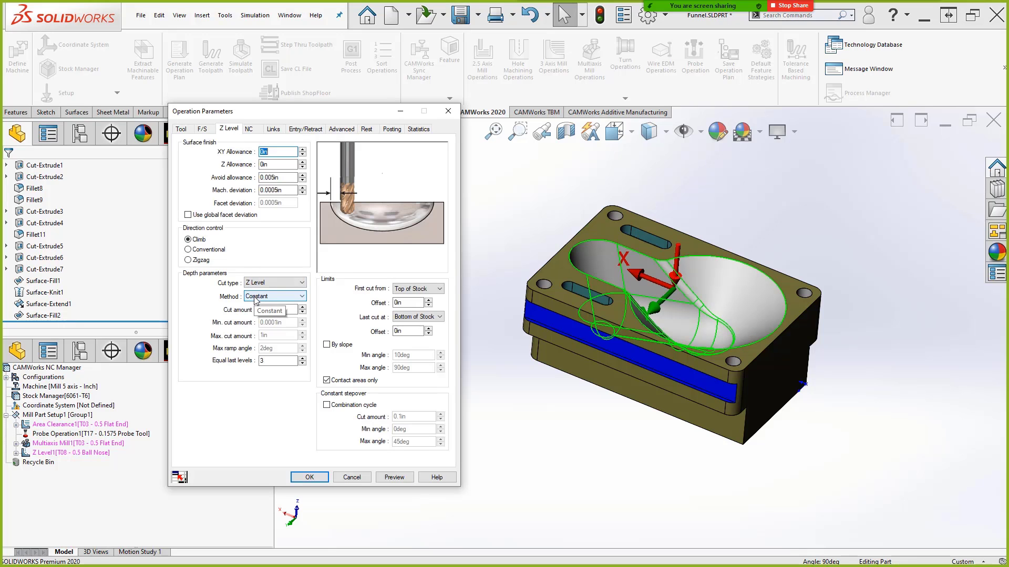
pyautogui.click(288, 310)
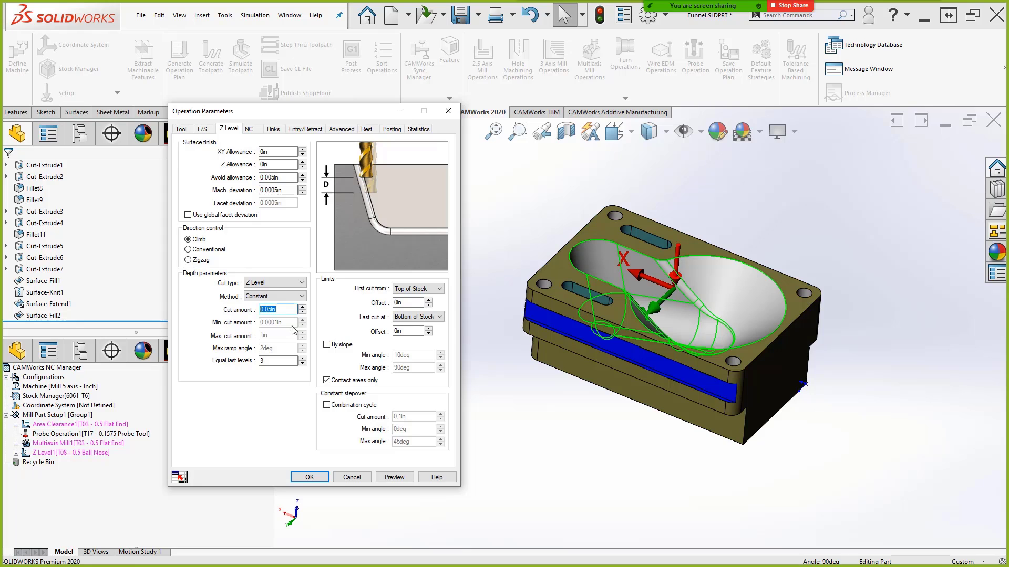
pyautogui.write('.15')
pyautogui.click(389, 478)
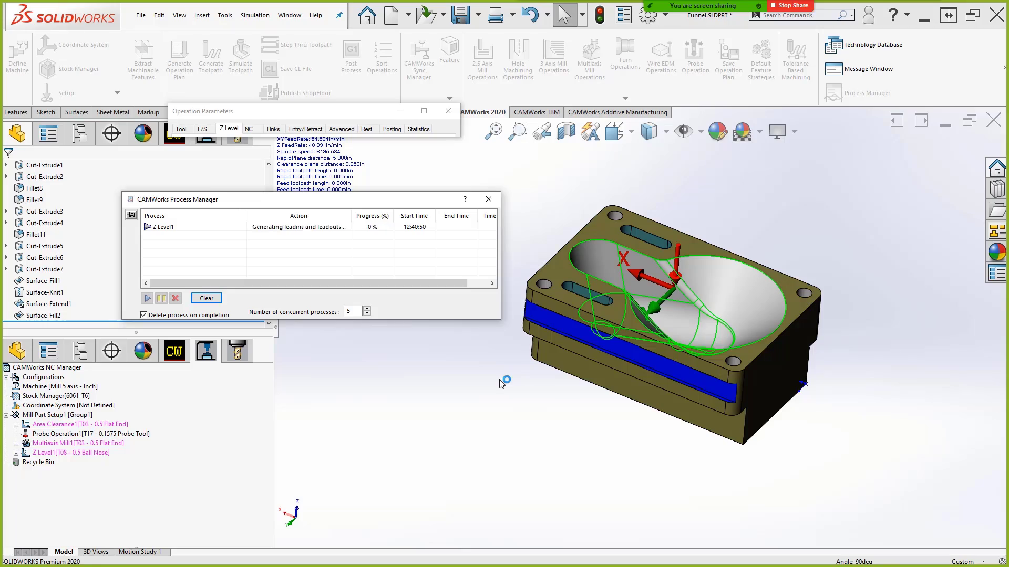
# - Examine the previewed Z Level toolpath inside the funnel cavity, especially the lead-in and the links between depth levels
pyautogui.scroll(-3, 756, 305)
pyautogui.moveTo(707, 295); pyautogui.dragTo(735, 221, button='middle')
pyautogui.scroll(4, 750, 210)
pyautogui.scroll(-4, 750, 211)
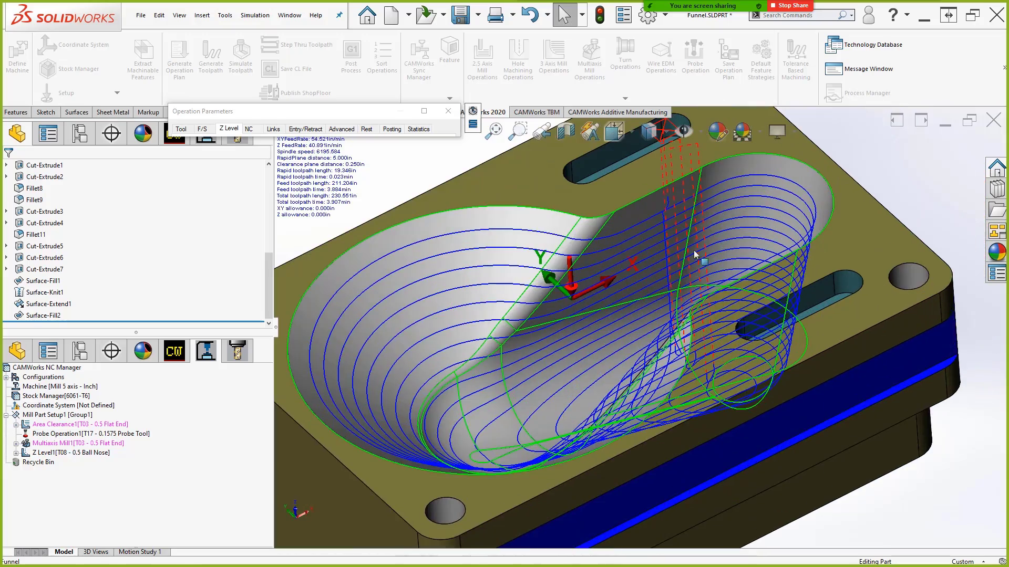
pyautogui.moveTo(693, 252); pyautogui.dragTo(710, 199, button='middle')
pyautogui.scroll(-10, 671, 222)
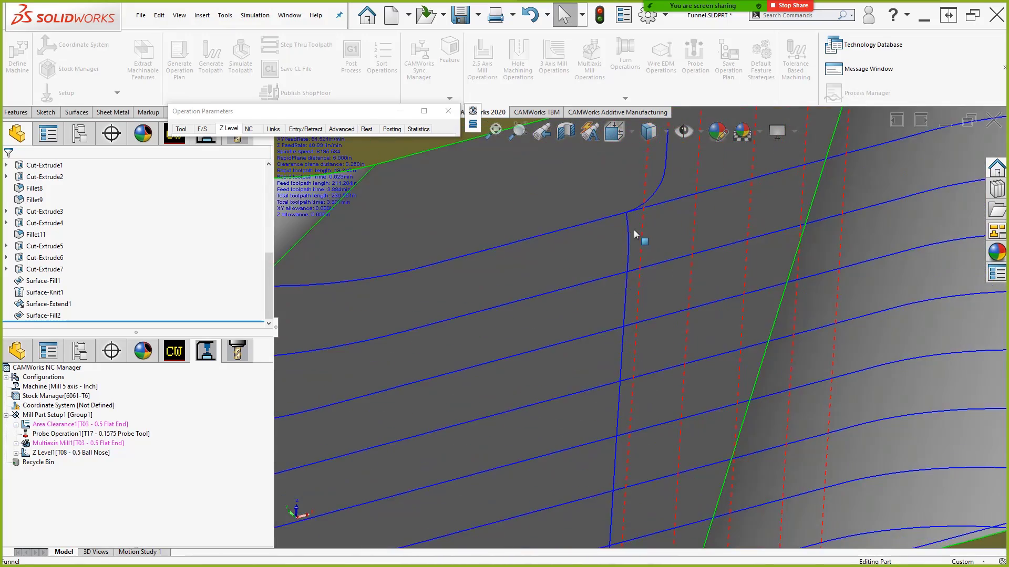
pyautogui.moveTo(635, 234); pyautogui.dragTo(642, 233, button='middle')
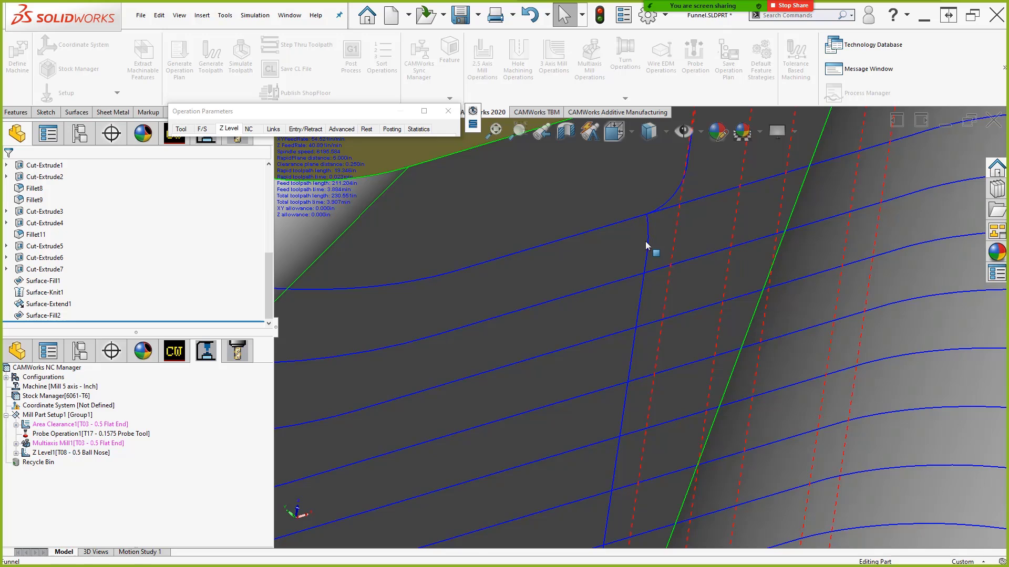
pyautogui.scroll(1, 645, 241)
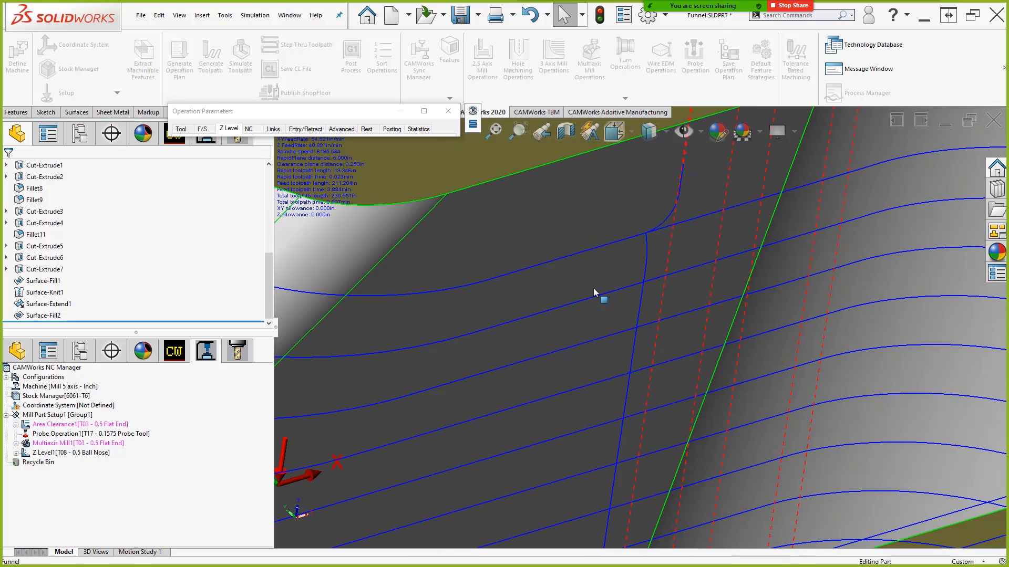
pyautogui.scroll(1, 660, 334)
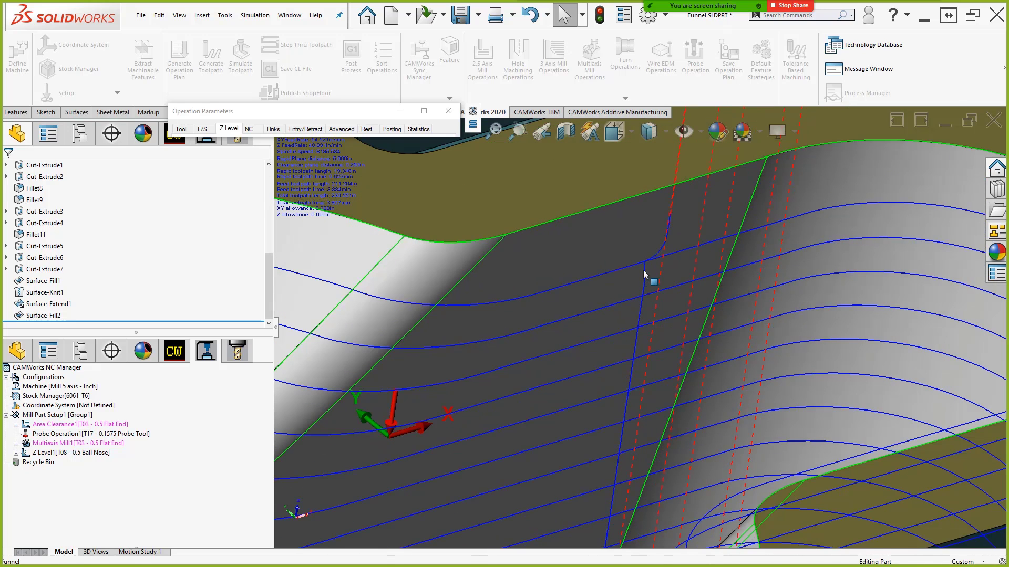
# - Set the Z Level operation's cut type to Helical and preview the toolpath
pyautogui.scroll(6, 632, 390)
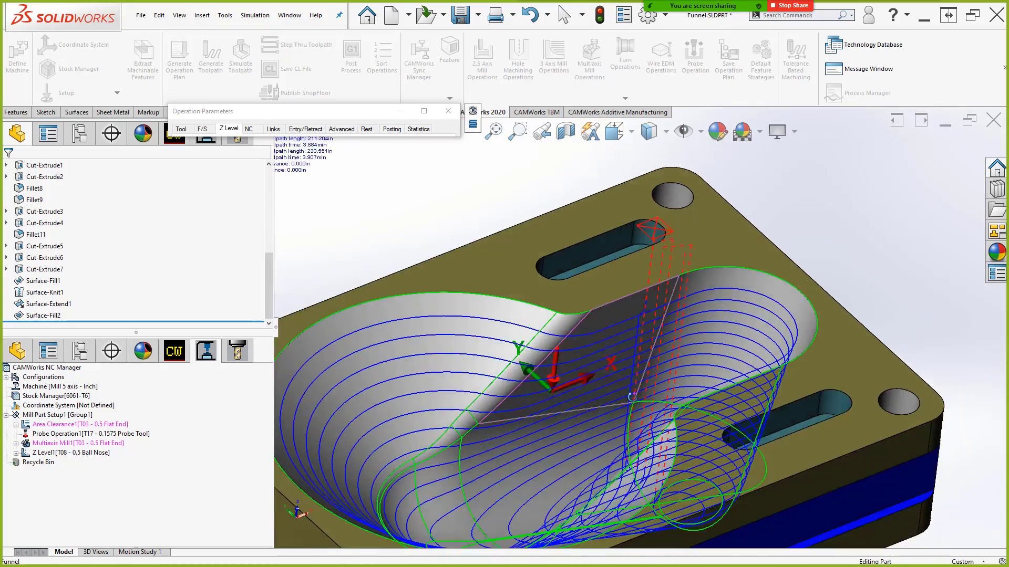
pyautogui.moveTo(632, 397); pyautogui.dragTo(630, 355, button='middle')
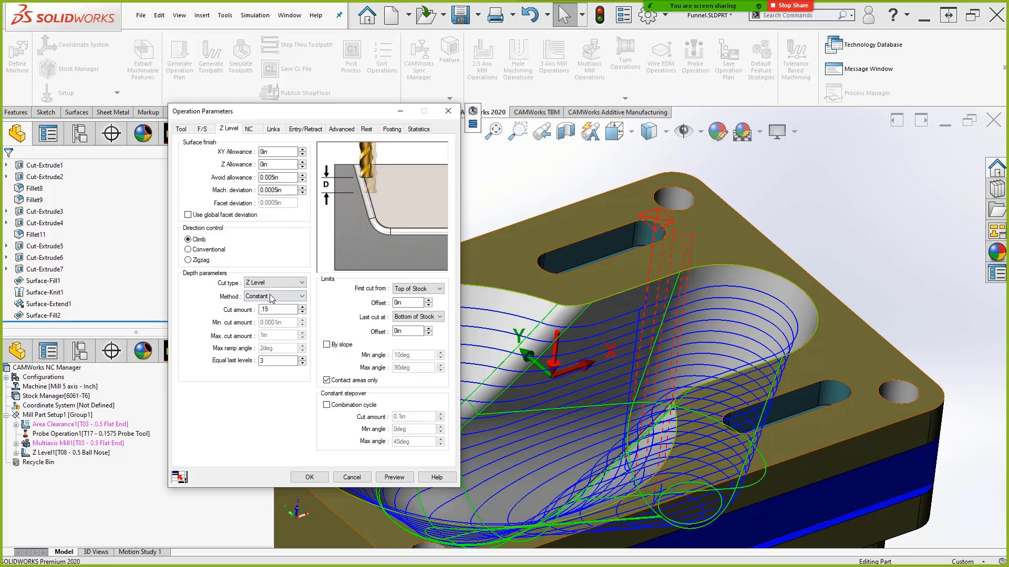
pyautogui.click(268, 298)
pyautogui.click(265, 283)
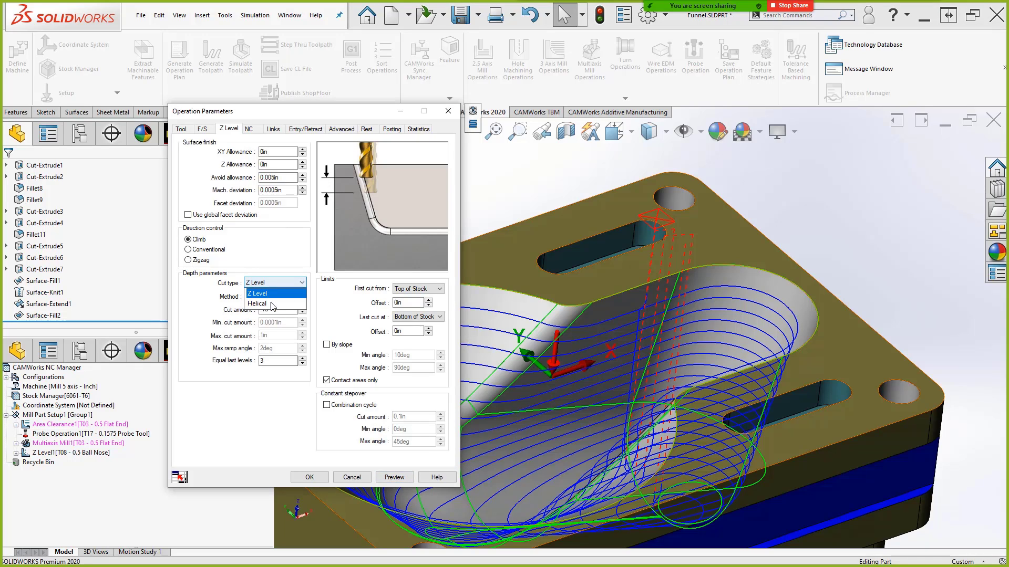
pyautogui.click(272, 303)
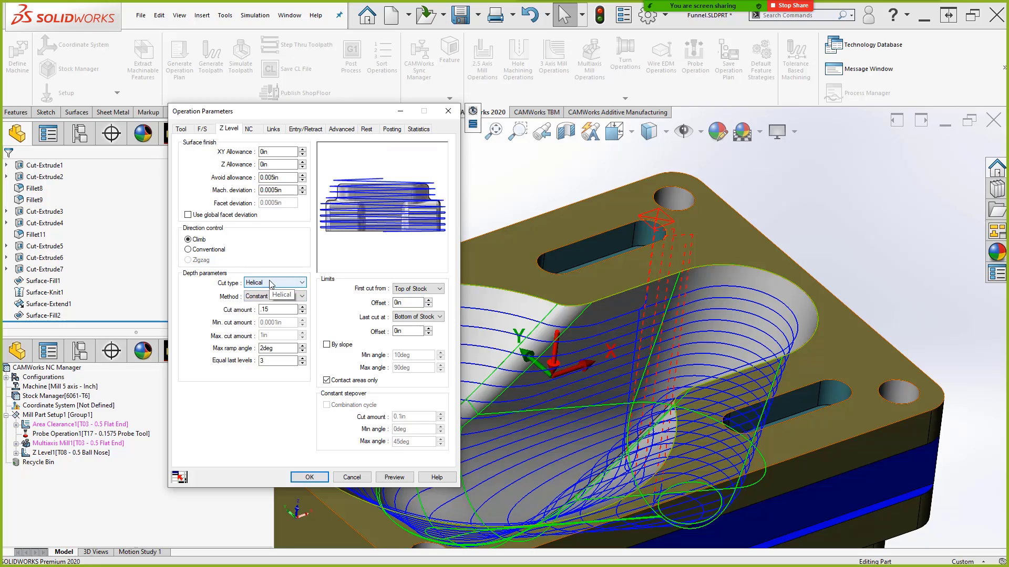
pyautogui.click(281, 348)
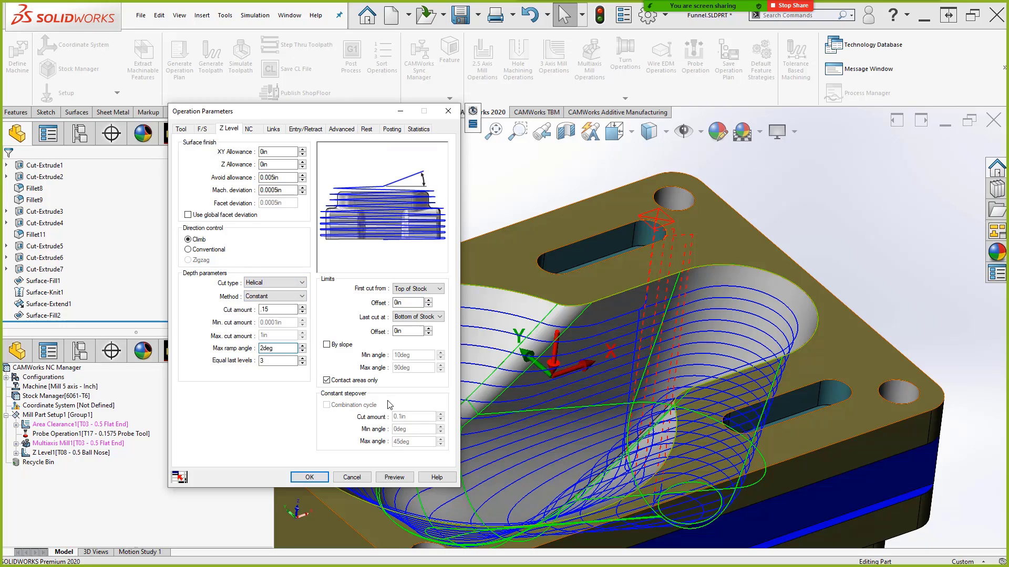
pyautogui.click(392, 477)
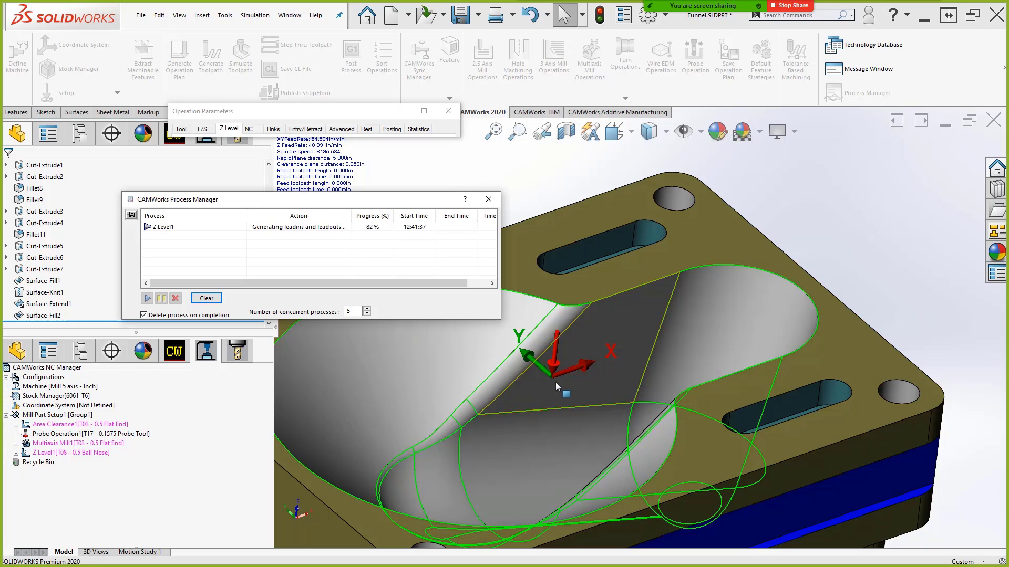
# - Examine the helical toolpath preview inside the funnel cavity and in the Bottom view, especially the entry and the descent between levels
pyautogui.scroll(3, 635, 397)
pyautogui.moveTo(634, 399); pyautogui.dragTo(642, 326, button='middle')
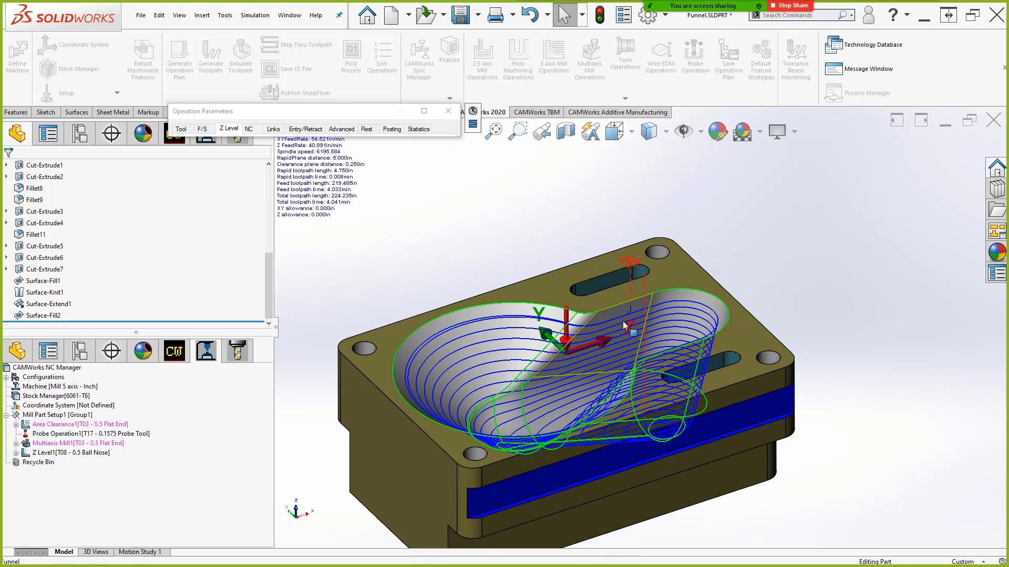
pyautogui.scroll(-5, 623, 321)
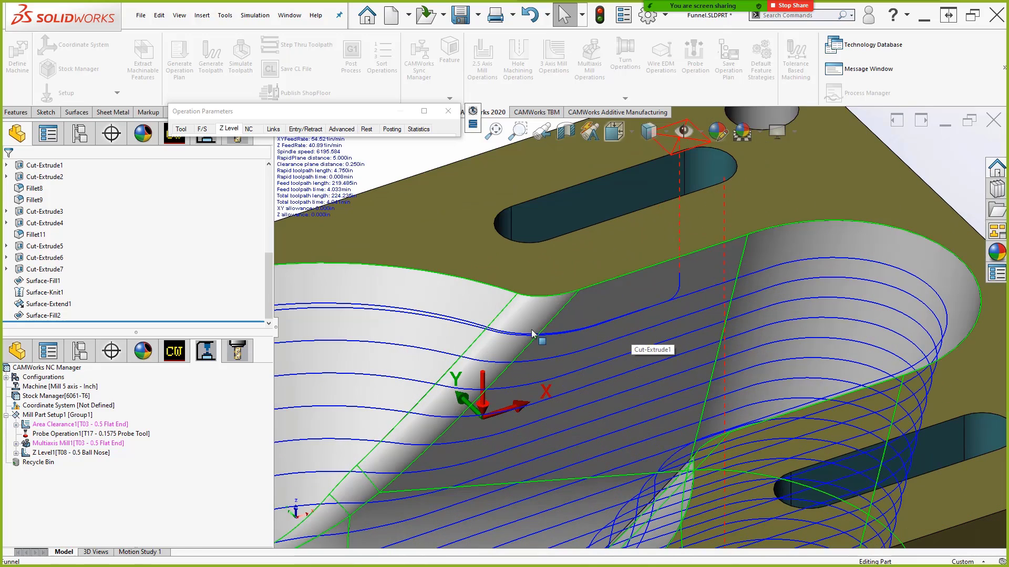
pyautogui.scroll(4, 525, 332)
pyautogui.scroll(-5, 575, 325)
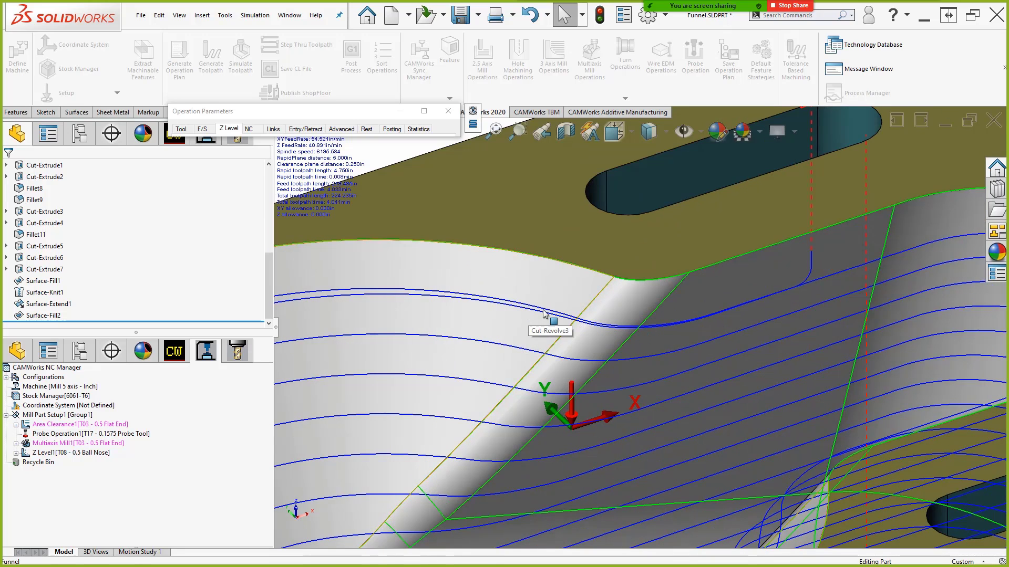
pyautogui.scroll(5, 544, 315)
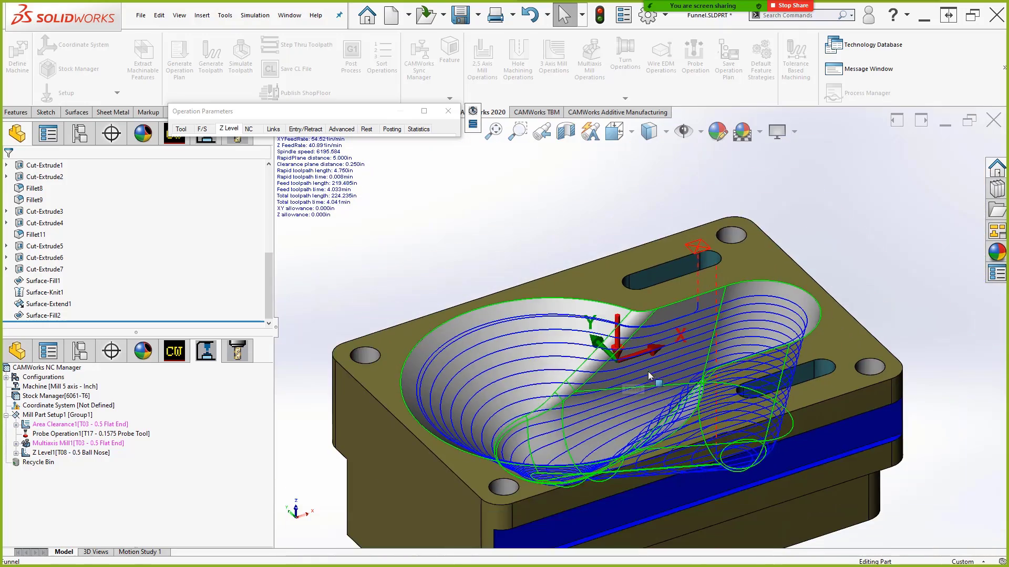
pyautogui.press('space')
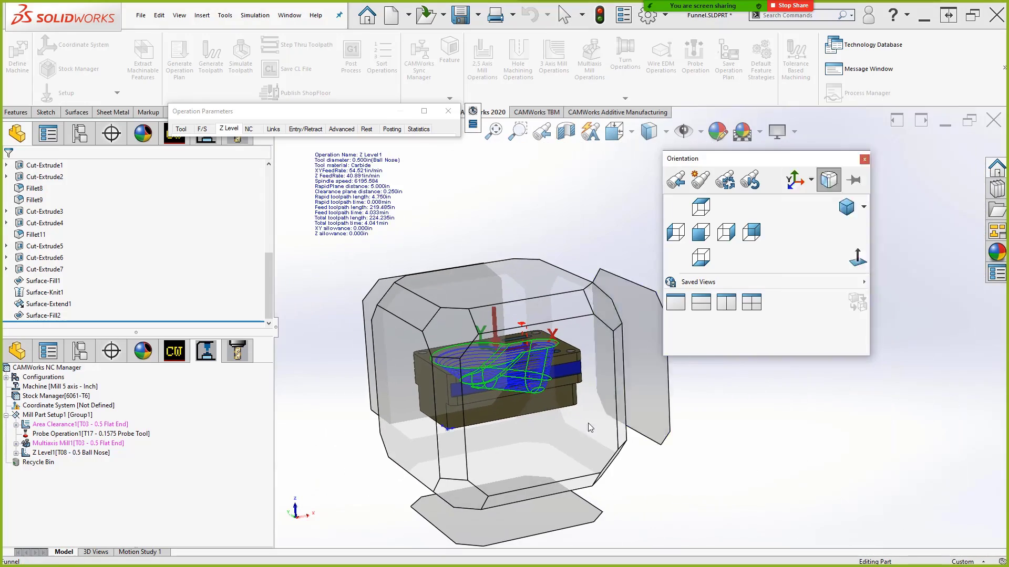
pyautogui.click(622, 377)
pyautogui.scroll(-5, 683, 324)
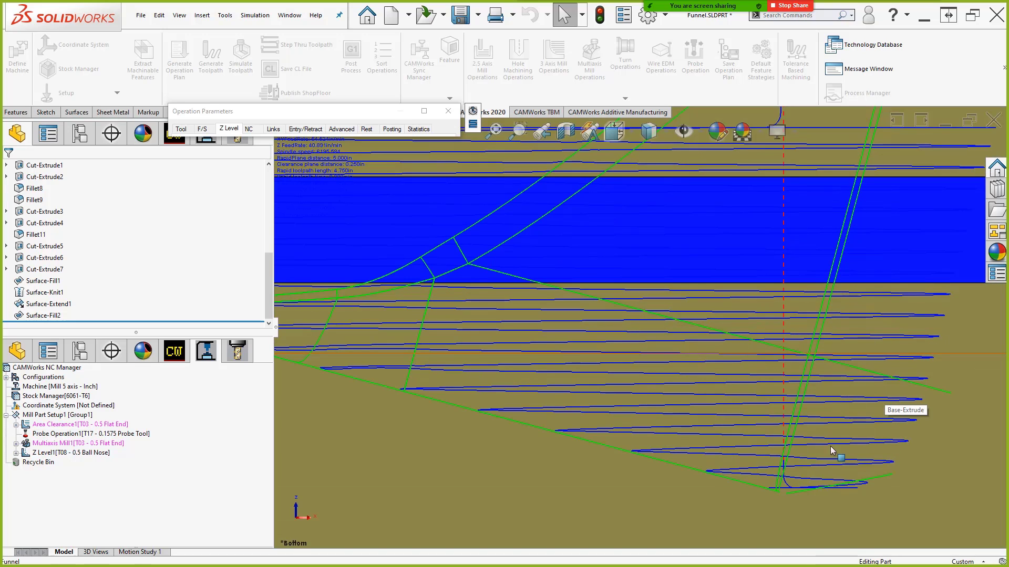
pyautogui.scroll(5, 772, 480)
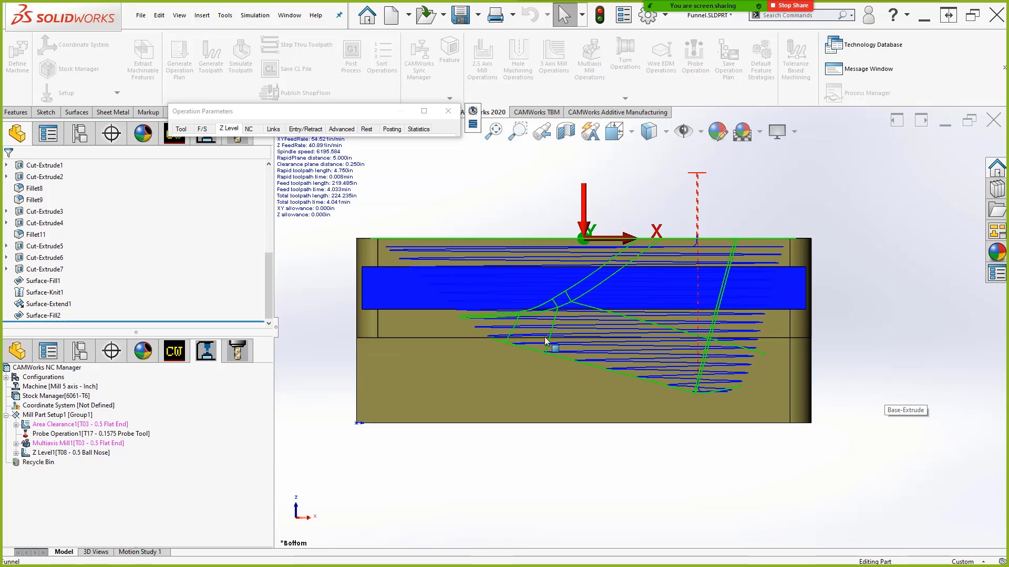
# - Accept the helical Z Level operation parameters and switch to the What's New in CW 2021 presentation in PowerPoint
pyautogui.click(424, 111)
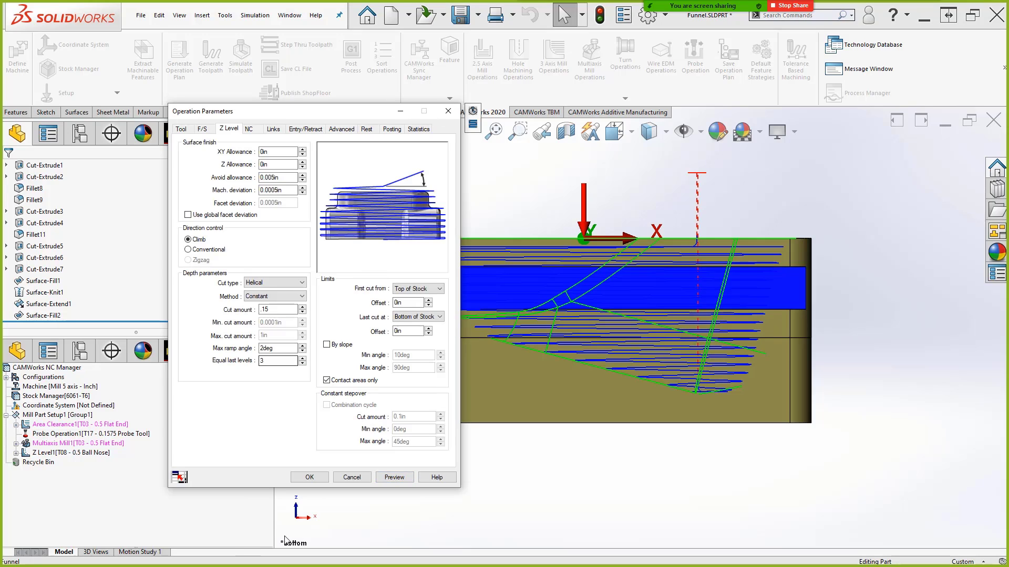
pyautogui.click(310, 477)
pyautogui.hotkey('alt', 'Tab')
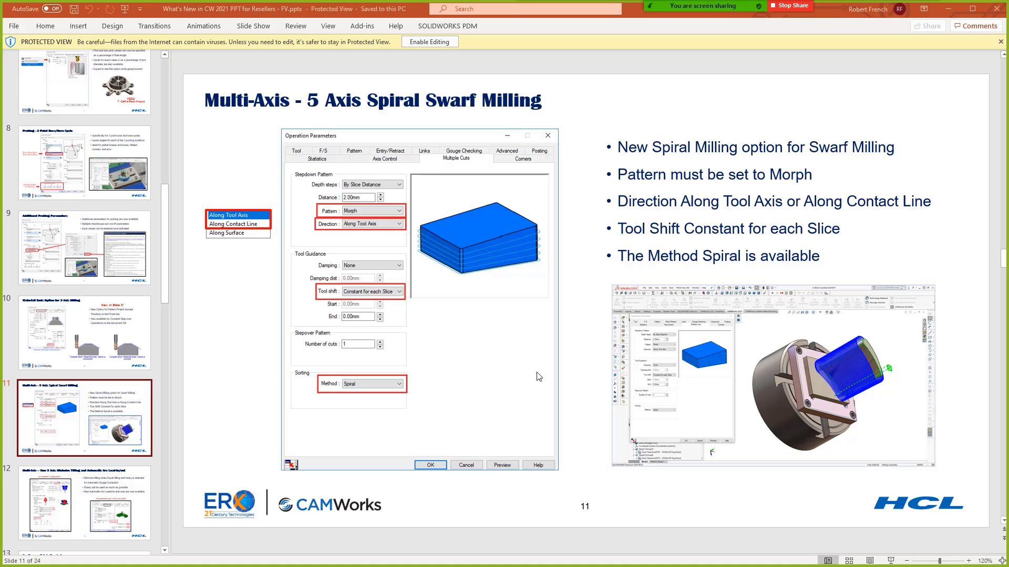